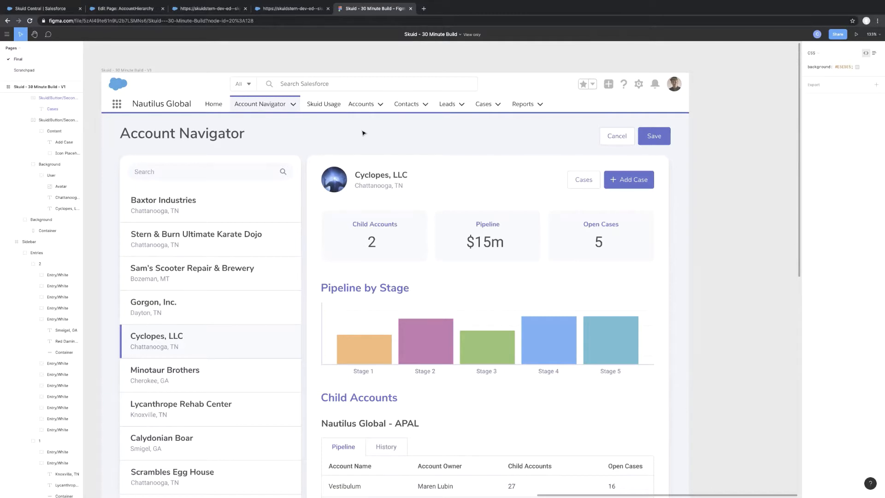
View the Skuid pages list, then switch to the AccountHierarchy page in the composer and close the pages list.
{"action": "left_click", "coordinate": [37, 9]}
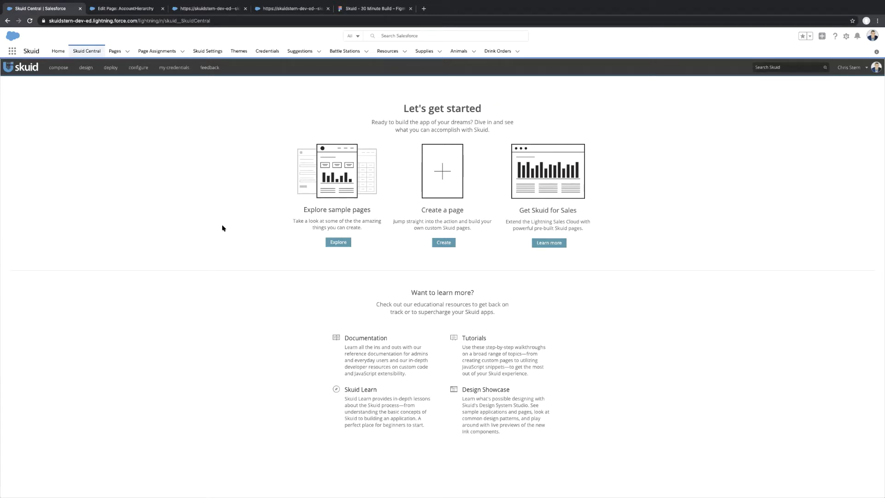
{"action": "mouse_move", "coordinate": [58, 69]}
{"action": "left_click", "coordinate": [64, 90]}
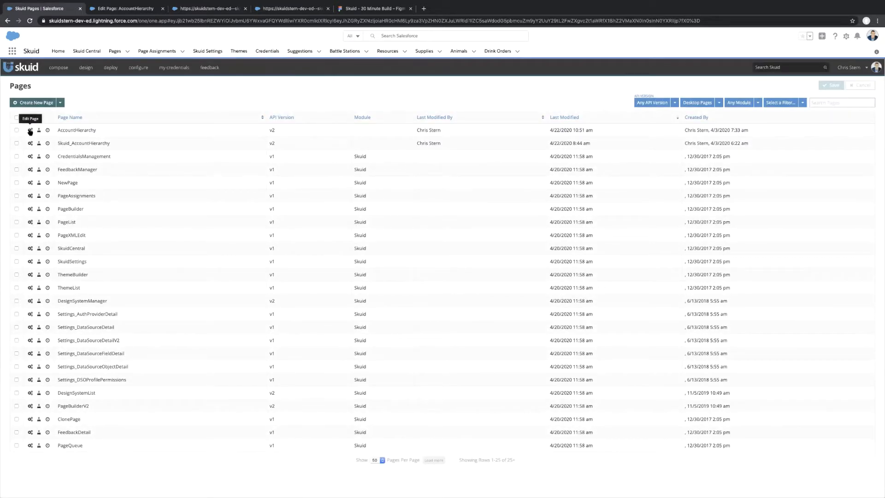
{"action": "left_click", "coordinate": [123, 10]}
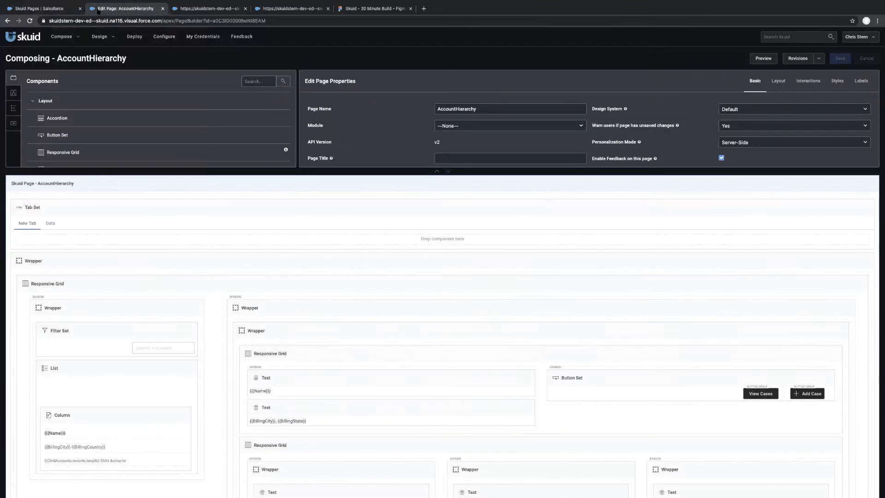
{"action": "left_click", "coordinate": [80, 9]}
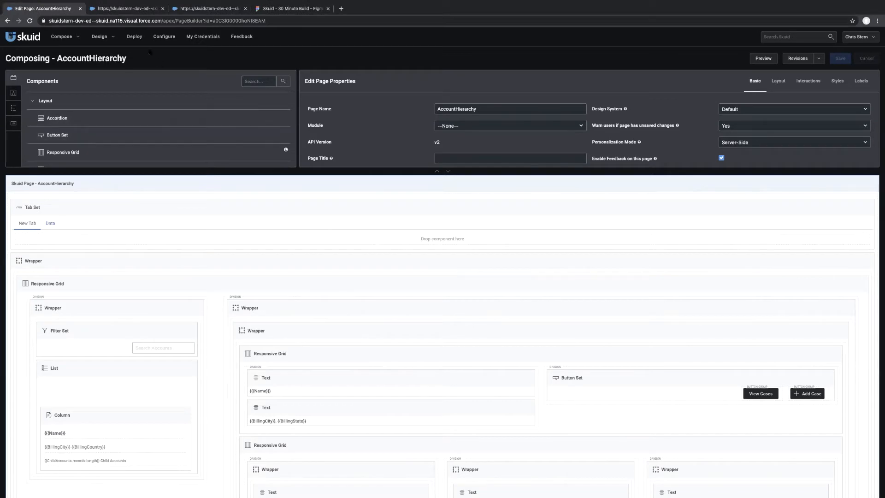
View the unstyled AccountHierarchy page preview, then examine the Account Navigator mockup's layout in Figma.
{"action": "left_click", "coordinate": [124, 9]}
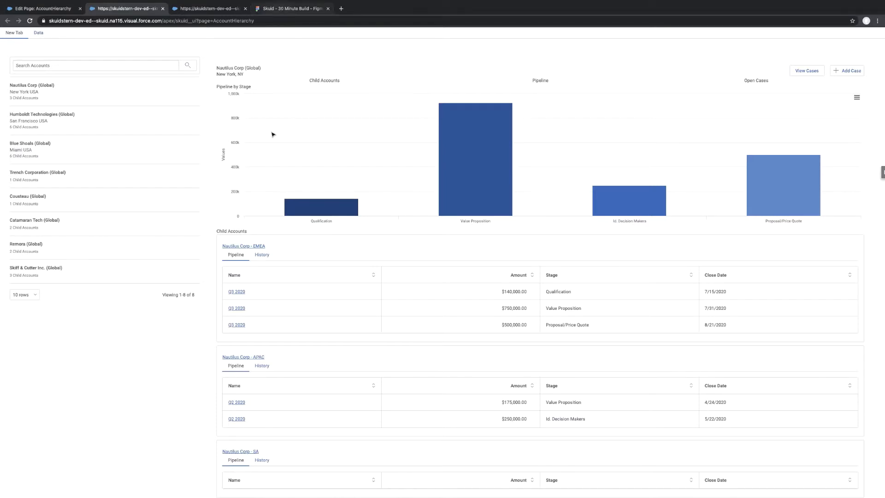
{"action": "left_click", "coordinate": [290, 9]}
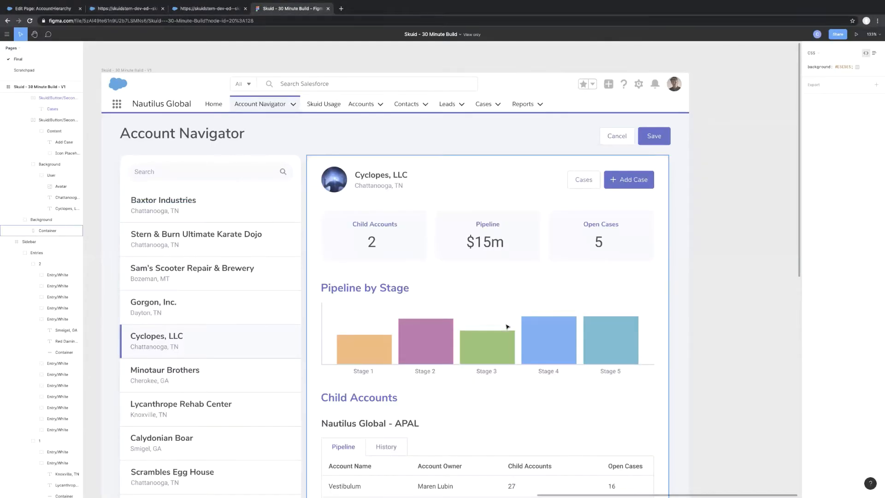
{"action": "scroll", "coordinate": [507, 327], "scroll_direction": "down", "scroll_amount": 5}
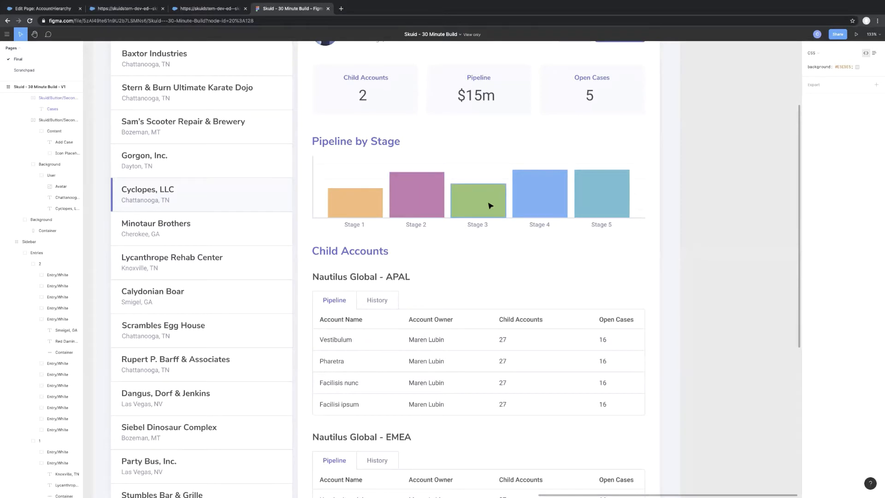
{"action": "scroll", "coordinate": [490, 203], "scroll_direction": "up", "scroll_amount": 2}
{"action": "scroll", "coordinate": [377, 159], "scroll_direction": "up", "scroll_amount": 1}
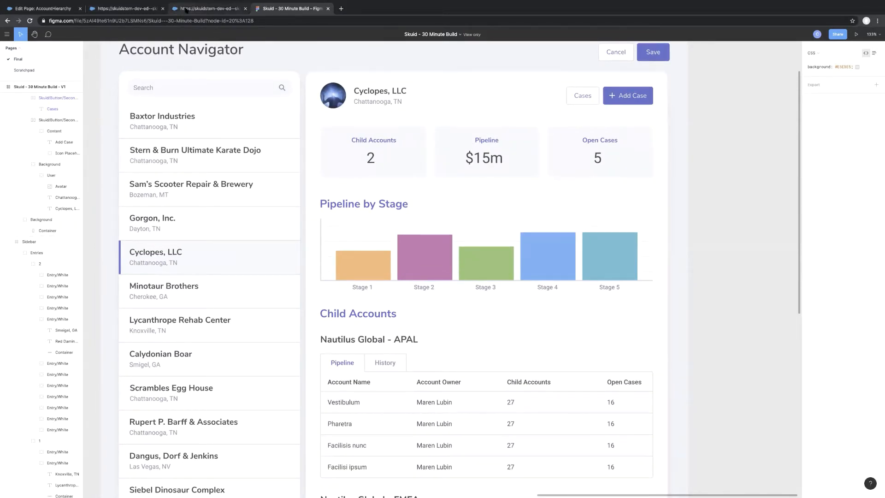
In the AccountHierarchy preview, view the Nautilus Corp - EMEA history and pipeline, then show the Blue Shoals (Global) account.
{"action": "left_click", "coordinate": [136, 9]}
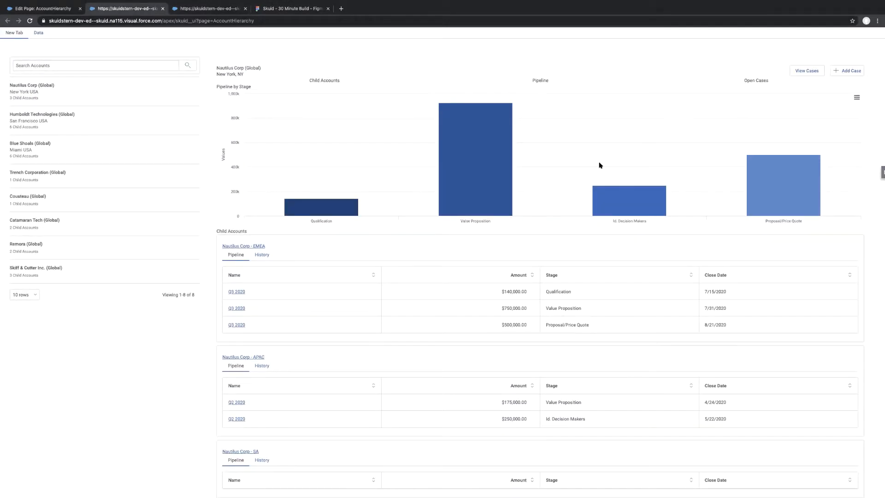
{"action": "left_click", "coordinate": [261, 256]}
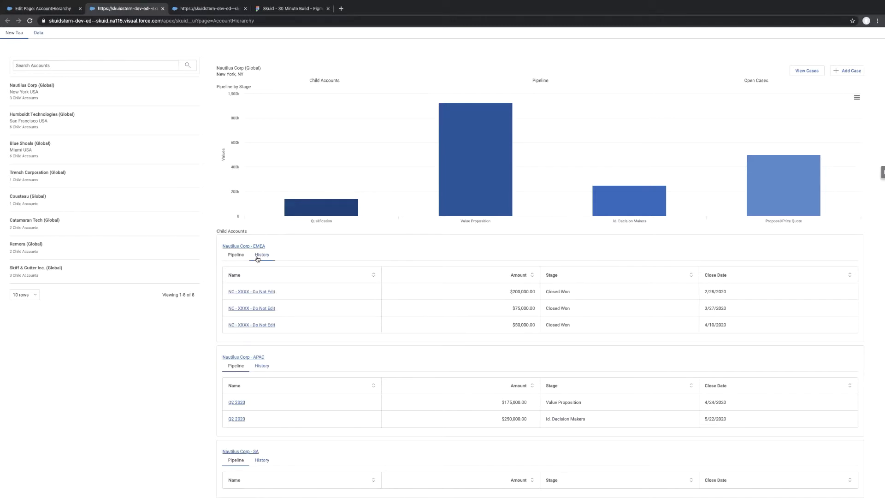
{"action": "left_click", "coordinate": [241, 257]}
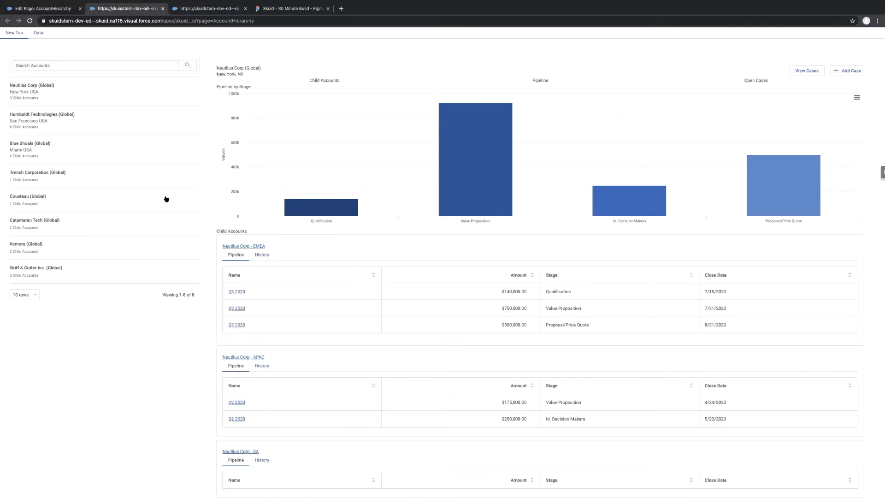
{"action": "left_click", "coordinate": [110, 146]}
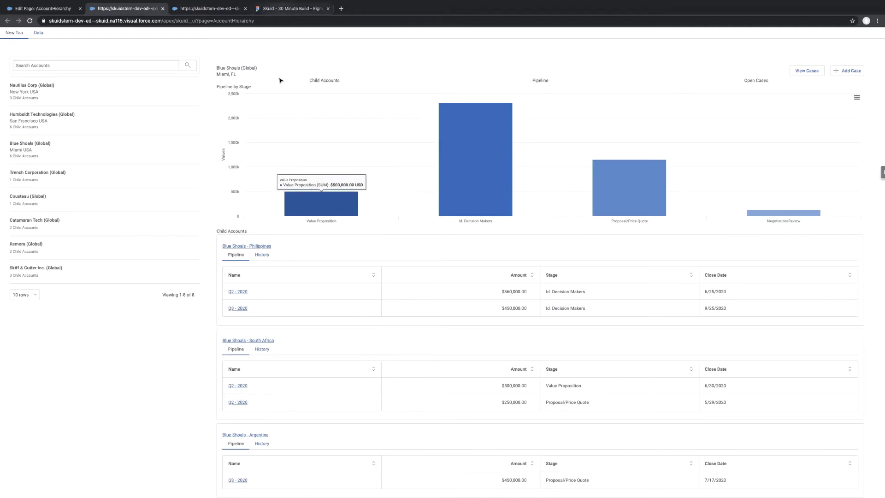
Compare the Blue Shoals preview with the Figma mockup, examining its chart and Child Accounts tables.
{"action": "left_click", "coordinate": [280, 8]}
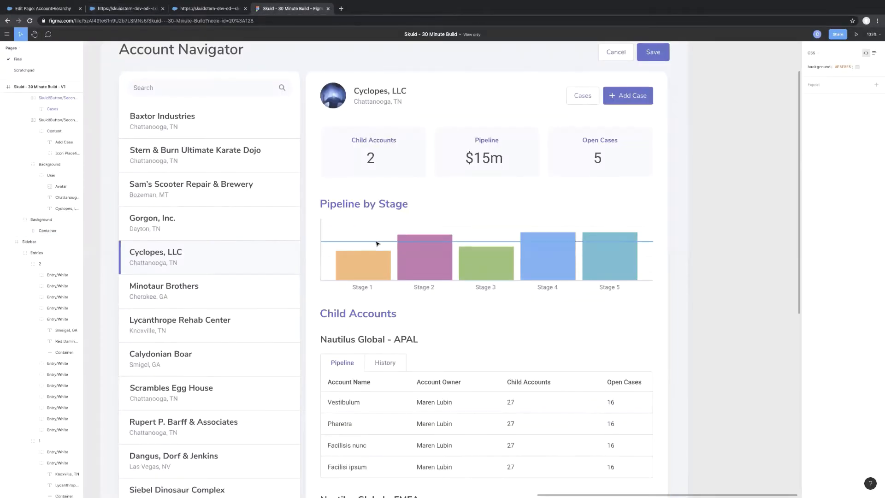
{"action": "left_click", "coordinate": [140, 9]}
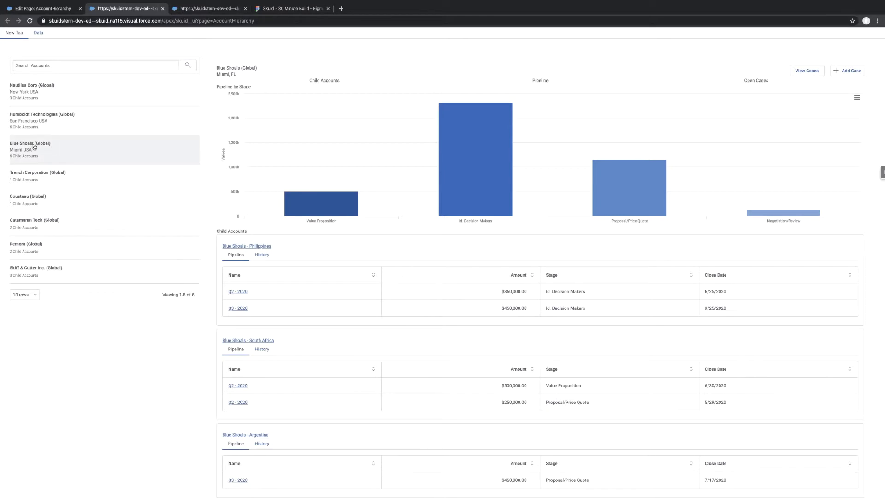
{"action": "left_click", "coordinate": [278, 10]}
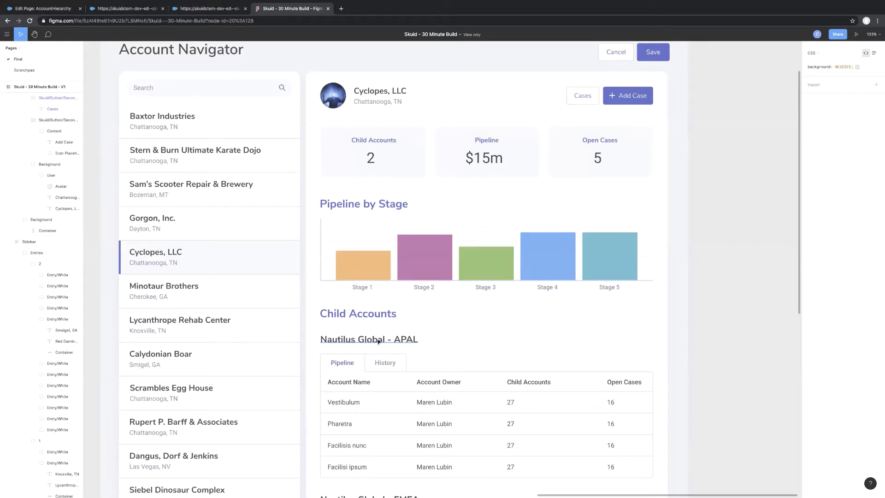
{"action": "scroll", "coordinate": [465, 346], "scroll_direction": "down", "scroll_amount": 5}
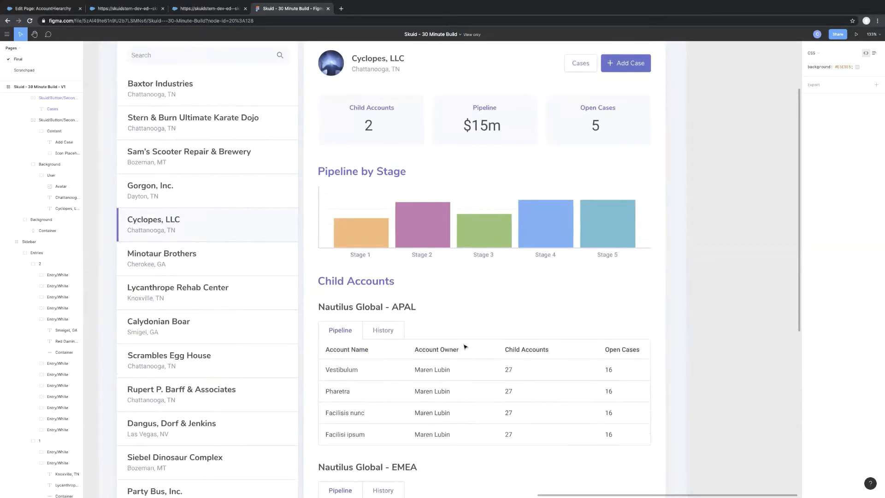
{"action": "scroll", "coordinate": [464, 346], "scroll_direction": "down", "scroll_amount": 3}
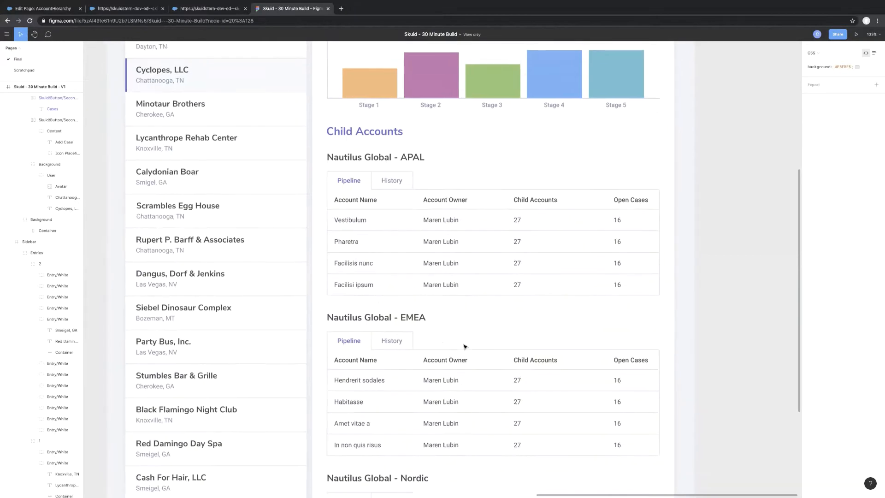
{"action": "scroll", "coordinate": [465, 347], "scroll_direction": "up", "scroll_amount": 6}
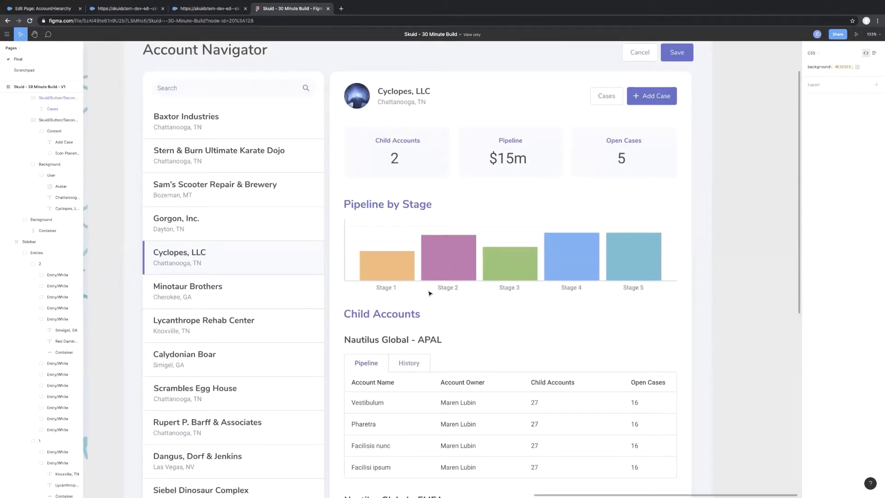
On the styled Skuid_AccountHierarchy page, try a new case with the subject "test" and close the dialog without saving.
{"action": "left_click", "coordinate": [212, 9]}
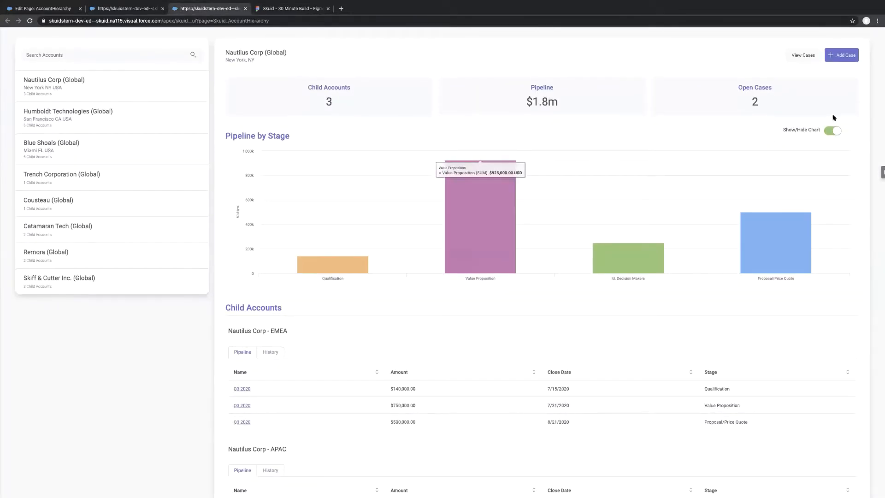
{"action": "left_click", "coordinate": [841, 55]}
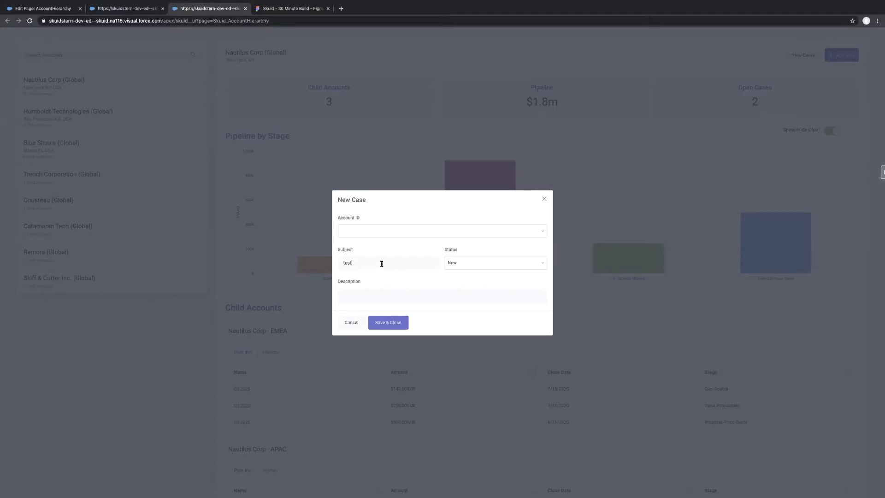
{"action": "left_click", "coordinate": [545, 200]}
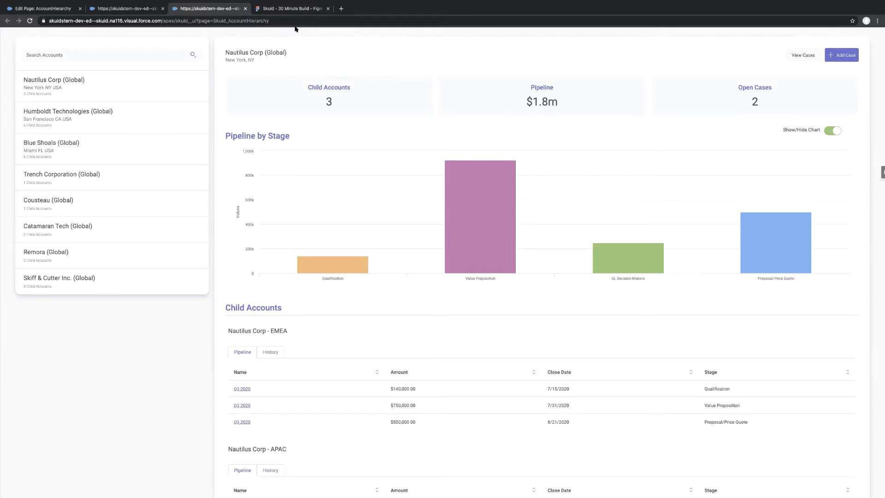
In the Figma mockup, inspect the CSS of the Stage 5 bar, the Open Cases card and the Add Case label.
{"action": "left_click", "coordinate": [283, 10]}
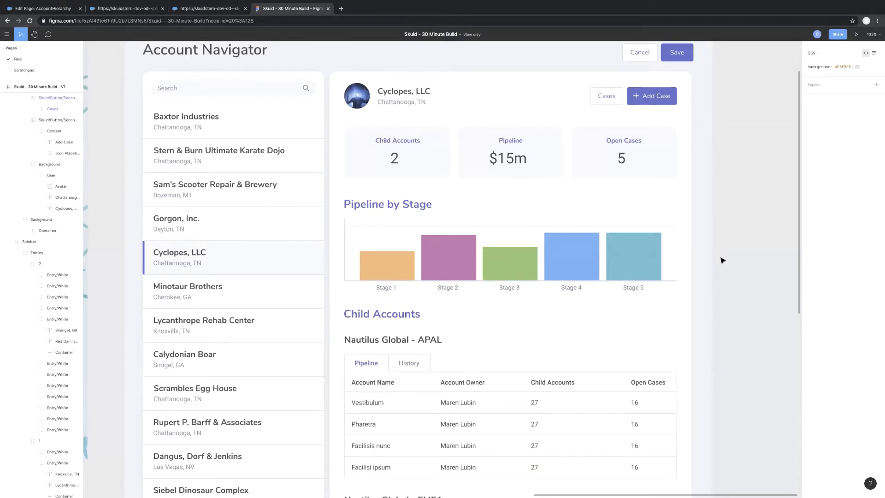
{"action": "left_click", "coordinate": [633, 266]}
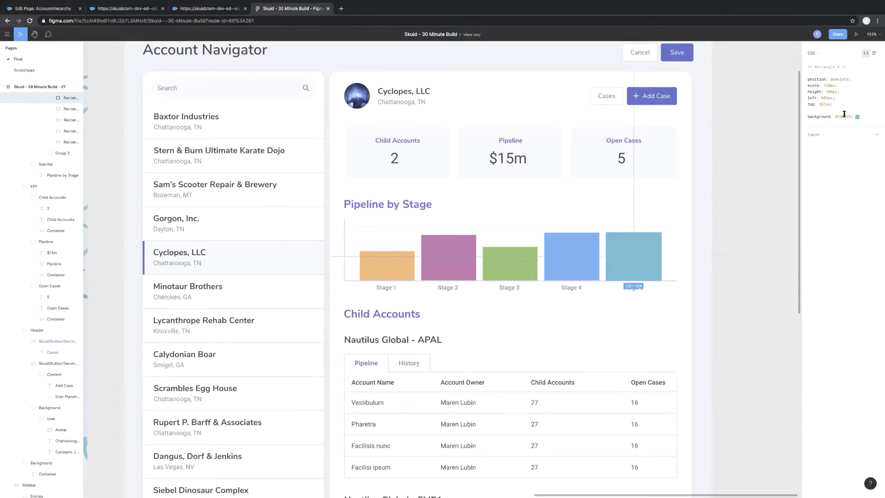
{"action": "left_click", "coordinate": [643, 166]}
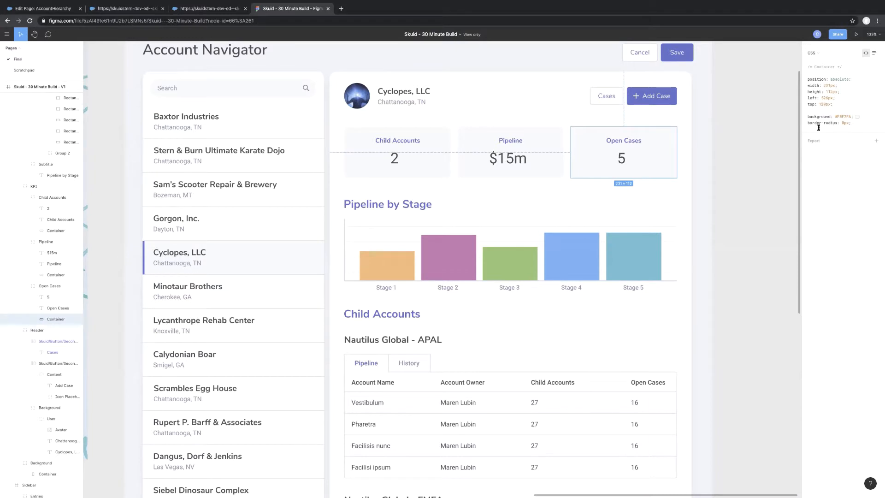
{"action": "left_click", "coordinate": [653, 98]}
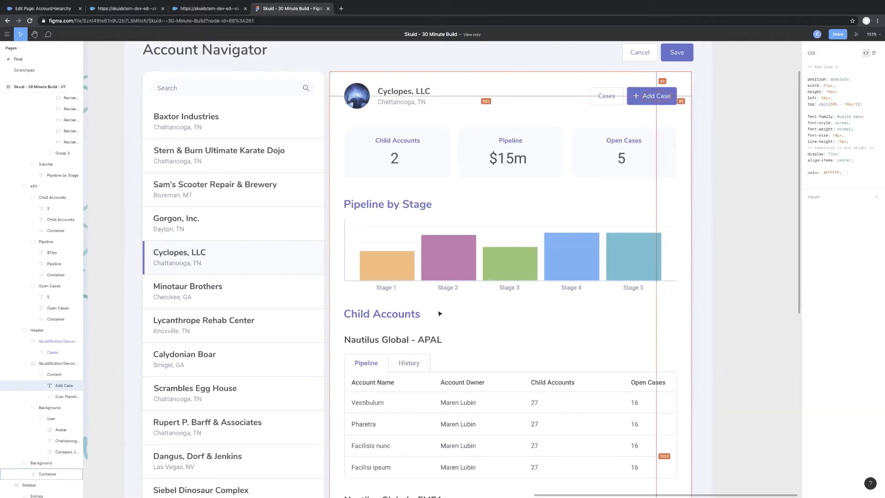
Measure the gap between the Child Accounts and Pipeline cards in the mockup.
{"action": "scroll", "coordinate": [458, 130], "scroll_direction": "up", "scroll_amount": 10}
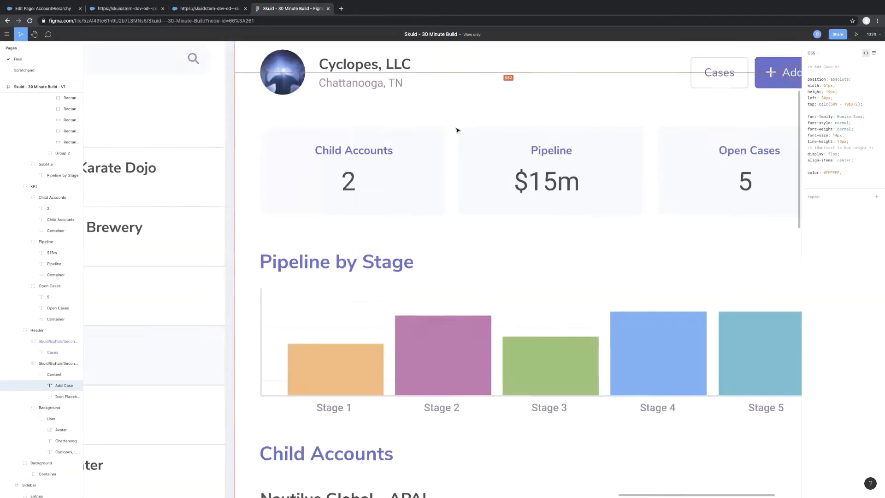
{"action": "left_click", "coordinate": [405, 231]}
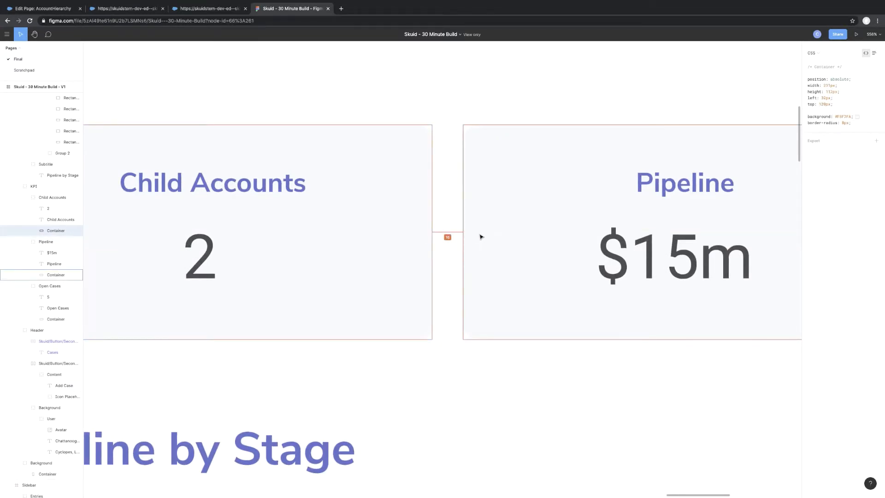
{"action": "scroll", "coordinate": [480, 235], "scroll_direction": "down", "scroll_amount": 7}
{"action": "scroll", "coordinate": [416, 226], "scroll_direction": "down", "scroll_amount": 8}
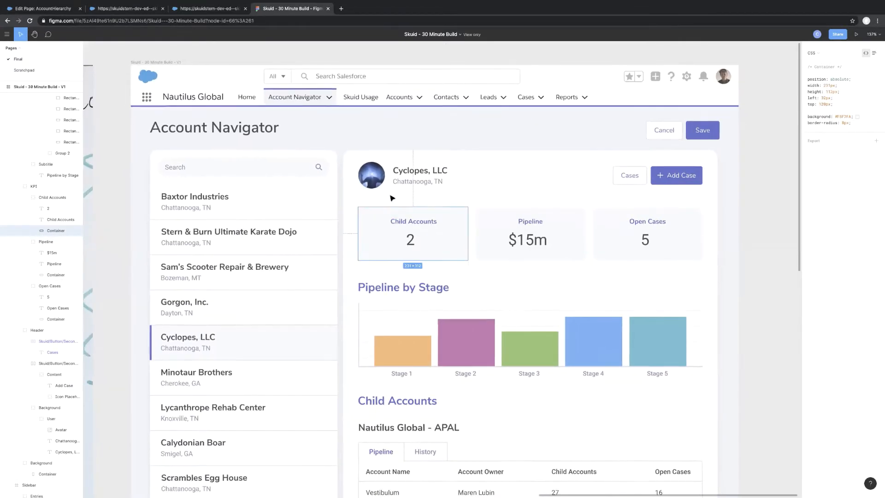
Inspect the CSS of the Pipeline by Stage heading and recheck the spacing between the first two KPI cards.
{"action": "left_click", "coordinate": [380, 289]}
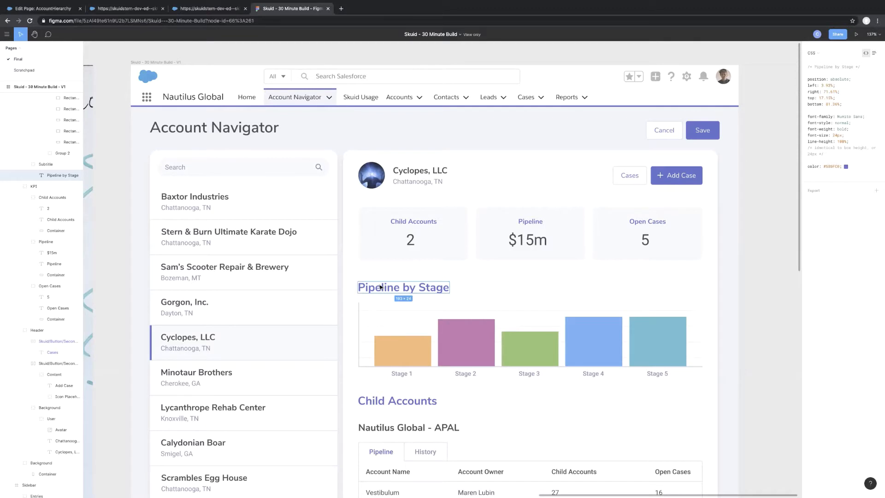
{"action": "left_click", "coordinate": [466, 239]}
{"action": "key", "text": "alt"}
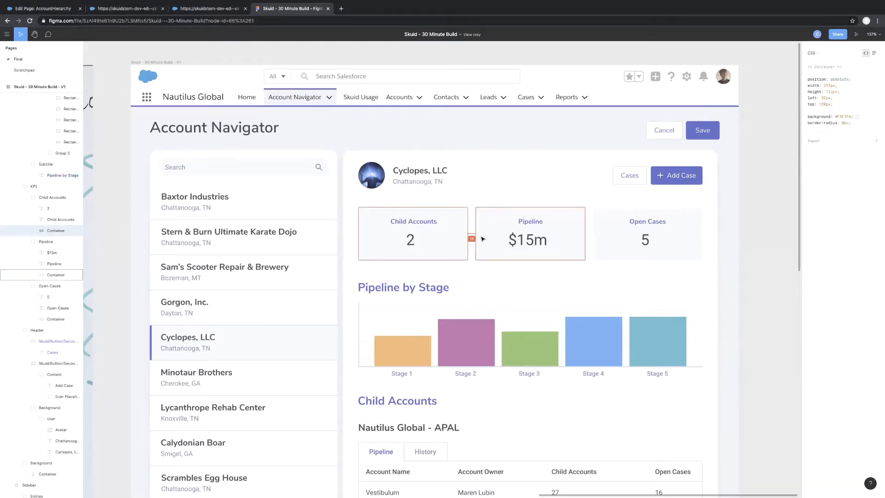
{"action": "left_click", "coordinate": [419, 287]}
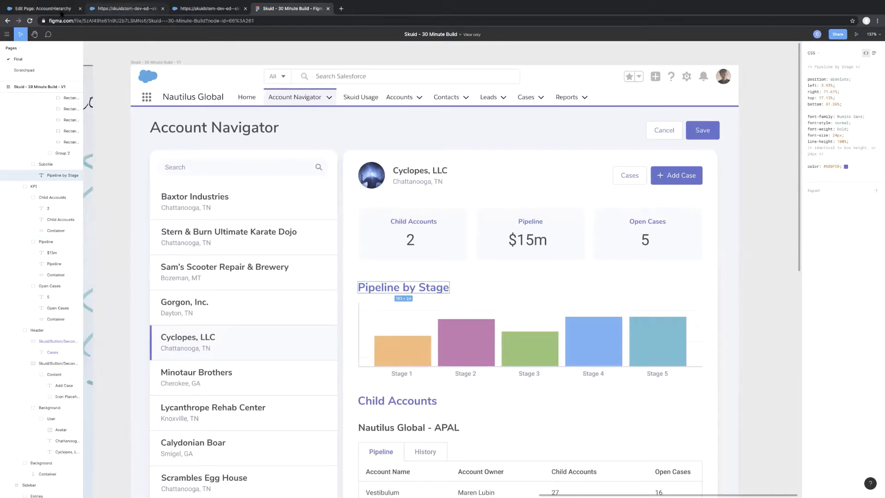
From the AccountHierarchy page in the Skuid composer, open Design Systems in a new browser tab and switch to it.
{"action": "left_click", "coordinate": [60, 9]}
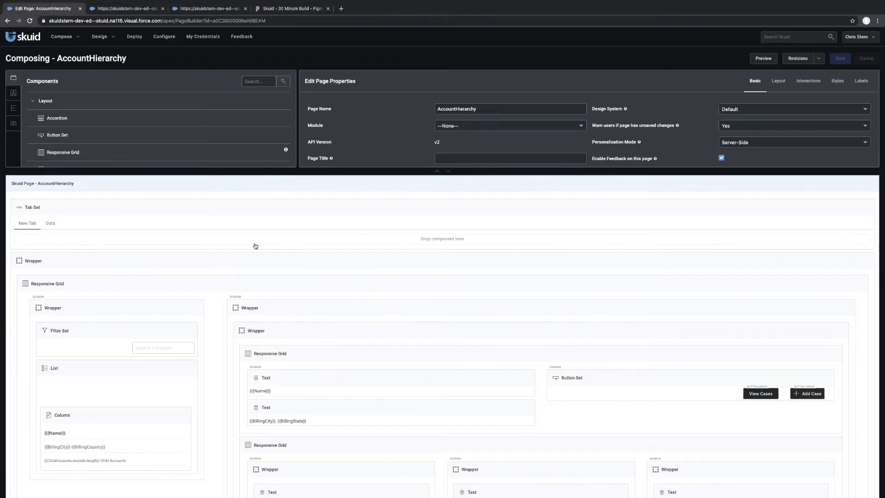
{"action": "left_click", "coordinate": [110, 37]}
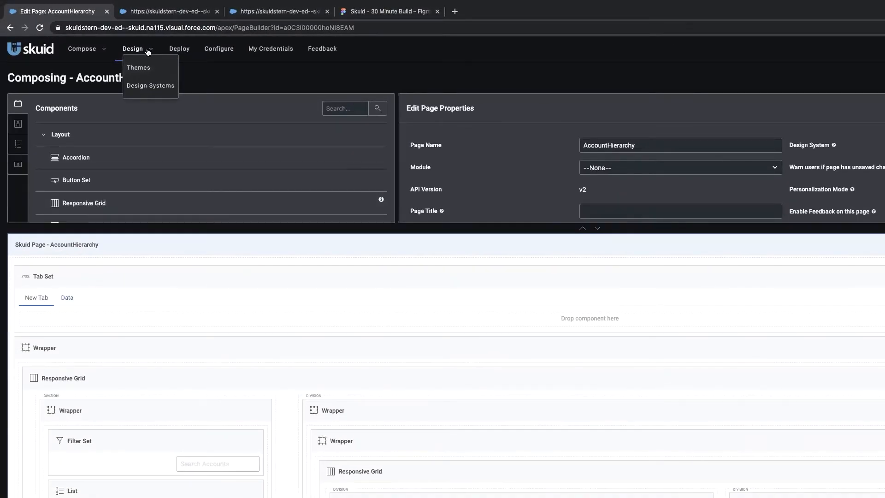
{"action": "left_click", "coordinate": [148, 88]}
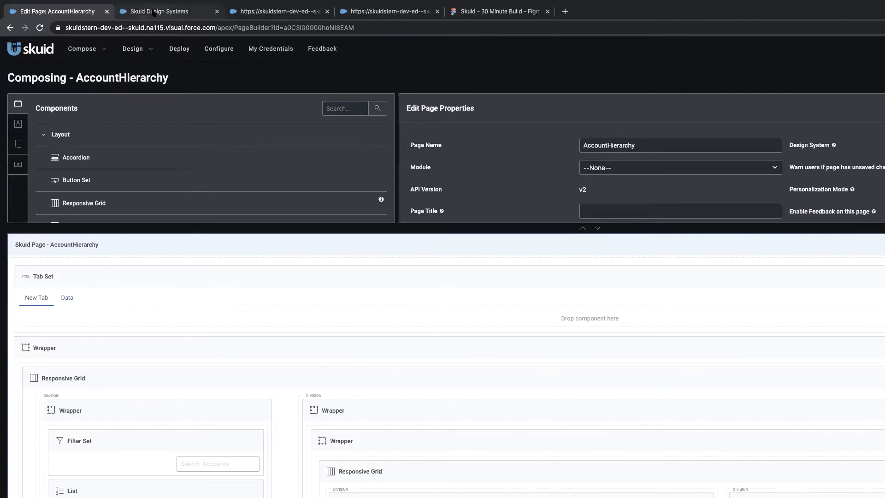
{"action": "left_click", "coordinate": [154, 12]}
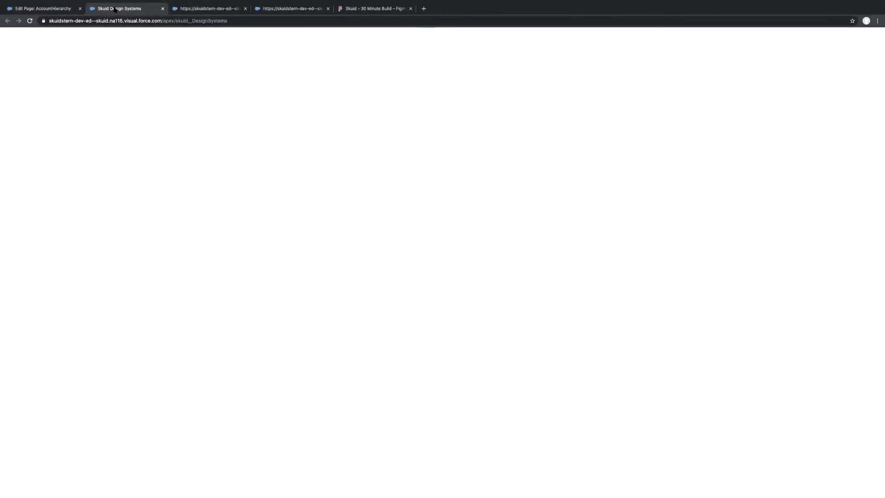
Create a new design system named AccountHierarchy, cloned from Ink.
{"action": "left_click_drag", "start_coordinate": [116, 9], "coordinate": [305, 10]}
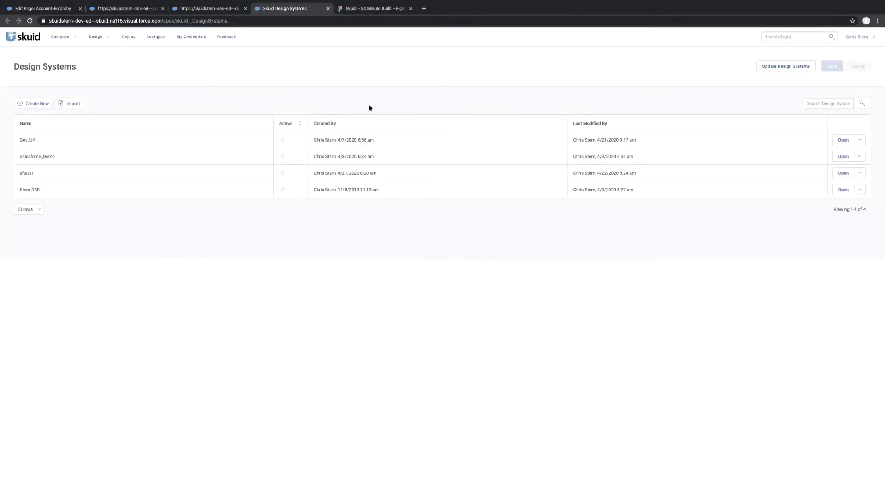
{"action": "left_click", "coordinate": [43, 102]}
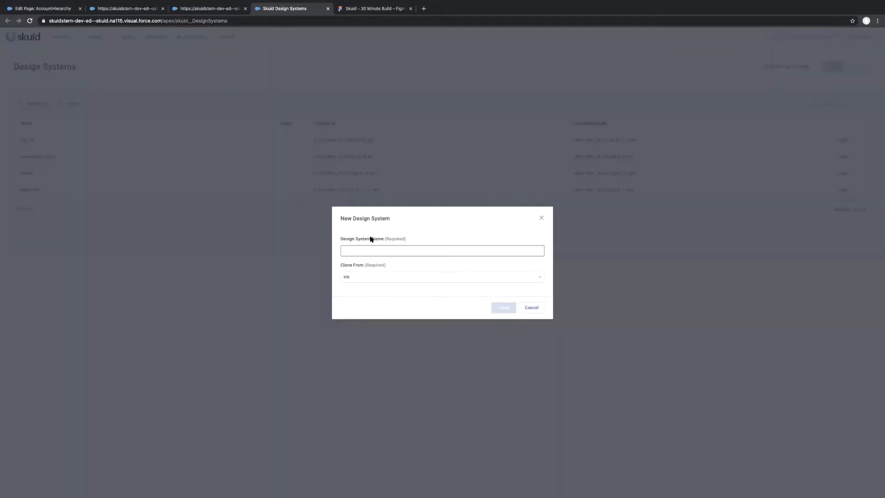
{"action": "type", "text": "AccountHierarchy"}
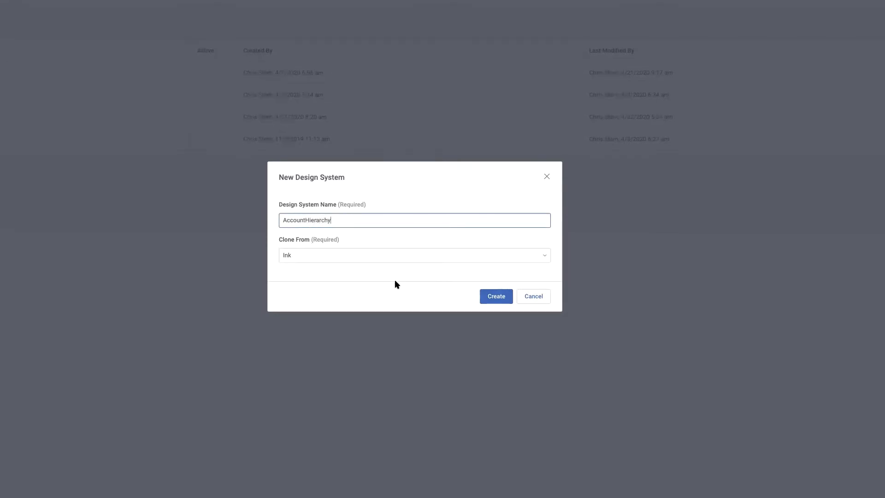
{"action": "left_click", "coordinate": [499, 300]}
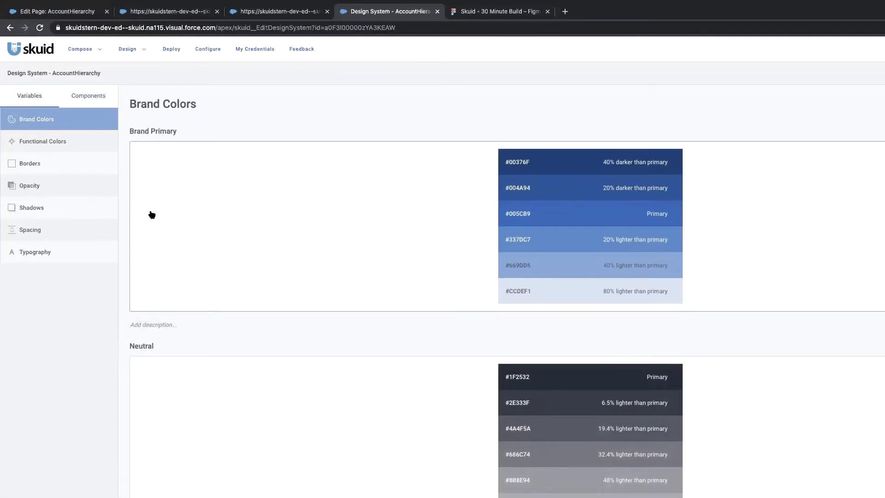
Review the component list and the Button style variants of the design system, and return to its variables.
{"action": "left_click", "coordinate": [81, 98]}
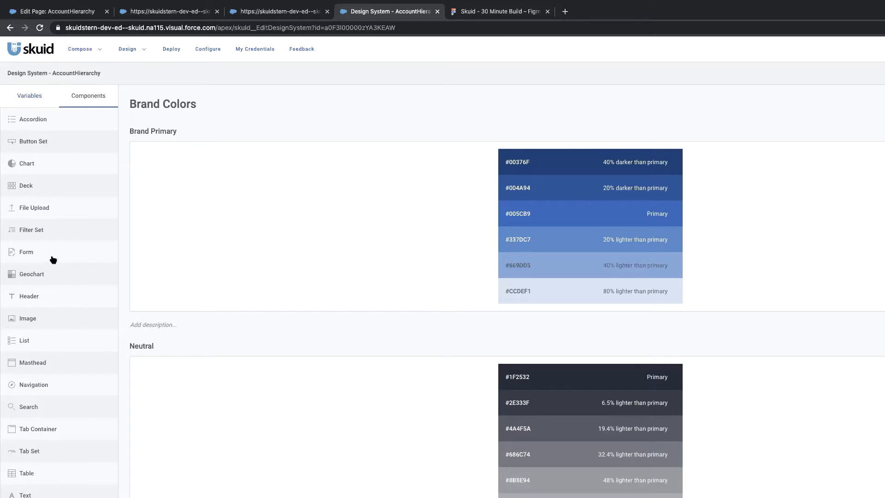
{"action": "scroll", "coordinate": [65, 478], "scroll_direction": "down", "scroll_amount": 3}
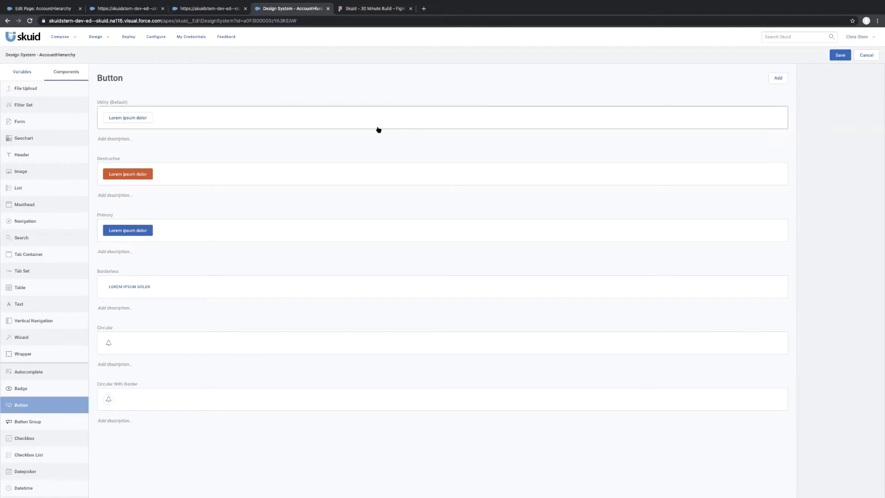
{"action": "left_click", "coordinate": [23, 74]}
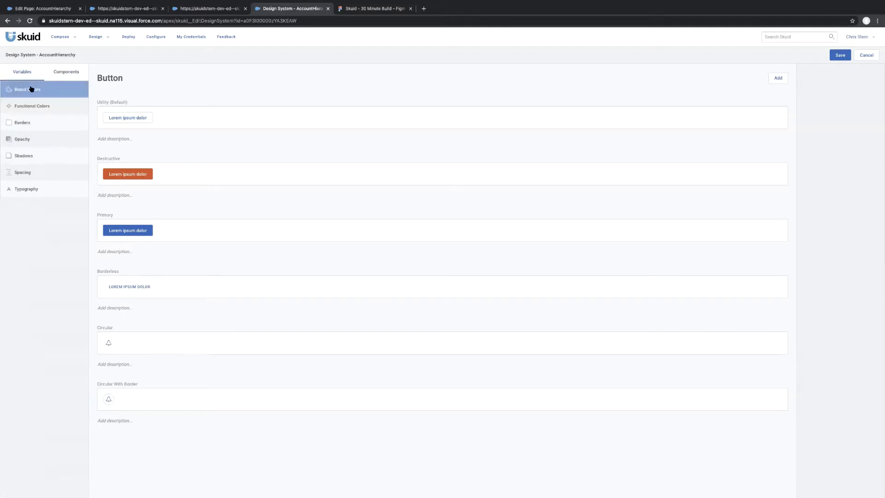
In the Figma mockup, inspect the Add Case label and copy its button's background colour #5B5FC8, and switch back to the design system.
{"action": "left_click", "coordinate": [367, 9]}
{"action": "mouse_move", "coordinate": [463, 246]}
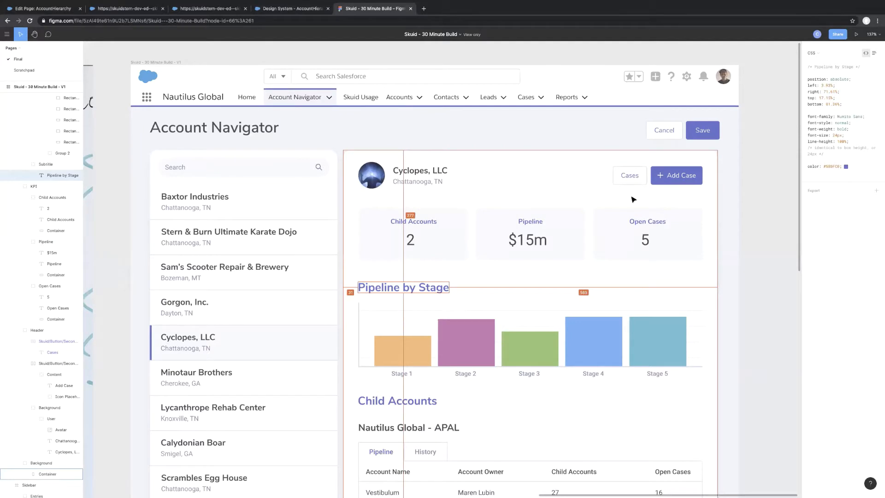
{"action": "left_click", "coordinate": [677, 183]}
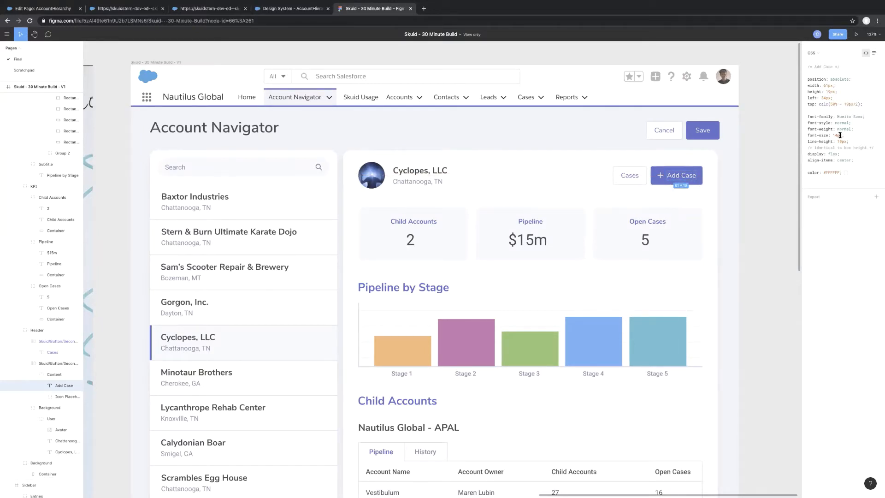
{"action": "left_click", "coordinate": [666, 183]}
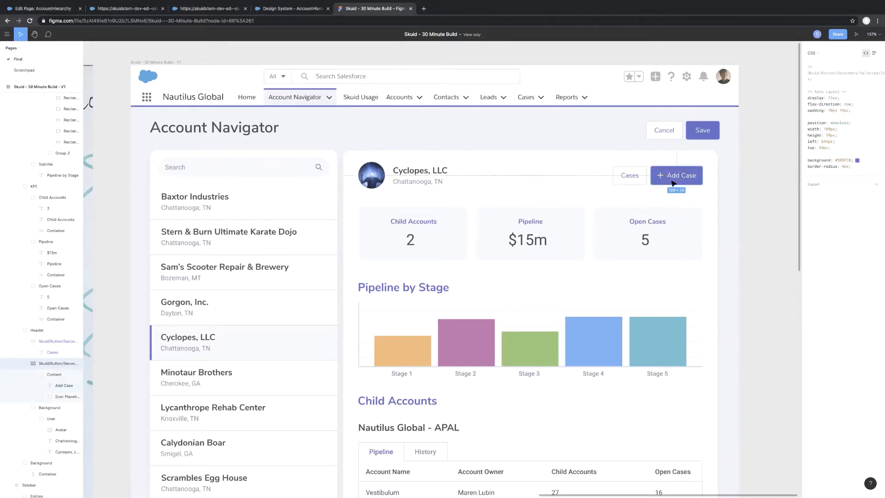
{"action": "double_click", "coordinate": [842, 160]}
{"action": "left_click", "coordinate": [281, 10]}
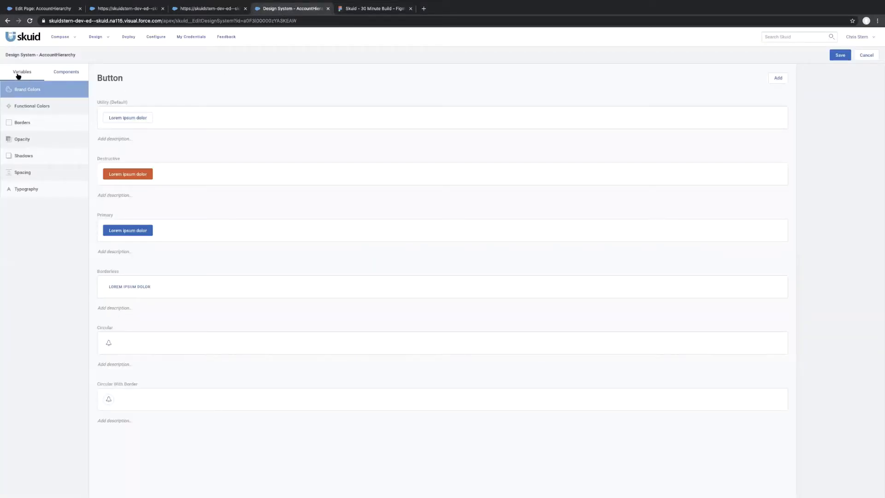
Set the Brand Primary colour in Brand Colors to #5B5FC8.
{"action": "left_click", "coordinate": [32, 90]}
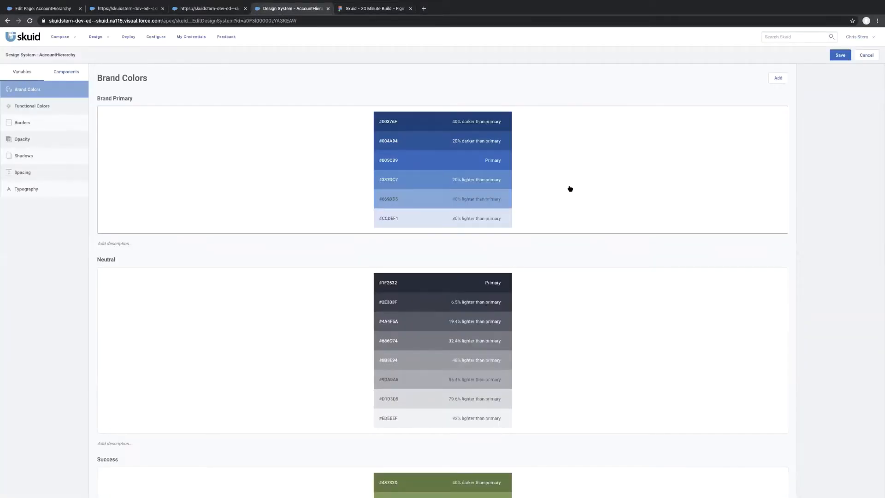
{"action": "left_click", "coordinate": [581, 170]}
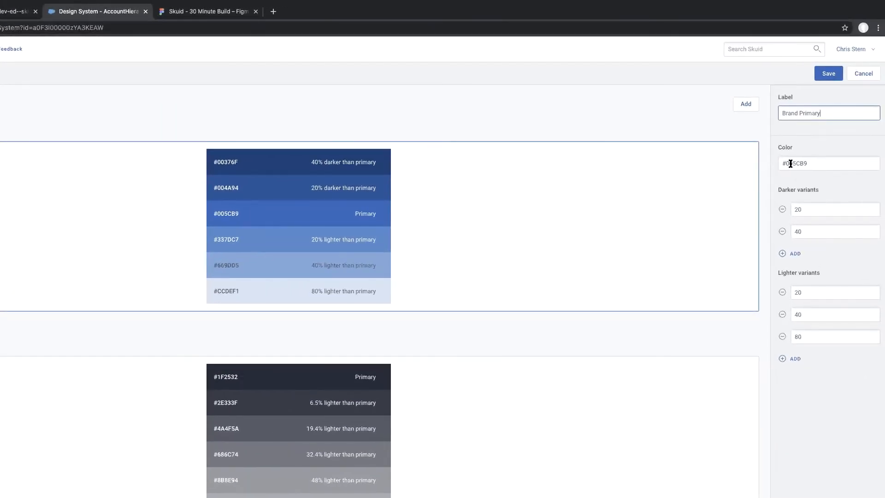
{"action": "left_click", "coordinate": [791, 163]}
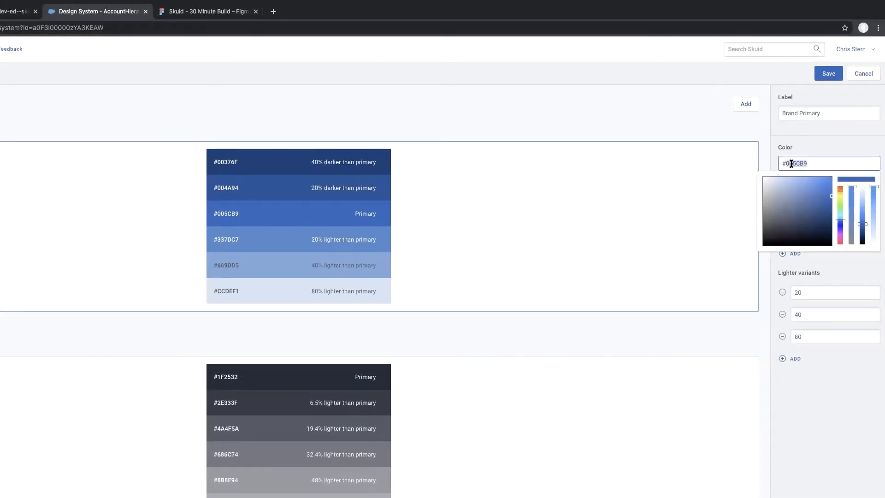
{"action": "left_click", "coordinate": [202, 12]}
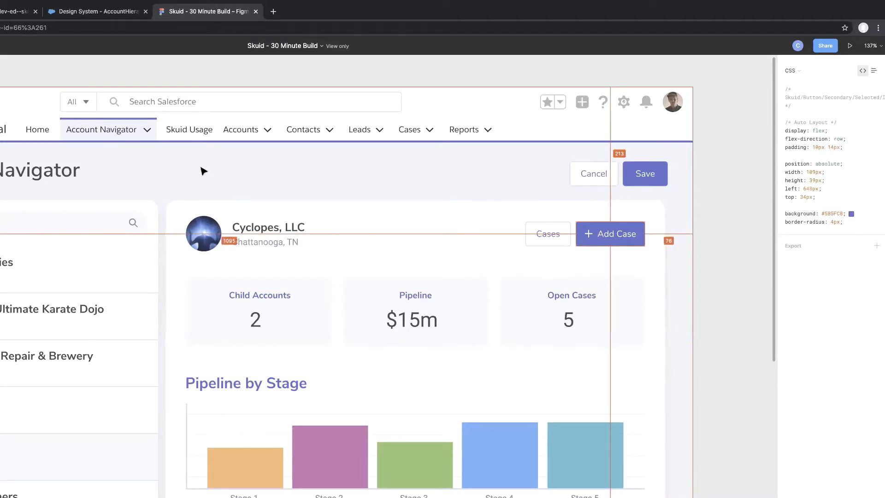
{"action": "left_click", "coordinate": [86, 14]}
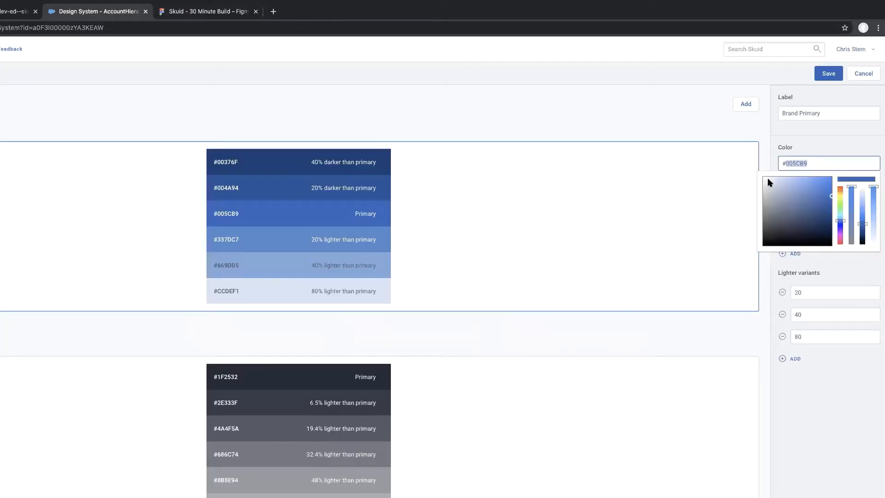
{"action": "type", "text": "#5B5FC8"}
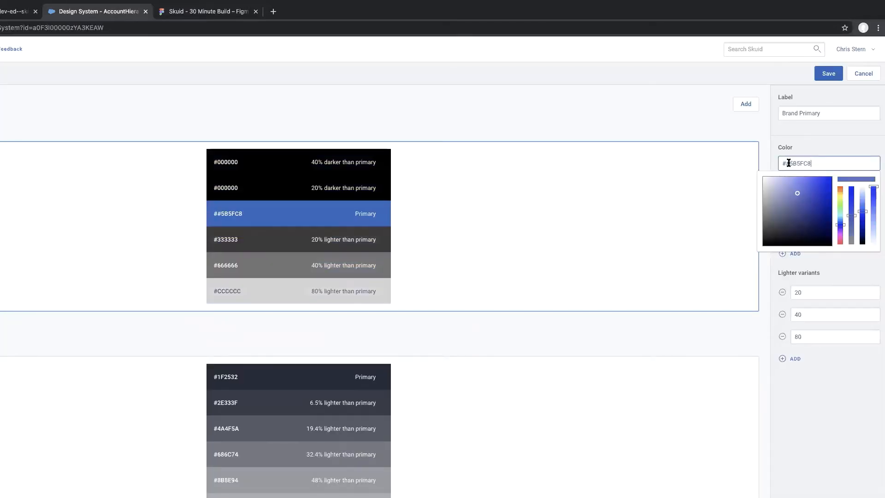
{"action": "left_click", "coordinate": [788, 163]}
{"action": "key", "text": "BackSpace"}
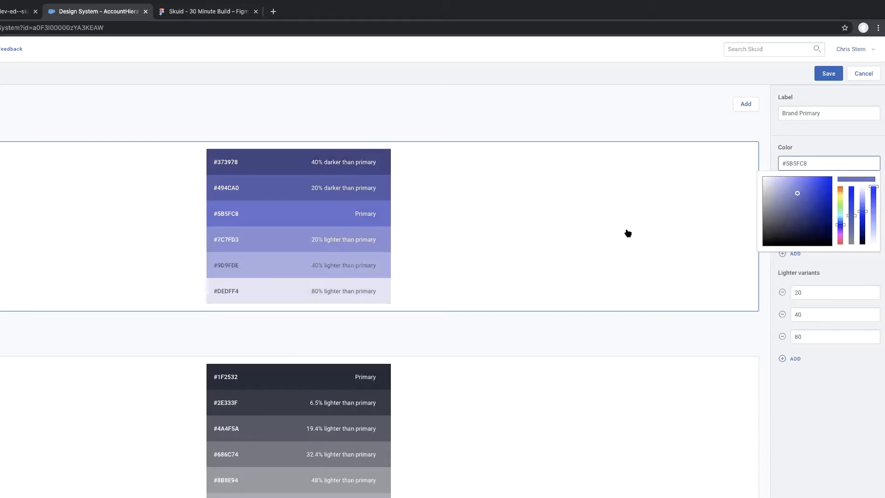
{"action": "left_click", "coordinate": [630, 242]}
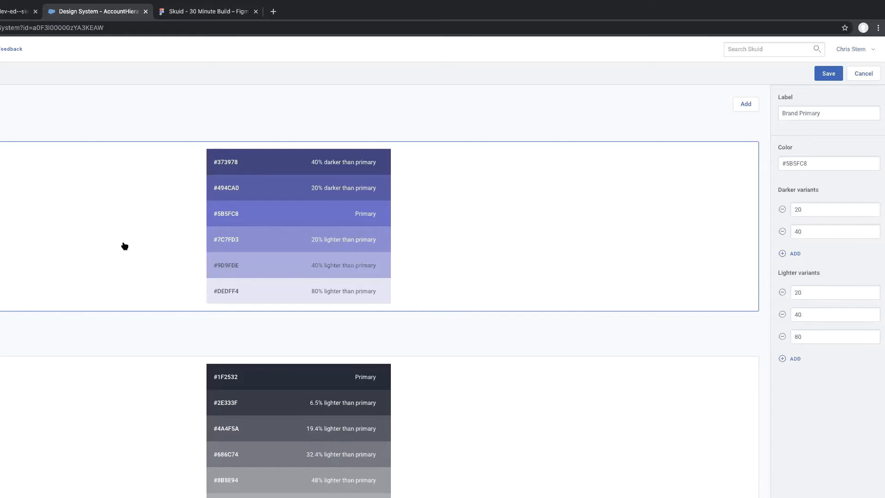
{"action": "left_click", "coordinate": [143, 244]}
Recheck the Add Case button in the mockup and add a border radius variable labelled 4px with a radius of 4 px.
{"action": "left_click", "coordinate": [183, 14]}
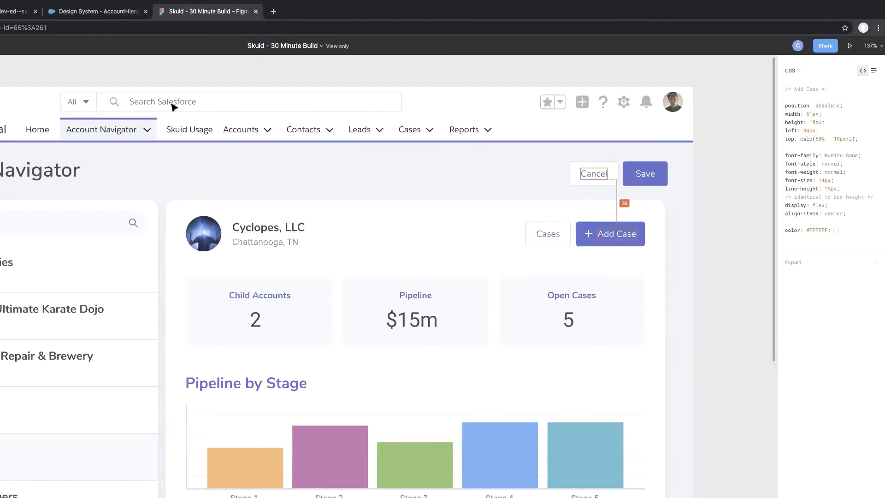
{"action": "left_click", "coordinate": [95, 14]}
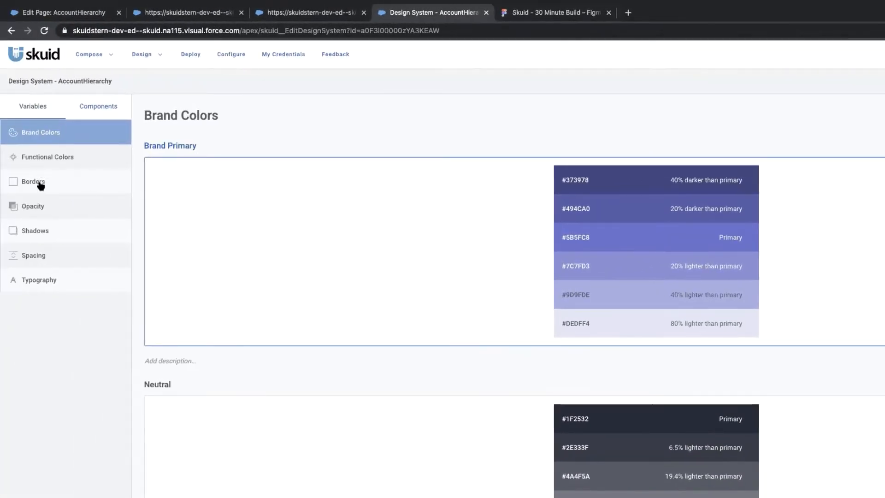
{"action": "left_click", "coordinate": [41, 185]}
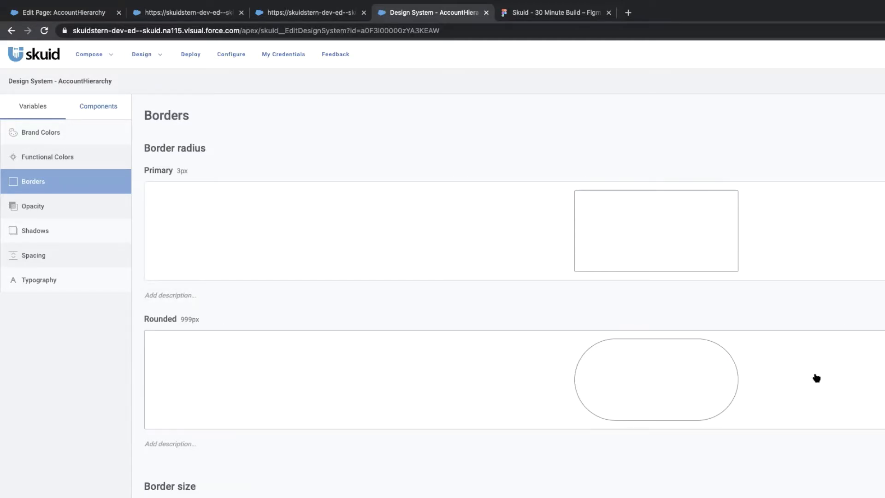
{"action": "left_click", "coordinate": [800, 149]}
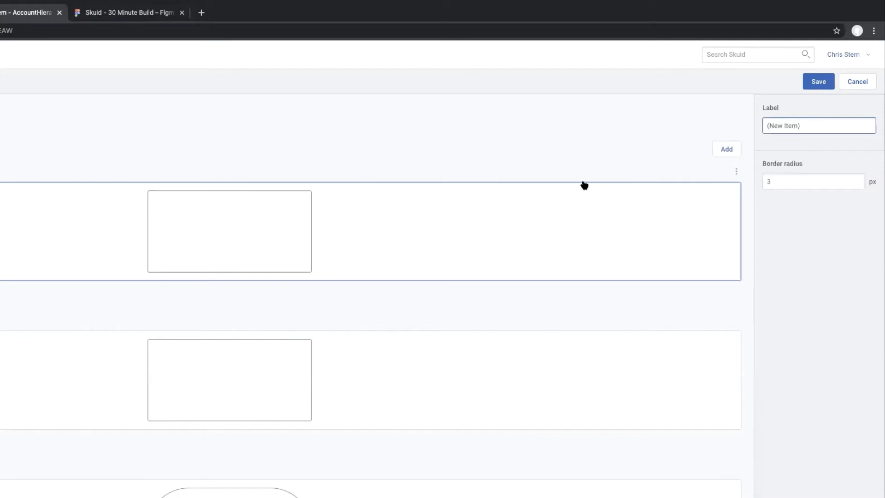
{"action": "triple_click", "coordinate": [816, 125]}
{"action": "type", "text": "4px"}
{"action": "double_click", "coordinate": [782, 181]}
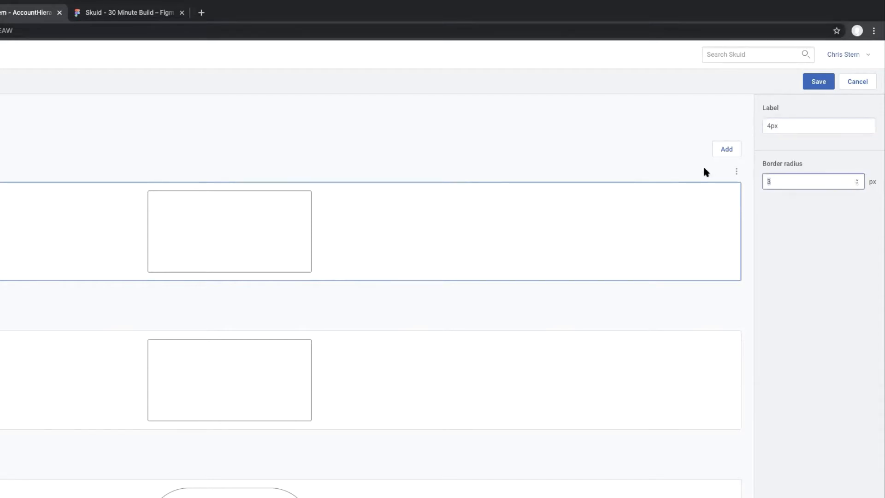
{"action": "type", "text": "4"}
{"action": "type", "text": "4"}
Try radii of 44 px and 65 px on the 4px border variable and set it back to 4 px.
{"action": "key", "text": "BackSpace"}
{"action": "key", "text": "BackSpace"}
{"action": "type", "text": "65"}
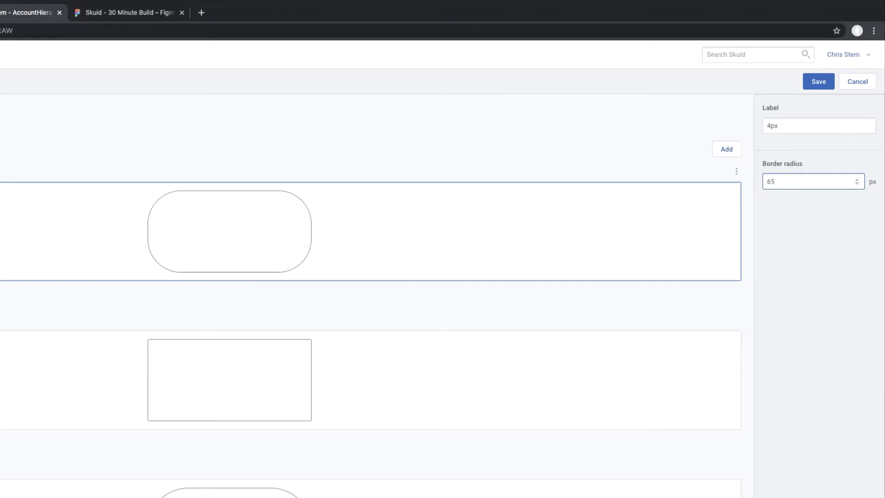
{"action": "key", "text": "BackSpace"}
{"action": "key", "text": "BackSpace"}
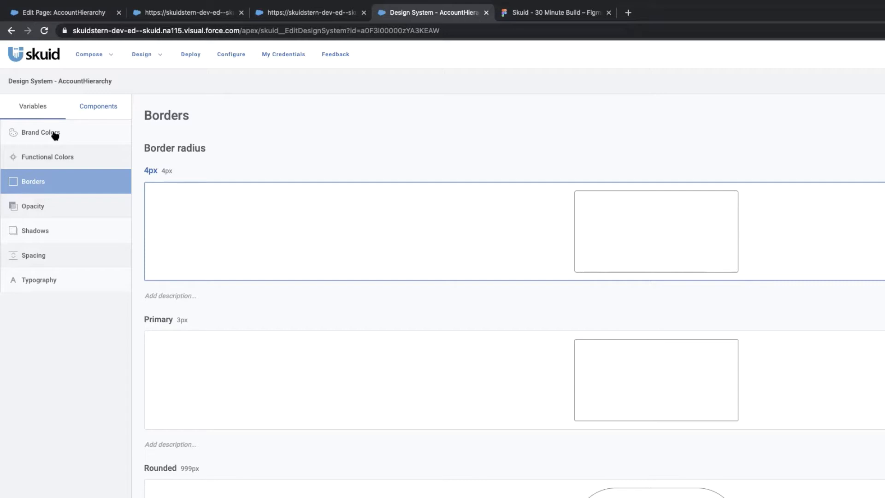
Check the Add Case label's font size in the Figma mockup and add a Typography font size variable labelled 14px at 14 px.
{"action": "left_click", "coordinate": [533, 18]}
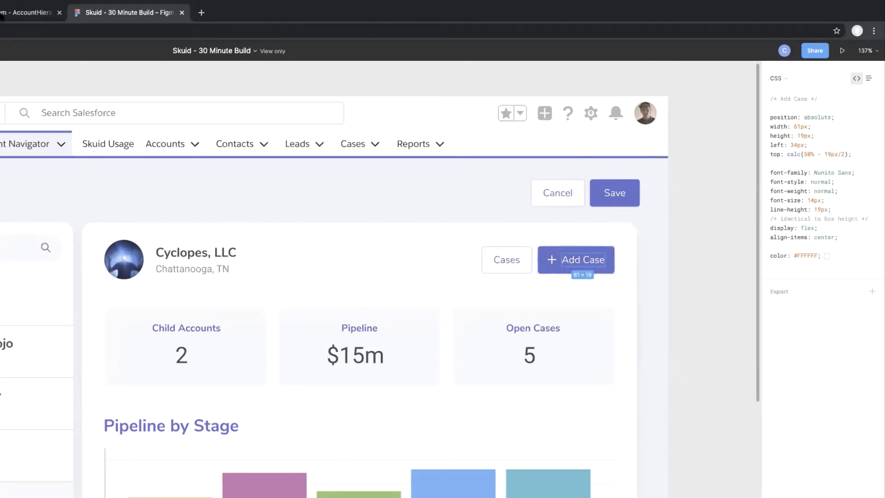
{"action": "left_click", "coordinate": [4, 14]}
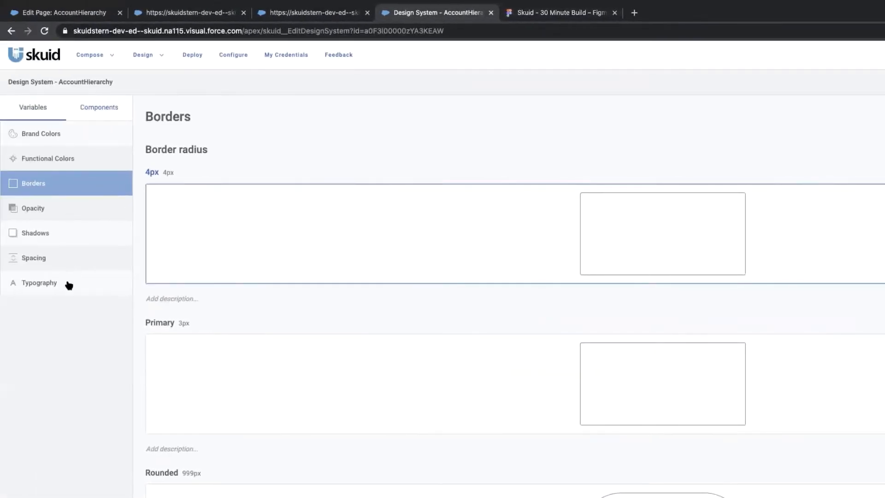
{"action": "left_click", "coordinate": [69, 284]}
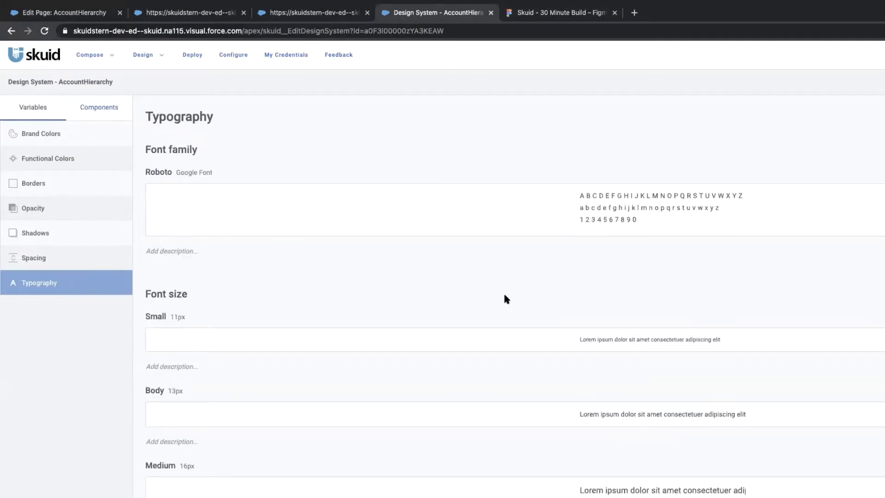
{"action": "scroll", "coordinate": [244, 303], "scroll_direction": "down", "scroll_amount": 14}
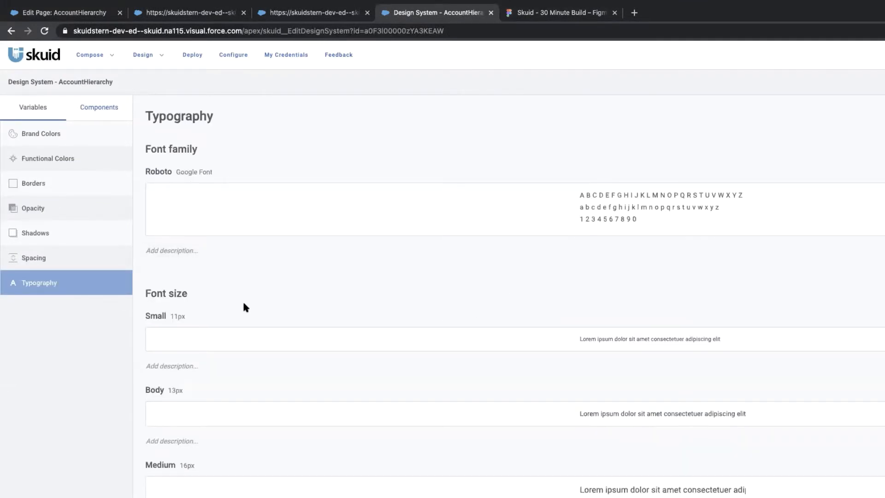
{"action": "scroll", "coordinate": [244, 303], "scroll_direction": "down", "scroll_amount": 6}
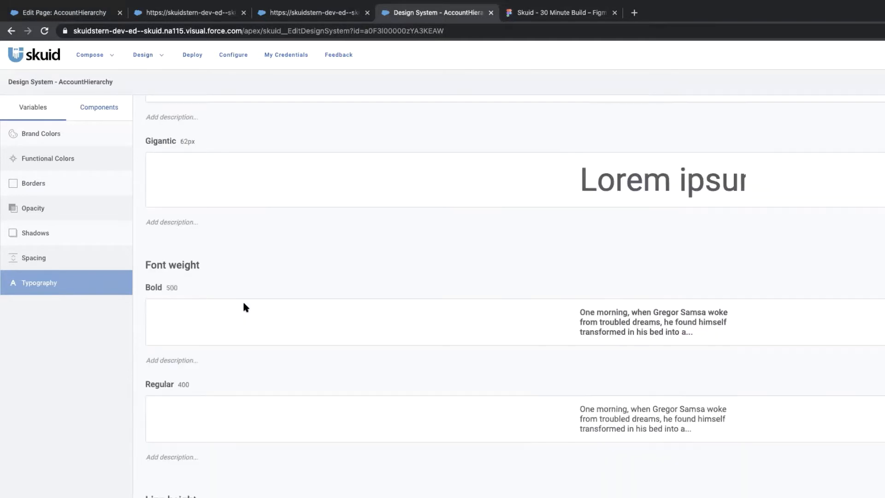
{"action": "scroll", "coordinate": [243, 303], "scroll_direction": "up", "scroll_amount": 18}
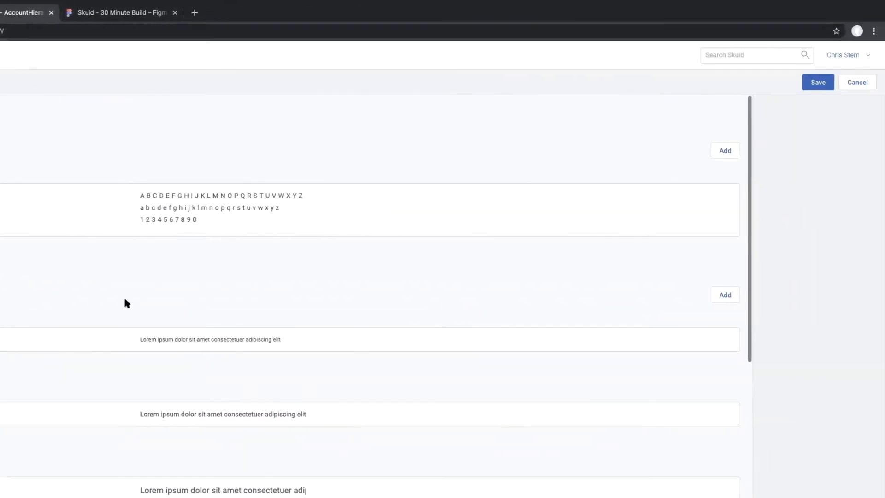
{"action": "left_click", "coordinate": [723, 296]}
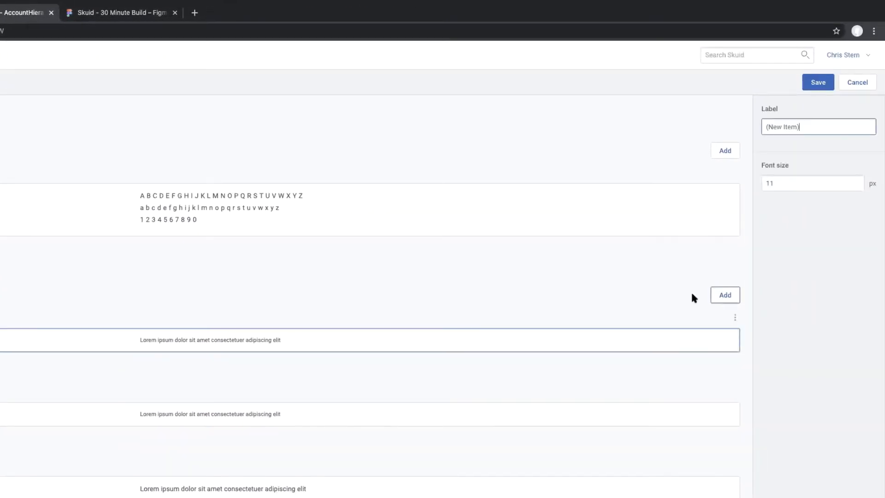
{"action": "left_click", "coordinate": [798, 180]}
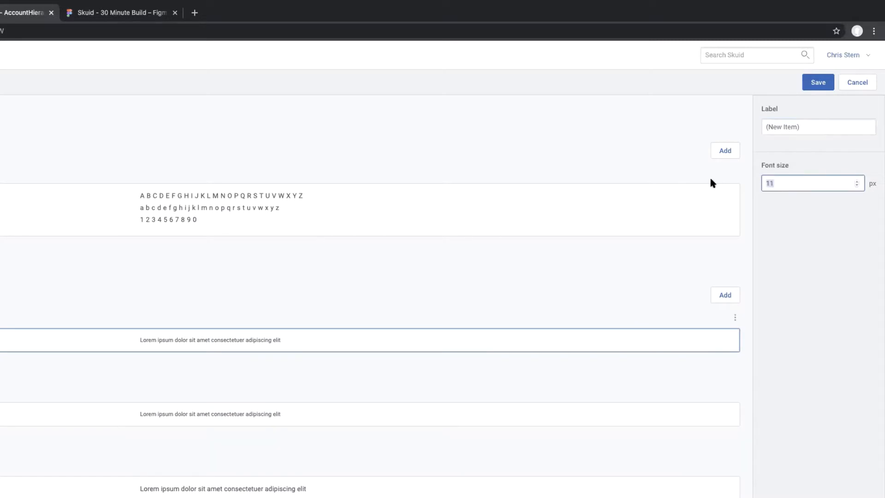
{"action": "type", "text": "14"}
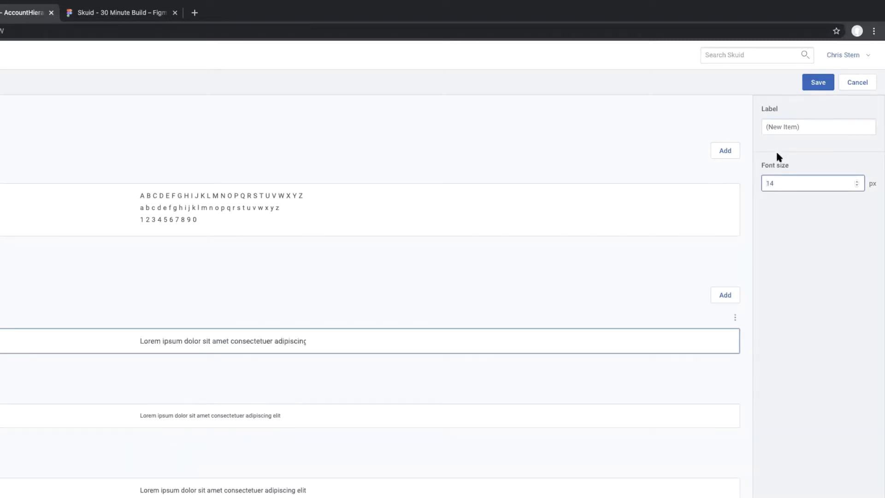
{"action": "left_click", "coordinate": [820, 130]}
{"action": "type", "text": "14px"}
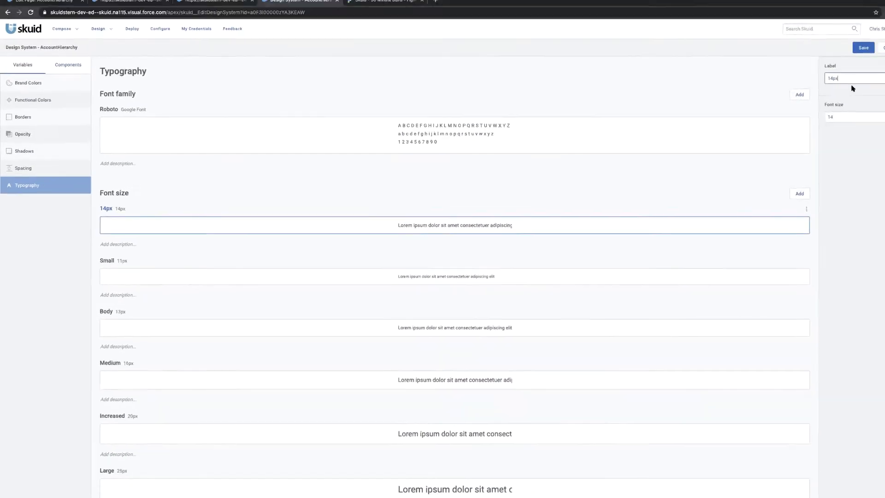
{"action": "left_click", "coordinate": [825, 86]}
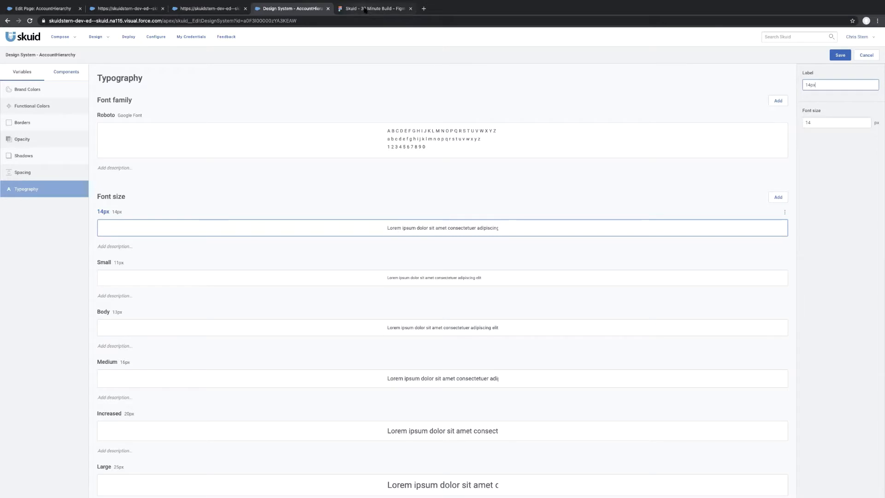
Inspect the Add Case button and the white container behind it in the Figma mockup, and return to the design system.
{"action": "left_click", "coordinate": [372, 8]}
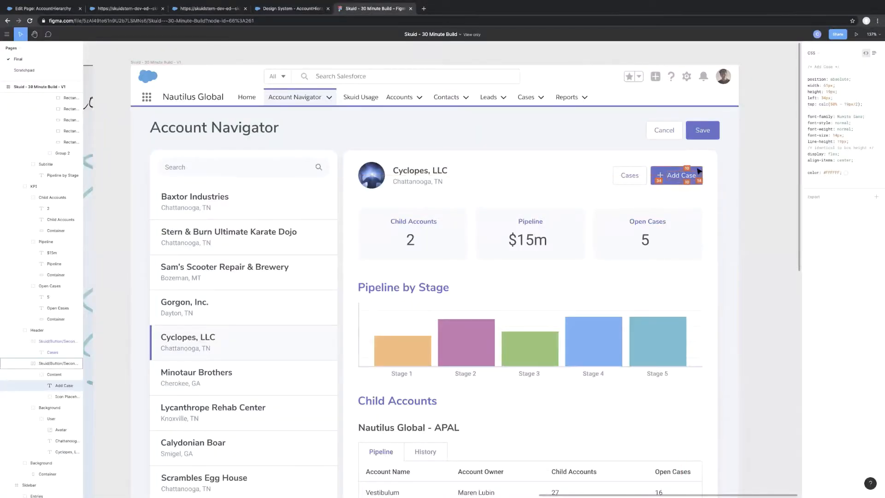
{"action": "left_click", "coordinate": [698, 172]}
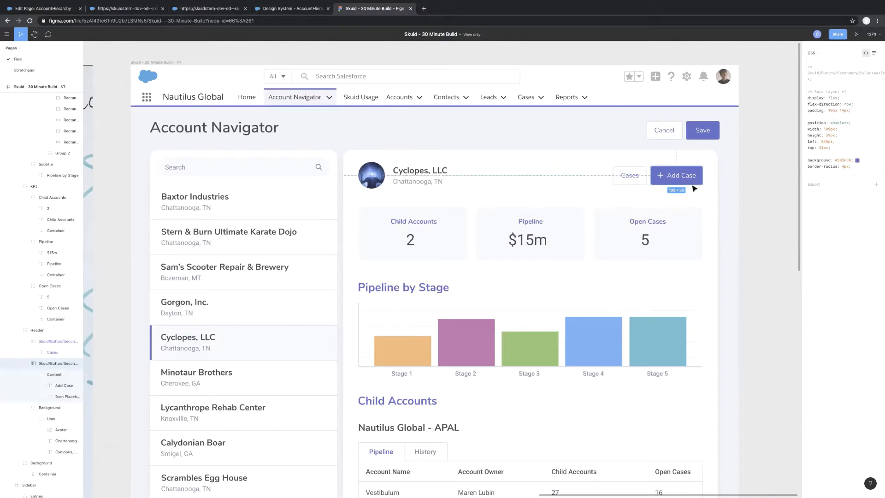
{"action": "scroll", "coordinate": [693, 183], "scroll_direction": "up", "scroll_amount": 5}
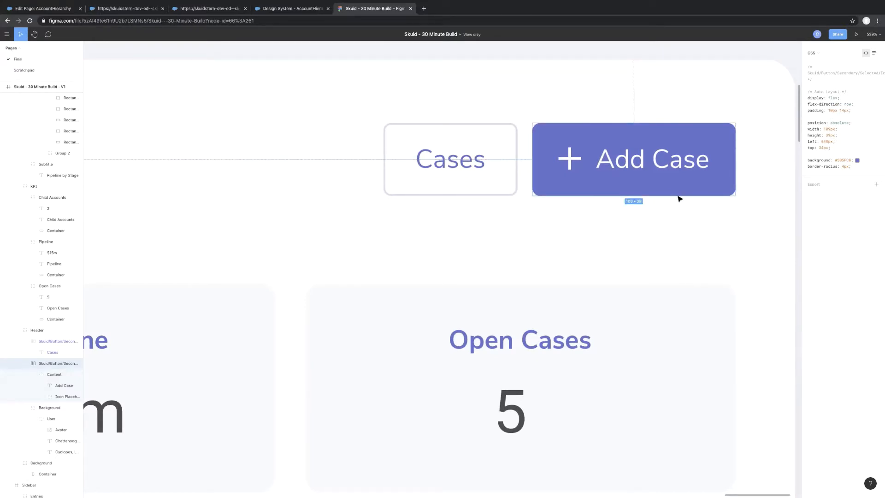
{"action": "scroll", "coordinate": [678, 199], "scroll_direction": "down", "scroll_amount": 5}
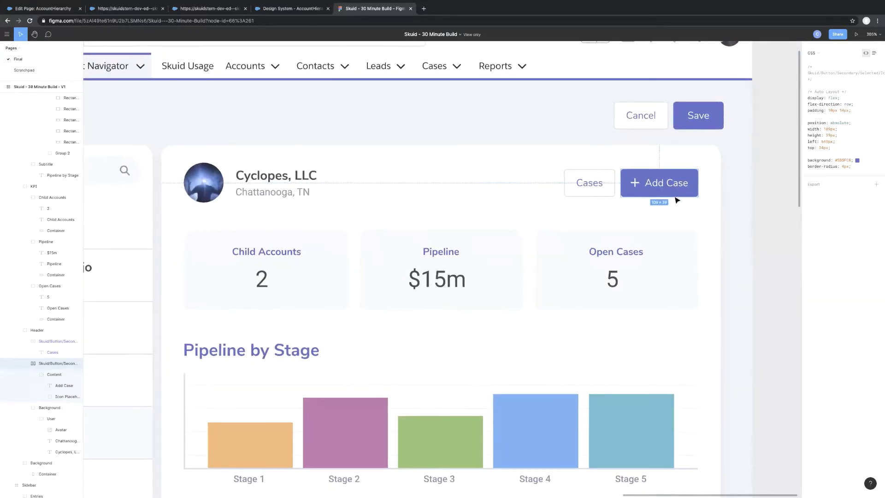
{"action": "left_click", "coordinate": [692, 208]}
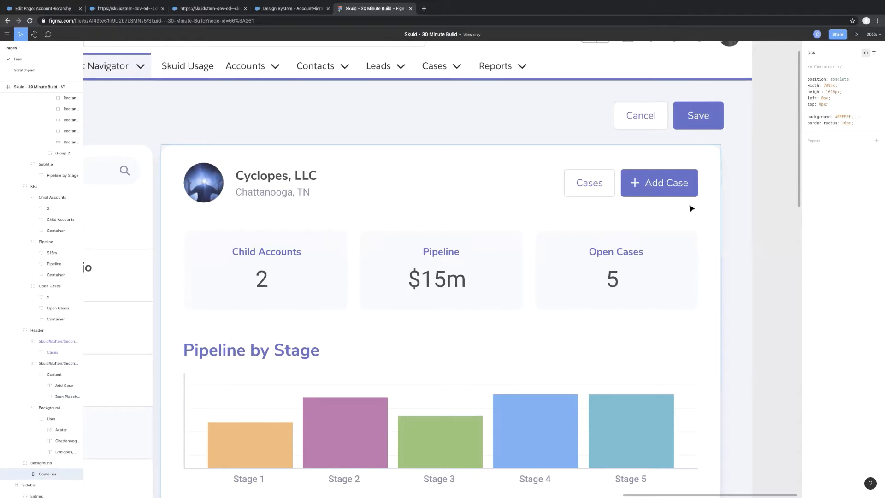
{"action": "left_click", "coordinate": [290, 8]}
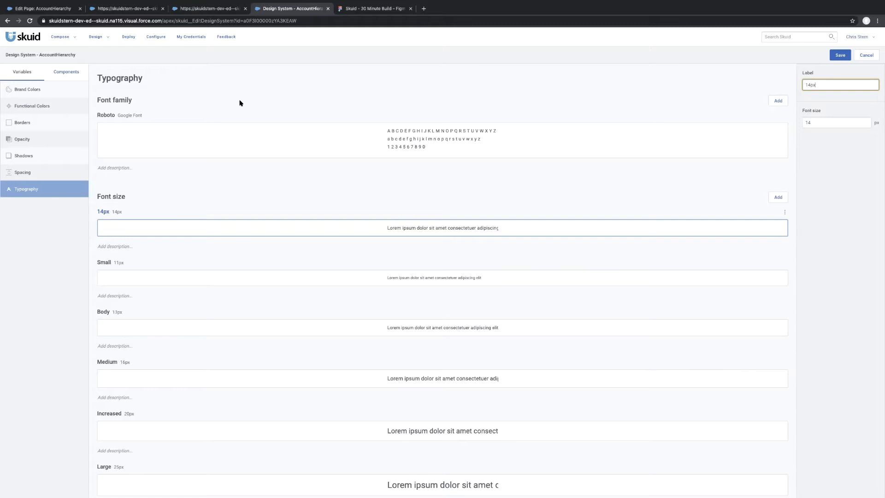
{"action": "left_click", "coordinate": [371, 9]}
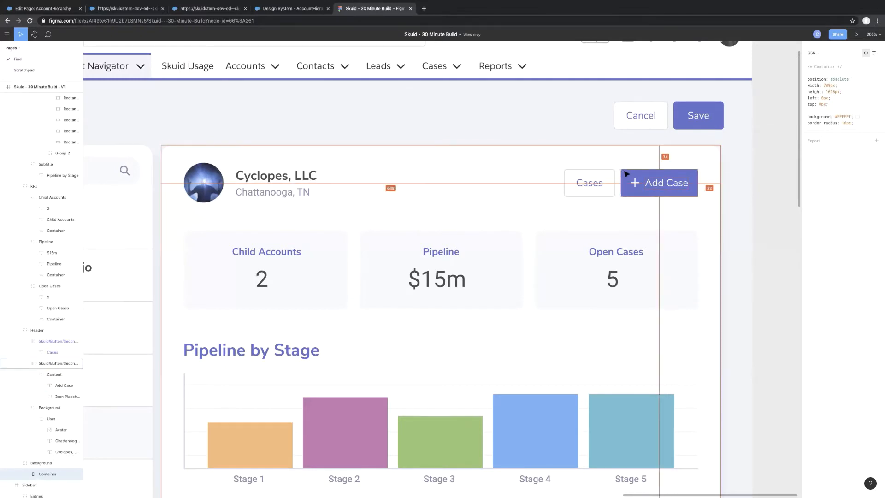
{"action": "left_click", "coordinate": [290, 9]}
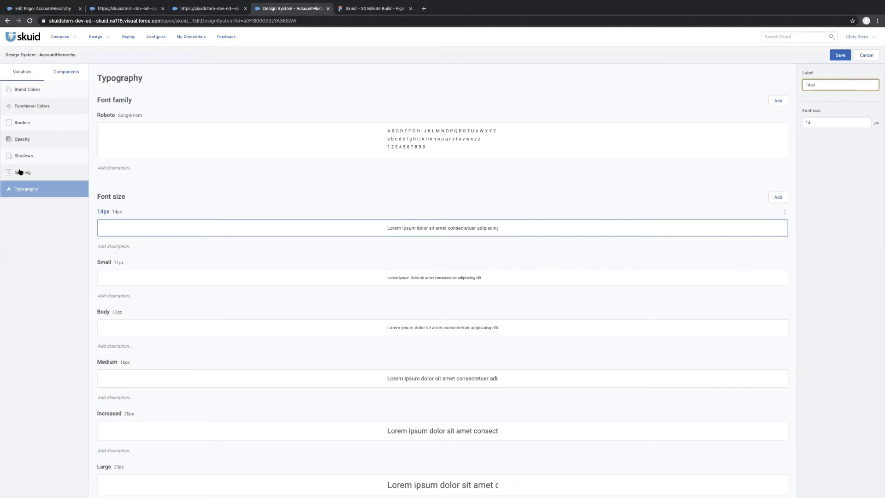
Save the design system and open the style variants of the Button component.
{"action": "left_click", "coordinate": [66, 74]}
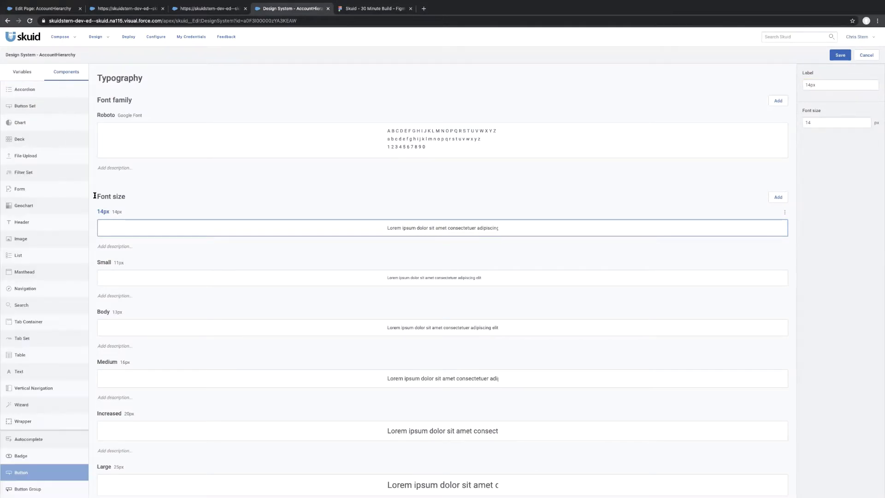
{"action": "left_click", "coordinate": [841, 56]}
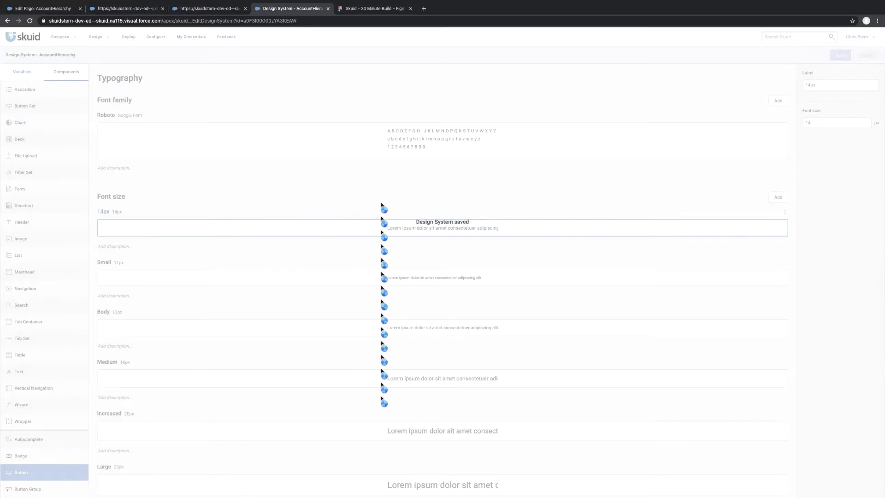
{"action": "left_click", "coordinate": [29, 472]}
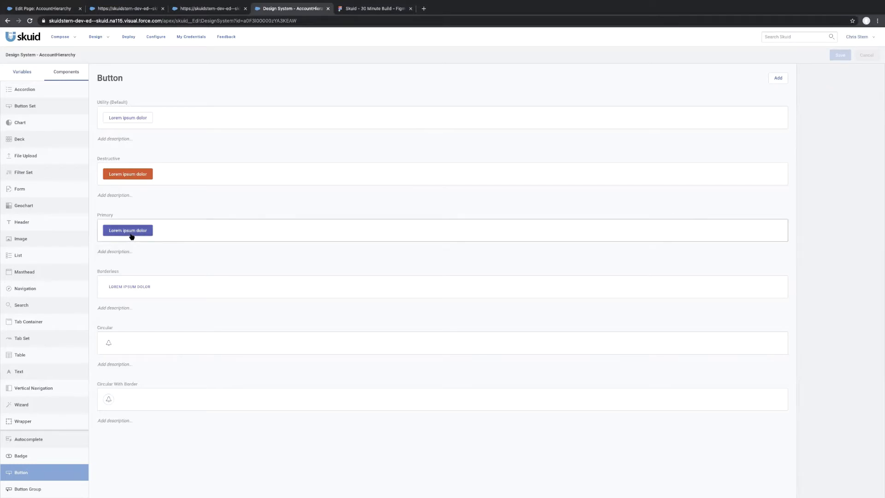
Review the Primary button variant's style properties and its available background colours.
{"action": "left_click", "coordinate": [168, 237]}
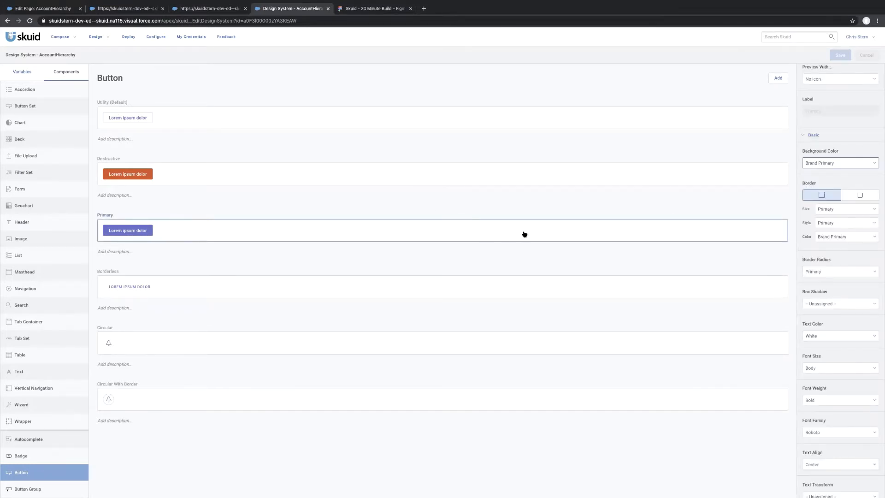
{"action": "left_click", "coordinate": [855, 164]}
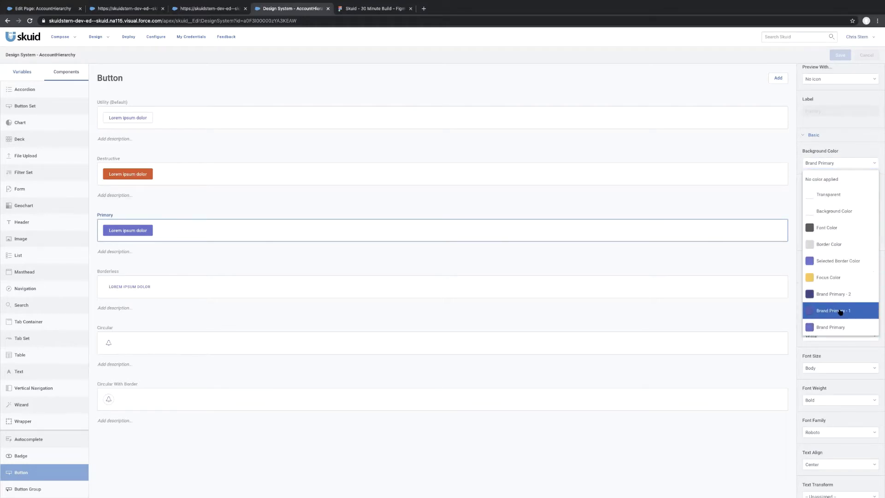
{"action": "left_click", "coordinate": [569, 96]}
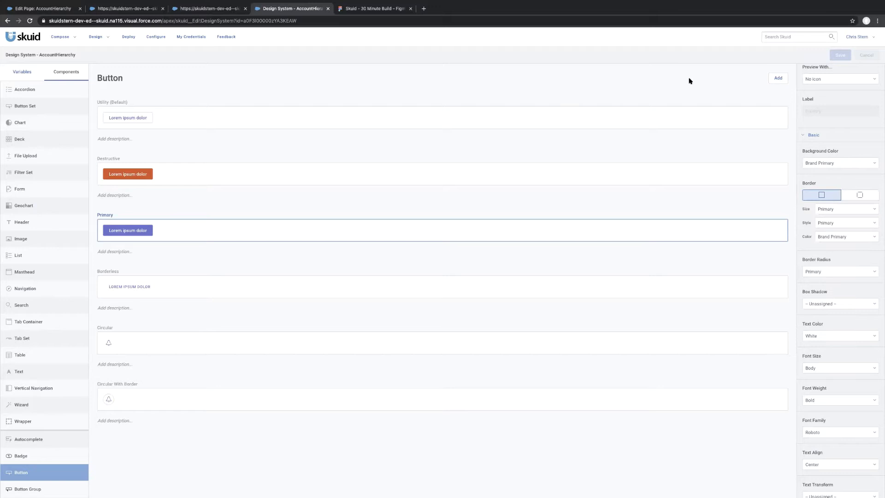
Add a new button style variant labelled Add Case.
{"action": "left_click", "coordinate": [779, 78]}
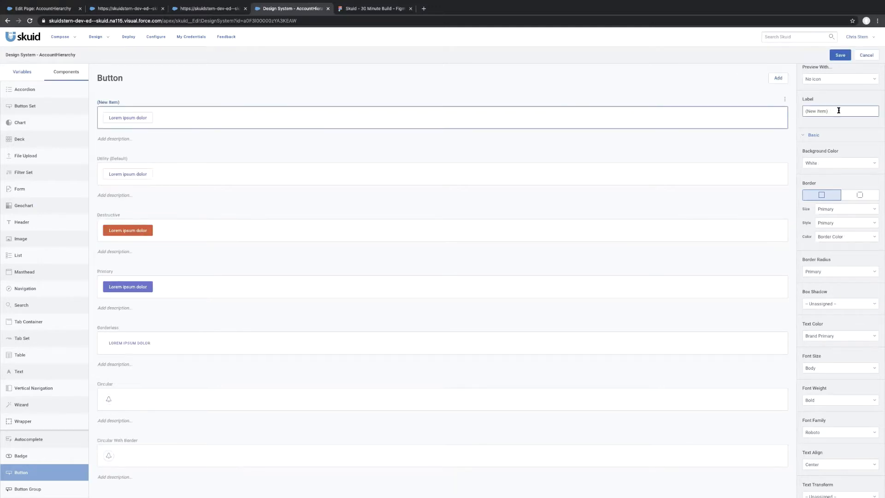
{"action": "left_click_drag", "start_coordinate": [798, 109], "coordinate": [790, 107]}
{"action": "type", "text": "Add Case"}
Recheck the Add Case button in the mockup and set the Add Case variant's background colour to Brand Primary.
{"action": "left_click", "coordinate": [375, 9]}
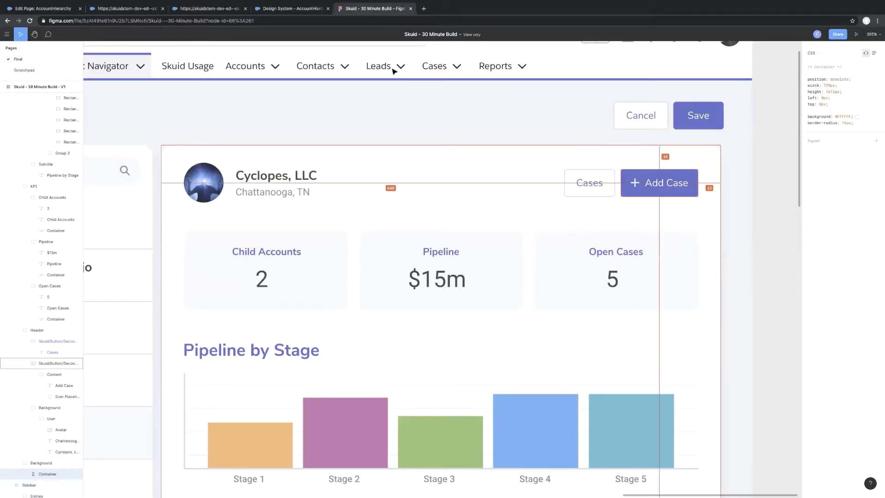
{"action": "left_click", "coordinate": [291, 12]}
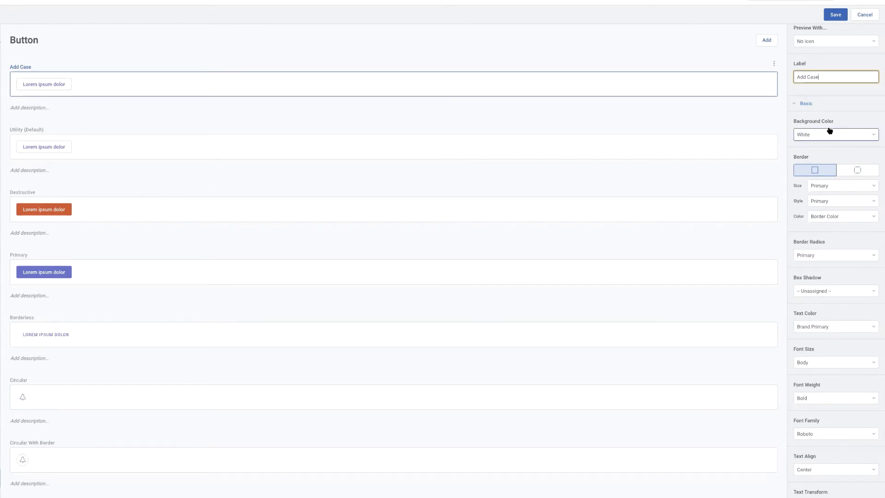
{"action": "left_click", "coordinate": [829, 133]}
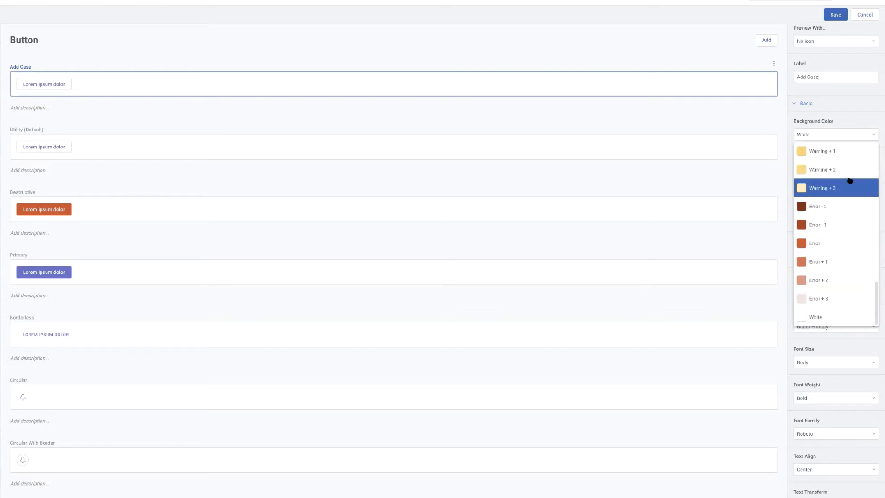
{"action": "scroll", "coordinate": [849, 181], "scroll_direction": "up", "scroll_amount": 3}
{"action": "scroll", "coordinate": [850, 180], "scroll_direction": "up", "scroll_amount": 10}
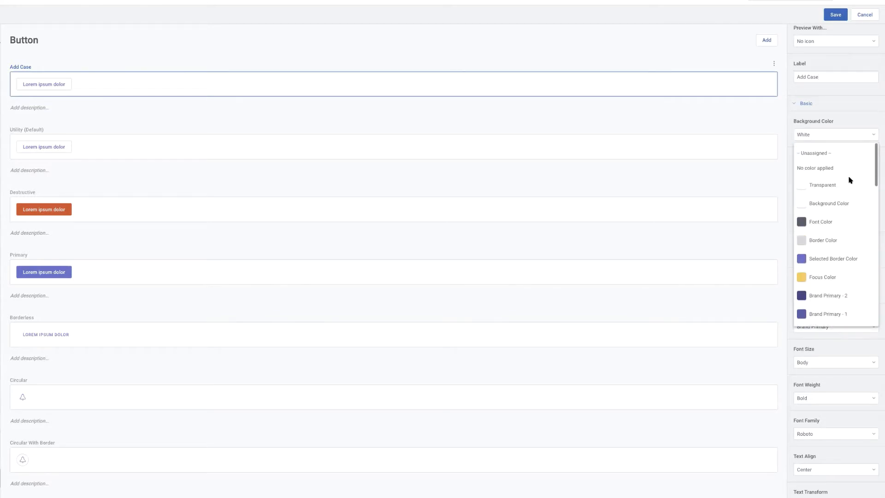
{"action": "scroll", "coordinate": [828, 223], "scroll_direction": "down", "scroll_amount": 4}
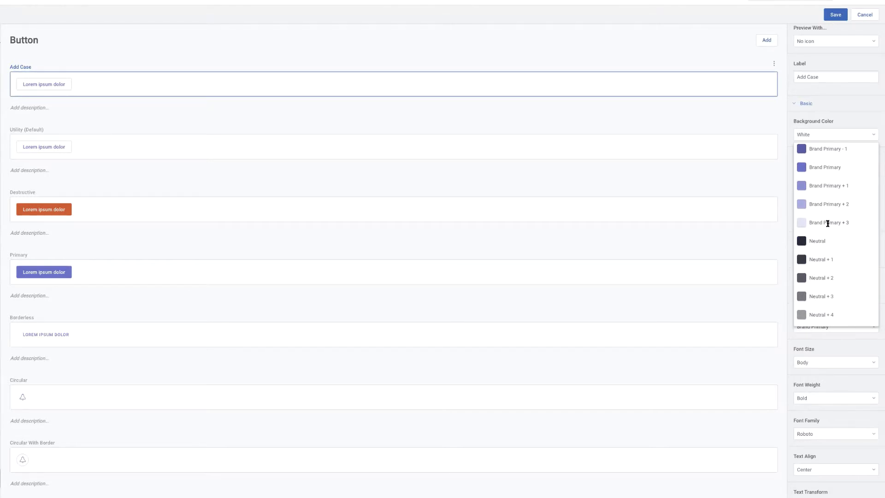
{"action": "scroll", "coordinate": [828, 224], "scroll_direction": "up", "scroll_amount": 6}
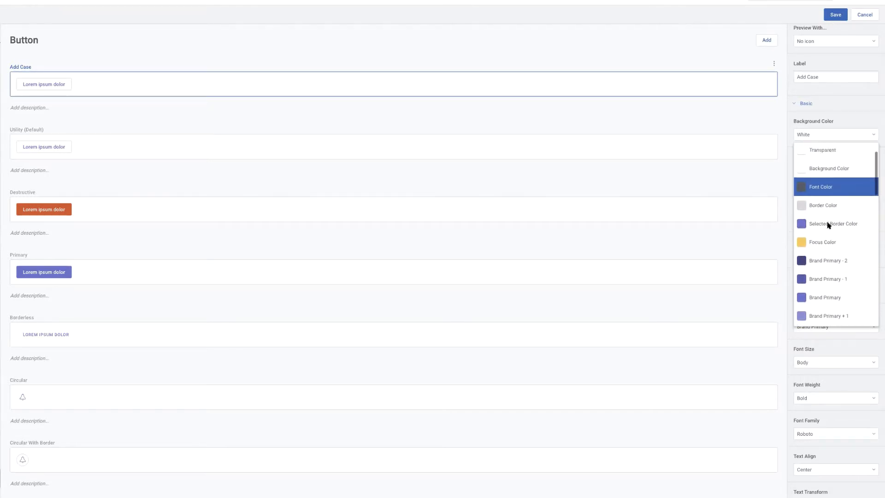
{"action": "scroll", "coordinate": [829, 225], "scroll_direction": "down", "scroll_amount": 1}
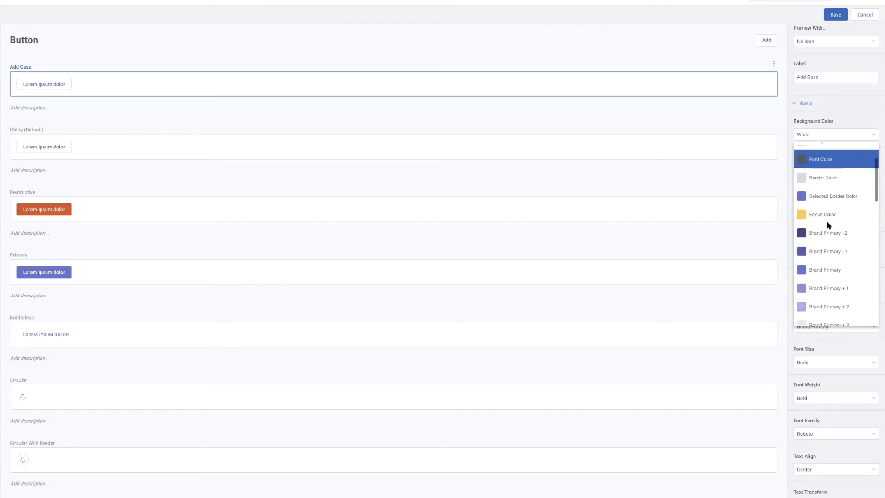
{"action": "left_click", "coordinate": [824, 264]}
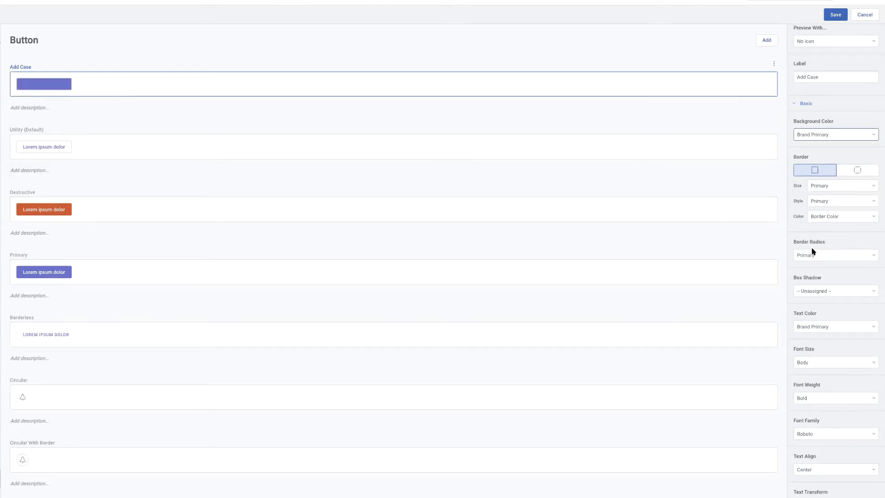
Set the Add Case variant's text colour to White and its border radius to 4px.
{"action": "left_click", "coordinate": [853, 327]}
{"action": "scroll", "coordinate": [843, 364], "scroll_direction": "down", "scroll_amount": 2}
{"action": "scroll", "coordinate": [840, 364], "scroll_direction": "down", "scroll_amount": 3}
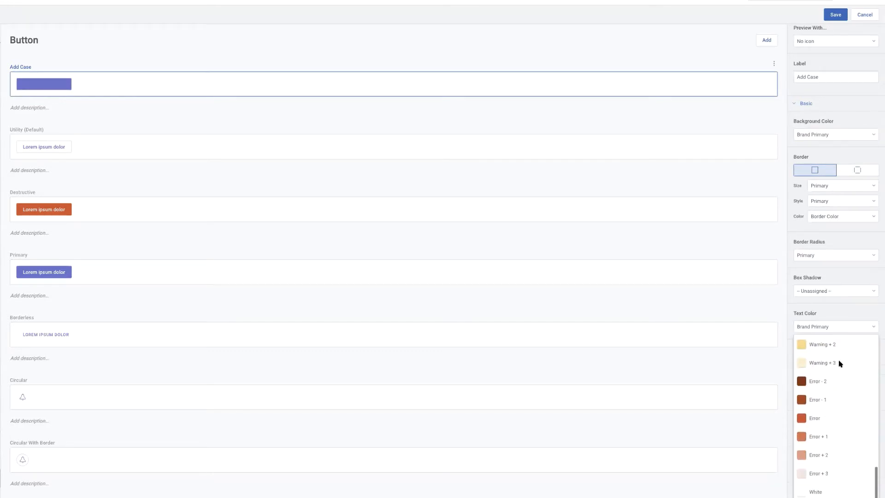
{"action": "left_click", "coordinate": [810, 491]}
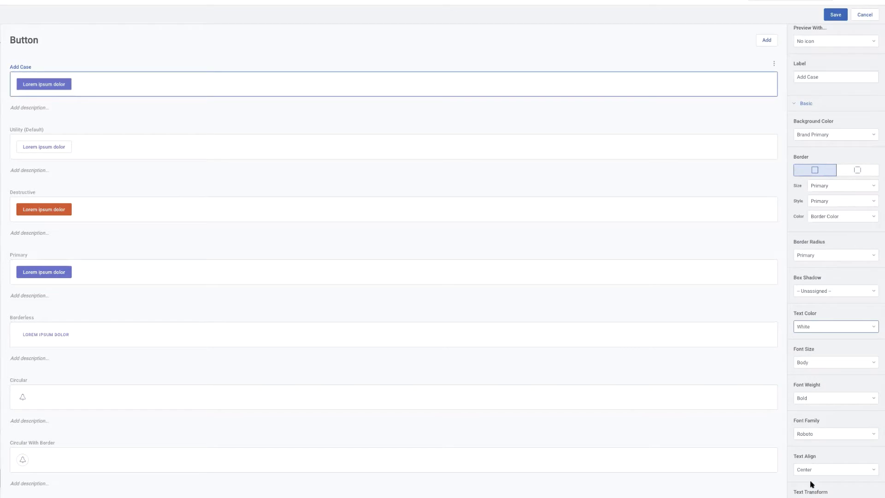
{"action": "left_click", "coordinate": [832, 256]}
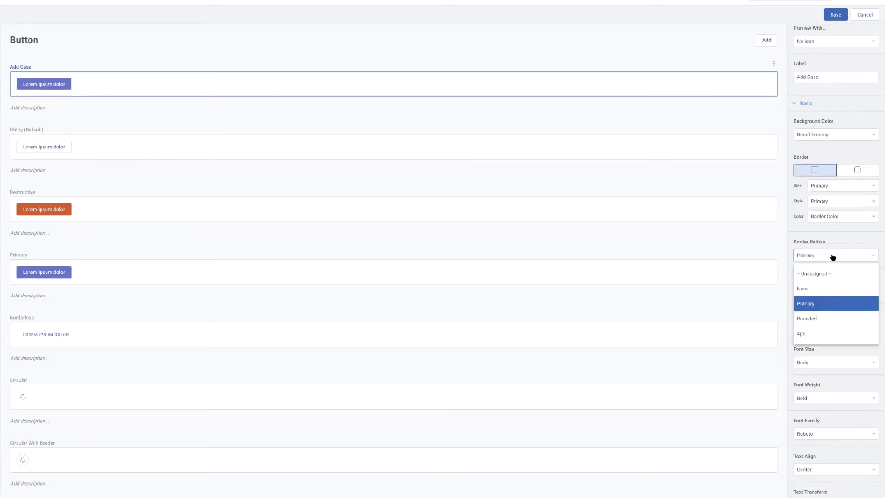
{"action": "left_click", "coordinate": [810, 334]}
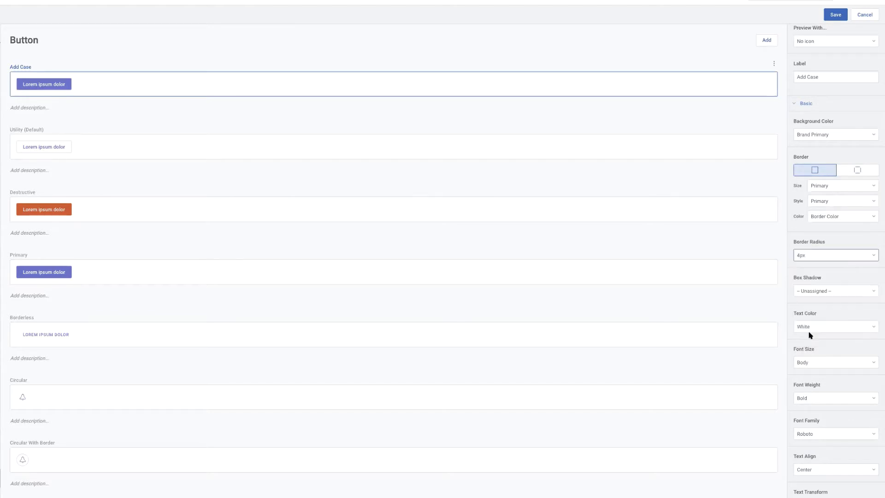
Try the Rounded border radius on the Add Case variant and restore it to 4px.
{"action": "left_click", "coordinate": [829, 256]}
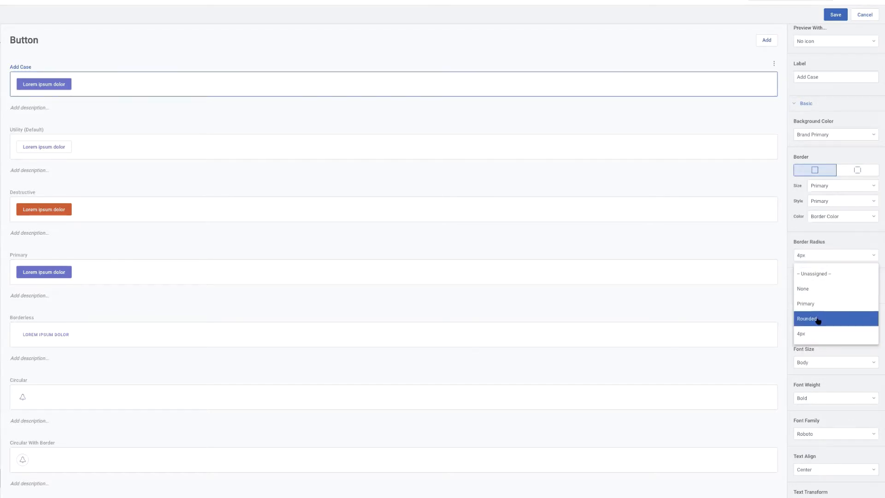
{"action": "left_click", "coordinate": [817, 321]}
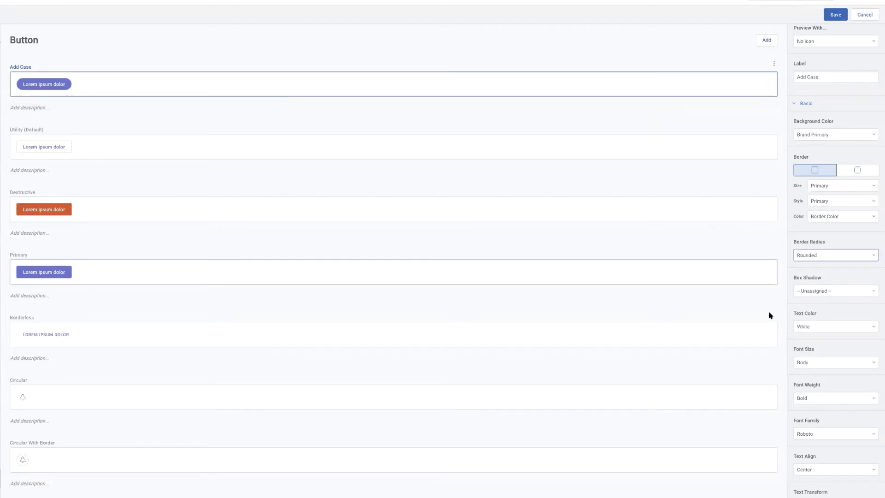
{"action": "left_click", "coordinate": [837, 257]}
{"action": "left_click", "coordinate": [812, 335]}
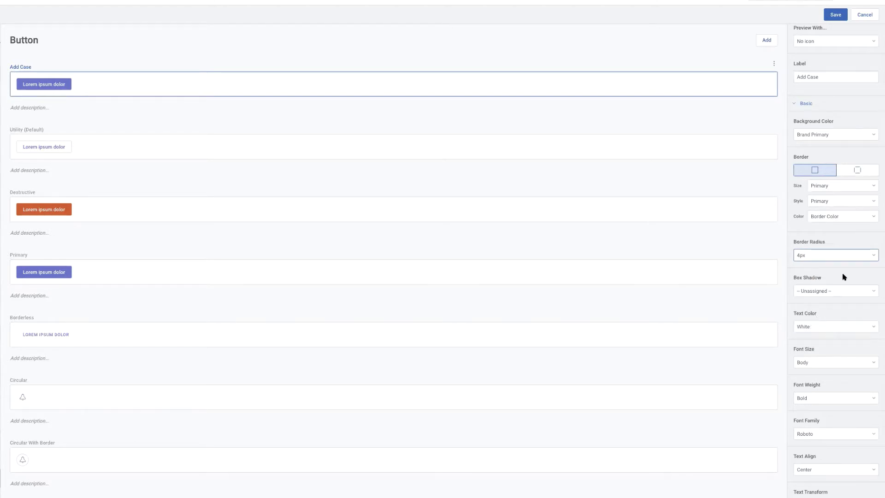
Keep the Add Case variant's border size at Primary and set its border colour to Brand Primary.
{"action": "left_click", "coordinate": [831, 185]}
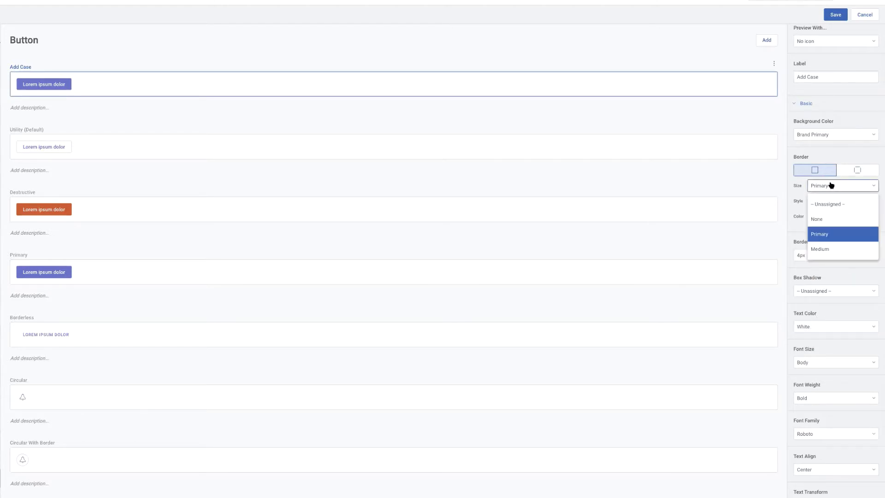
{"action": "left_click", "coordinate": [809, 234]}
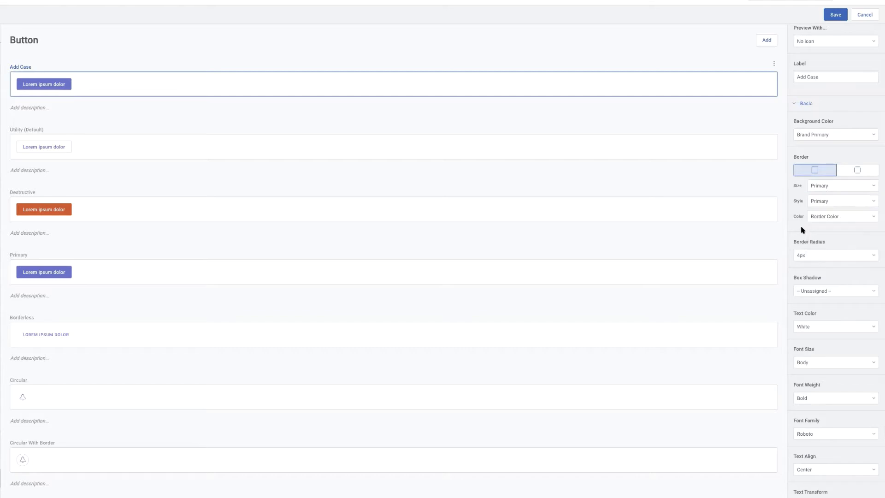
{"action": "left_click", "coordinate": [832, 217]}
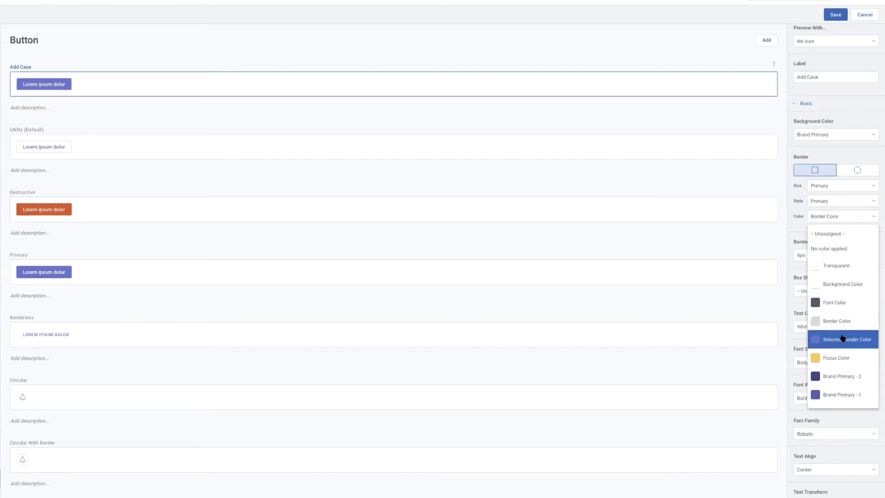
{"action": "scroll", "coordinate": [841, 338], "scroll_direction": "down", "scroll_amount": 2}
{"action": "left_click", "coordinate": [840, 359]}
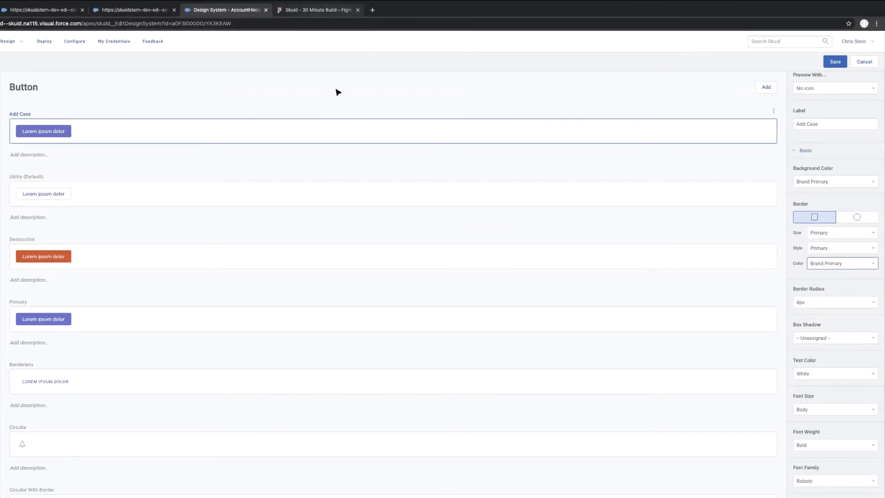
Recheck the Add Case button in the Figma mockup and set the variant's font size to 14px.
{"action": "key", "text": "ctrl+Tab"}
{"action": "scroll", "coordinate": [628, 217], "scroll_direction": "up", "scroll_amount": 3}
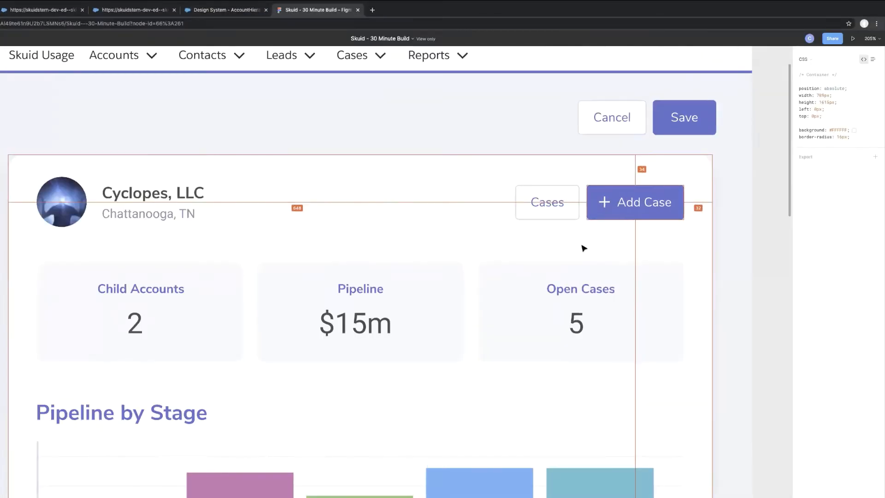
{"action": "scroll", "coordinate": [584, 248], "scroll_direction": "up", "scroll_amount": 5}
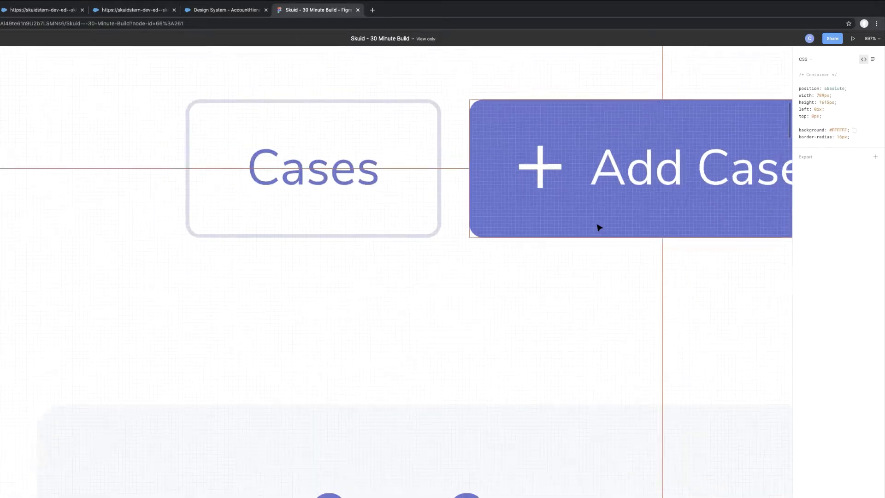
{"action": "scroll", "coordinate": [599, 227], "scroll_direction": "down", "scroll_amount": 10}
{"action": "left_click", "coordinate": [223, 10]}
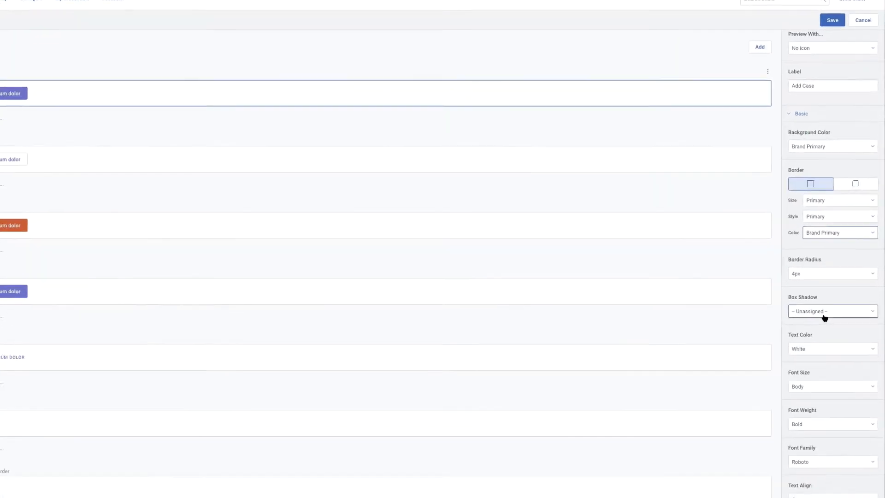
{"action": "scroll", "coordinate": [834, 377], "scroll_direction": "down", "scroll_amount": 2}
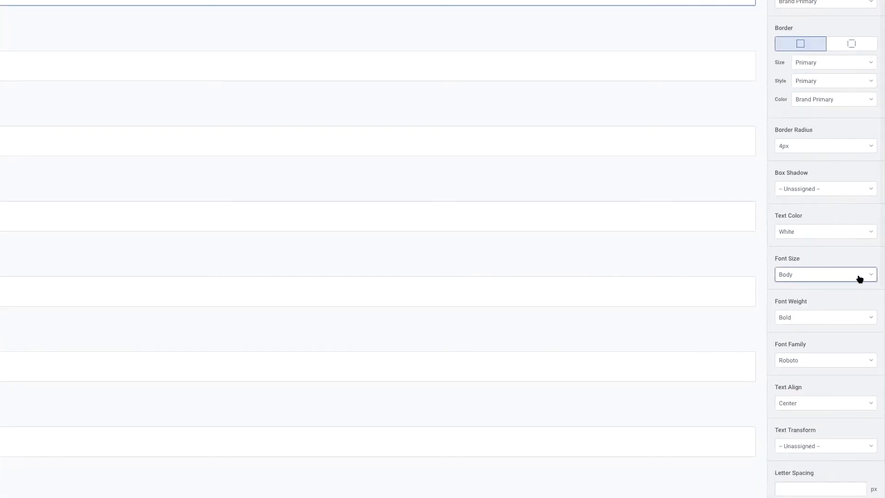
{"action": "left_click", "coordinate": [859, 278]}
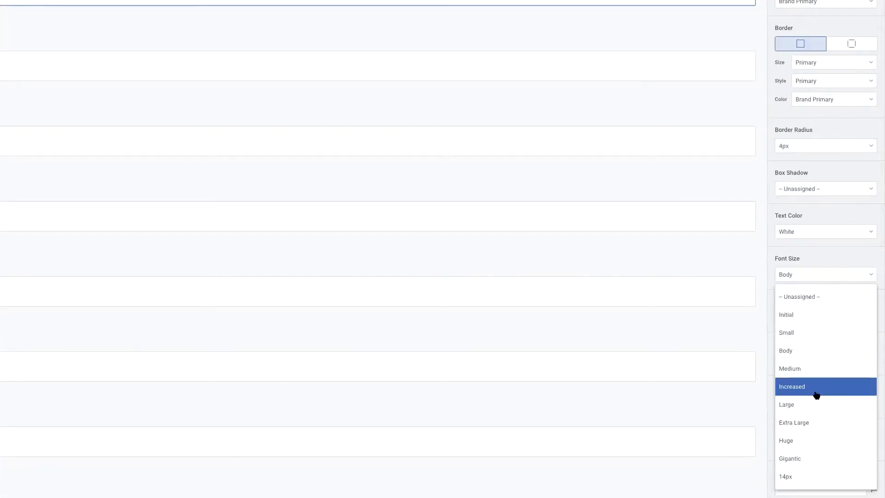
{"action": "left_click", "coordinate": [789, 477]}
Set the Add Case variant's height to 40 px, save the design system and return to its variables list.
{"action": "scroll", "coordinate": [829, 373], "scroll_direction": "down", "scroll_amount": 1}
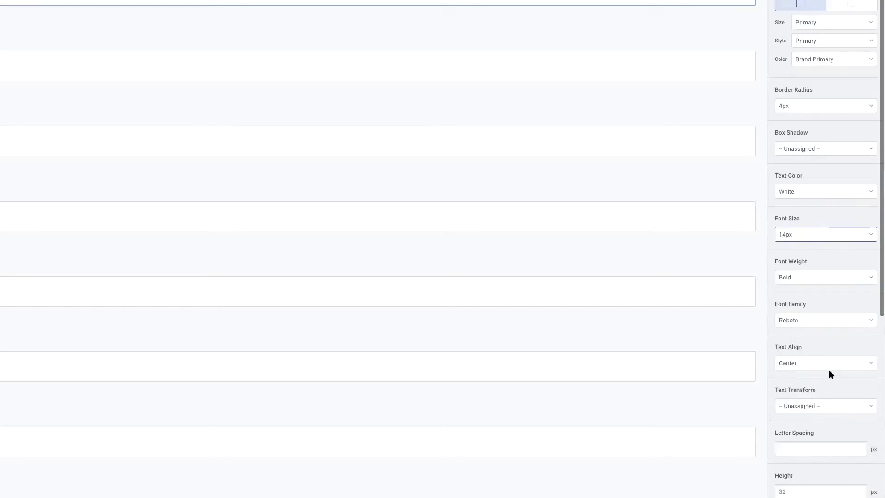
{"action": "scroll", "coordinate": [831, 373], "scroll_direction": "down", "scroll_amount": 4}
{"action": "left_click", "coordinate": [794, 343]}
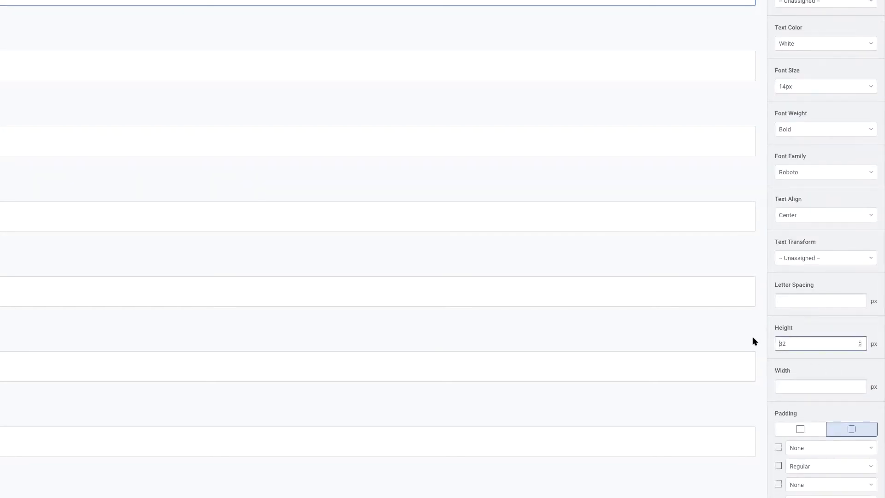
{"action": "key", "text": "ctrl+a"}
{"action": "type", "text": "40"}
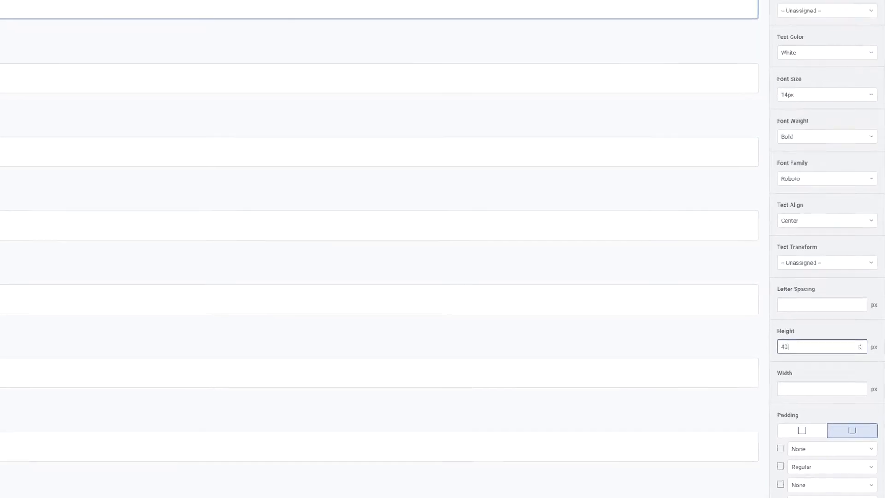
{"action": "left_click", "coordinate": [836, 54]}
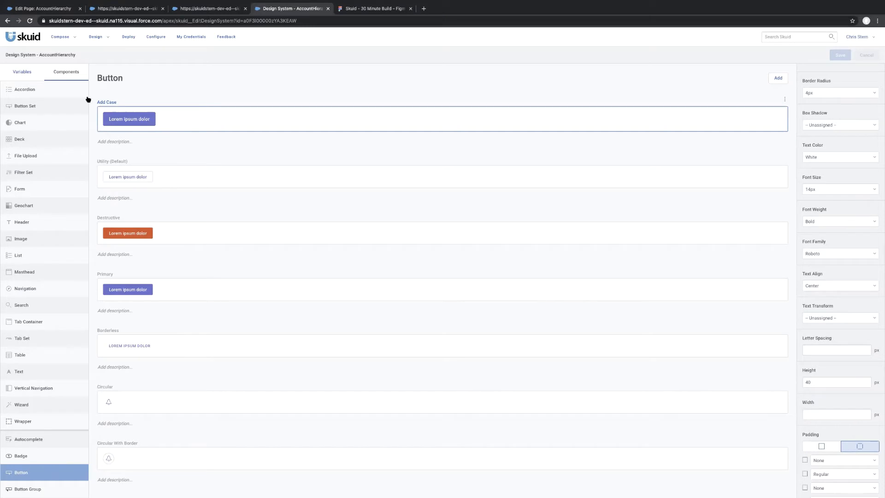
{"action": "left_click", "coordinate": [25, 73]}
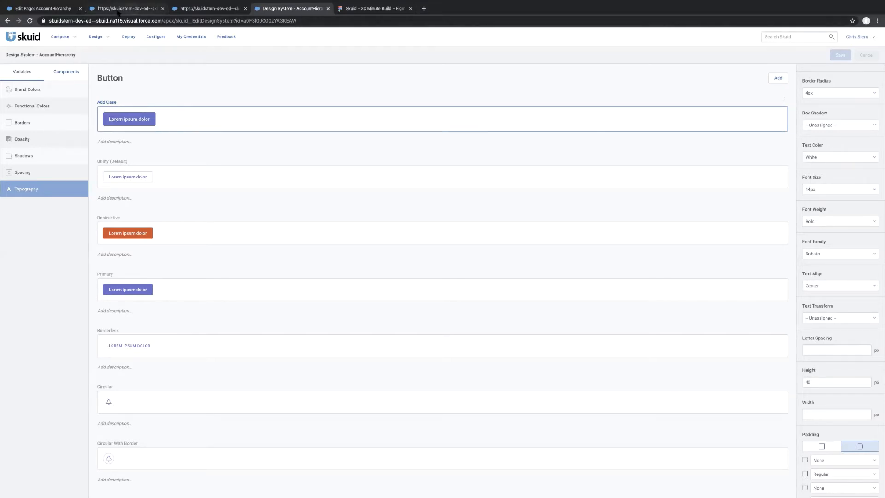
Reload the AccountHierarchy page in the page composer, assign it the AccountHierarchy design system and save the page.
{"action": "left_click", "coordinate": [58, 10]}
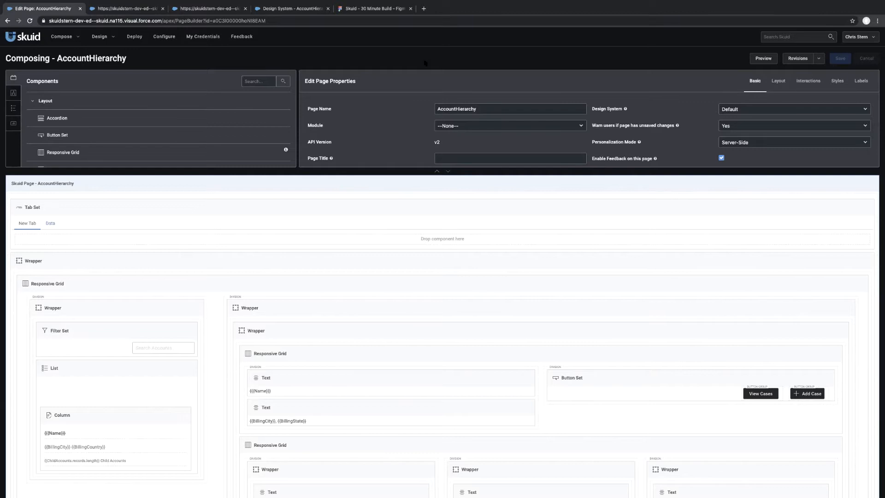
{"action": "key", "text": "ctrl+r"}
{"action": "left_click", "coordinate": [516, 211]}
{"action": "left_click", "coordinate": [491, 188]}
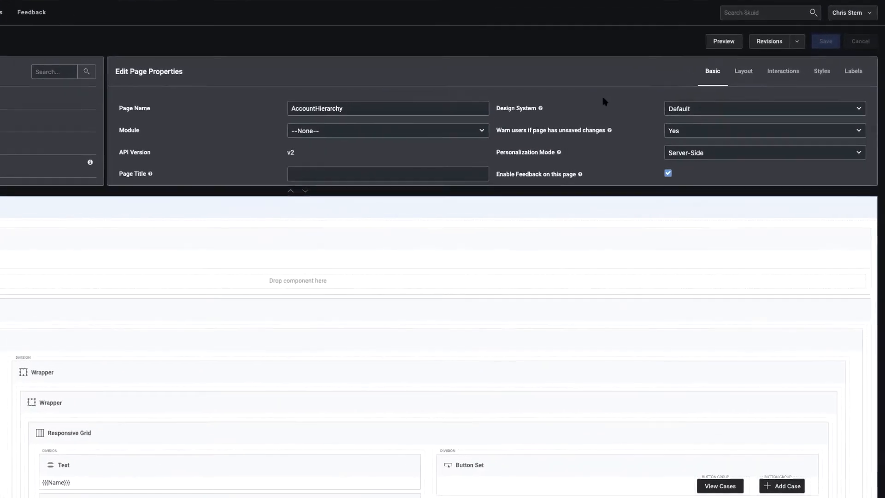
{"action": "left_click", "coordinate": [714, 110]}
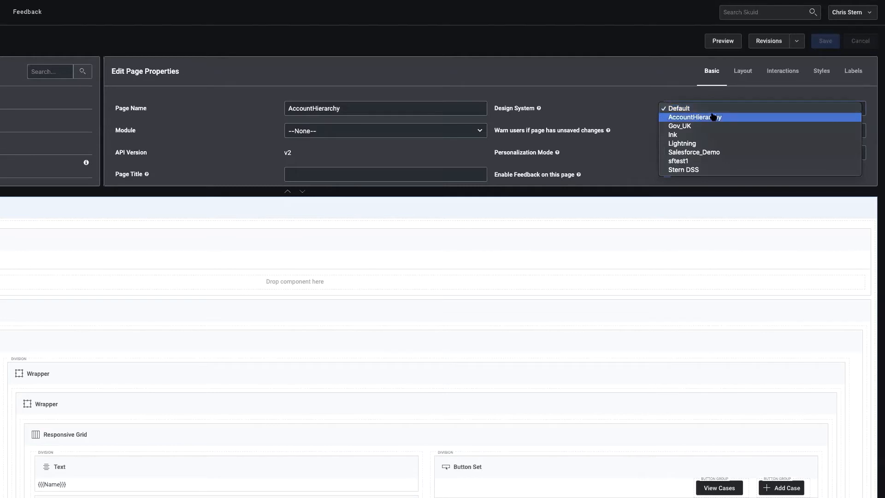
{"action": "left_click", "coordinate": [714, 117]}
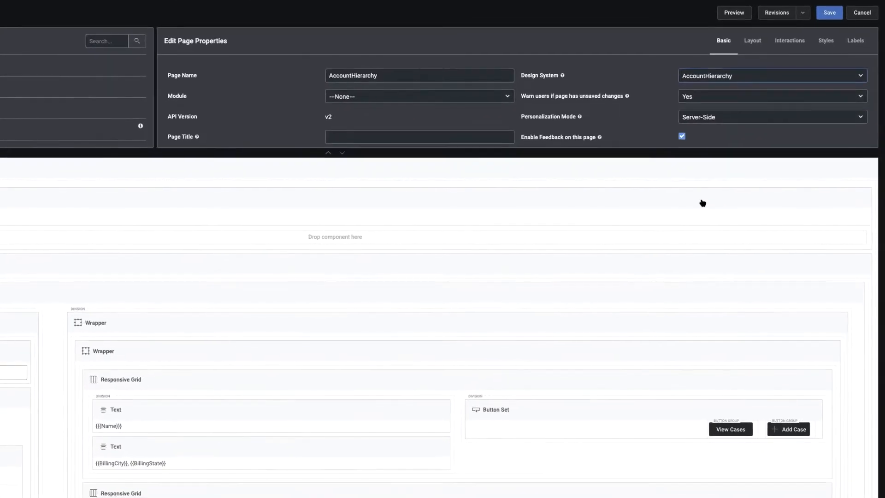
{"action": "key", "text": "super+s"}
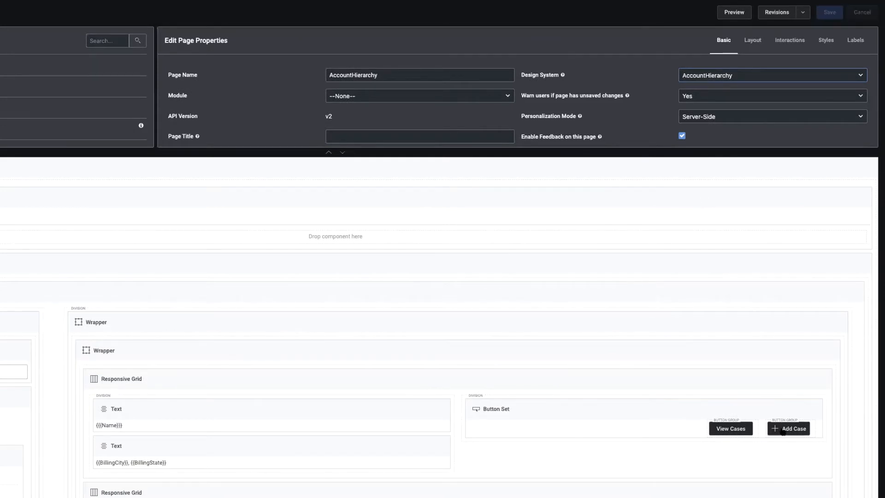
Apply the Add Case style variant to the Add Case button in the button set and save the page.
{"action": "left_click", "coordinate": [783, 432]}
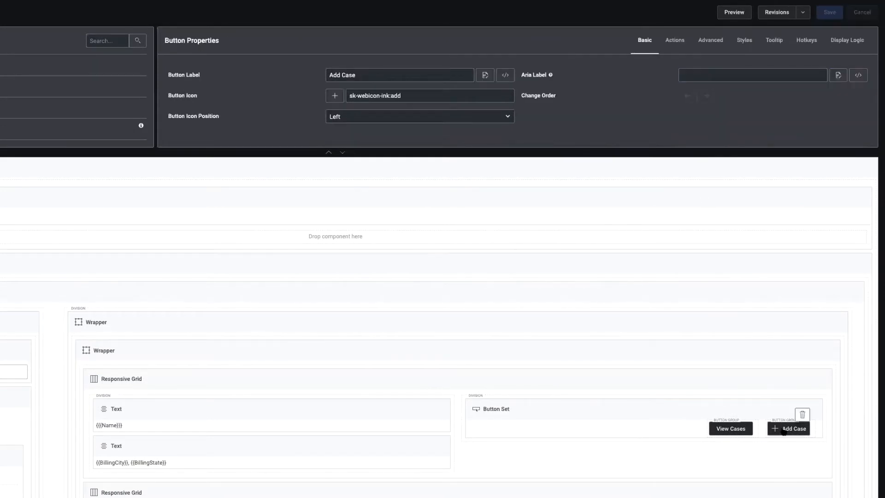
{"action": "left_click", "coordinate": [743, 44]}
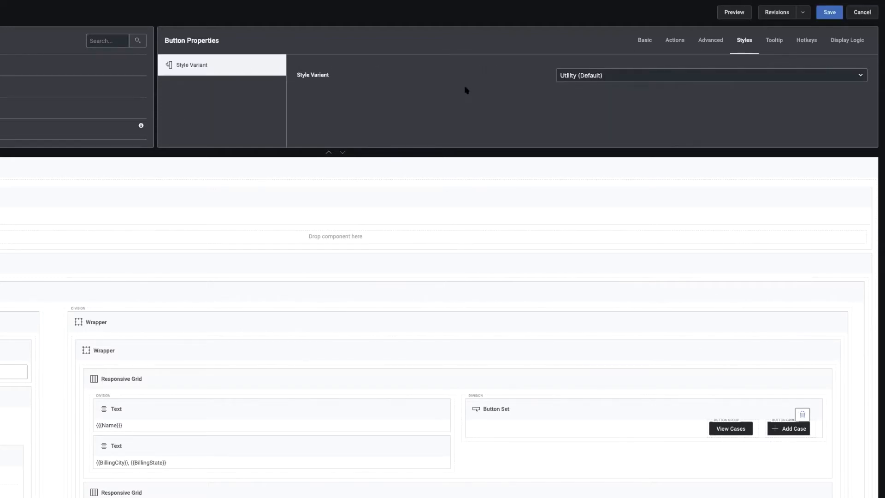
{"action": "left_click", "coordinate": [587, 76]}
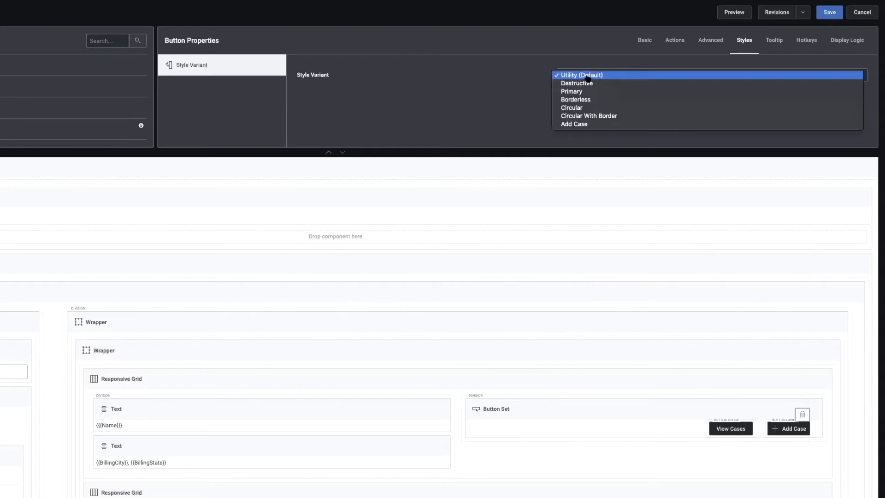
{"action": "left_click", "coordinate": [590, 125]}
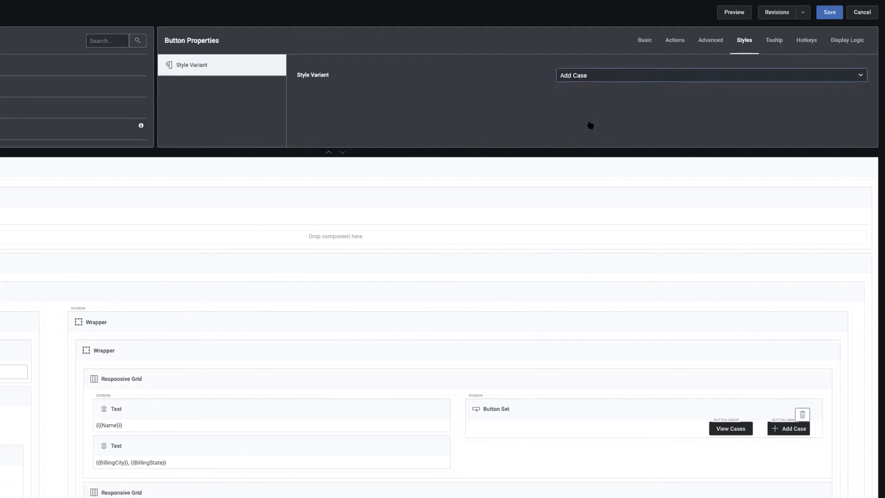
{"action": "left_click", "coordinate": [828, 18]}
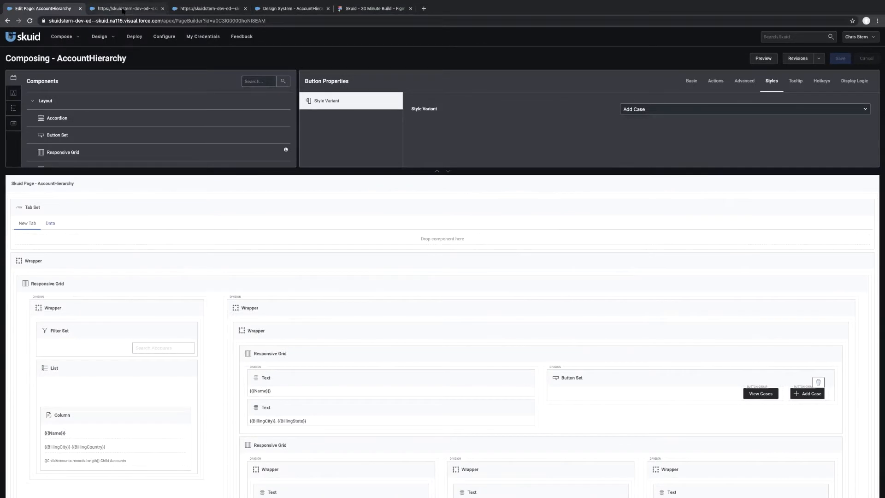
Refresh the AccountHierarchy page preview, compare its Add Case button with the Figma mockup and return to the design system.
{"action": "left_click", "coordinate": [123, 9]}
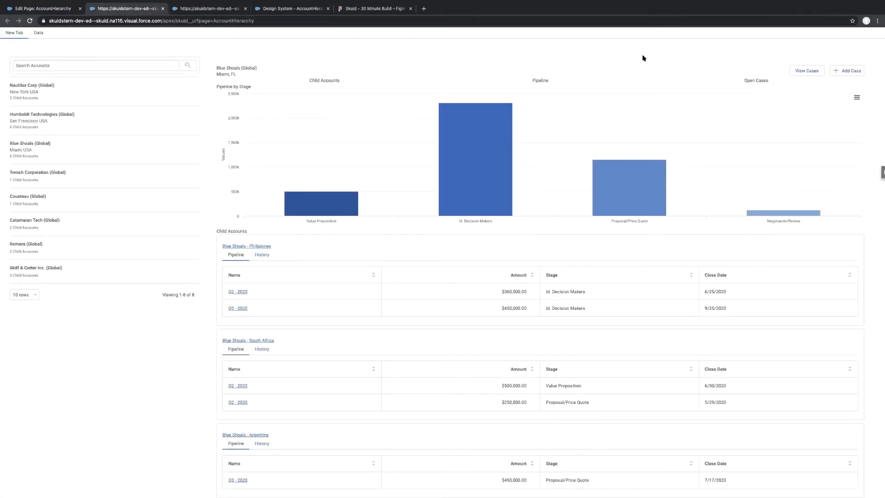
{"action": "key", "text": "super+r"}
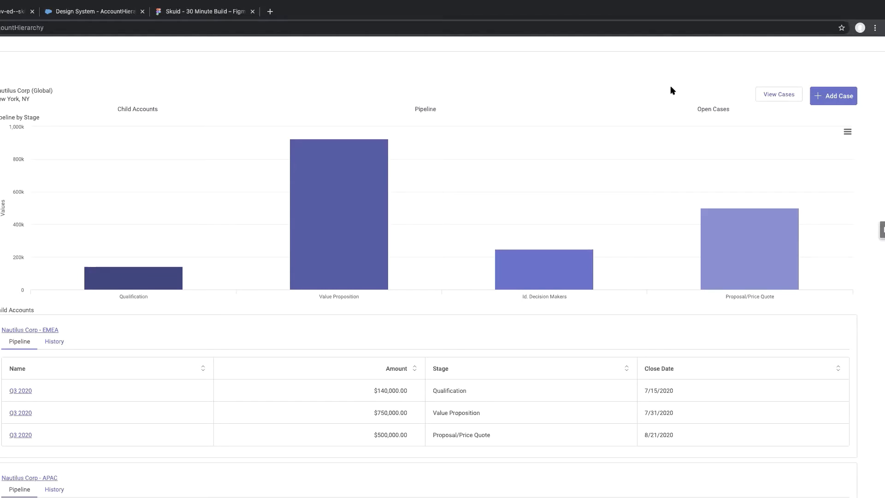
{"action": "left_click", "coordinate": [201, 12]}
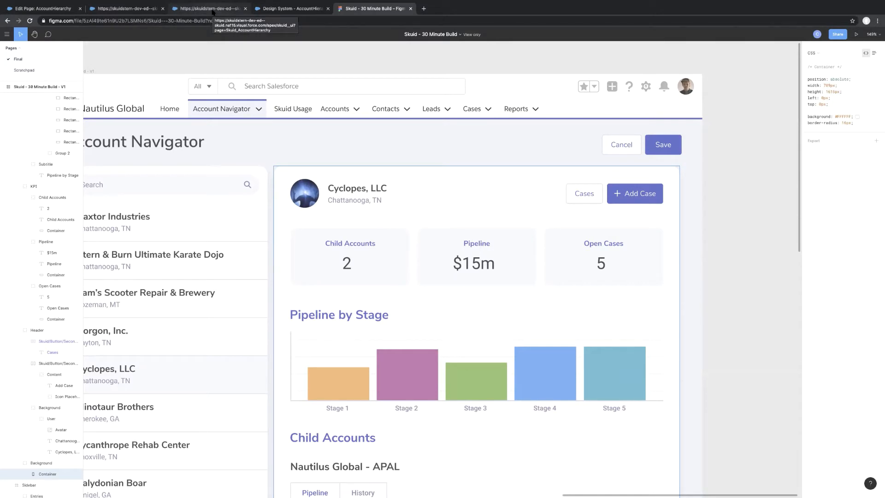
{"action": "left_click", "coordinate": [271, 10]}
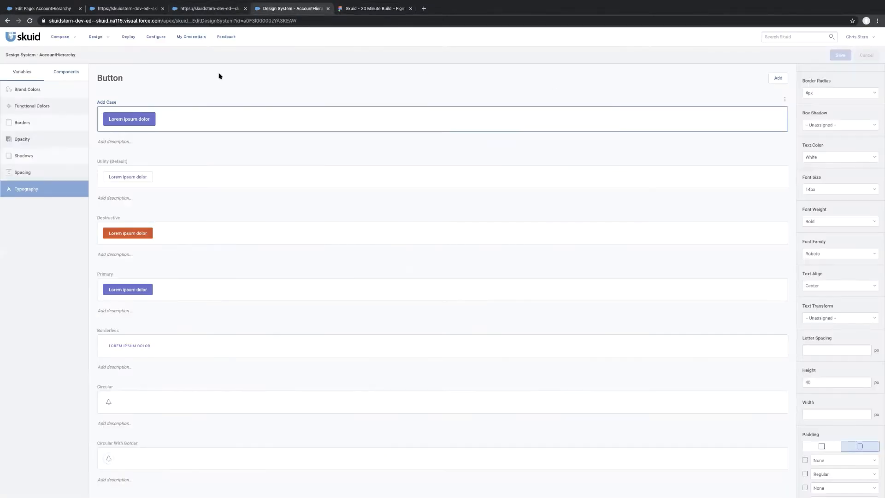
Set the Brand Primary brand color to coral, save the design system and reload the AccountHierarchy page preview.
{"action": "left_click", "coordinate": [35, 90]}
{"action": "left_click", "coordinate": [588, 179]}
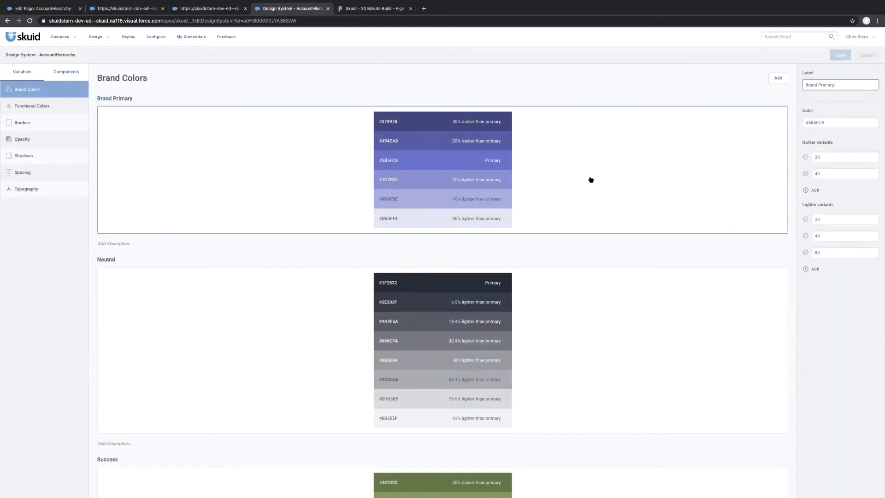
{"action": "left_click", "coordinate": [845, 122]}
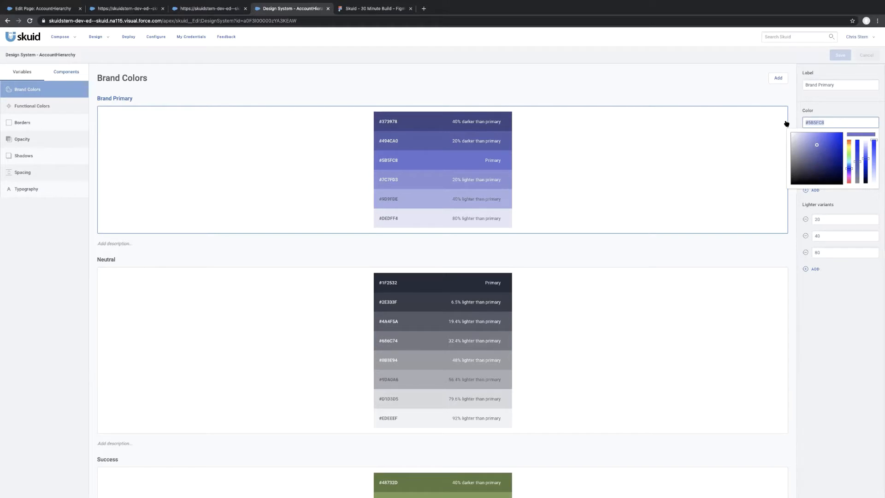
{"action": "type", "text": "cora"}
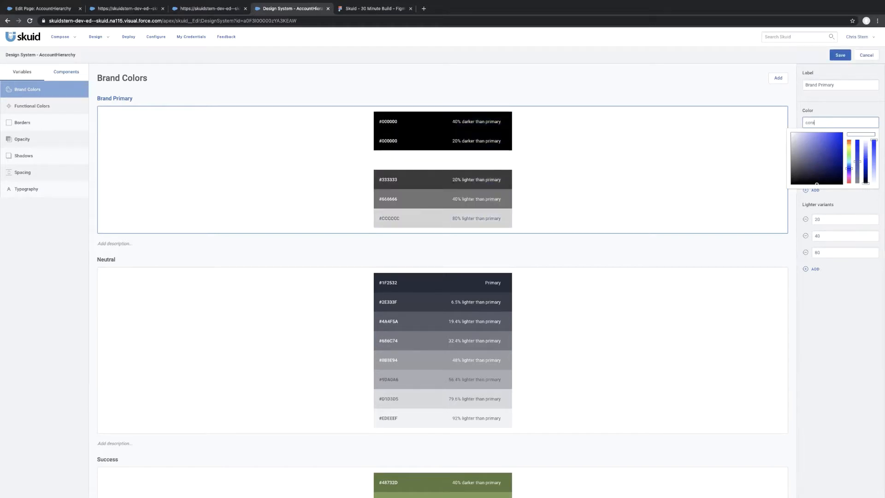
{"action": "type", "text": "l"}
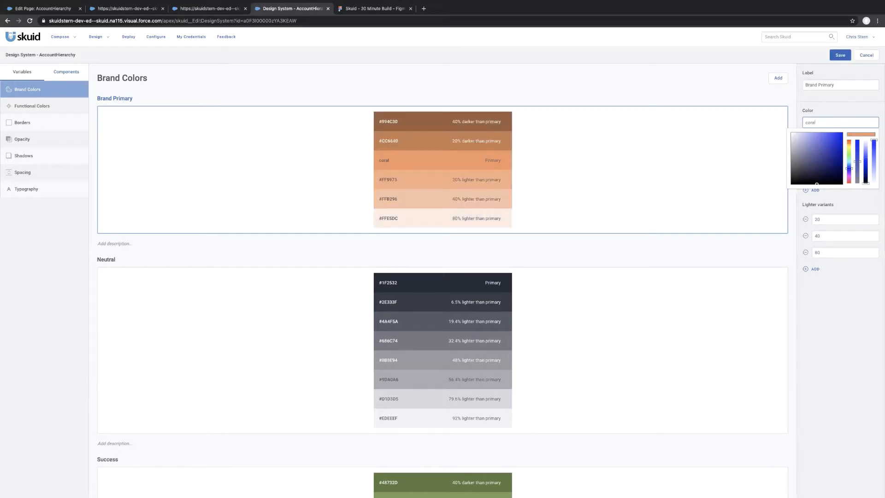
{"action": "left_click", "coordinate": [839, 55]}
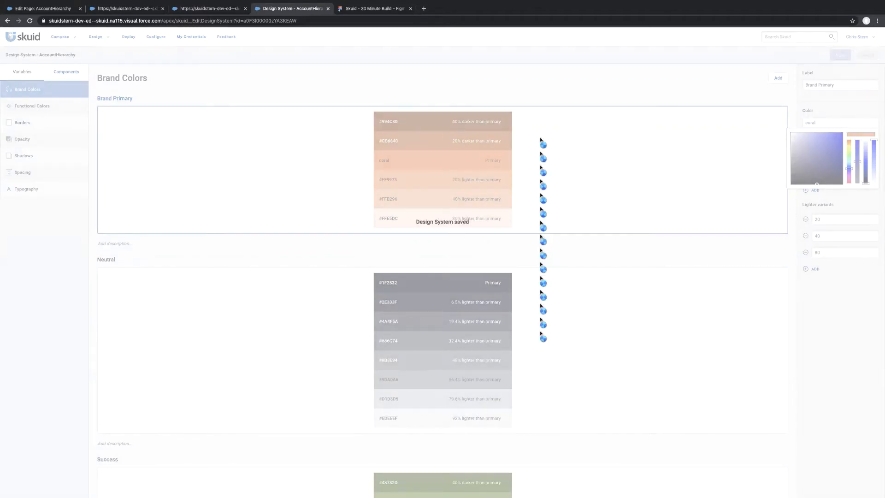
{"action": "left_click", "coordinate": [137, 10]}
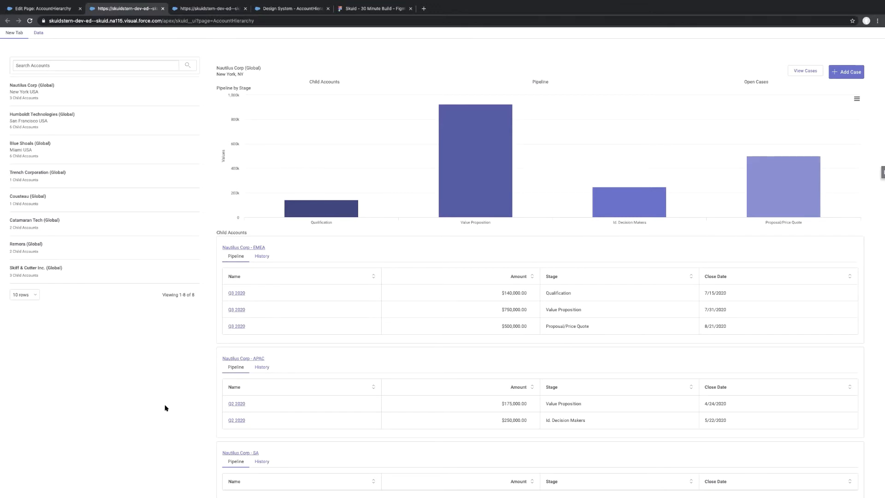
{"action": "key", "text": "super+r"}
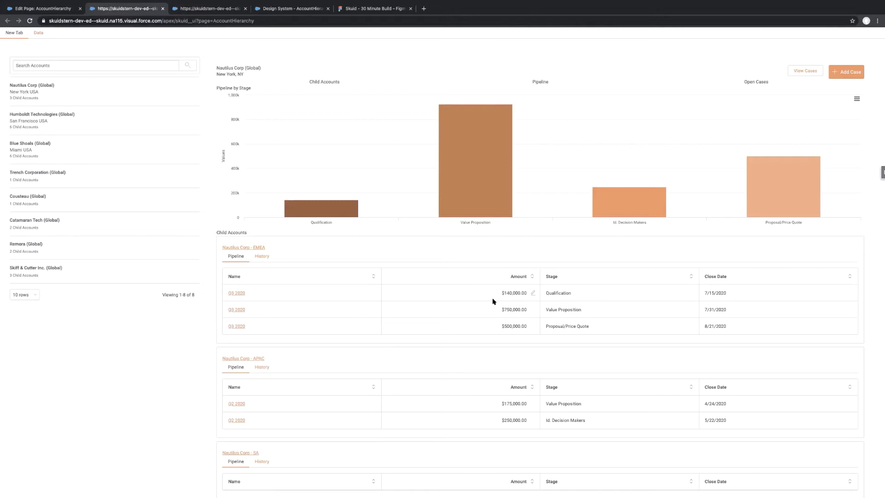
Restore the design system's Brand Primary color to #5B5FC8 and save it.
{"action": "left_click", "coordinate": [285, 12]}
{"action": "left_click", "coordinate": [822, 121]}
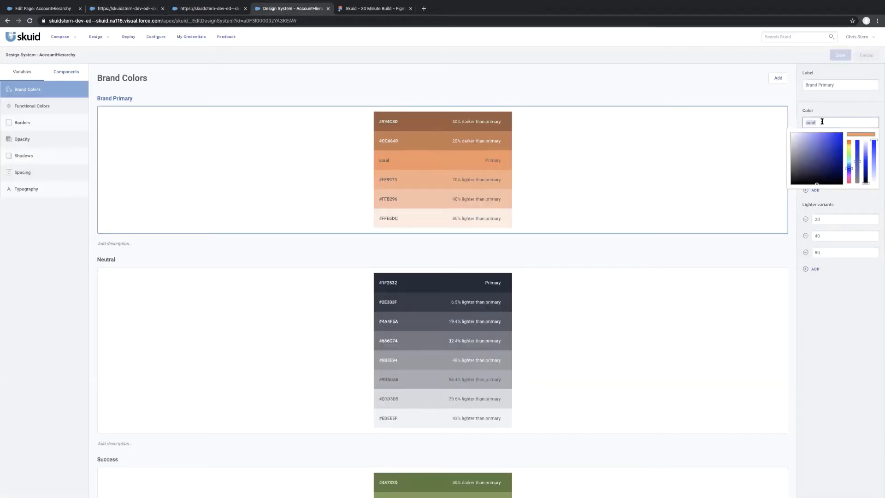
{"action": "type", "text": "#5B5FC8"}
{"action": "left_click", "coordinate": [840, 55]}
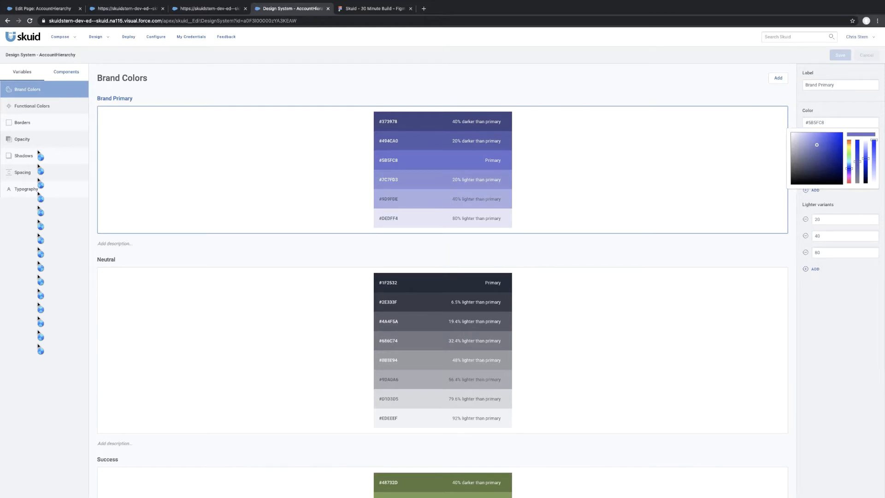
In the Figma mockup, inspect the Child Accounts KPI container and Add Case button, and copy the Stage 1 bar's background color.
{"action": "left_click", "coordinate": [380, 12]}
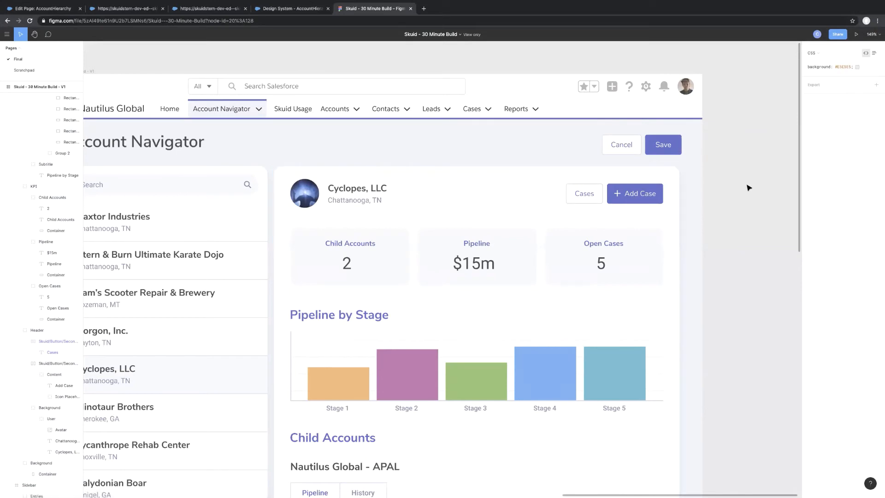
{"action": "left_click", "coordinate": [403, 264]}
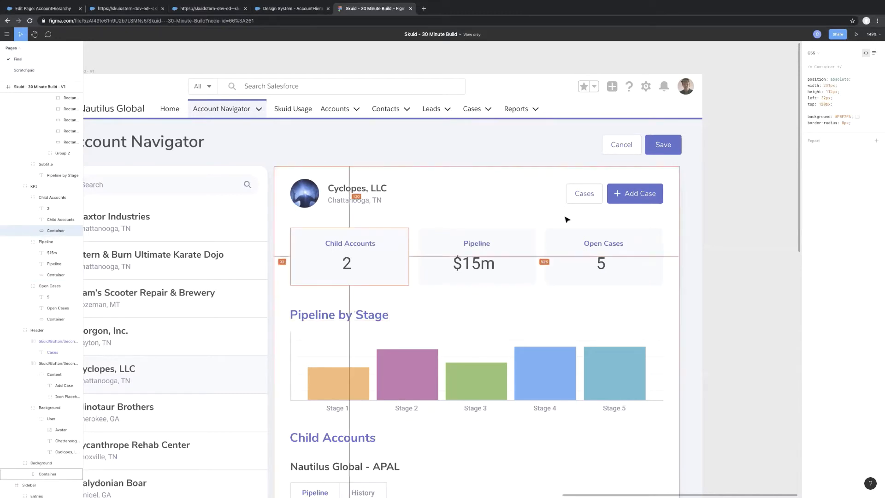
{"action": "left_click", "coordinate": [648, 187]}
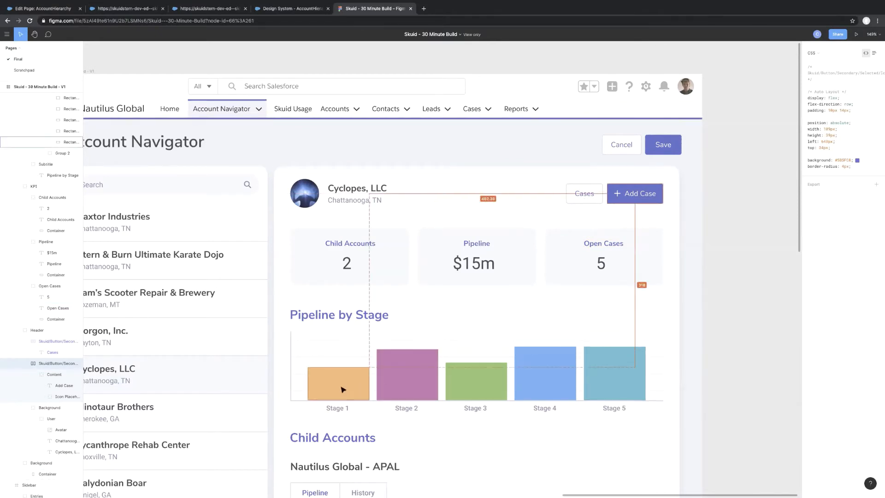
{"action": "left_click", "coordinate": [391, 262]}
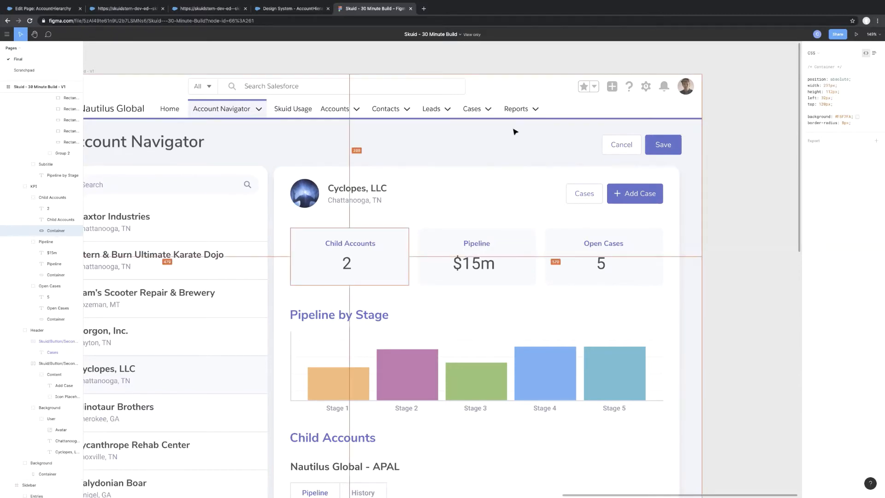
{"action": "left_click", "coordinate": [338, 381]}
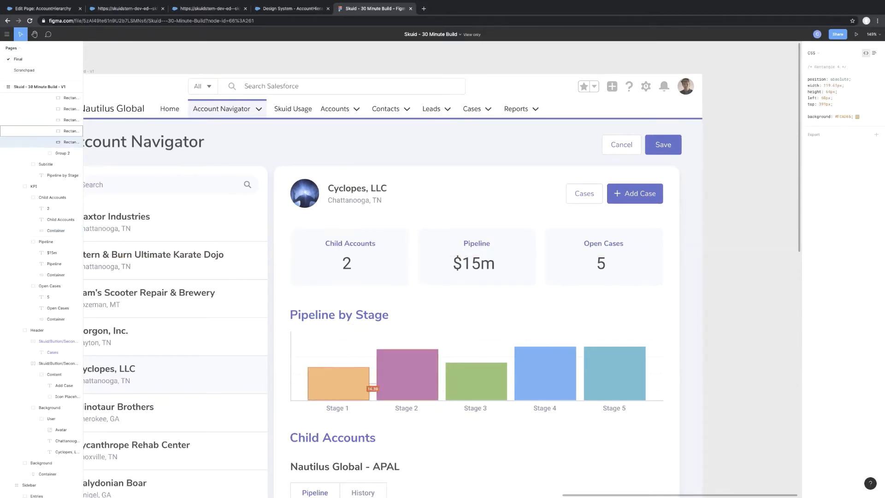
{"action": "double_click", "coordinate": [839, 116]}
{"action": "key", "text": "ctrl+c"}
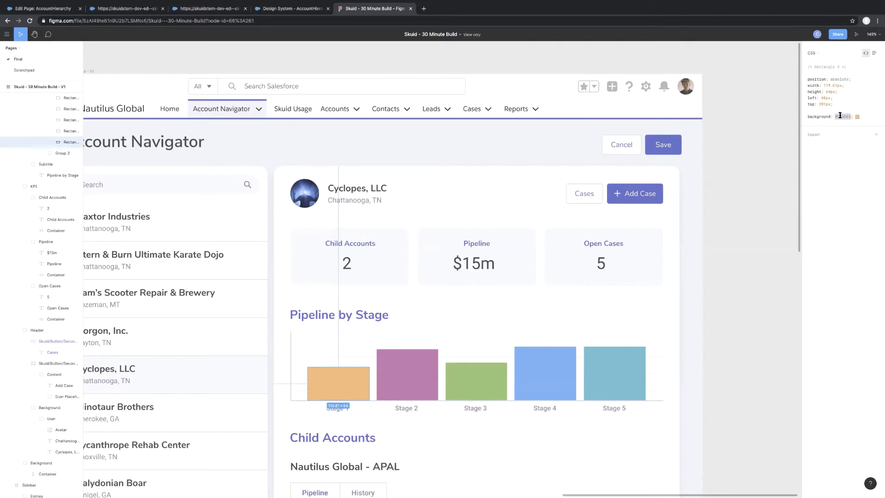
Add a brand color labelled Chart Orange to the design system with the copied color #FCAD65.
{"action": "left_click", "coordinate": [292, 8]}
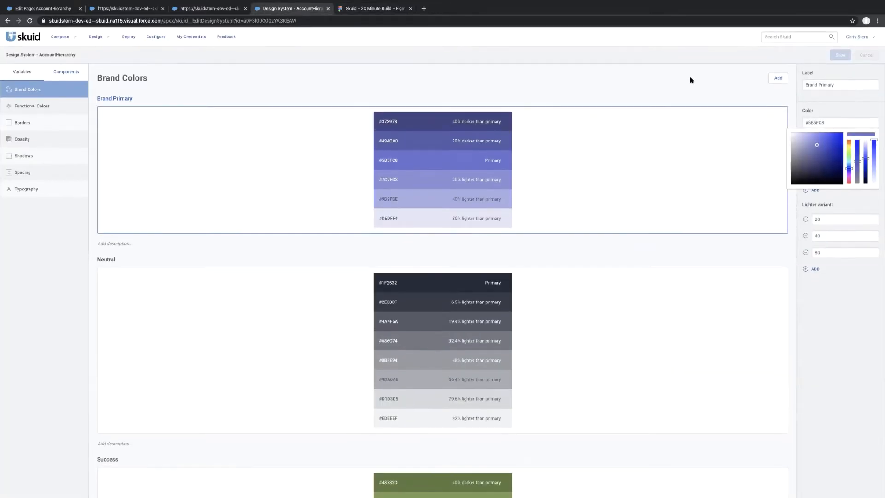
{"action": "left_click", "coordinate": [779, 78]}
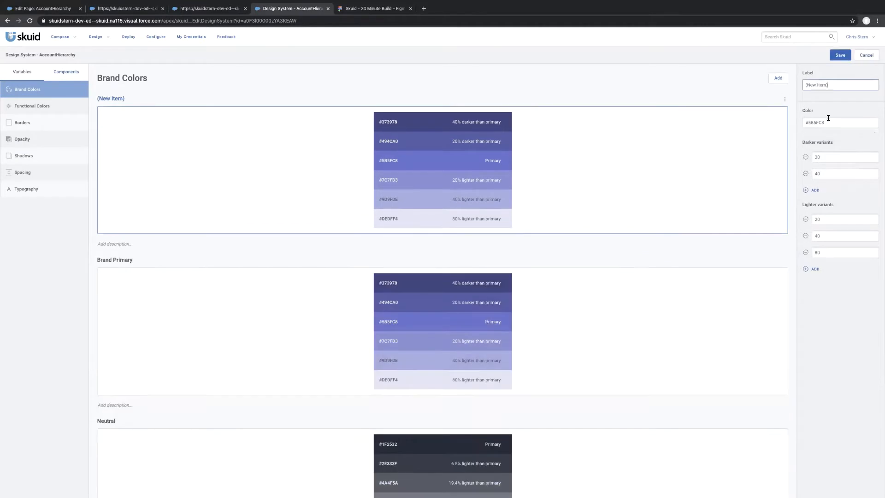
{"action": "left_click", "coordinate": [830, 83]}
{"action": "type", "text": "Chart Oragn"}
{"action": "key", "text": "BackSpace"}
{"action": "key", "text": "BackSpace"}
{"action": "type", "text": "nge"}
{"action": "key", "text": "Tab"}
{"action": "key", "text": "ctrl+v"}
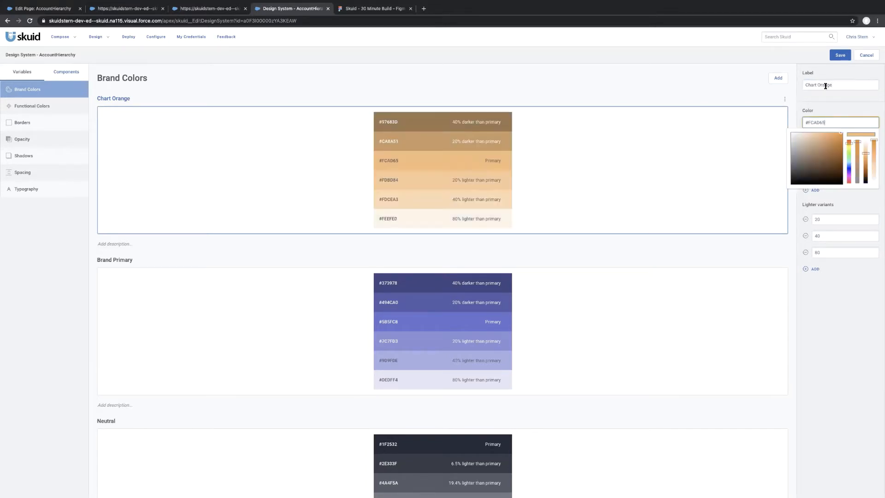
{"action": "left_click", "coordinate": [723, 162]}
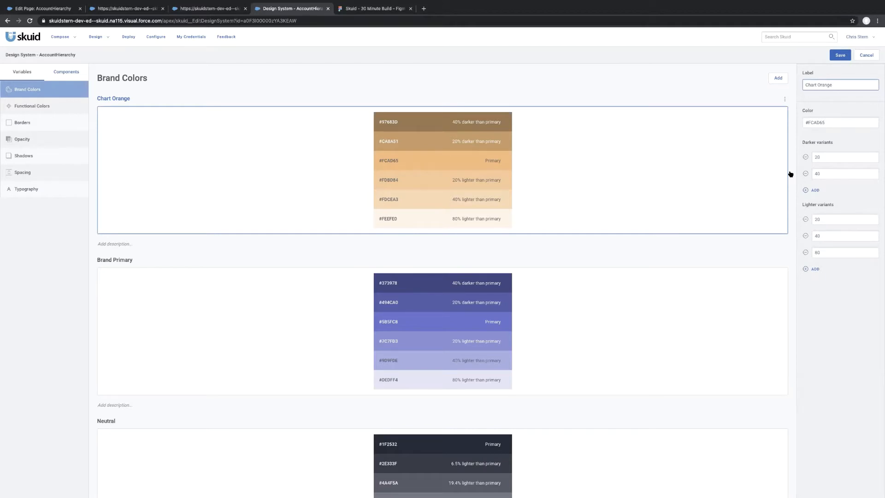
Remove all darker and lighter variants from the Chart Orange brand color.
{"action": "left_click", "coordinate": [806, 174]}
{"action": "left_click", "coordinate": [806, 156]}
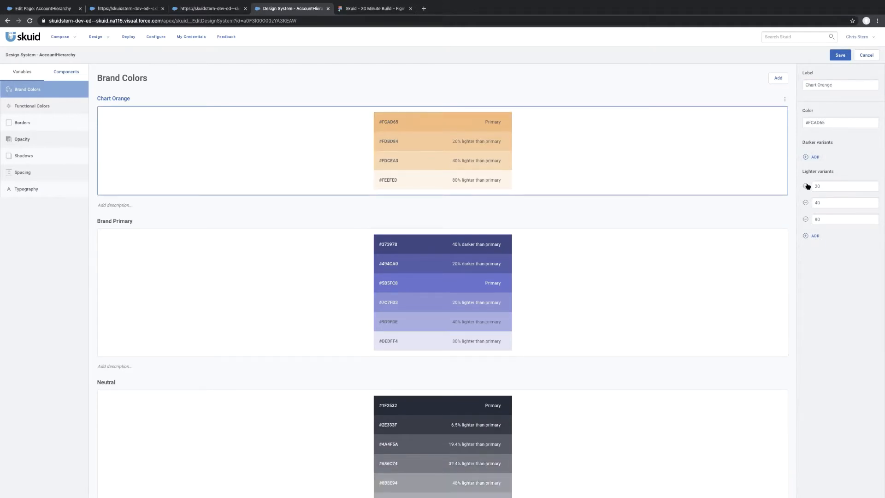
{"action": "left_click", "coordinate": [807, 185]}
{"action": "left_click", "coordinate": [807, 186]}
{"action": "left_click", "coordinate": [807, 186]}
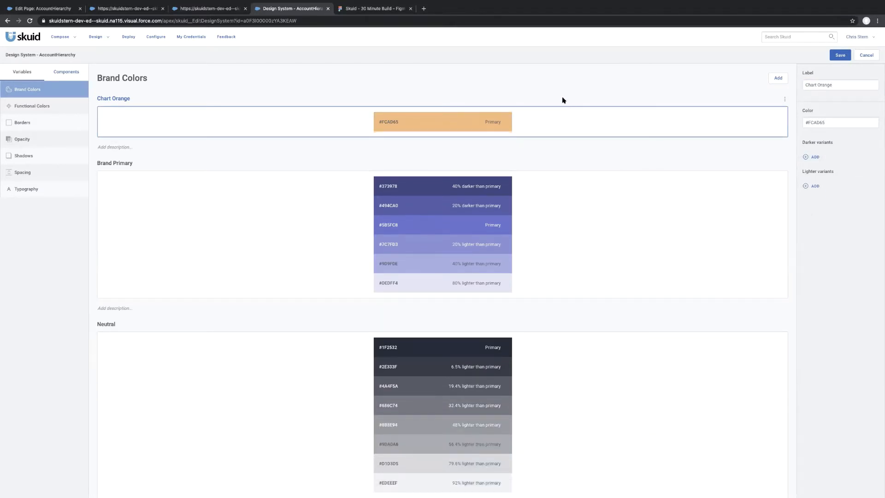
Add a brand color labelled Chart Pink with the color #C85BA9 copied from the Stage 2 bar in the Figma mockup.
{"action": "left_click", "coordinate": [775, 79]}
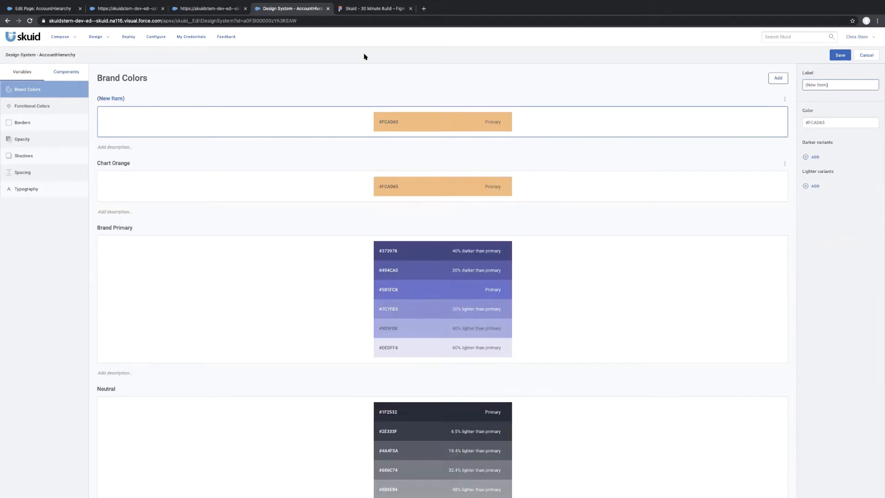
{"action": "left_click", "coordinate": [350, 13]}
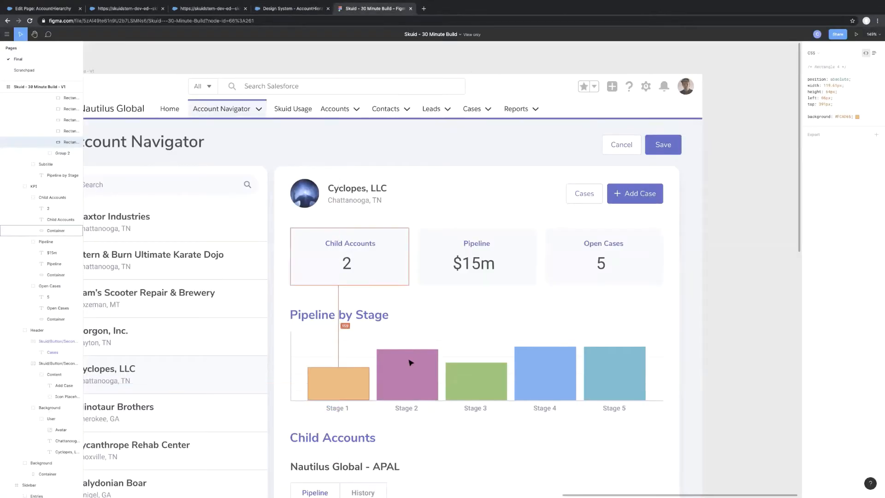
{"action": "double_click", "coordinate": [842, 116]}
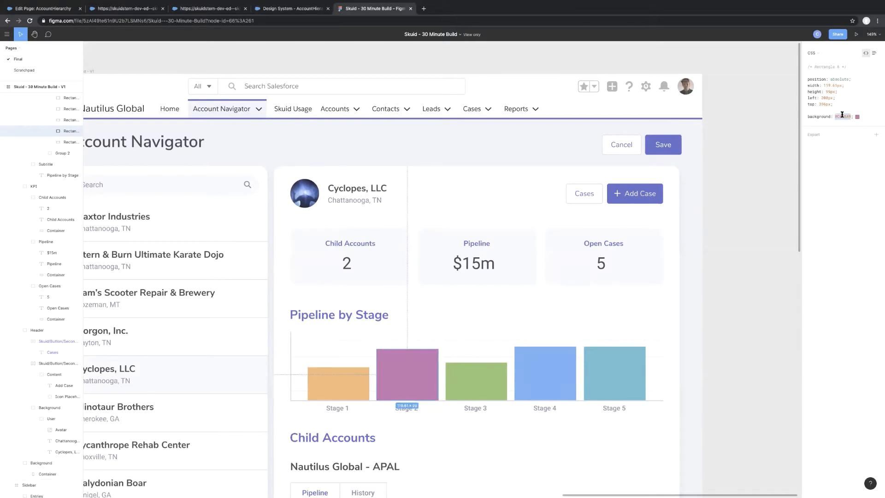
{"action": "left_click", "coordinate": [291, 9]}
{"action": "double_click", "coordinate": [820, 122]}
{"action": "type", "text": "#C85BA9"}
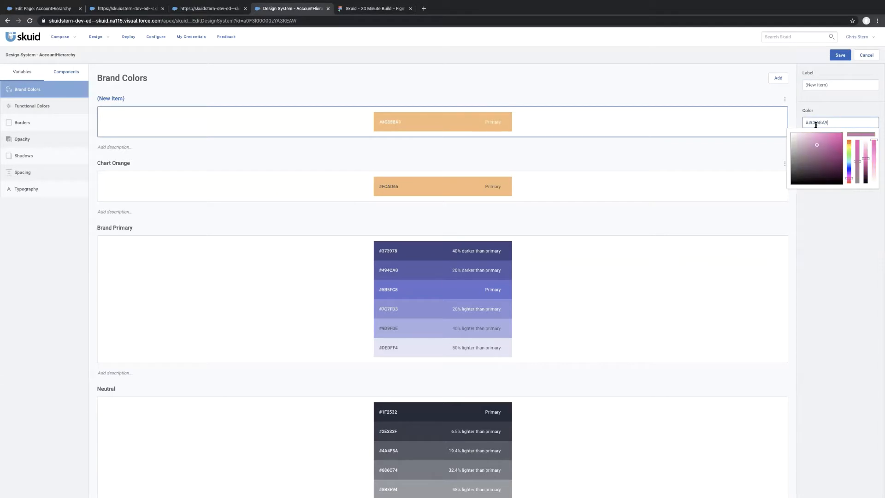
{"action": "key", "text": "BackSpace"}
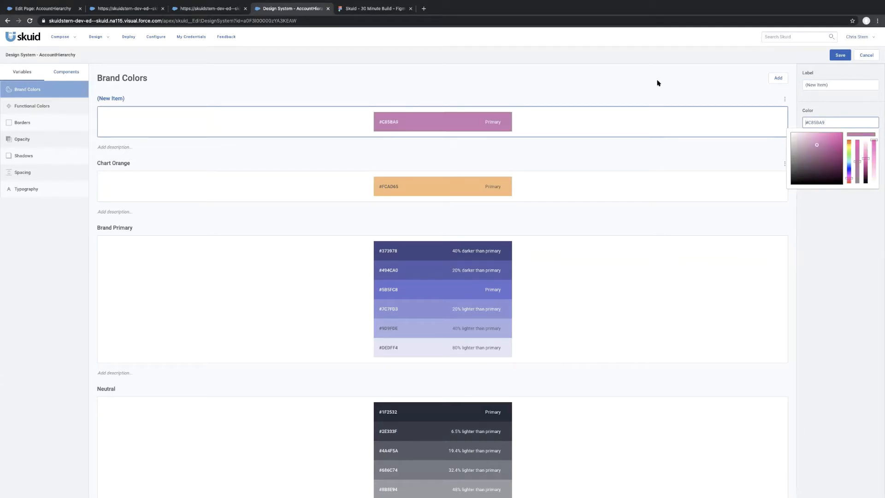
{"action": "left_click", "coordinate": [680, 79]}
{"action": "left_click", "coordinate": [837, 88]}
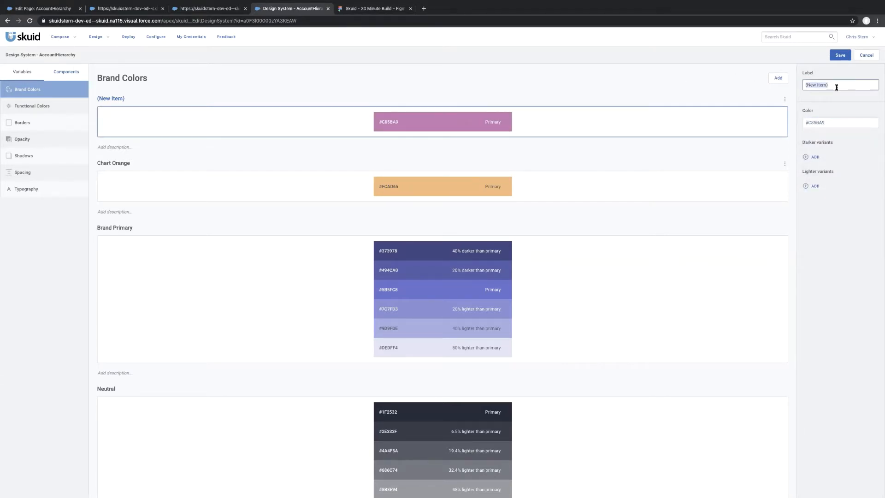
{"action": "type", "text": "Chart Pink"}
Add a brand color labelled Chart Green with #77C85B copied from the Figma mockup's Stage 3 bar, and return to the mockup.
{"action": "left_click", "coordinate": [381, 10]}
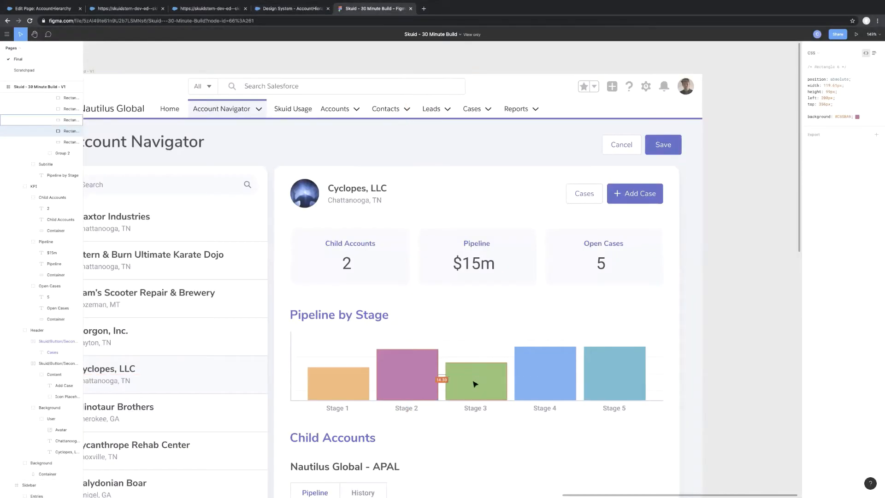
{"action": "left_click", "coordinate": [475, 383]}
{"action": "left_click", "coordinate": [845, 117]}
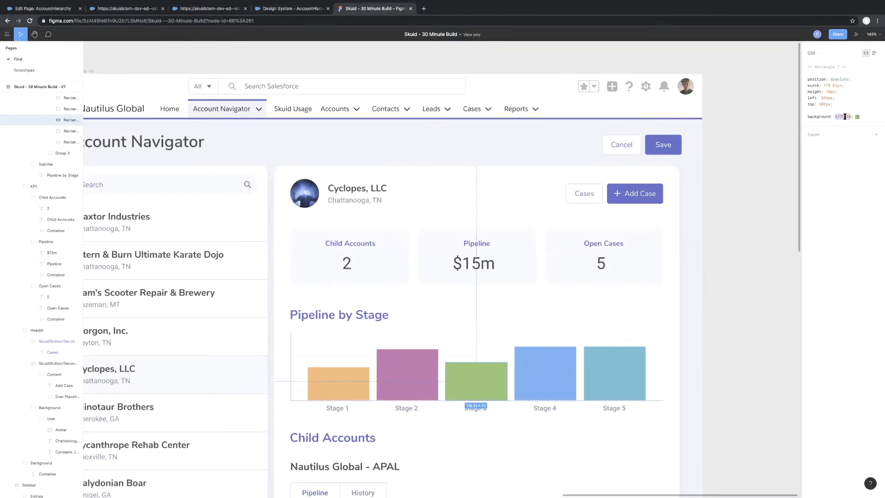
{"action": "left_click", "coordinate": [287, 10]}
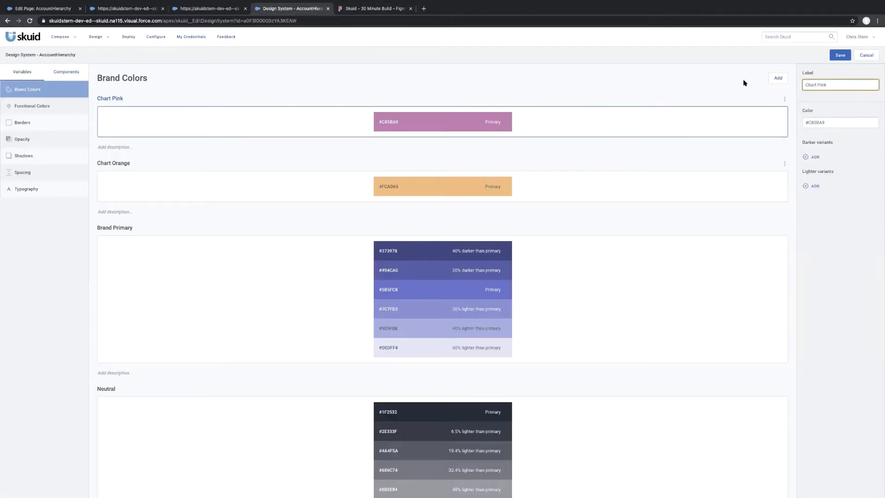
{"action": "left_click", "coordinate": [778, 78]}
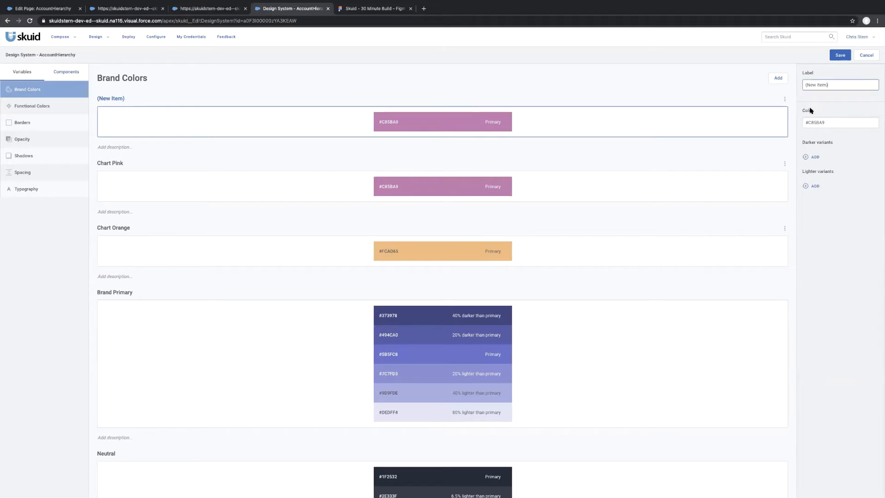
{"action": "left_click", "coordinate": [821, 122]}
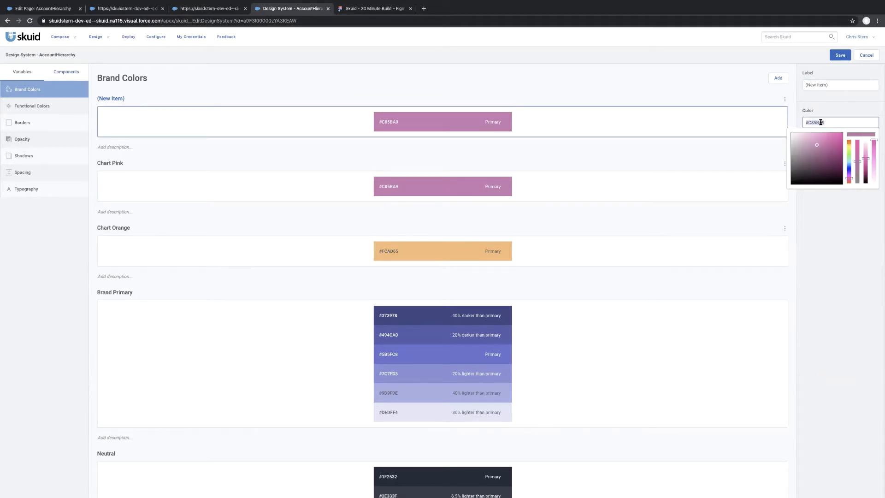
{"action": "type", "text": "#77C85B"}
{"action": "left_click", "coordinate": [679, 93]}
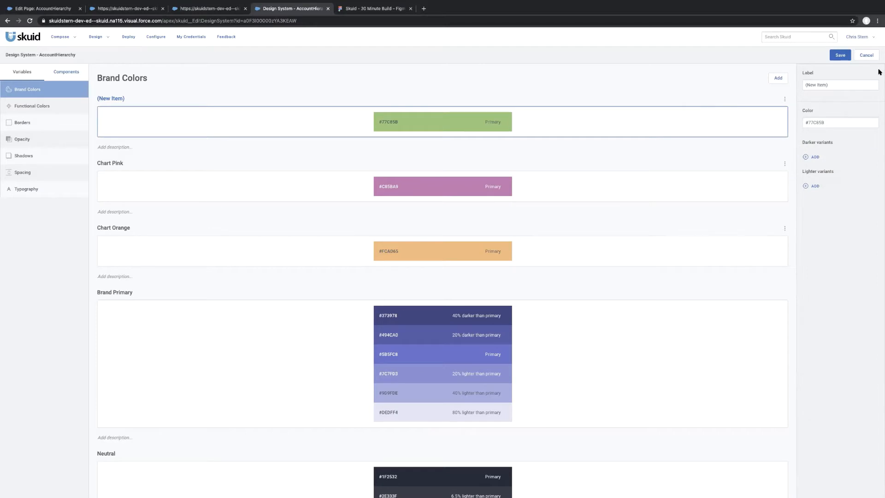
{"action": "left_click", "coordinate": [821, 85]}
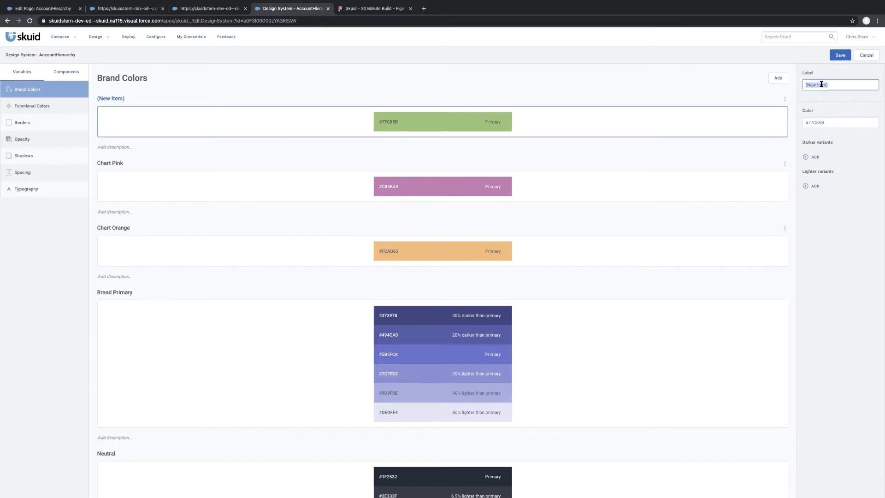
{"action": "type", "text": "Chart Green"}
{"action": "key", "text": "ctrl+Tab"}
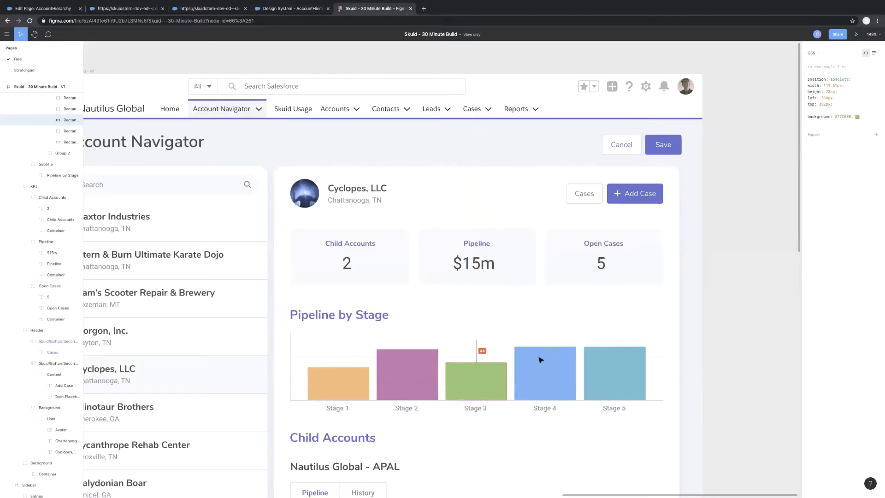
Add a brand color labelled Chart Blue with #56AAF6 copied from the Stage 4 bar in the Figma mockup.
{"action": "left_click", "coordinate": [553, 355]}
{"action": "double_click", "coordinate": [843, 115]}
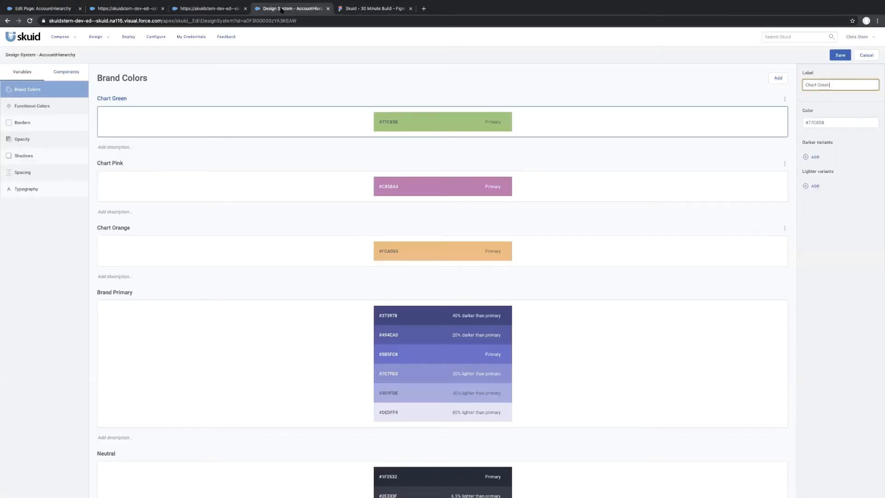
{"action": "key", "text": "ctrl+shift+Tab"}
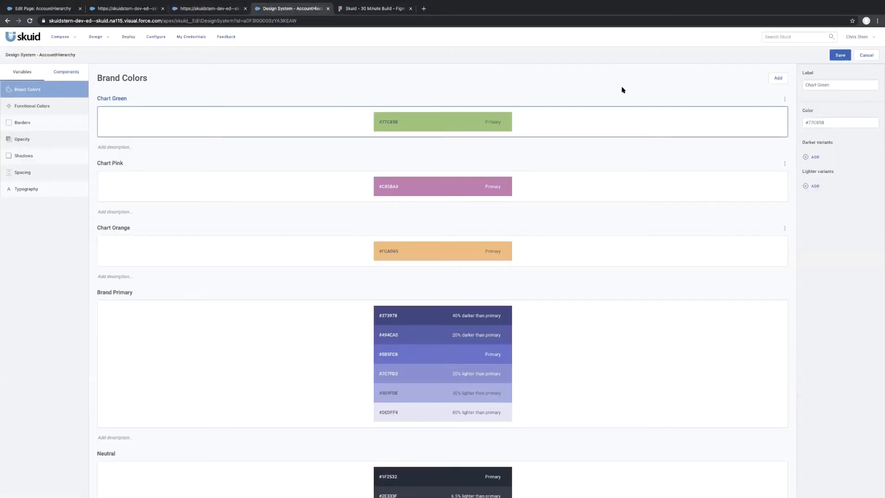
{"action": "left_click", "coordinate": [778, 78]}
{"action": "triple_click", "coordinate": [827, 83]}
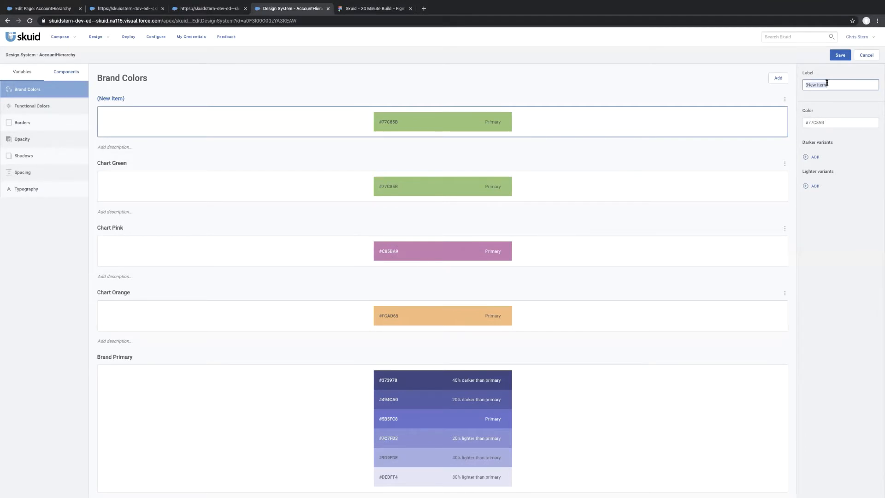
{"action": "type", "text": "Chart Blue"}
{"action": "key", "text": "Tab"}
{"action": "type", "text": "#56AAF6"}
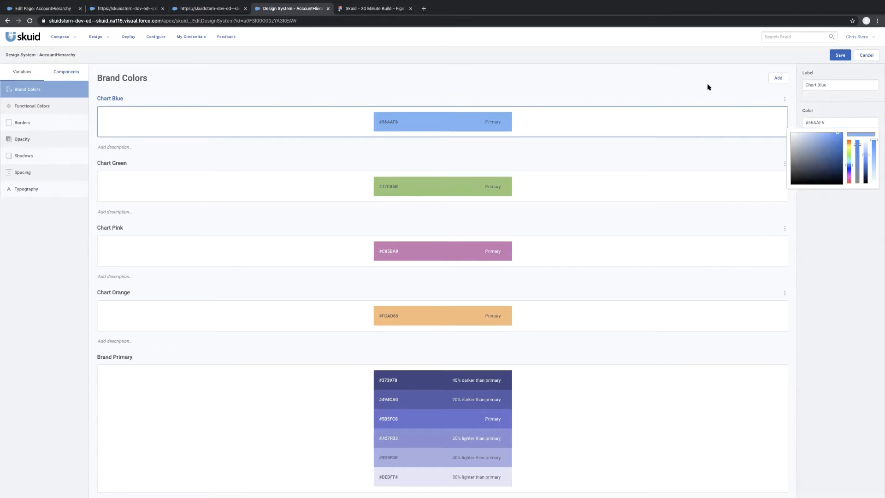
Add a brand color labelled Chart Teal with the color copied from the Figma mockup's Stage 5 bar, and save the design system.
{"action": "left_click", "coordinate": [777, 78]}
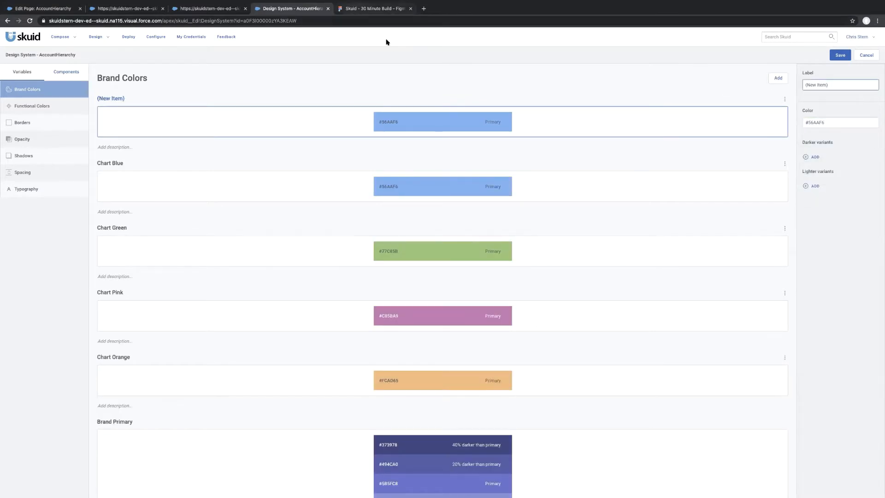
{"action": "left_click", "coordinate": [373, 8]}
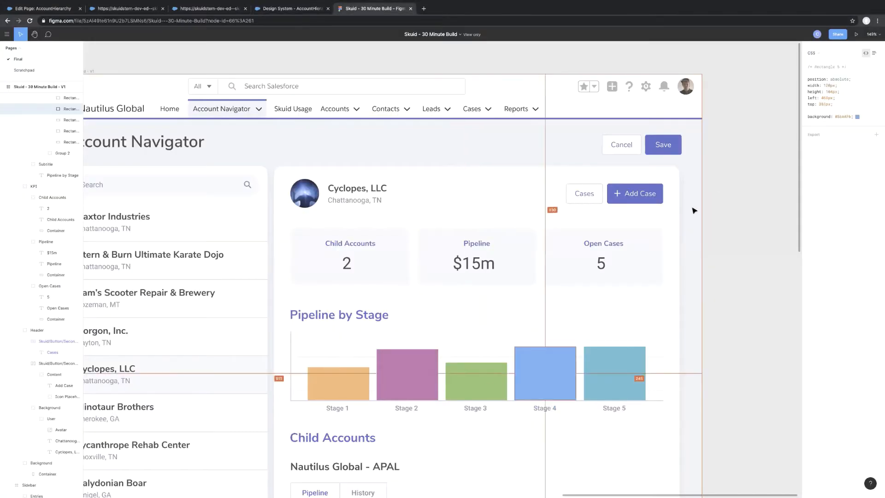
{"action": "left_click", "coordinate": [621, 358]}
{"action": "double_click", "coordinate": [844, 117]}
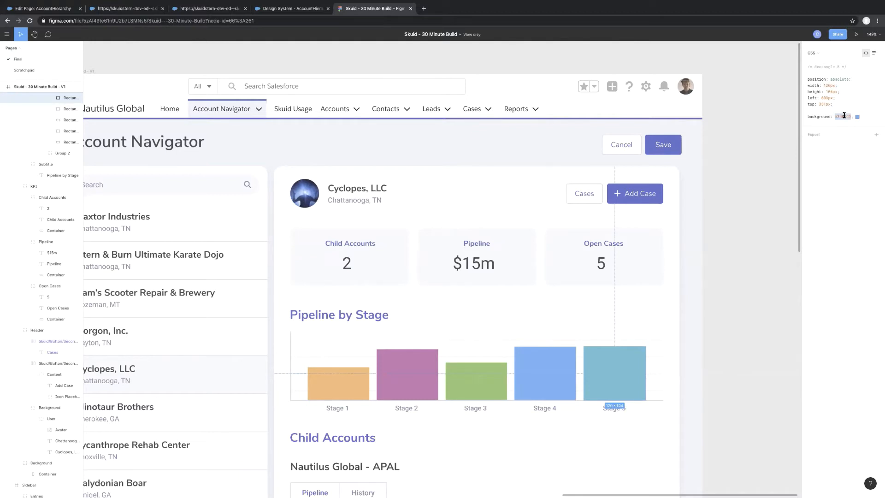
{"action": "left_click", "coordinate": [290, 8]}
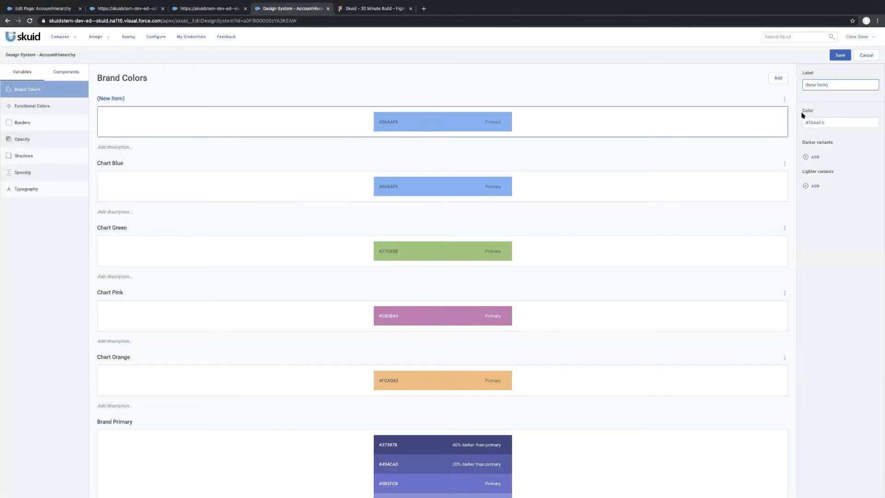
{"action": "triple_click", "coordinate": [811, 85]}
{"action": "type", "text": "Chart Teal"}
{"action": "key", "text": "Tab"}
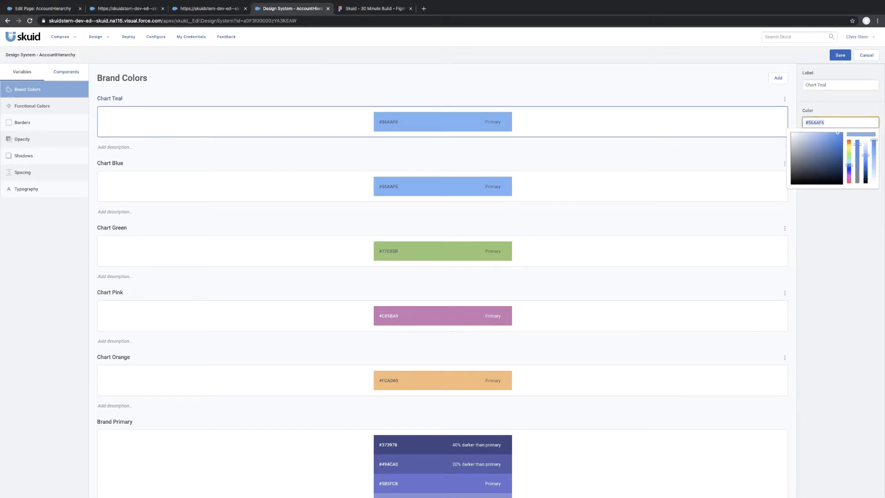
{"action": "type", "text": "#34BECD"}
{"action": "left_click", "coordinate": [840, 55]}
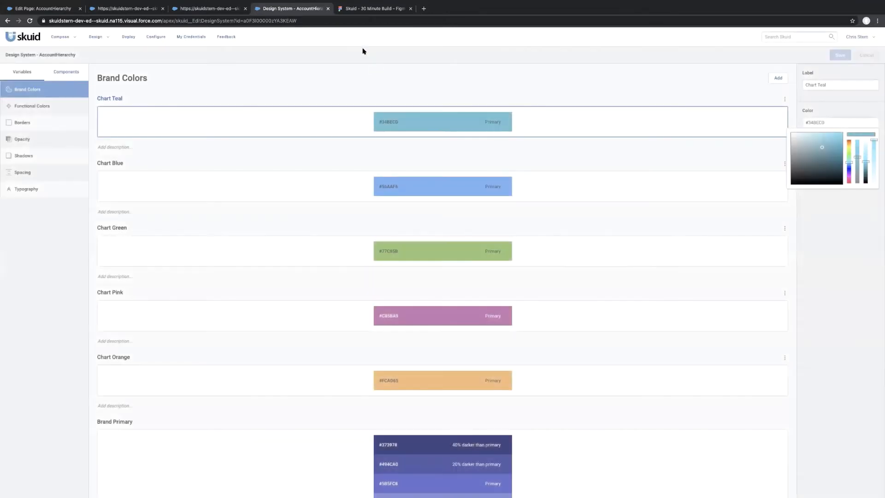
Add a brand color labelled Grey1 with #F5F7FA copied from the Child Accounts card background in the Figma mockup.
{"action": "left_click", "coordinate": [358, 10]}
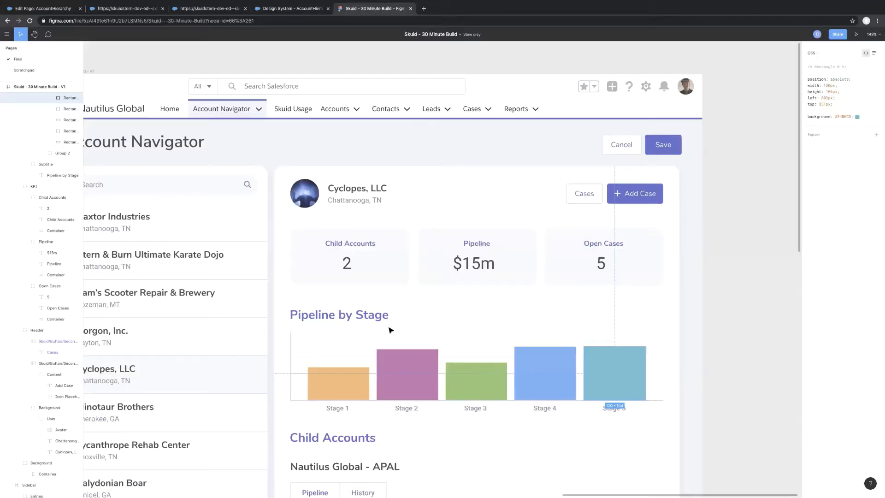
{"action": "left_click", "coordinate": [380, 269]}
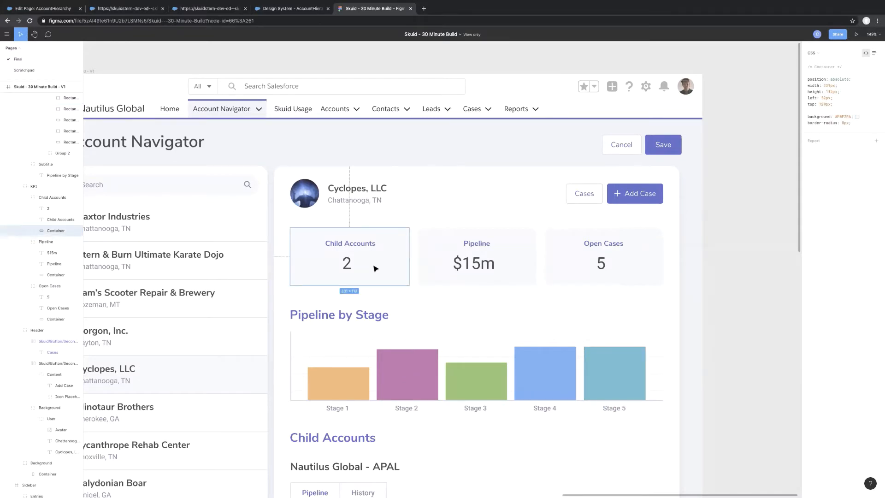
{"action": "mouse_move", "coordinate": [355, 203]}
{"action": "double_click", "coordinate": [842, 116]}
{"action": "left_click", "coordinate": [276, 9]}
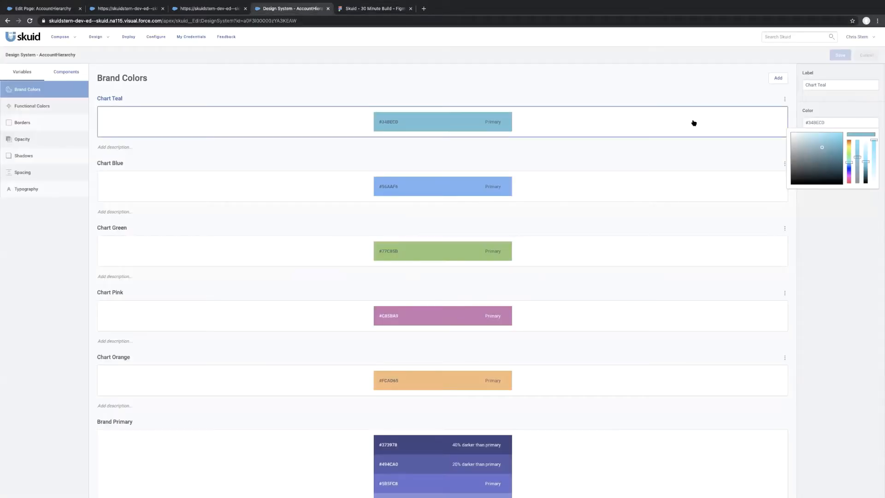
{"action": "left_click", "coordinate": [777, 78]}
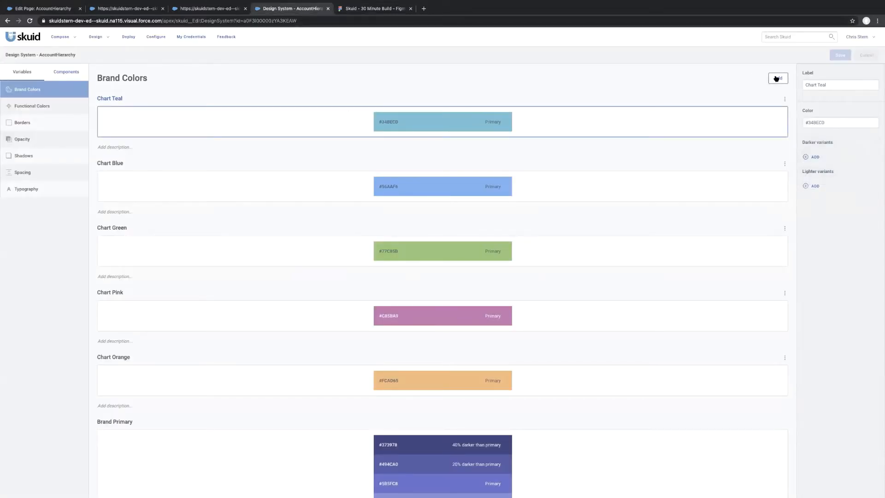
{"action": "left_click", "coordinate": [811, 86]}
{"action": "type", "text": "Grey"}
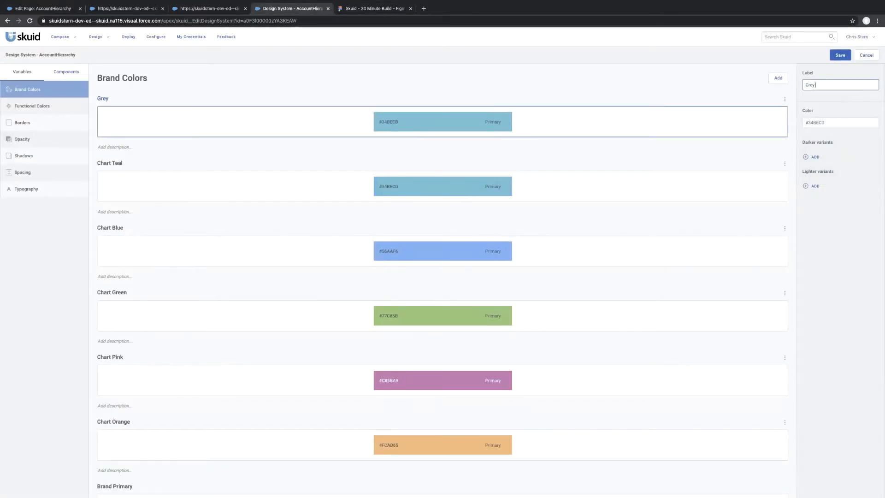
{"action": "type", "text": "1"}
{"action": "left_click", "coordinate": [820, 122]}
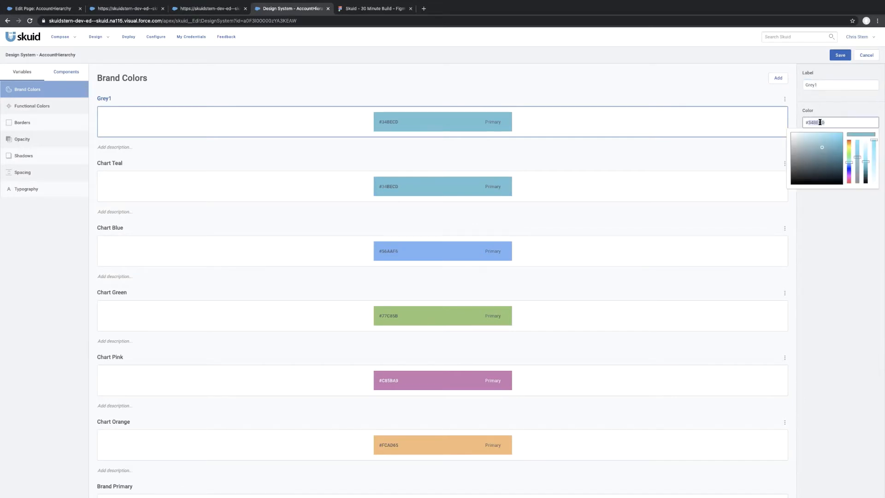
{"action": "type", "text": "#F5F7FA"}
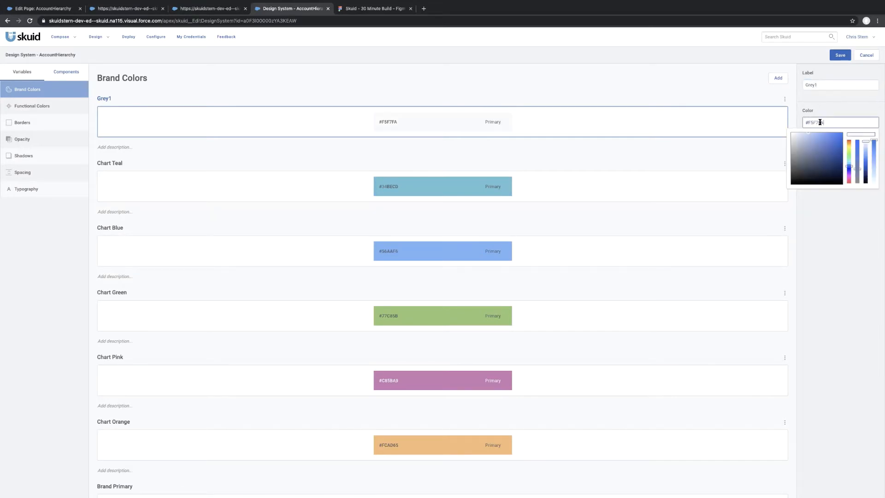
{"action": "left_click", "coordinate": [660, 85]}
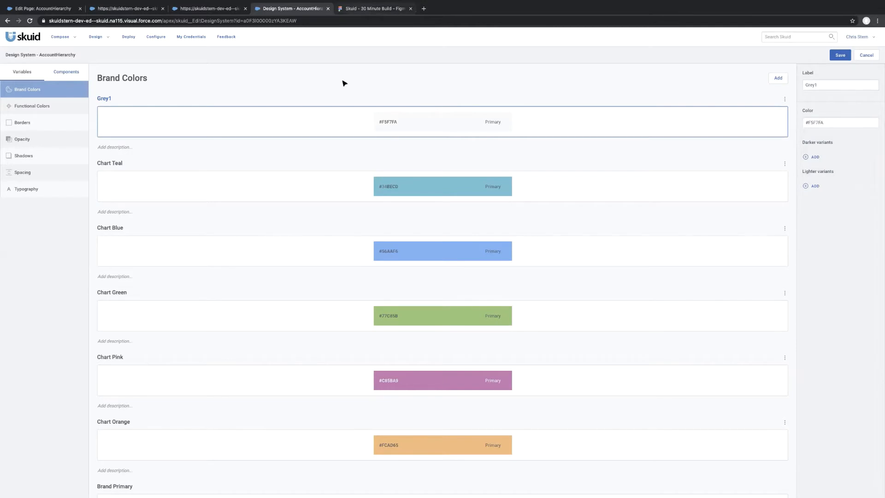
Add a brand color labelled Dark Lavender with #8084AC copied from the Chattanooga, TN header text in the Figma mockup.
{"action": "key", "text": "ctrl+Tab"}
{"action": "left_click", "coordinate": [344, 201]}
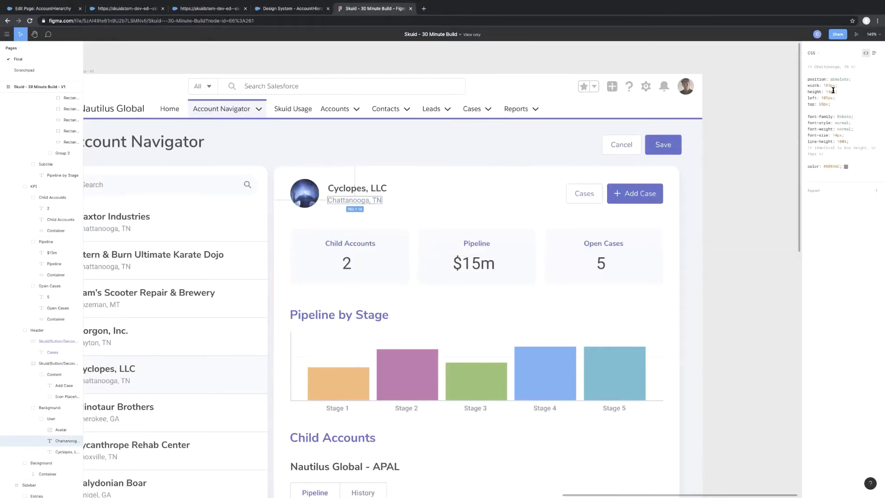
{"action": "double_click", "coordinate": [831, 166]}
{"action": "left_click", "coordinate": [292, 10]}
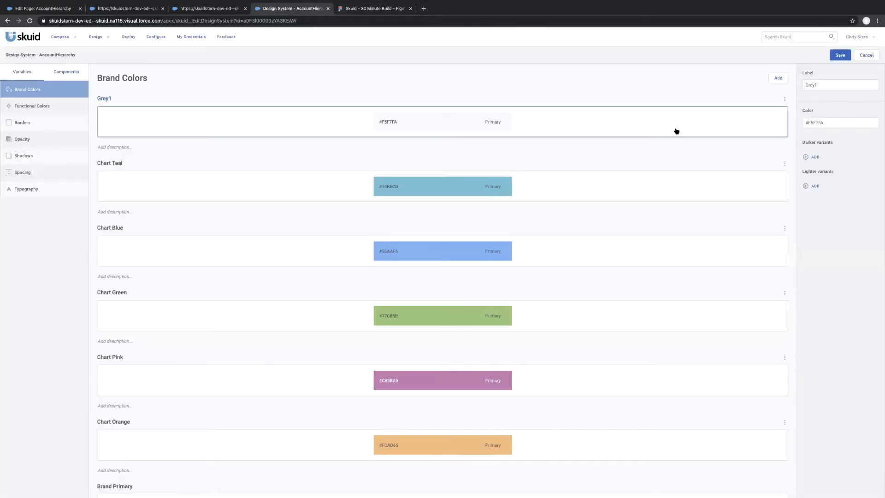
{"action": "left_click", "coordinate": [778, 78]}
{"action": "triple_click", "coordinate": [829, 85]}
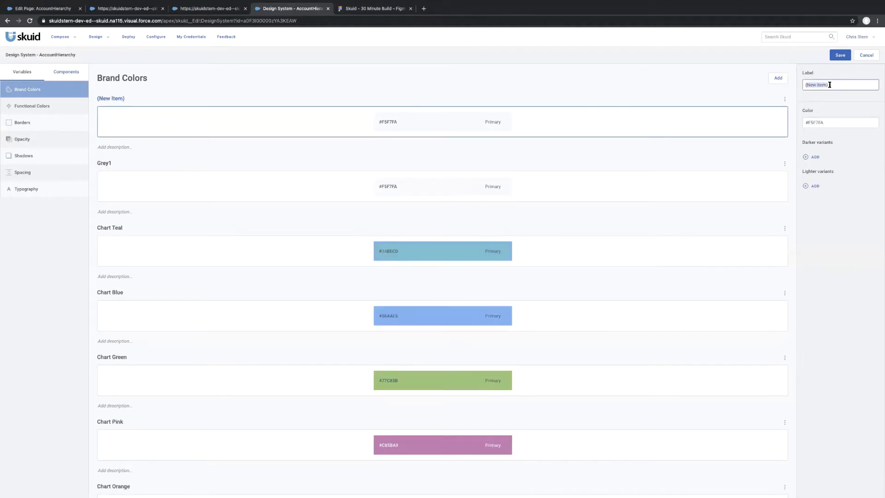
{"action": "type", "text": "Dark Lavender"}
{"action": "key", "text": "Tab"}
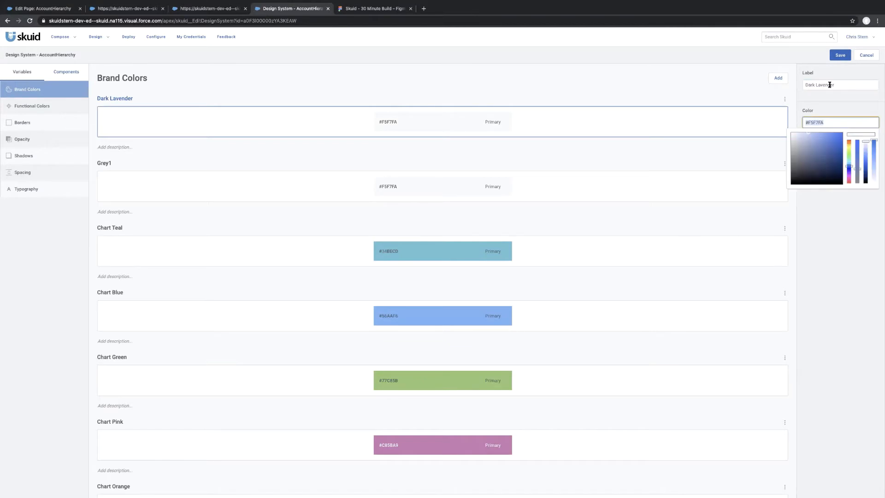
{"action": "type", "text": "#8084AC"}
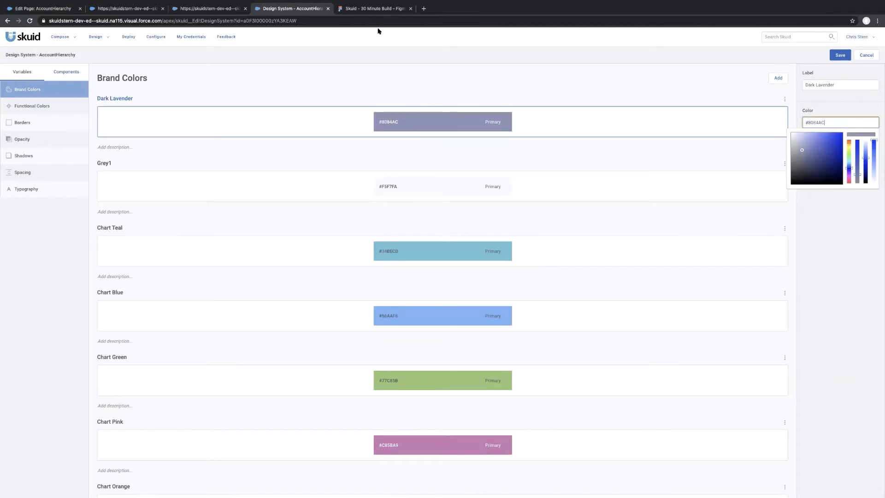
Add a brand color labelled Dark Black with #444444, matching the mockup's Cyclopes, LLC heading, and save the design system.
{"action": "left_click", "coordinate": [367, 9]}
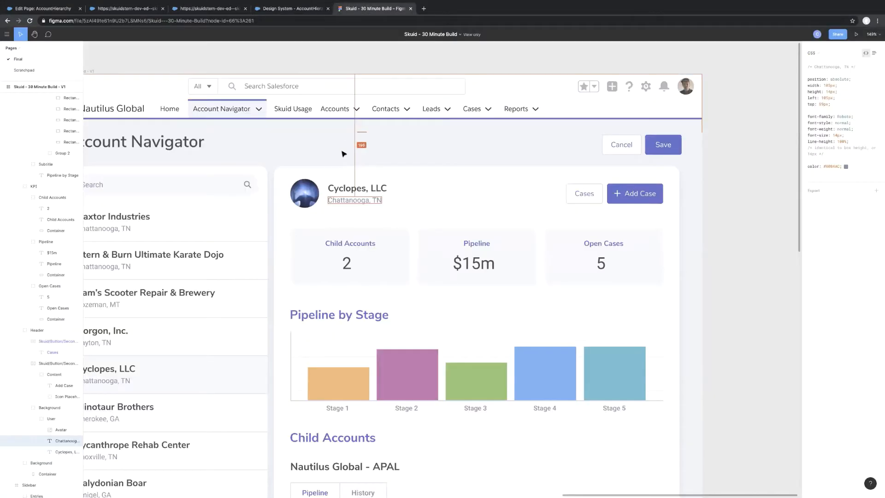
{"action": "left_click", "coordinate": [346, 187]}
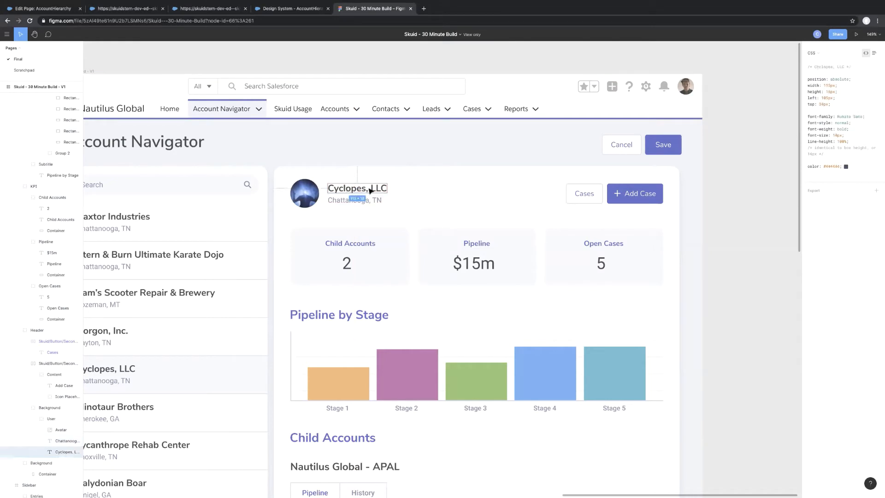
{"action": "left_click", "coordinate": [832, 166]}
{"action": "left_click", "coordinate": [288, 9]}
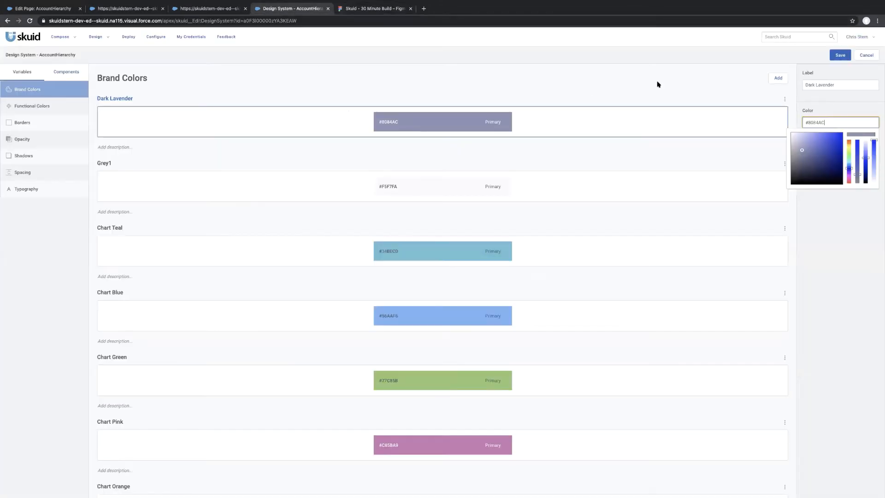
{"action": "left_click", "coordinate": [778, 79]}
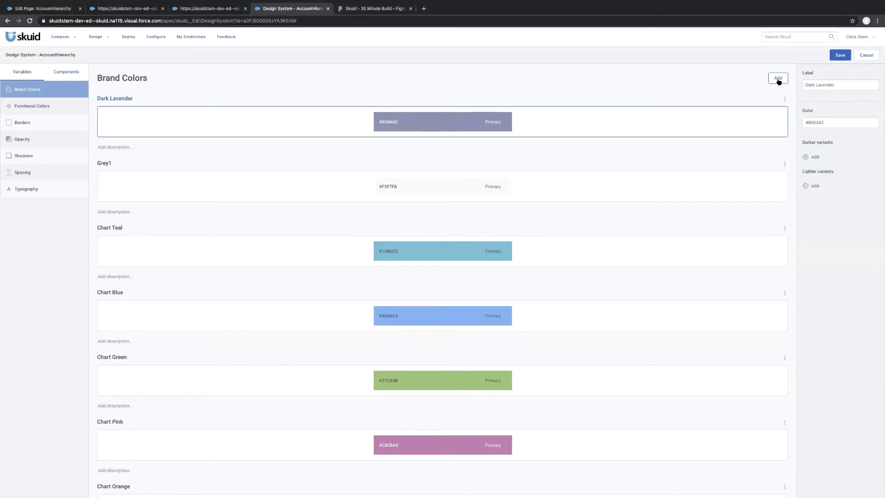
{"action": "triple_click", "coordinate": [844, 85]}
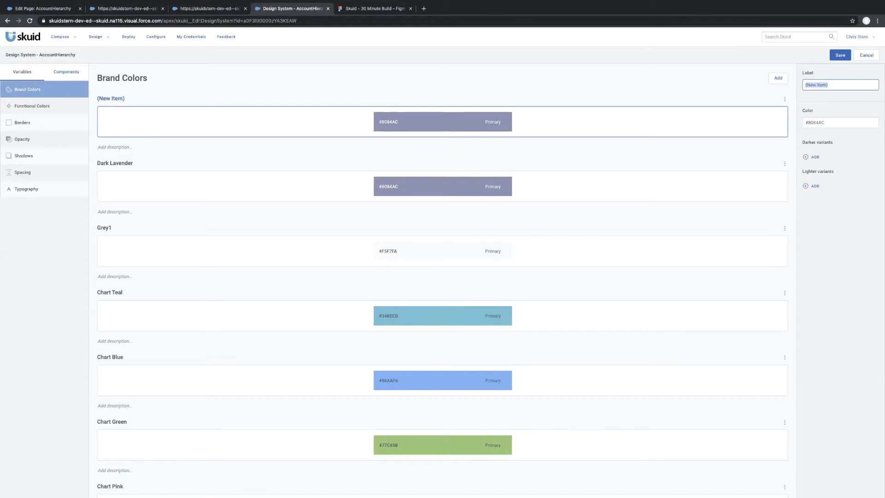
{"action": "type", "text": "Dark Black"}
{"action": "key", "text": "Tab"}
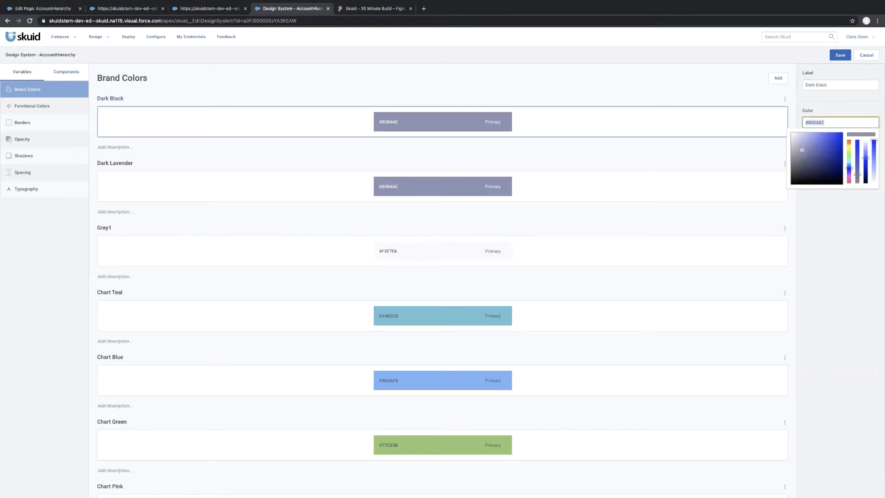
{"action": "type", "text": "#444444"}
{"action": "left_click", "coordinate": [840, 55]}
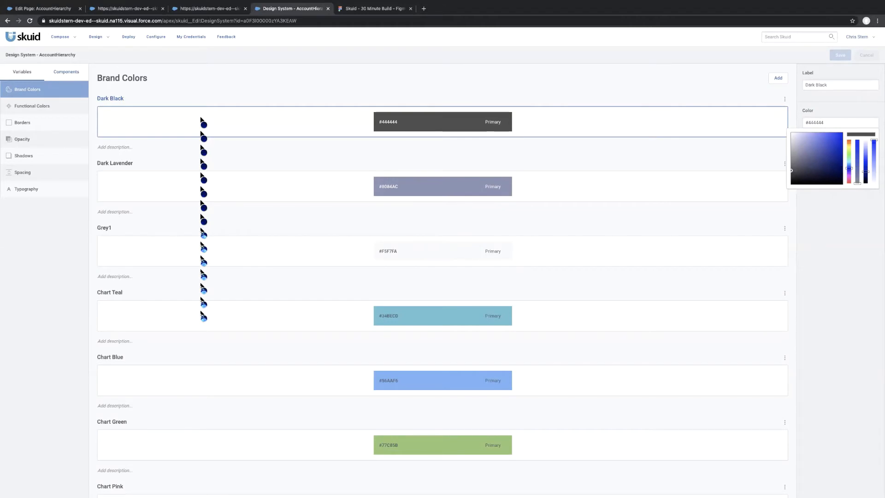
Examine the CSS of the Add Case button, Pipeline card and account detail container in the Figma mockup, and review the overall layout.
{"action": "left_click", "coordinate": [359, 11]}
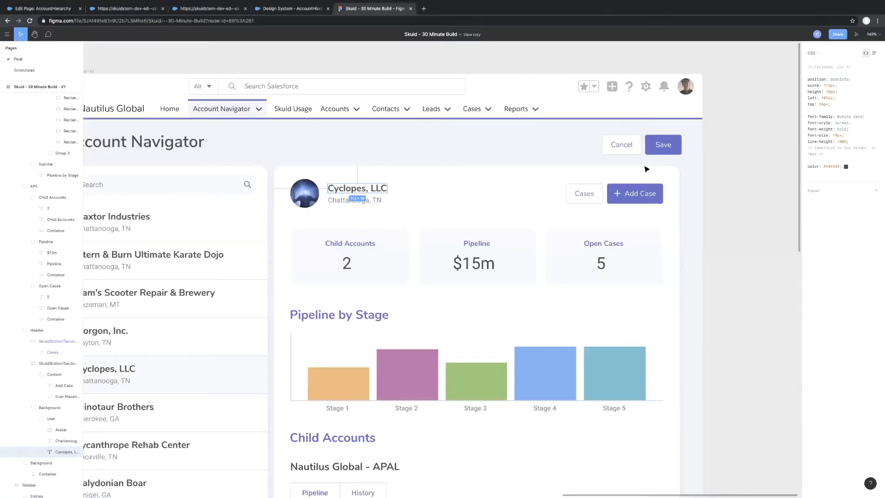
{"action": "left_click", "coordinate": [632, 187]}
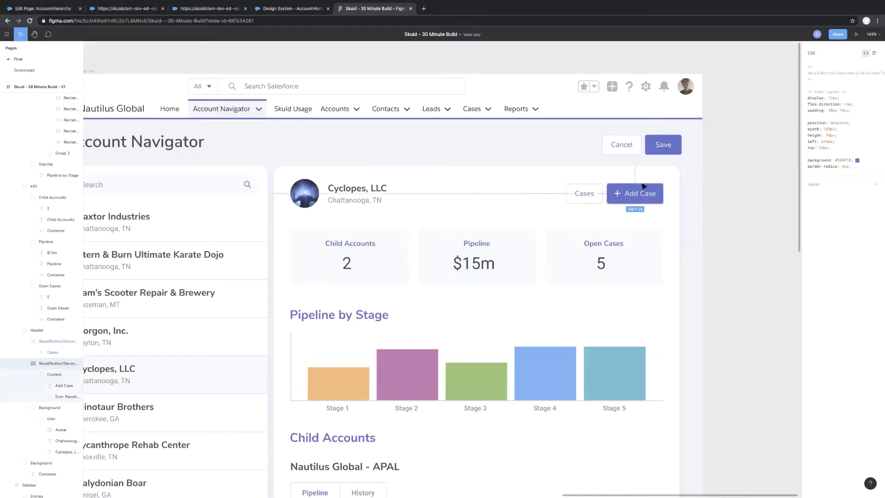
{"action": "left_click", "coordinate": [524, 254]}
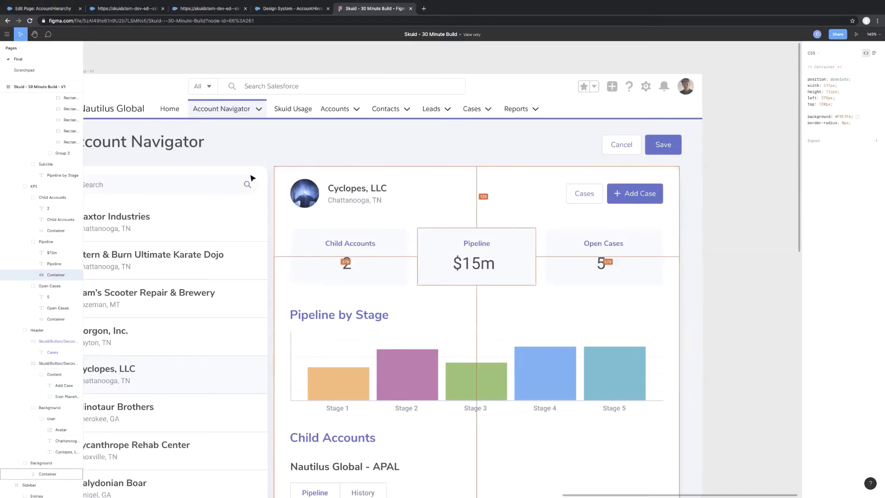
{"action": "left_click", "coordinate": [281, 173]}
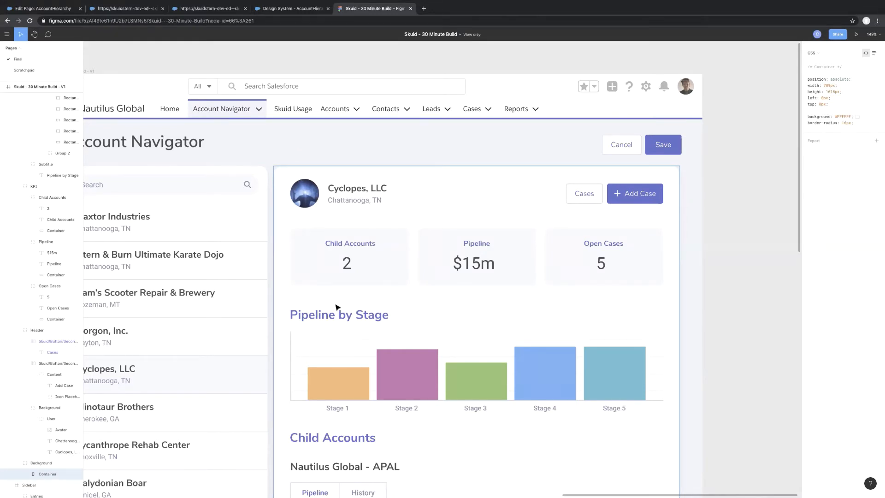
{"action": "scroll", "coordinate": [323, 308], "scroll_direction": "down", "scroll_amount": 3}
{"action": "scroll", "coordinate": [338, 307], "scroll_direction": "left", "scroll_amount": 5}
{"action": "scroll", "coordinate": [338, 307], "scroll_direction": "up", "scroll_amount": 3}
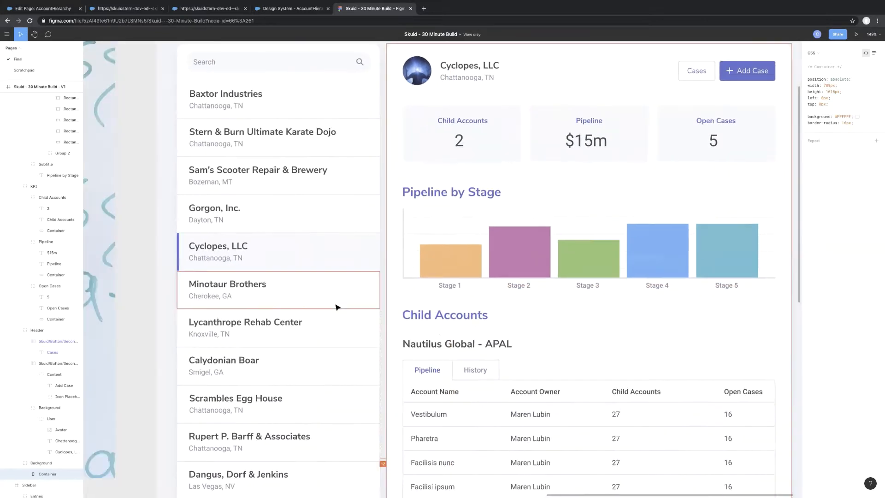
{"action": "scroll", "coordinate": [338, 307], "scroll_direction": "up", "scroll_amount": 2}
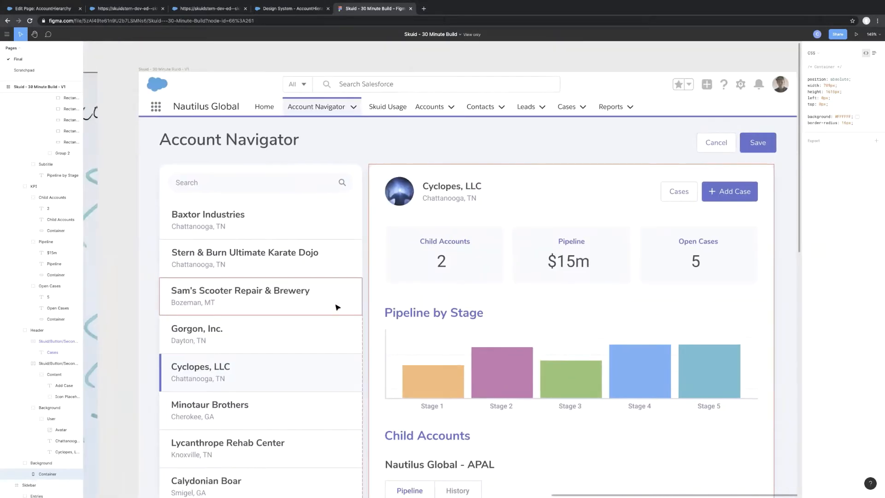
{"action": "scroll", "coordinate": [338, 307], "scroll_direction": "right", "scroll_amount": 2}
{"action": "scroll", "coordinate": [338, 307], "scroll_direction": "up", "scroll_amount": 1}
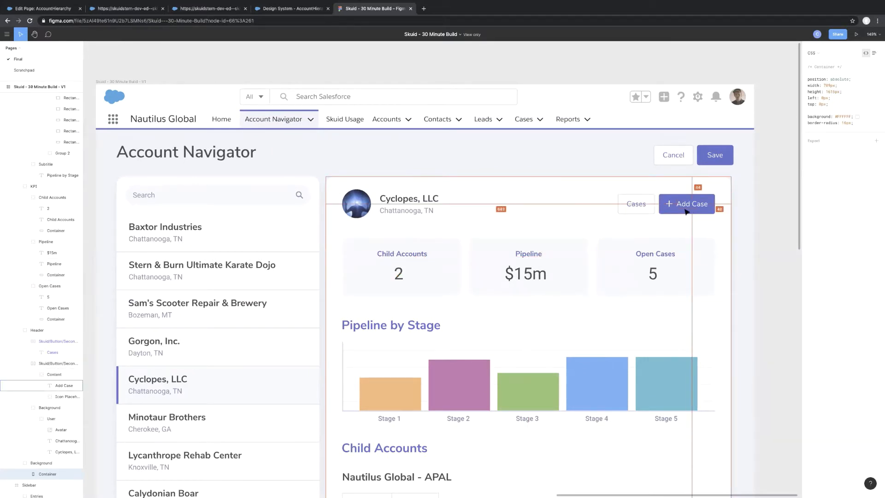
Inspect the search box's CSS in the Figma mockup, and add three new border radius variables in the Skuid design system.
{"action": "left_click", "coordinate": [221, 194]}
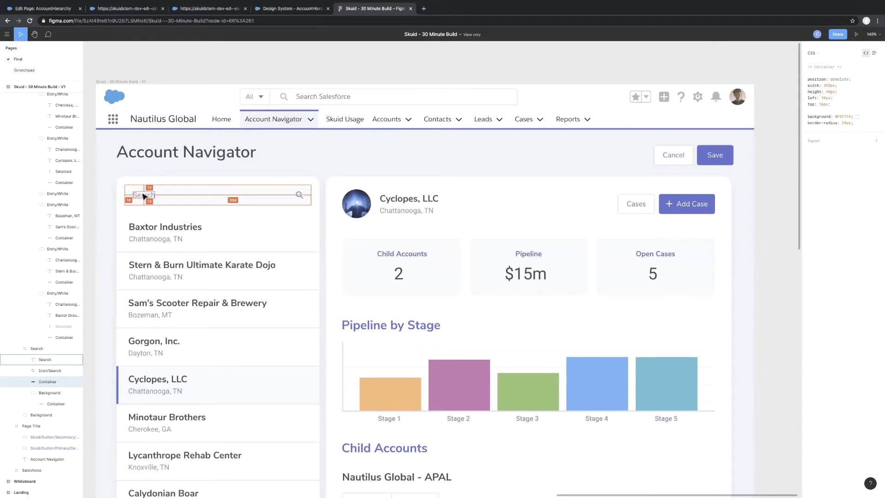
{"action": "left_click", "coordinate": [285, 10]}
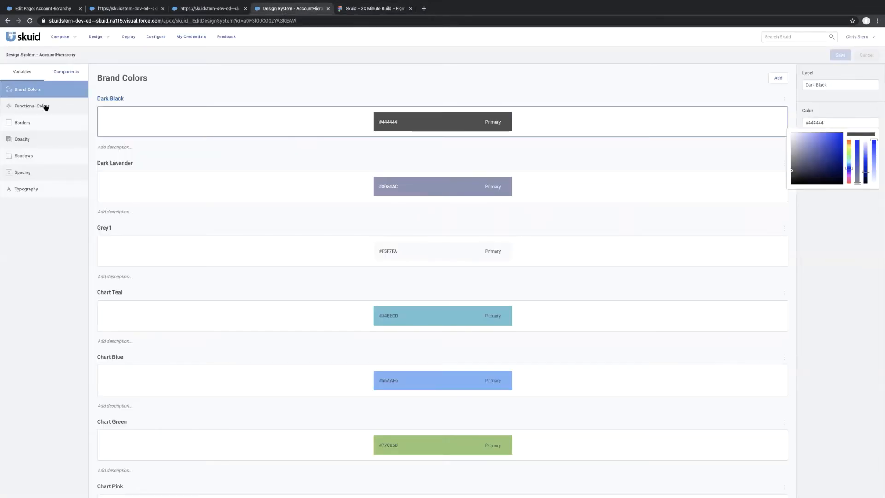
{"action": "left_click", "coordinate": [43, 126]}
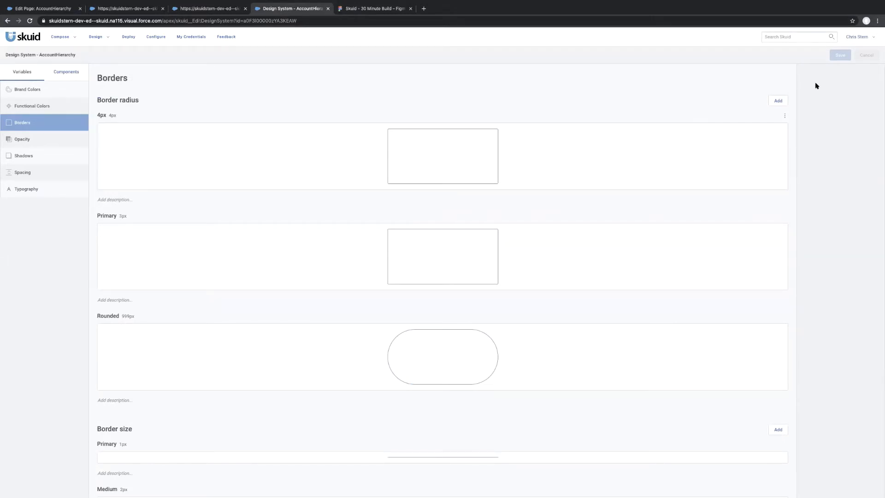
{"action": "left_click", "coordinate": [778, 101]}
{"action": "left_click", "coordinate": [778, 101]}
{"action": "left_click", "coordinate": [778, 101]}
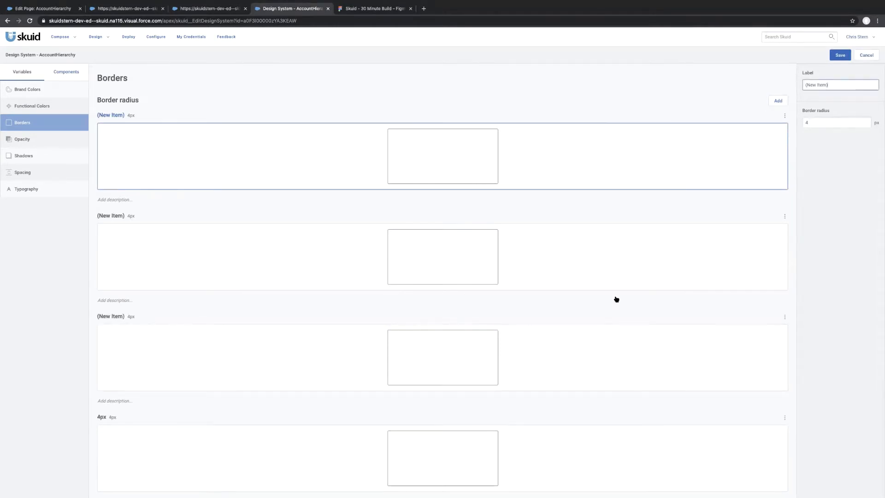
Set the third new border radius variable to 8 px and label it 8px.
{"action": "left_click", "coordinate": [820, 123]}
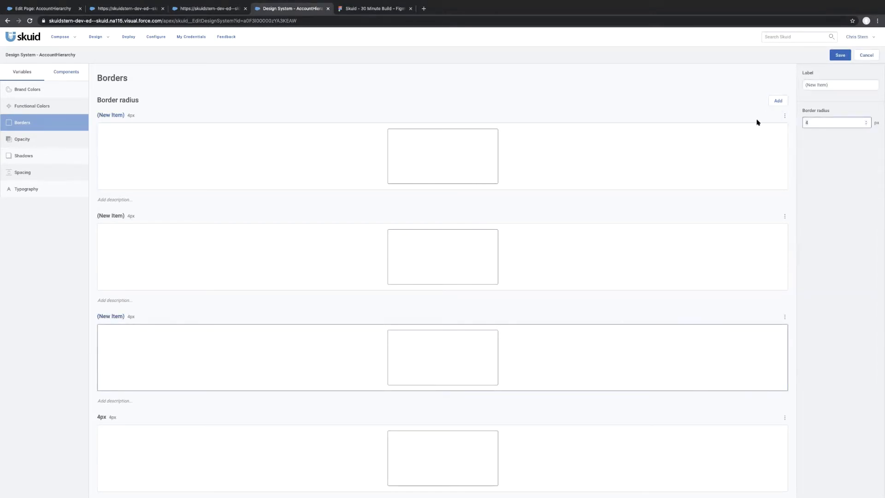
{"action": "type", "text": "8"}
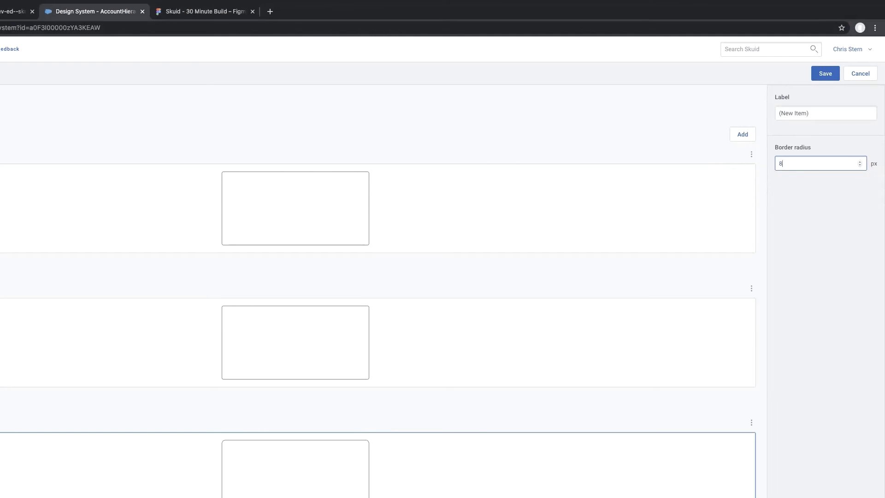
{"action": "left_click", "coordinate": [818, 113]}
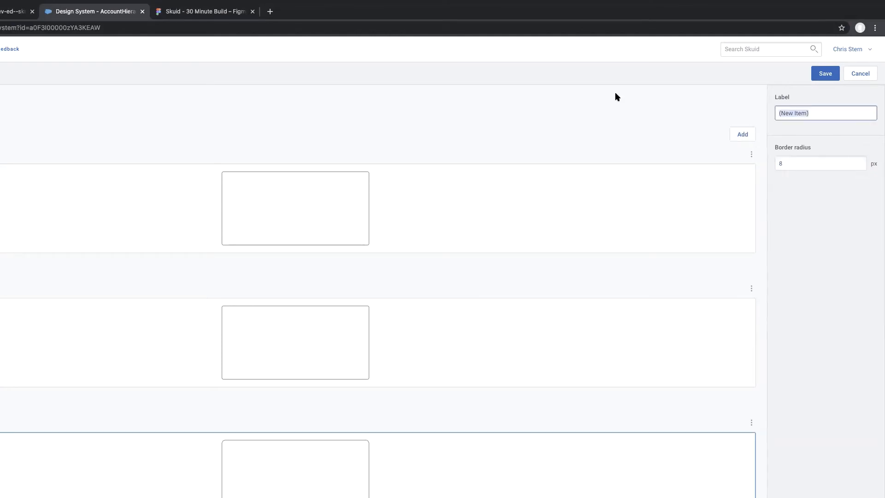
{"action": "type", "text": "8px"}
Label the second new border radius variable 16px and set its radius to 16 px.
{"action": "left_click", "coordinate": [438, 349]}
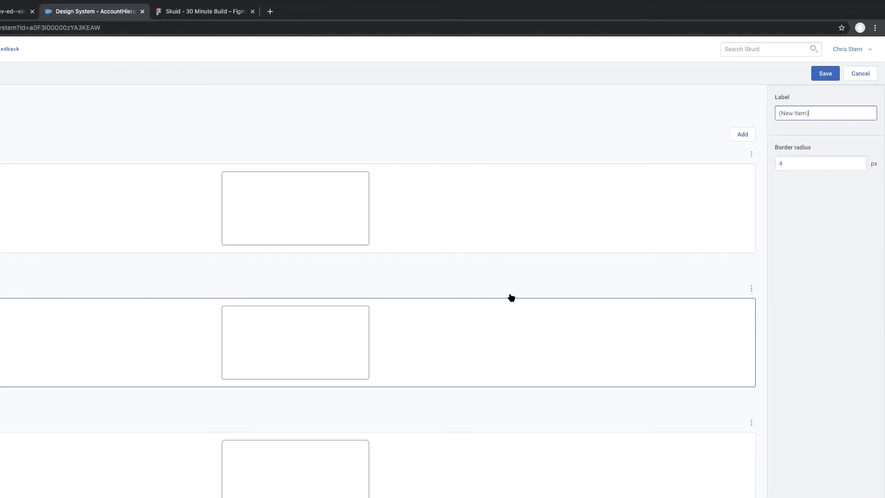
{"action": "left_click_drag", "start_coordinate": [829, 116], "coordinate": [695, 94]}
{"action": "type", "text": "16px"}
{"action": "key", "text": "Tab"}
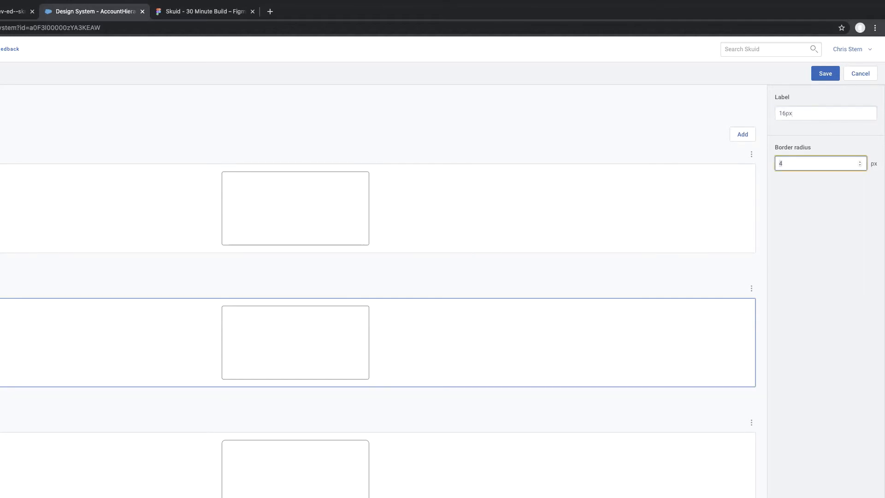
{"action": "type", "text": "16"}
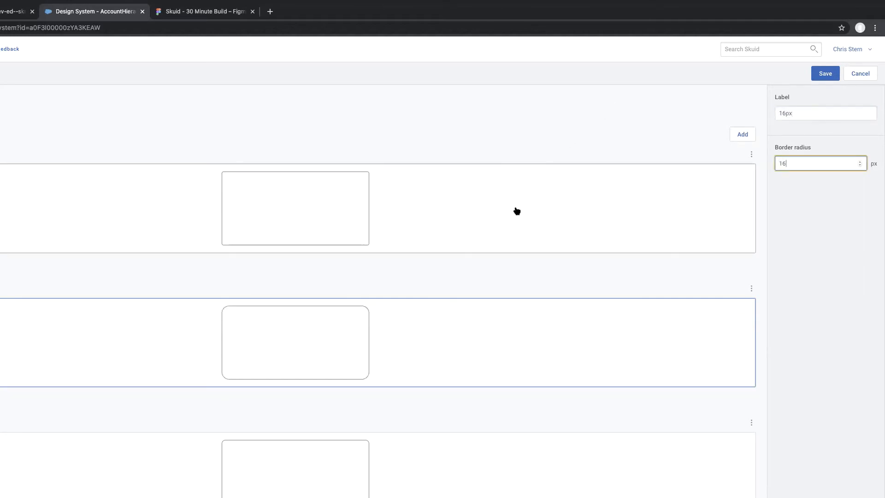
Label the first new border radius variable 24px, set its radius to 24 px, and save the design system.
{"action": "left_click", "coordinate": [478, 211]}
{"action": "left_click", "coordinate": [821, 114]}
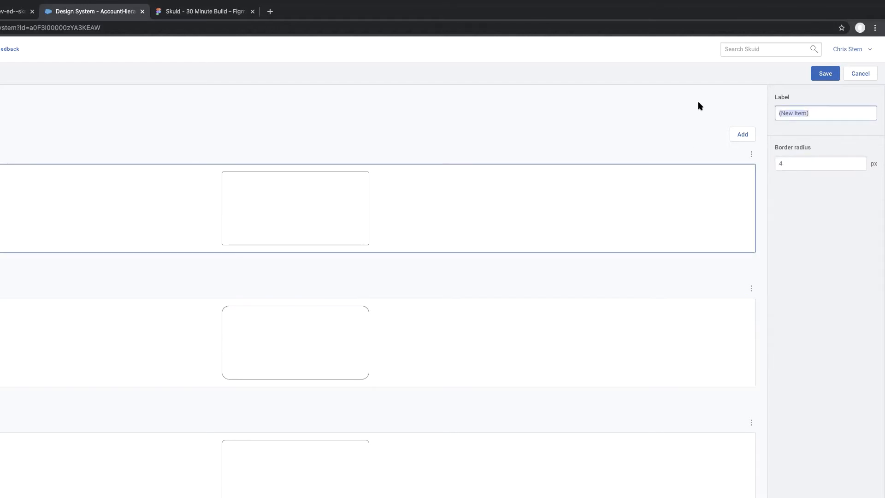
{"action": "type", "text": "24px"}
{"action": "key", "text": "Tab"}
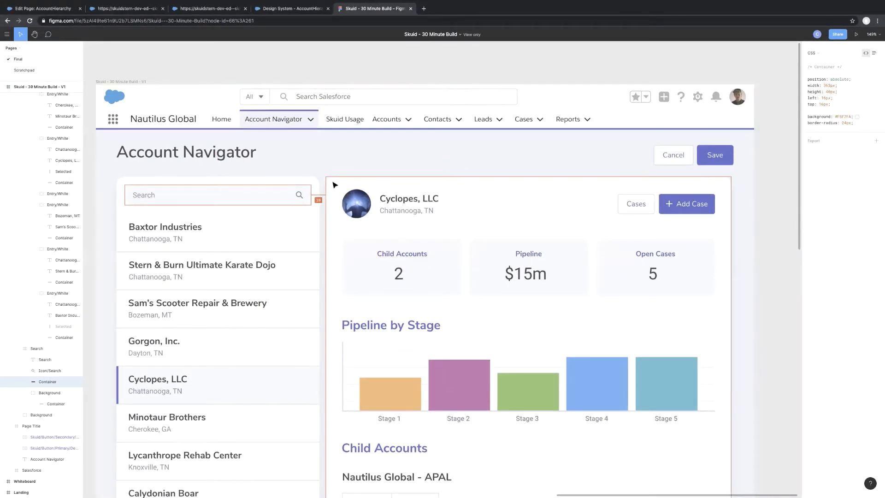
{"action": "left_click", "coordinate": [295, 9]}
{"action": "left_click", "coordinate": [840, 55]}
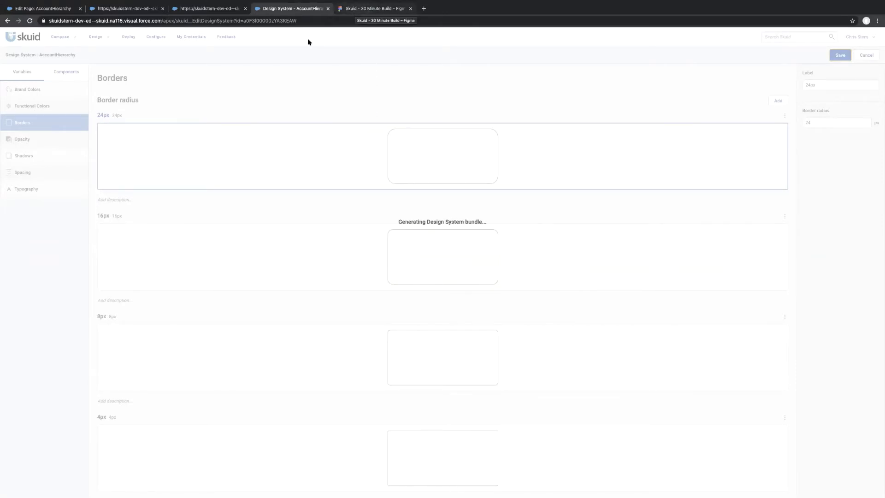
Inspect the CSS box shadow of the account detail container in the Figma mockup.
{"action": "left_click", "coordinate": [357, 11]}
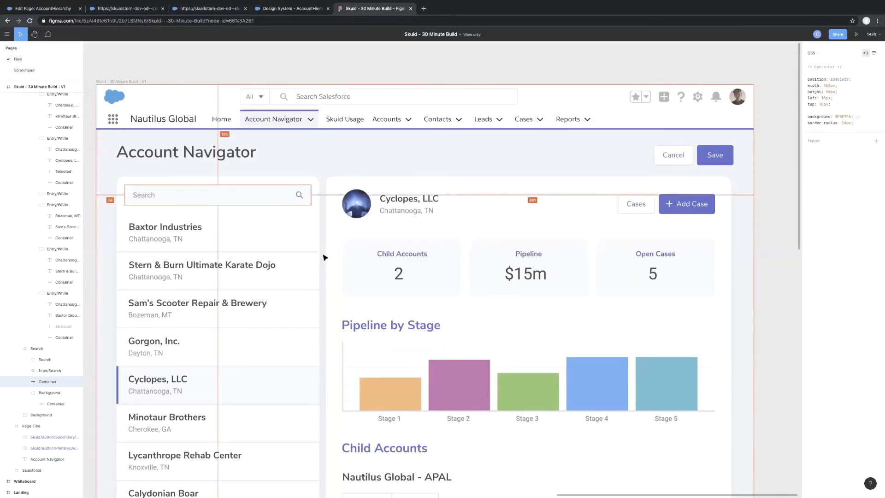
{"action": "scroll", "coordinate": [325, 257], "scroll_direction": "up", "scroll_amount": 5}
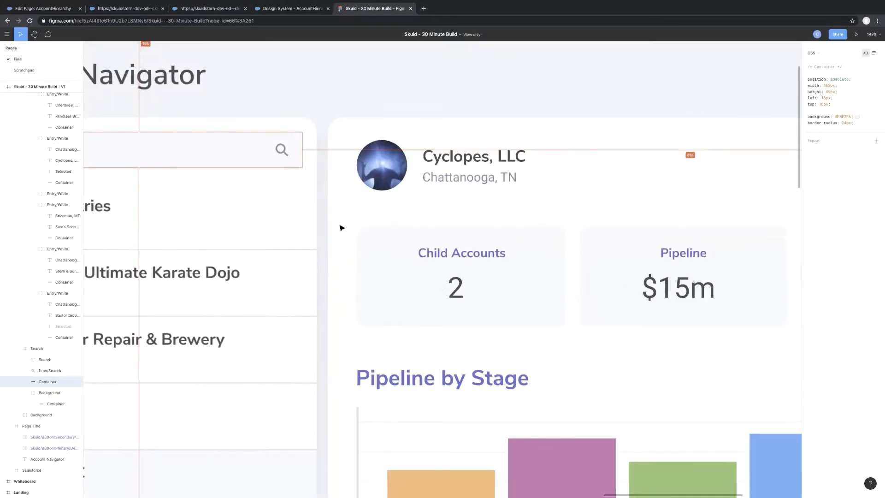
{"action": "left_click", "coordinate": [333, 114]}
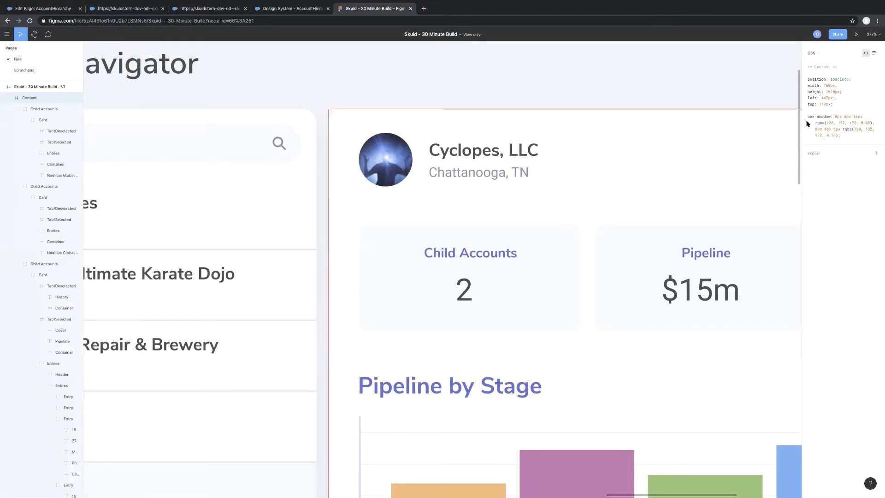
Add a new shadow variable to the Skuid design system and label it Page Section Shadow.
{"action": "left_click", "coordinate": [276, 10]}
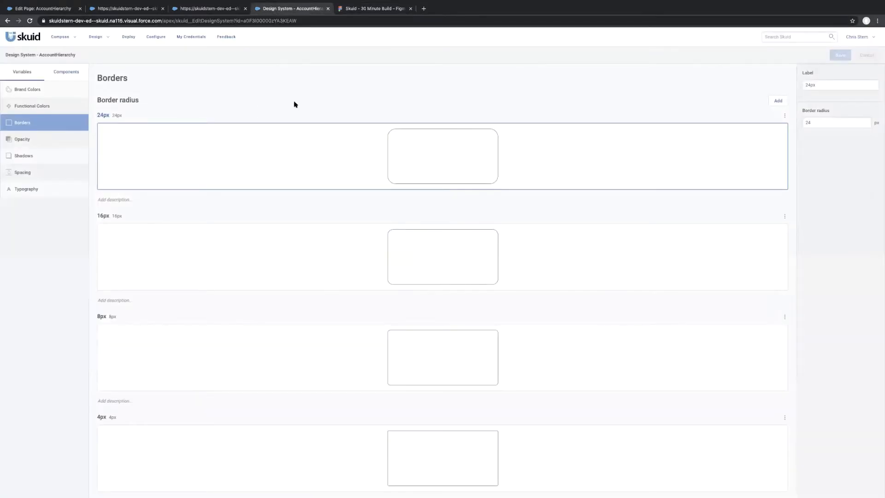
{"action": "left_click", "coordinate": [46, 157]}
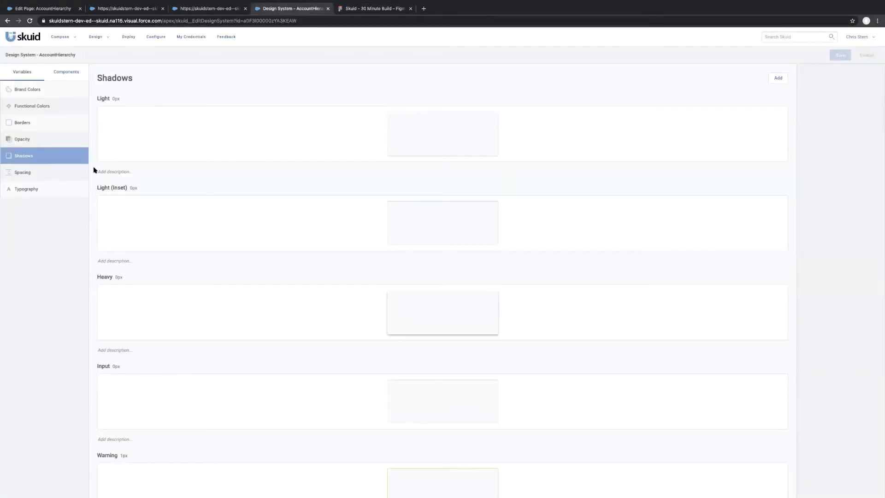
{"action": "left_click", "coordinate": [774, 78]}
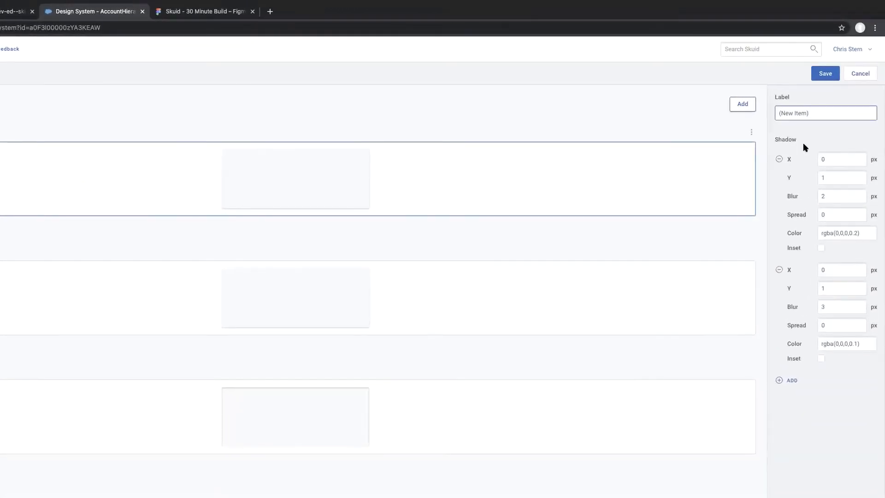
{"action": "left_click_drag", "start_coordinate": [840, 116], "coordinate": [670, 100]}
{"action": "type", "text": "Page SEcction Shadow"}
Copy the account detail container's box-shadow CSS values from the Figma mockup and return to the Skuid design system.
{"action": "left_click", "coordinate": [197, 14]}
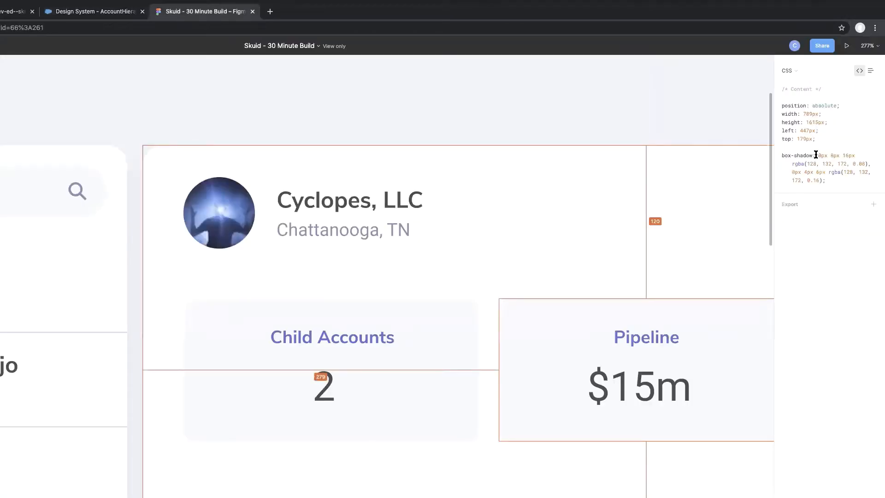
{"action": "left_click_drag", "start_coordinate": [816, 155], "coordinate": [824, 179]}
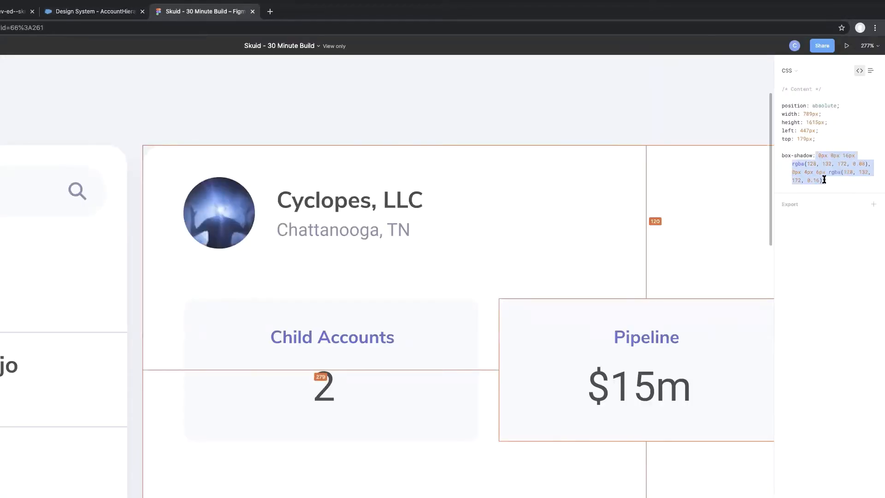
{"action": "left_click", "coordinate": [92, 12]}
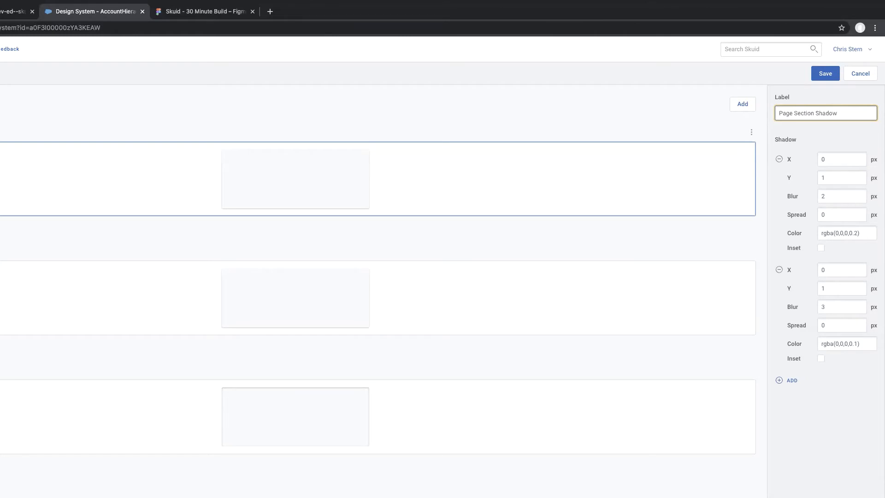
{"action": "key", "text": "super+Tab"}
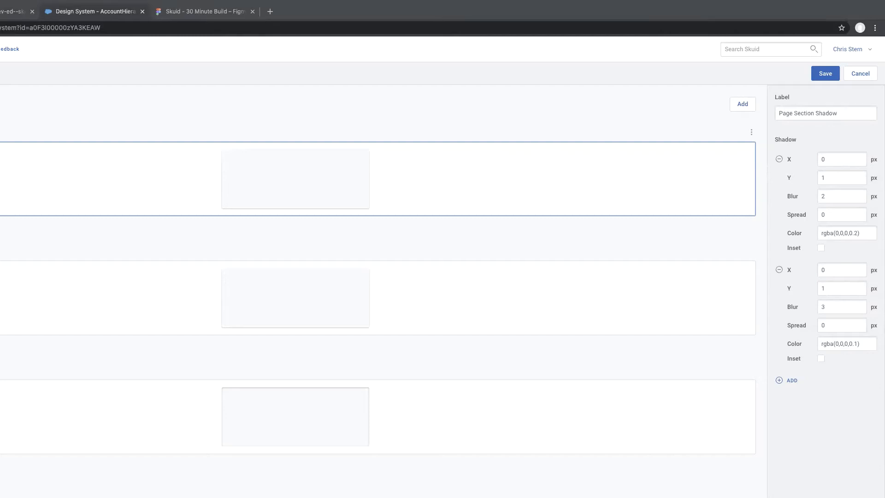
Set the first layer of Page Section Shadow to a Y offset of 8 px and a blur of 16 px.
{"action": "left_click", "coordinate": [830, 178]}
{"action": "left_click_drag", "start_coordinate": [830, 178], "coordinate": [802, 177]}
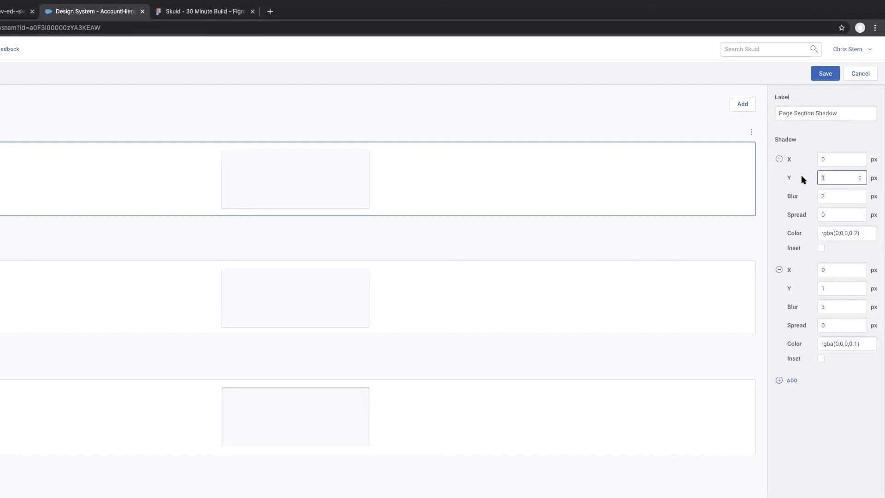
{"action": "type", "text": "8"}
{"action": "left_click", "coordinate": [827, 196]}
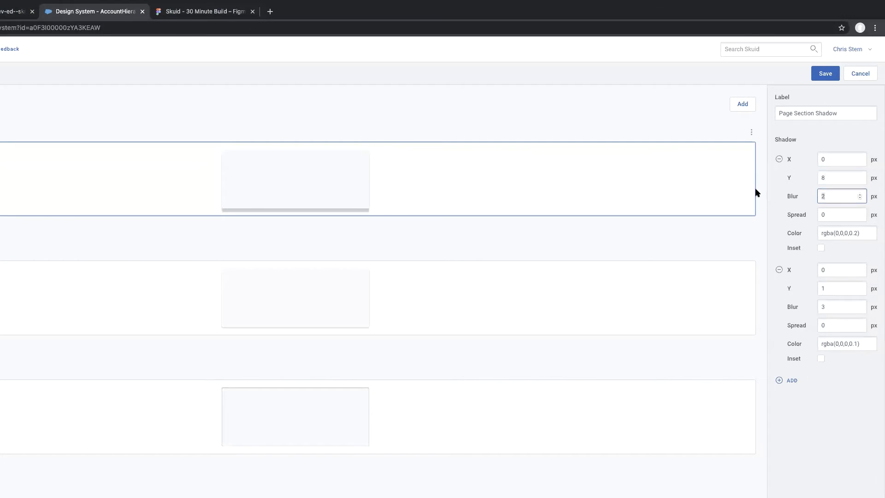
{"action": "type", "text": "16"}
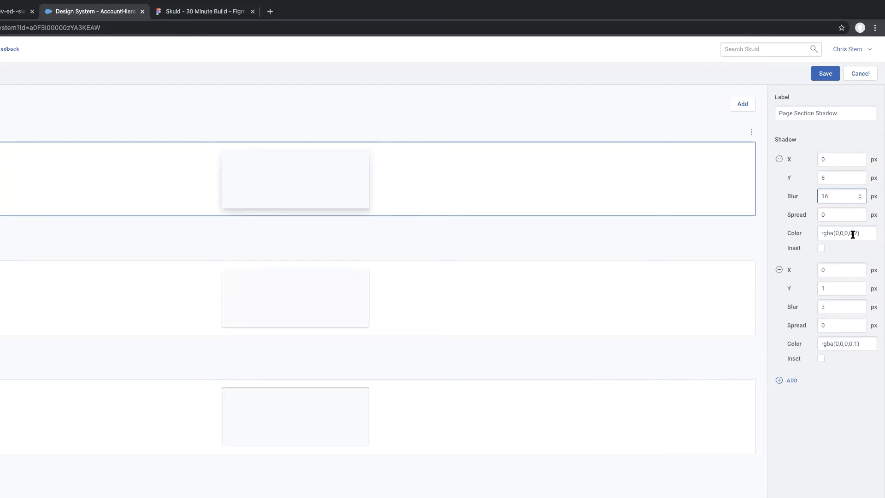
Set the first shadow layer's color to rgba(128, 132, 172, 0.08), taken from the copied CSS.
{"action": "left_click", "coordinate": [822, 214]}
{"action": "key", "text": "super+Tab"}
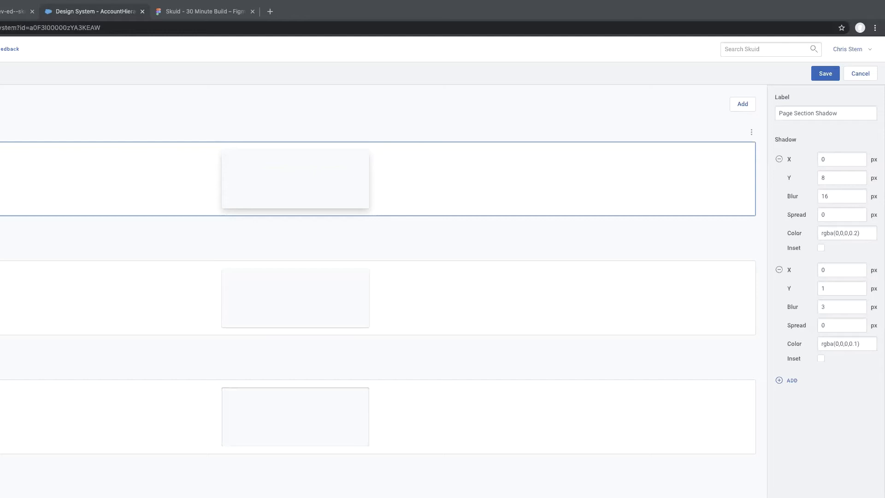
{"action": "left_click", "coordinate": [838, 236]}
{"action": "triple_click", "coordinate": [839, 237]}
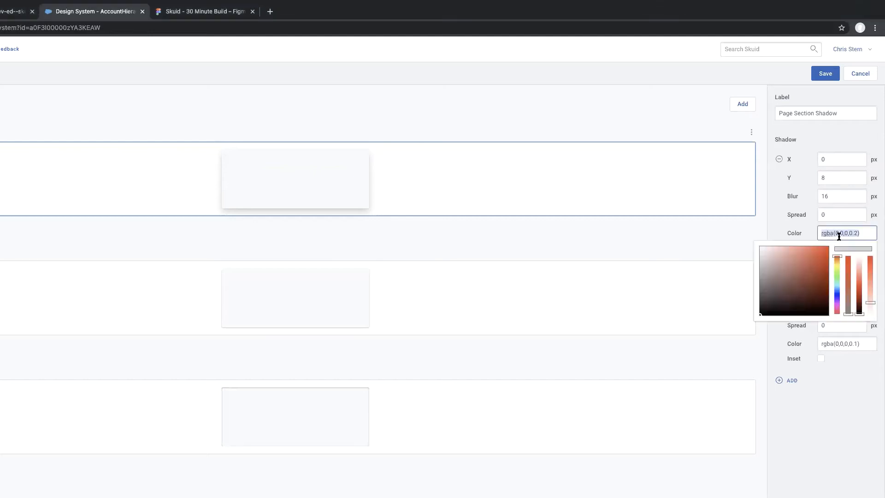
{"action": "type", "text": "rgba(128, 132, 172, 0.08"}
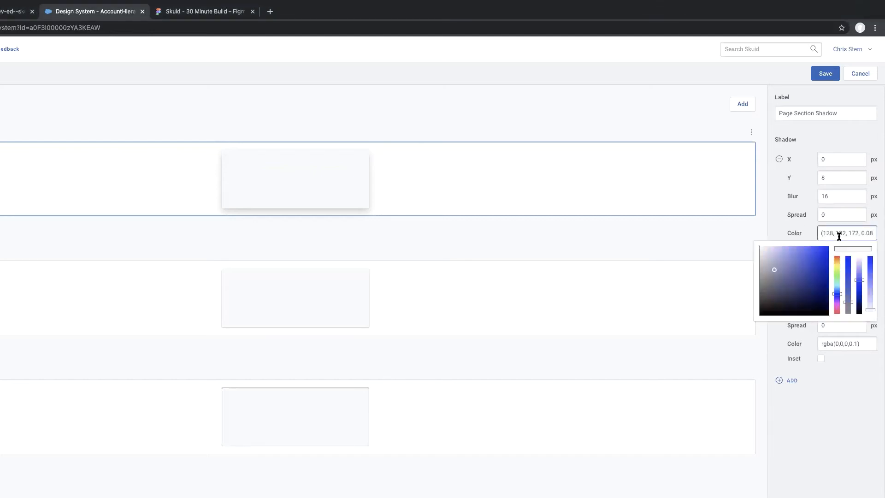
{"action": "type", "text": ")"}
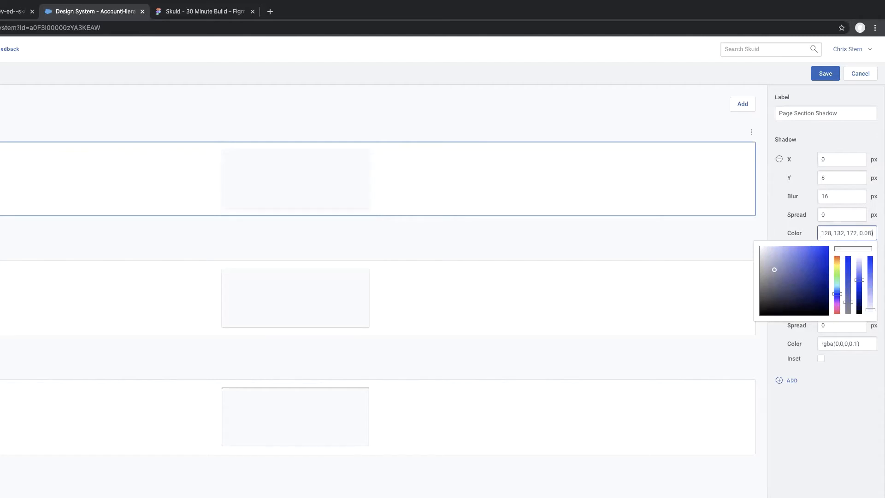
{"action": "left_click", "coordinate": [830, 440]}
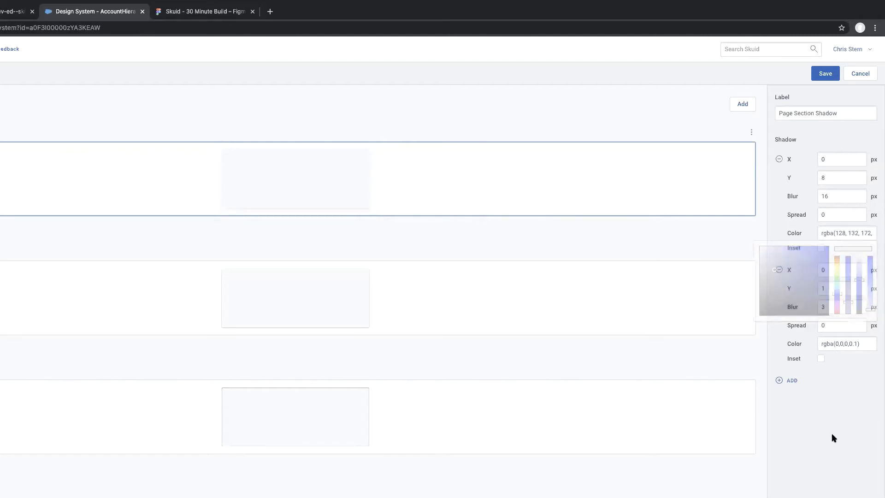
Check the box-shadow CSS in the Figma mockup and set Page Section Shadow's second layer to Y 4 px and blur 6 px.
{"action": "left_click", "coordinate": [187, 11]}
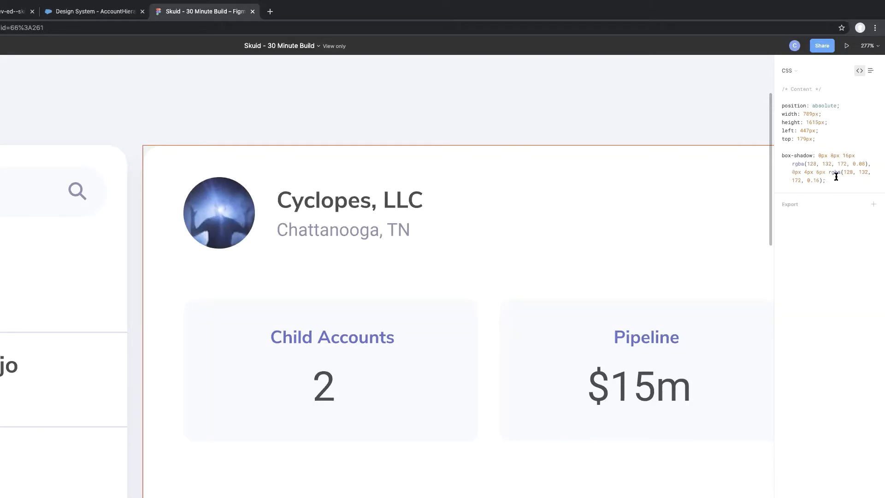
{"action": "left_click", "coordinate": [88, 13]}
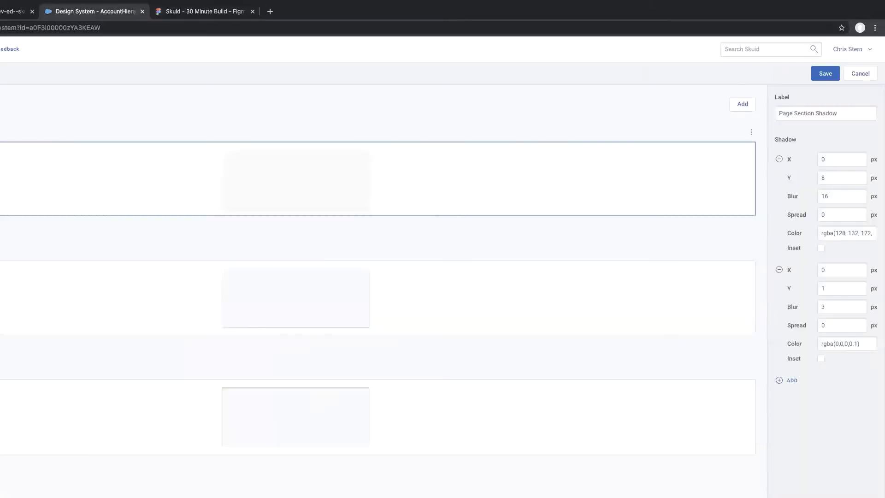
{"action": "double_click", "coordinate": [826, 290]}
{"action": "type", "text": "4"}
{"action": "double_click", "coordinate": [838, 304]}
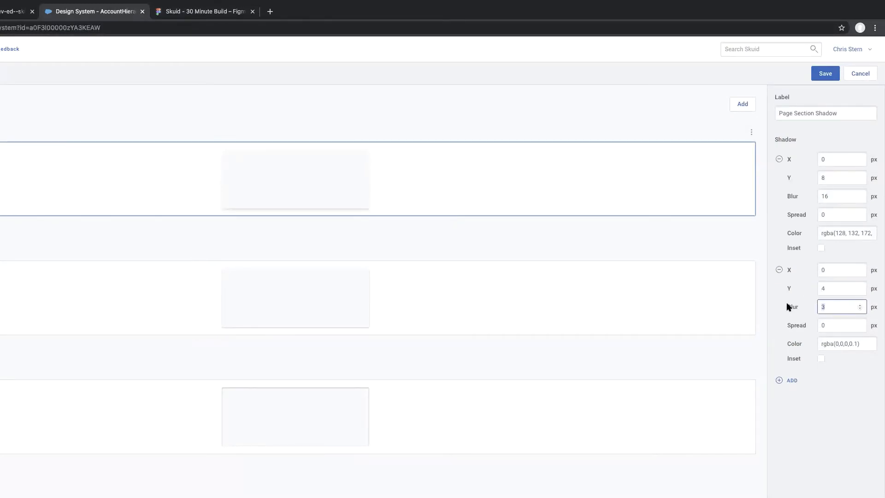
{"action": "type", "text": "6"}
Set the second shadow layer's color to rgba(128, 132, 172, 0.16) from the copied CSS and save the design system.
{"action": "key", "text": "super+Tab"}
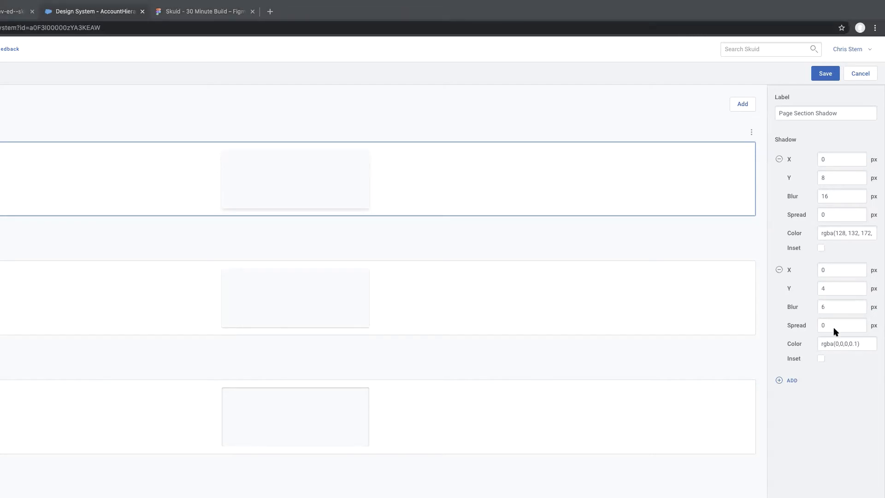
{"action": "key", "text": "super+Tab"}
{"action": "left_click", "coordinate": [830, 343]}
{"action": "type", "text": "rgba(128, 132, 172, 0.16)"}
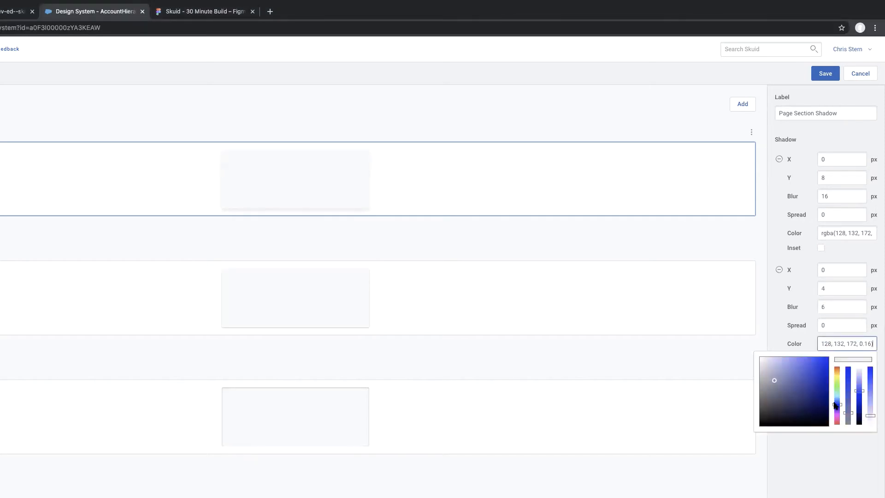
{"action": "left_click", "coordinate": [840, 459]}
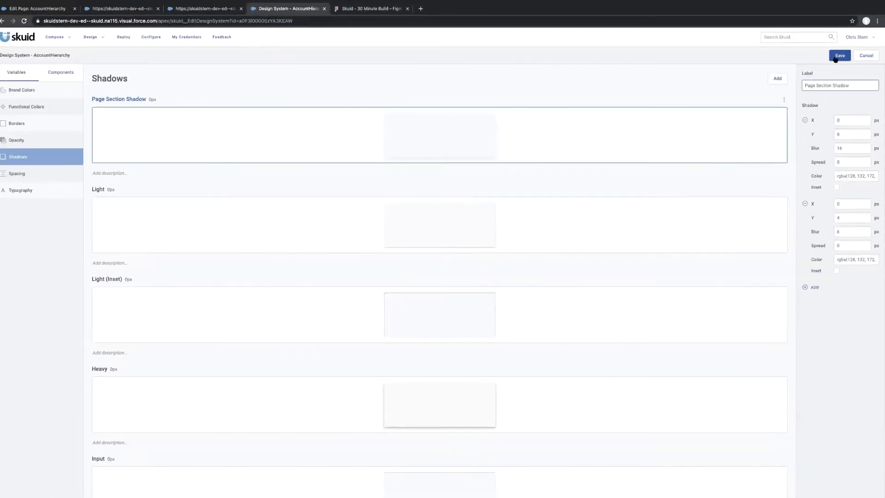
{"action": "left_click", "coordinate": [839, 56]}
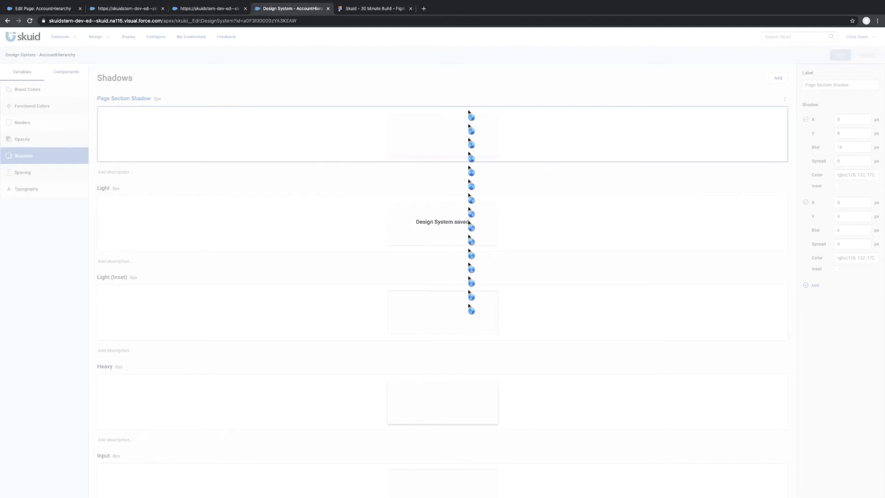
Glance at the Figma mockup's layout, then add six new spacing variables to the Skuid design system.
{"action": "left_click", "coordinate": [356, 12]}
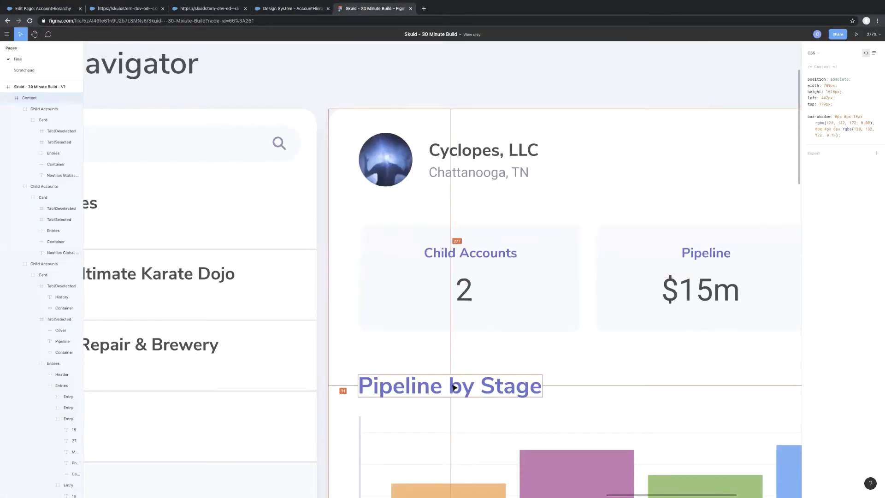
{"action": "left_click", "coordinate": [286, 9]}
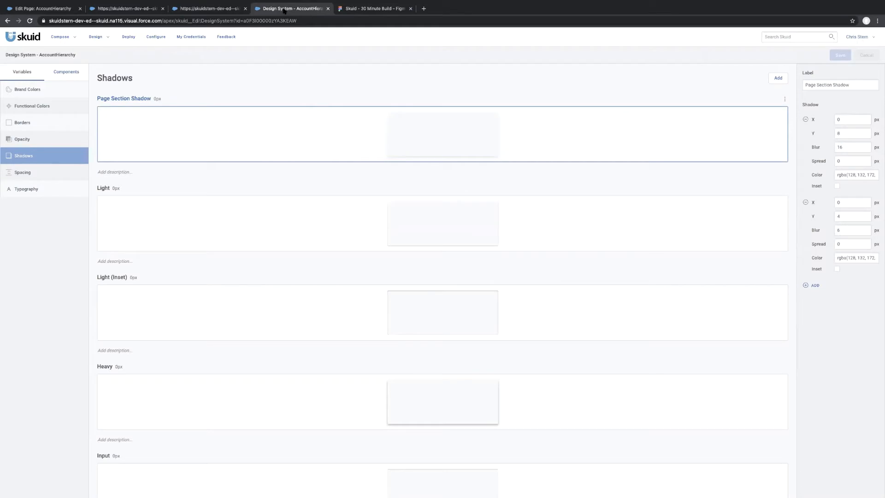
{"action": "left_click", "coordinate": [54, 173]}
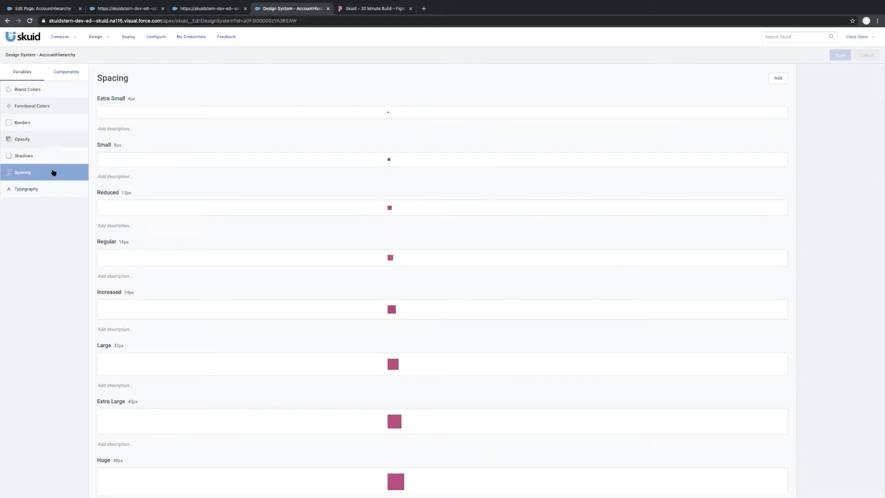
{"action": "left_click", "coordinate": [778, 79]}
{"action": "left_click", "coordinate": [775, 81]}
{"action": "left_click", "coordinate": [775, 80]}
{"action": "left_click", "coordinate": [775, 81]}
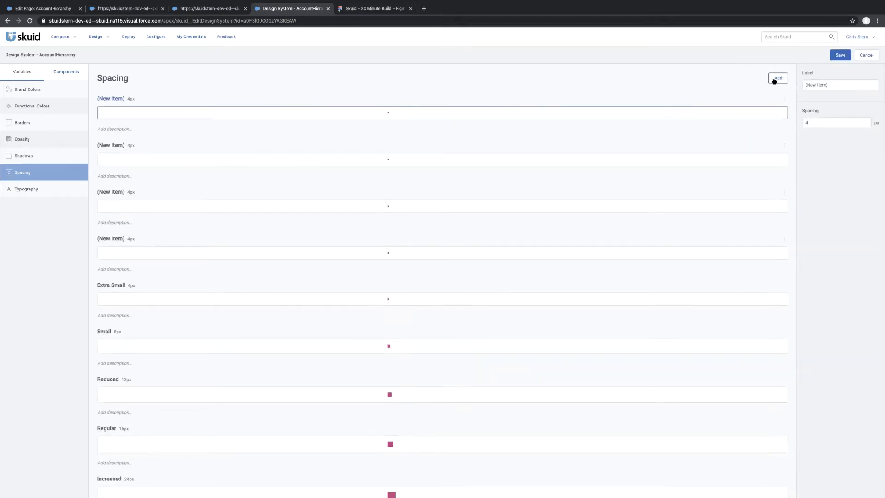
{"action": "left_click", "coordinate": [775, 80]}
{"action": "left_click", "coordinate": [775, 80]}
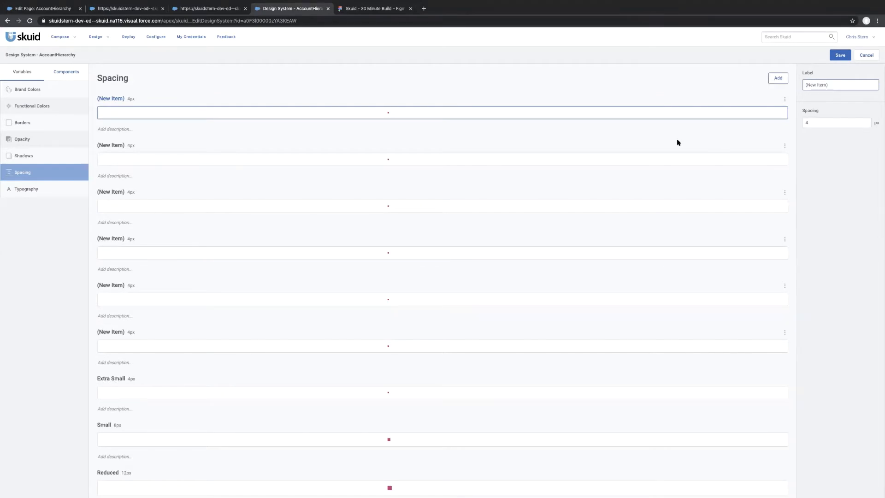
Label the lowest of the new spacing variables, directly above Extra Small, as 20px.
{"action": "left_click", "coordinate": [429, 349]}
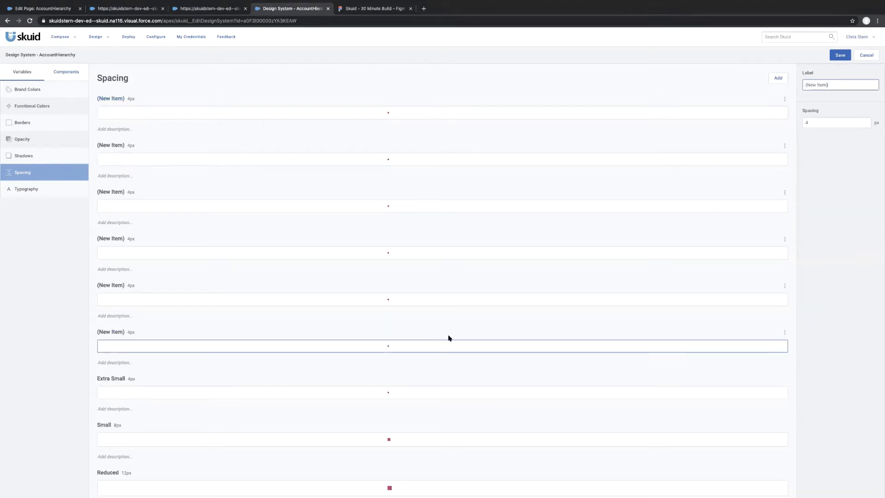
{"action": "left_click", "coordinate": [842, 86]}
{"action": "key", "text": "ctrl+a"}
{"action": "type", "text": "20px"}
{"action": "scroll", "coordinate": [408, 160], "scroll_direction": "down", "scroll_amount": 1}
{"action": "scroll", "coordinate": [408, 160], "scroll_direction": "down", "scroll_amount": 4}
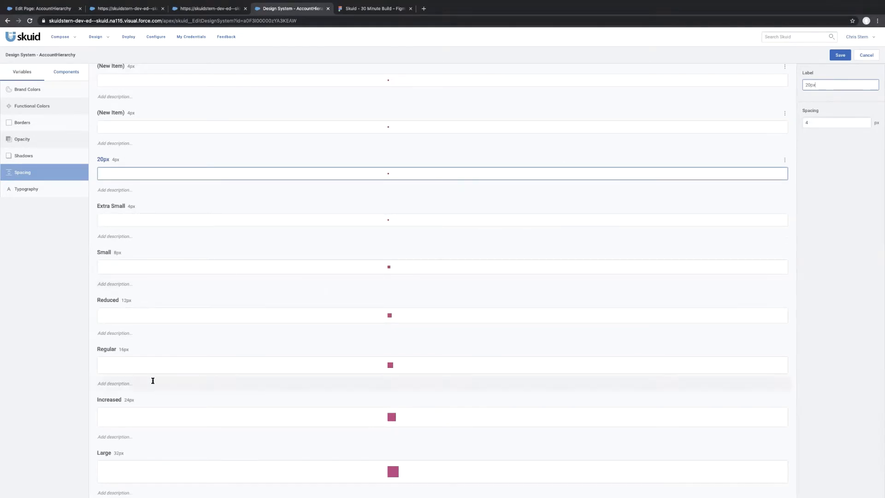
{"action": "scroll", "coordinate": [162, 407], "scroll_direction": "down", "scroll_amount": 2}
{"action": "scroll", "coordinate": [162, 407], "scroll_direction": "up", "scroll_amount": 2}
{"action": "scroll", "coordinate": [162, 407], "scroll_direction": "up", "scroll_amount": 4}
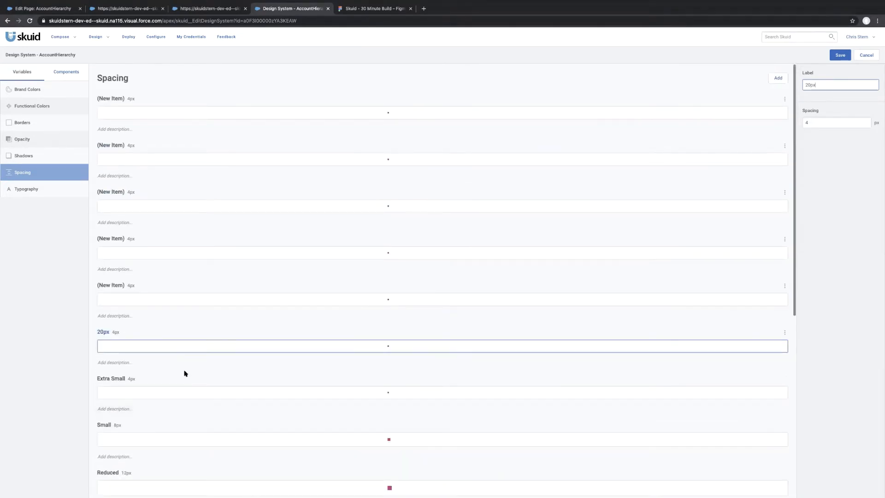
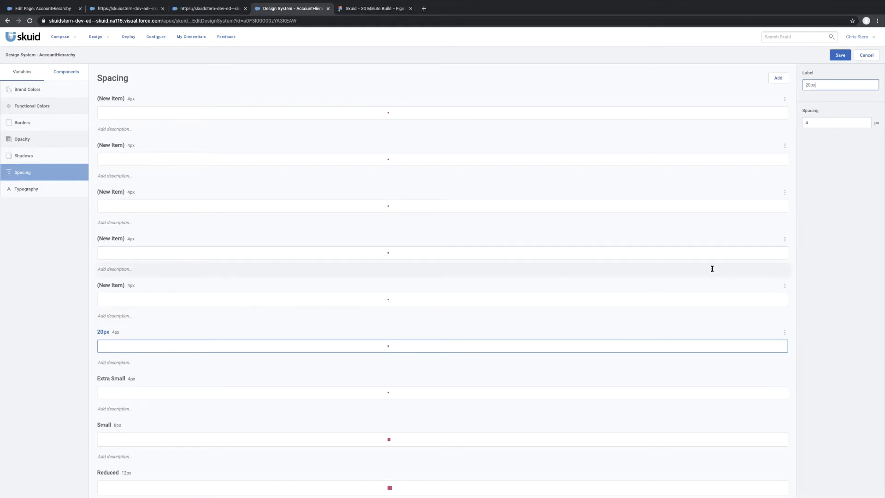
Set the 20px variable's spacing to 20 px, and give the unnamed variable directly above it 21 px spacing and the label 21px.
{"action": "left_click", "coordinate": [817, 120]}
{"action": "type", "text": "20"}
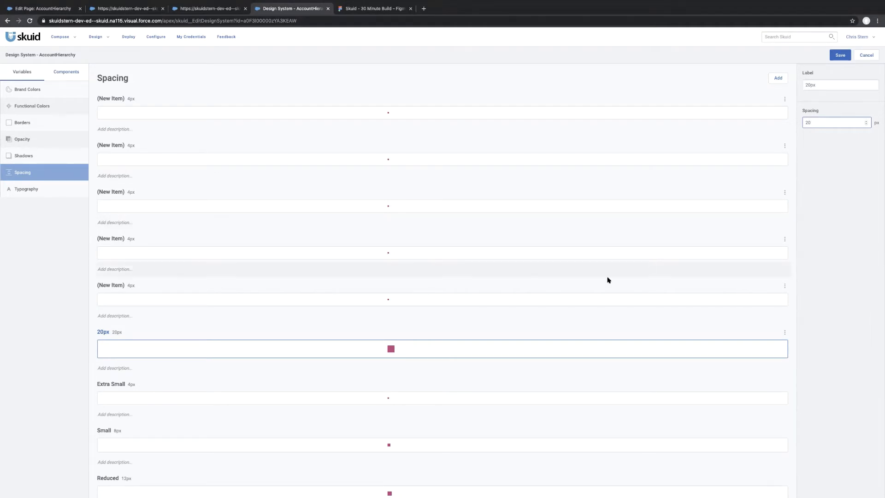
{"action": "left_click", "coordinate": [478, 300]}
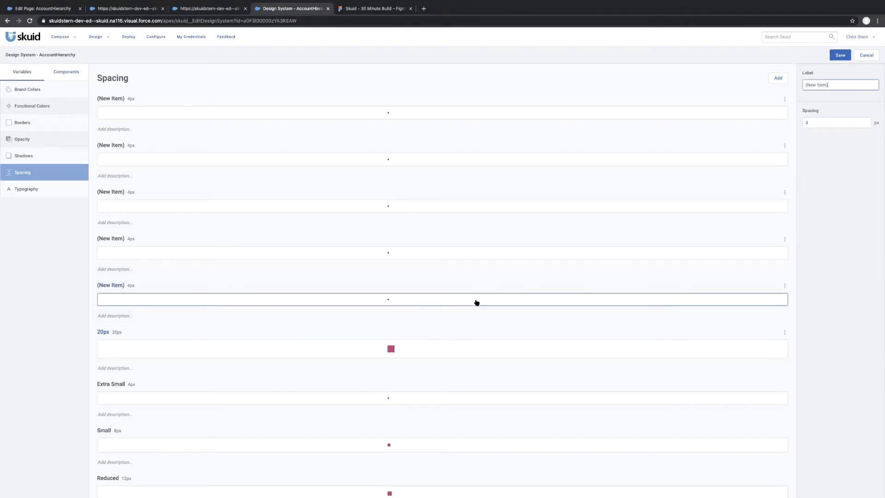
{"action": "left_click", "coordinate": [830, 128]}
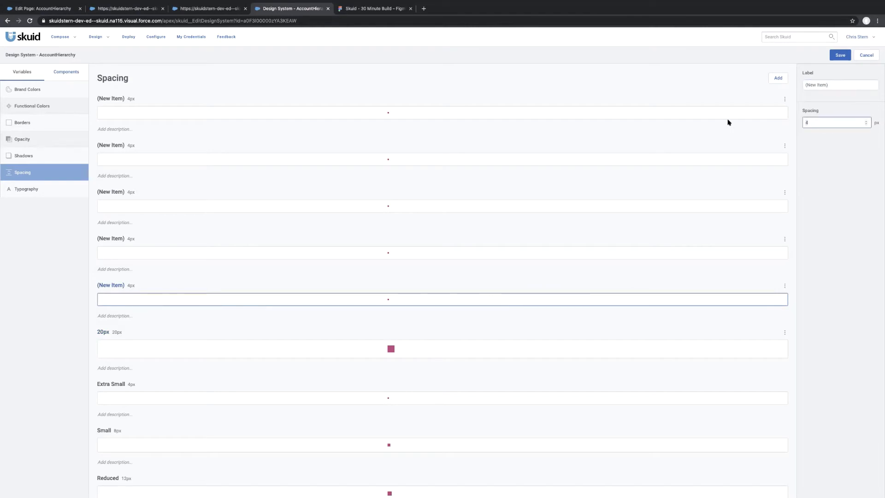
{"action": "type", "text": "21"}
{"action": "left_click", "coordinate": [840, 85]}
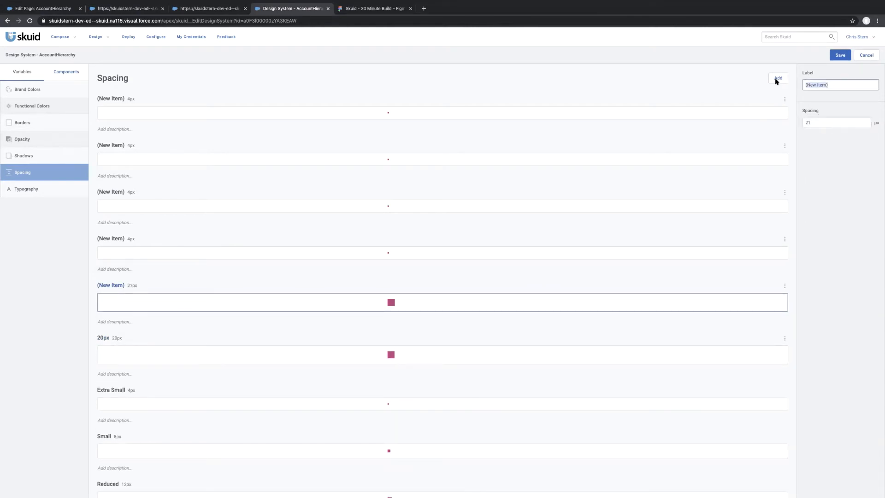
{"action": "type", "text": "21px"}
Set the unnamed spacing variable directly above 21px to 34 px and label it 34px.
{"action": "left_click", "coordinate": [467, 254]}
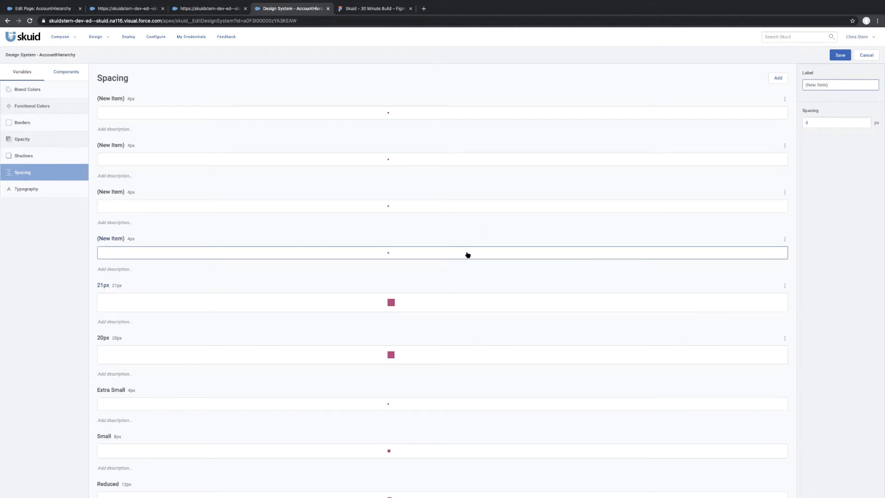
{"action": "left_click", "coordinate": [819, 122]}
{"action": "type", "text": "34"}
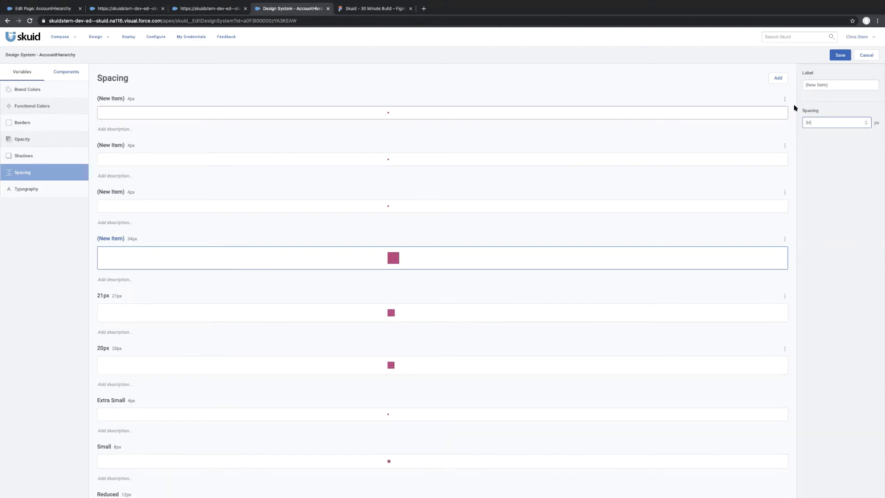
{"action": "left_click", "coordinate": [848, 85]}
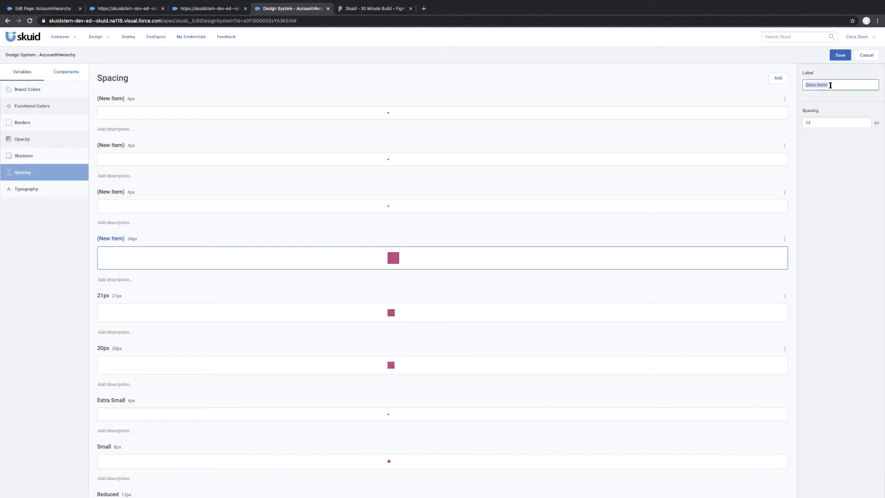
{"action": "type", "text": "34px"}
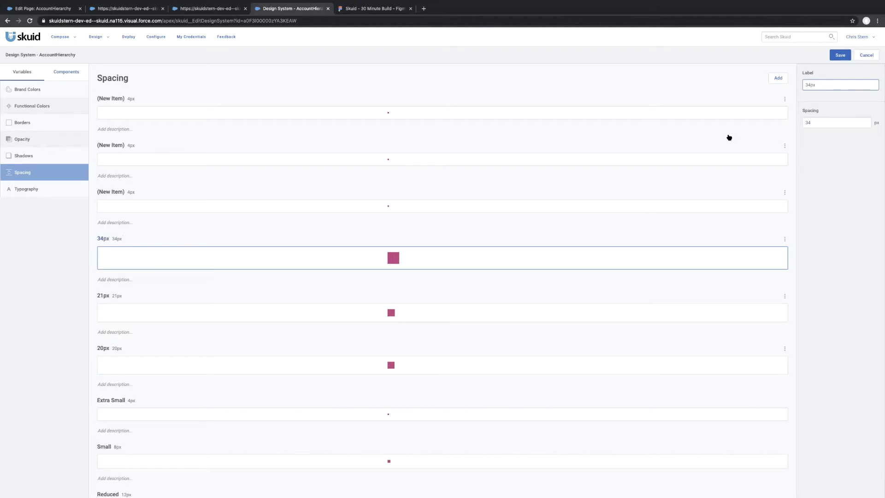
Label the unnamed spacing variable directly above 34px as 37px and set its spacing to 37 px.
{"action": "left_click", "coordinate": [630, 206]}
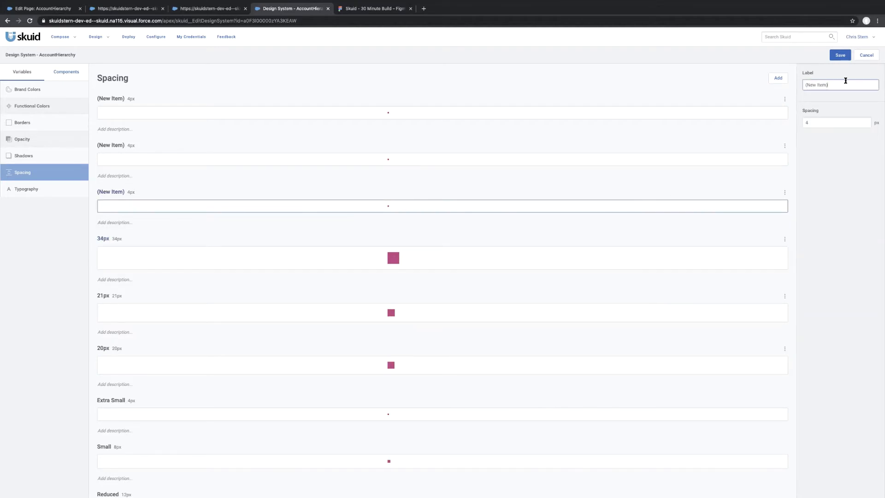
{"action": "left_click_drag", "start_coordinate": [846, 81], "coordinate": [744, 85]}
{"action": "type", "text": "37"}
{"action": "left_click", "coordinate": [812, 122]}
{"action": "type", "text": "37"}
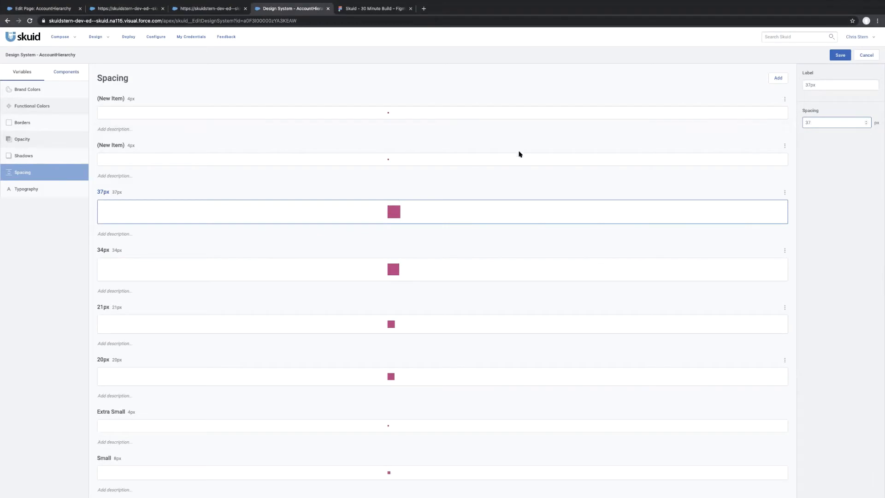
Set the unnamed spacing variable directly above 37px to 45 px and label it 45px.
{"action": "left_click", "coordinate": [508, 160]}
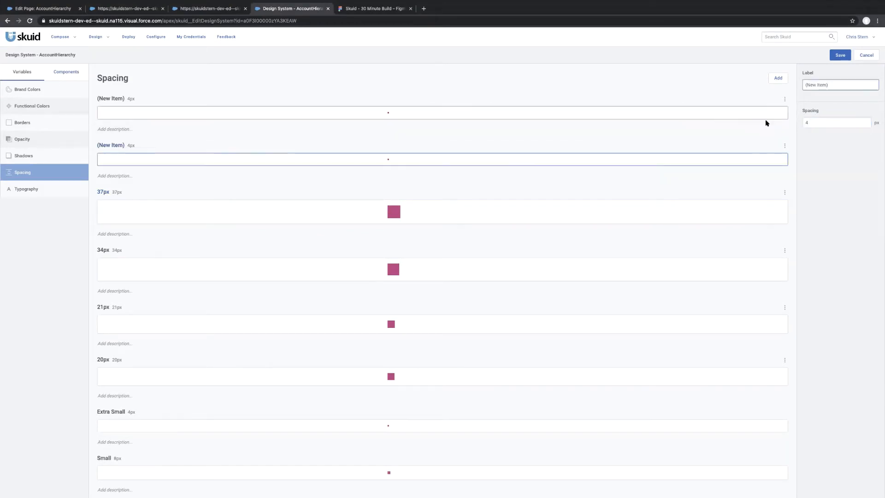
{"action": "left_click", "coordinate": [825, 124]}
{"action": "type", "text": "4"}
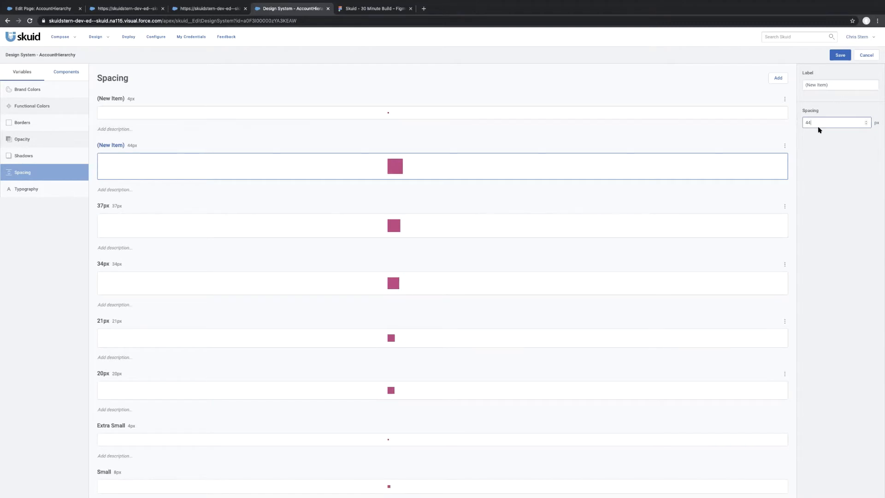
{"action": "key", "text": "Up"}
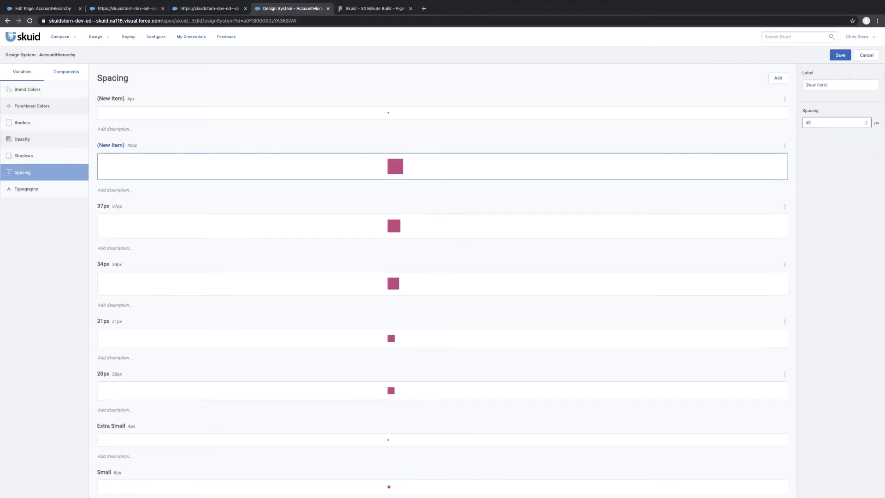
{"action": "left_click", "coordinate": [839, 86]}
{"action": "key", "text": "BackSpace"}
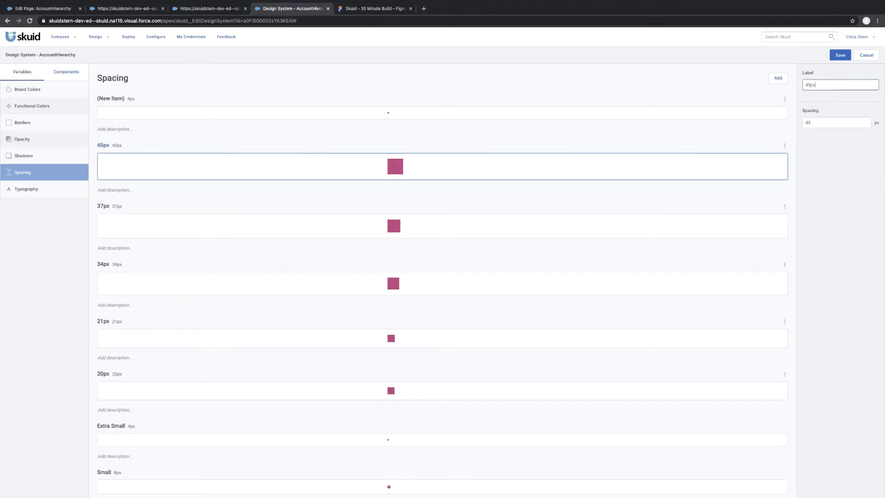
Label the last unnamed spacing variable 47px, set its spacing to 47 px, and save the design system.
{"action": "left_click", "coordinate": [568, 114]}
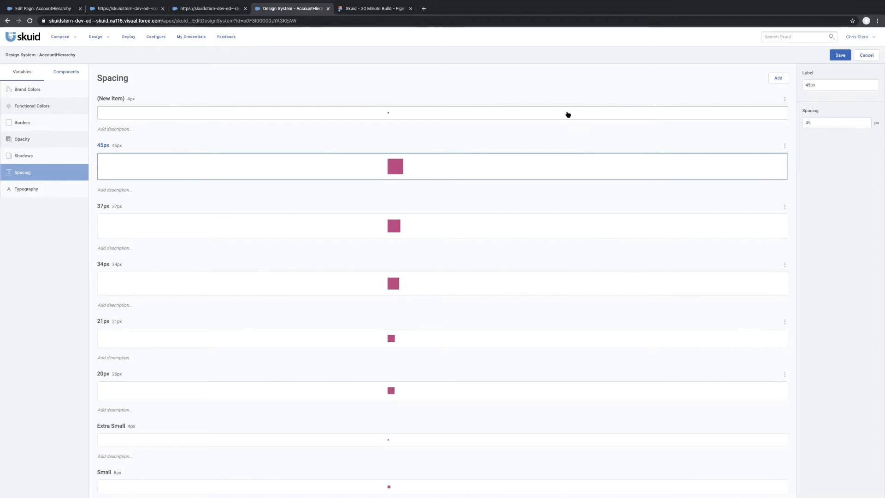
{"action": "left_click", "coordinate": [839, 86]}
{"action": "type", "text": "47"}
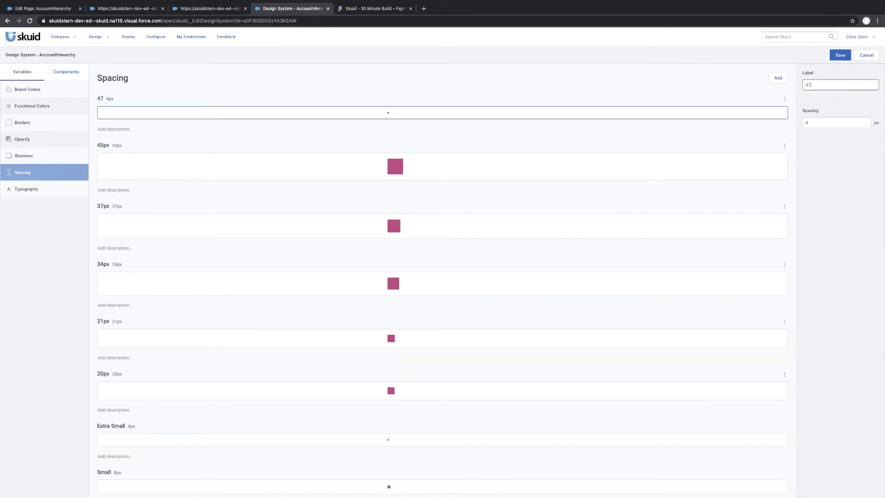
{"action": "type", "text": "px"}
{"action": "key", "text": "Tab"}
{"action": "type", "text": "7"}
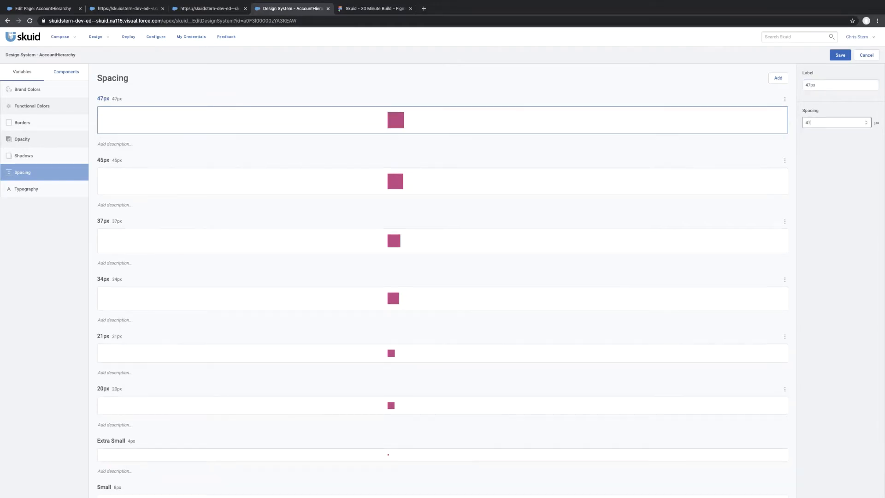
{"action": "left_click", "coordinate": [841, 56]}
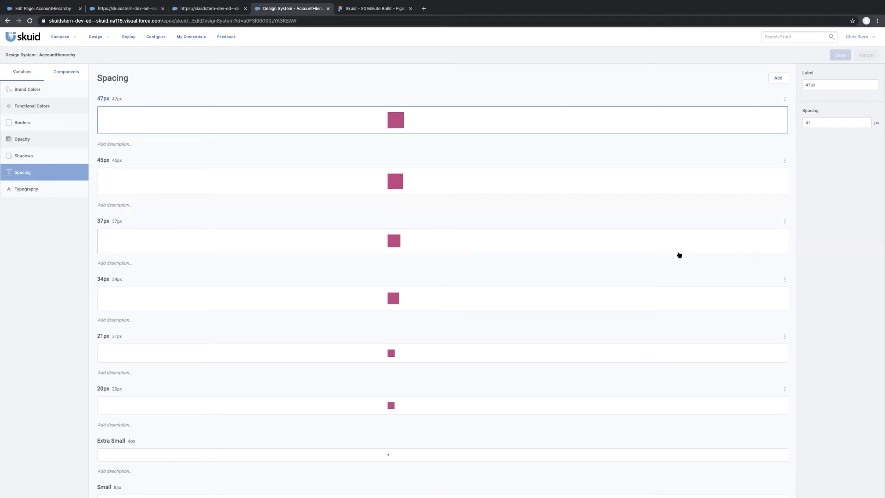
Examine the font CSS in the Figma mockup for the Add Case button, Open Cases label, account names, Pipeline by Stage and Nautilus Global - APAL headings.
{"action": "scroll", "coordinate": [678, 254], "scroll_direction": "down", "scroll_amount": 3}
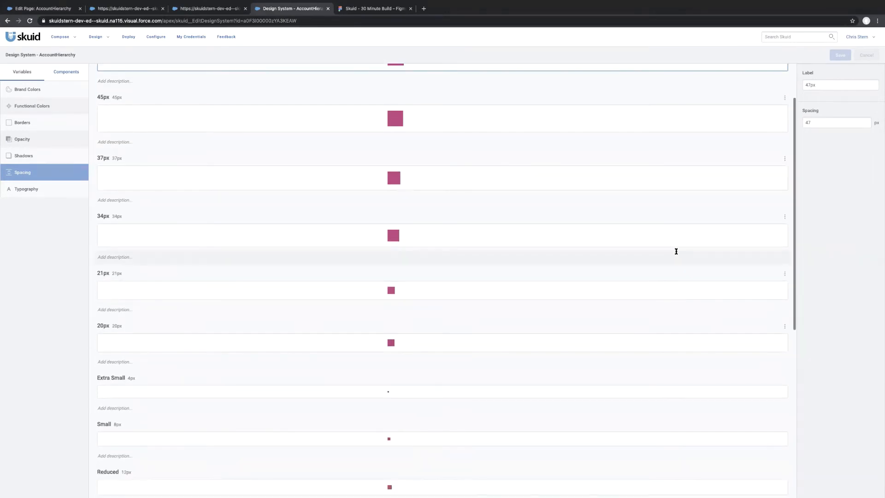
{"action": "left_click", "coordinate": [352, 12]}
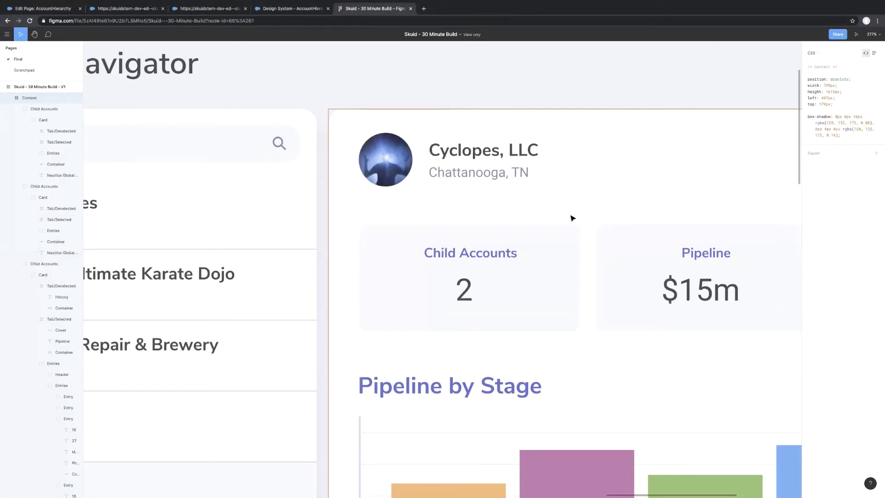
{"action": "scroll", "coordinate": [571, 216], "scroll_direction": "down", "scroll_amount": 10, "text": "ctrl"}
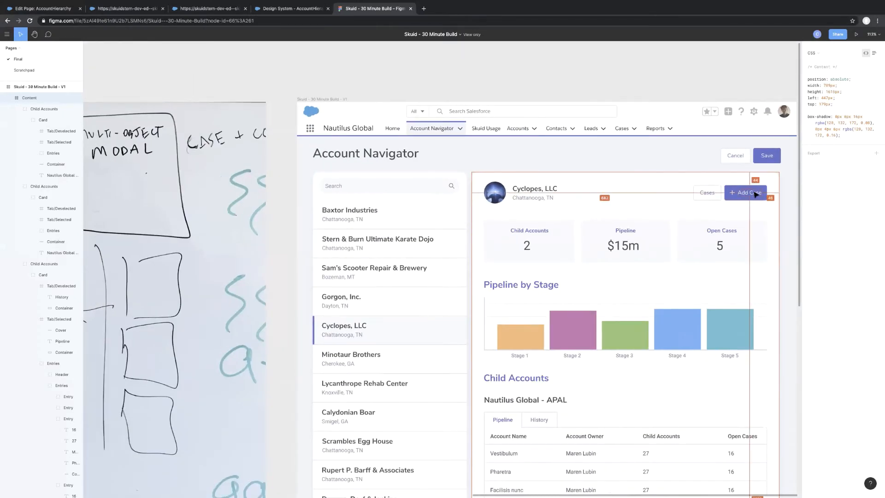
{"action": "left_click", "coordinate": [748, 194]}
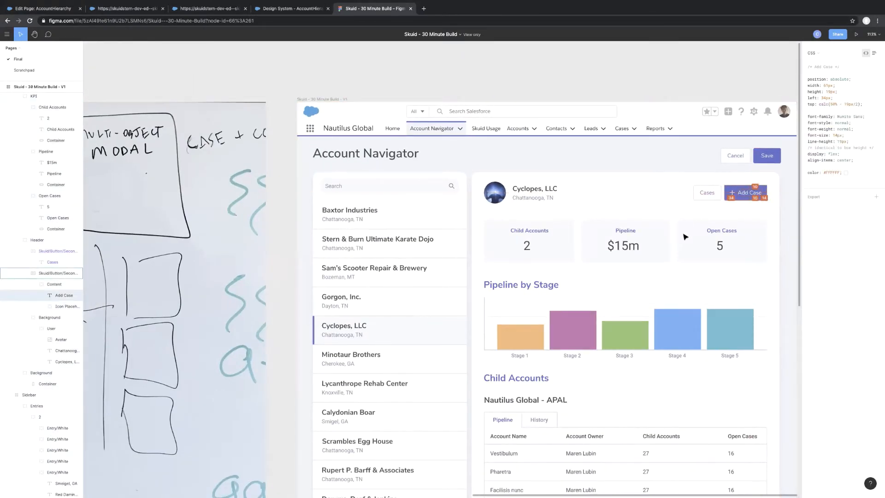
{"action": "left_click", "coordinate": [713, 231]}
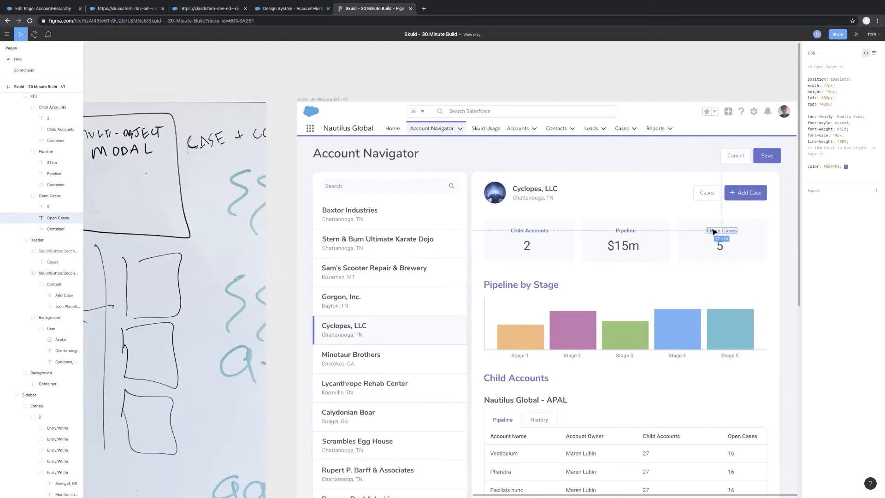
{"action": "left_click", "coordinate": [528, 199]}
{"action": "left_click", "coordinate": [530, 189]}
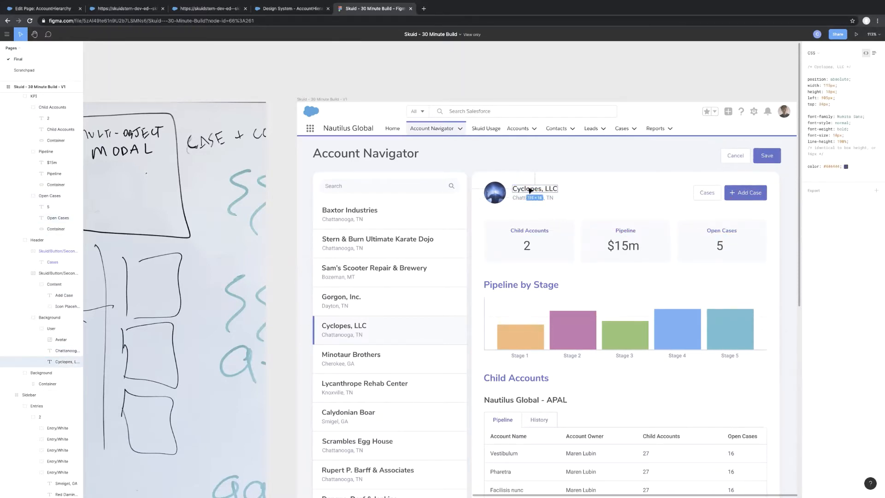
{"action": "left_click", "coordinate": [499, 286]}
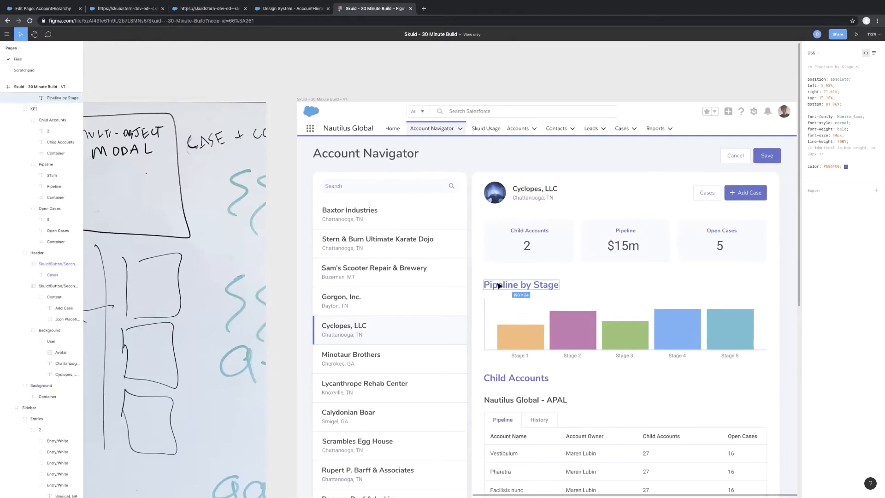
{"action": "left_click", "coordinate": [340, 211]}
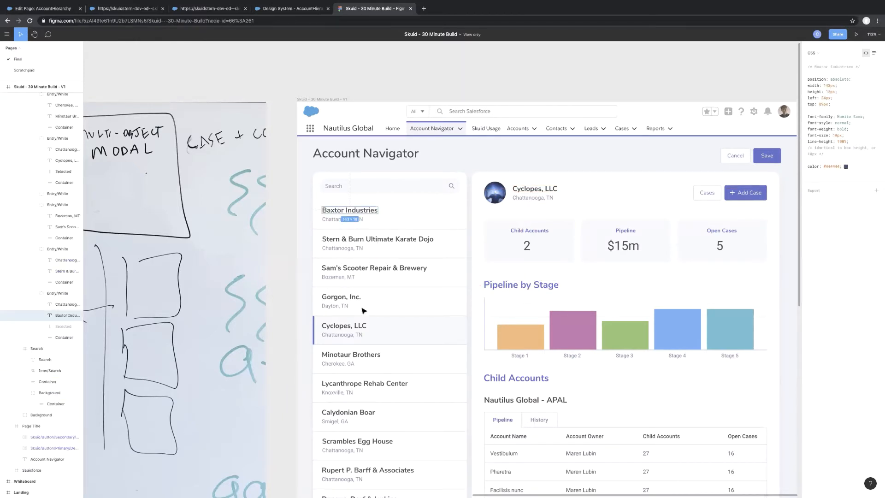
{"action": "left_click", "coordinate": [530, 401]}
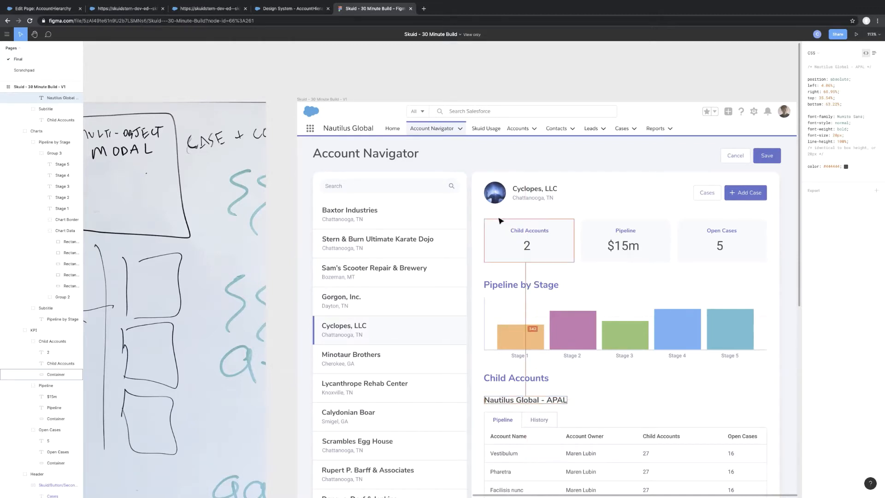
{"action": "left_click", "coordinate": [509, 286]}
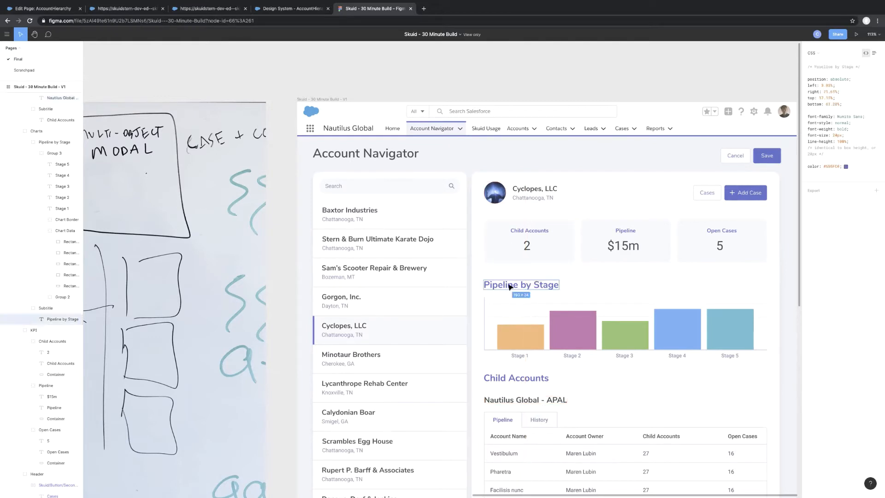
Switch back to the Skuid design system and add three new font size variables to its typography.
{"action": "left_click", "coordinate": [279, 9]}
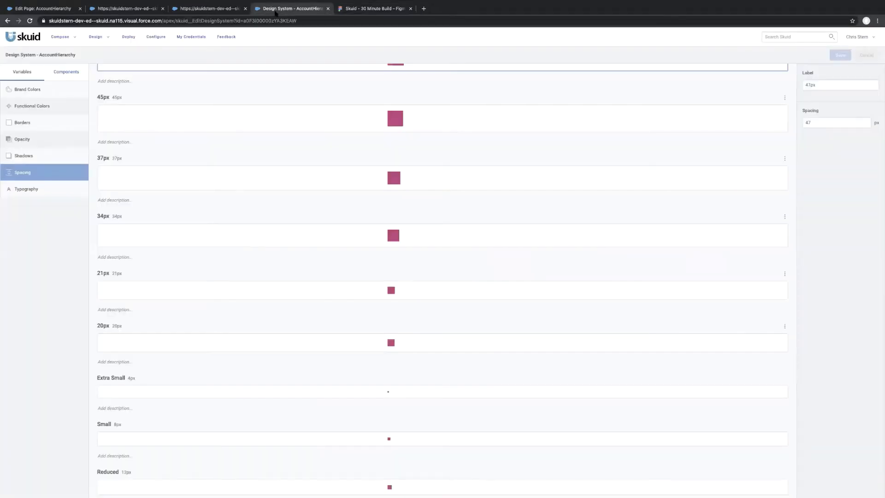
{"action": "left_click", "coordinate": [45, 189]}
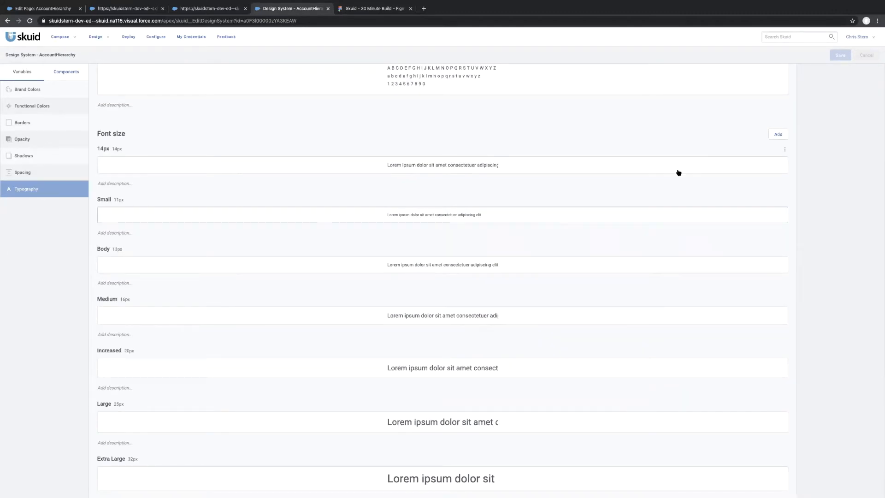
{"action": "left_click", "coordinate": [776, 135]}
{"action": "left_click", "coordinate": [776, 135]}
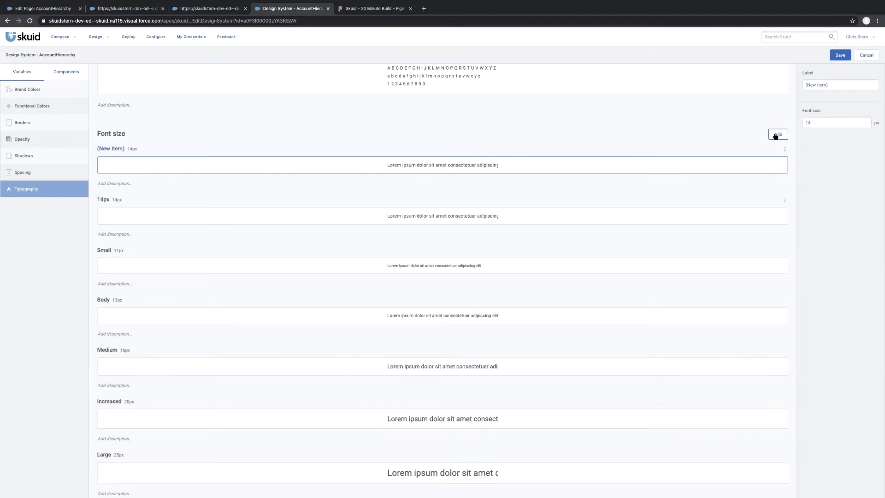
{"action": "left_click", "coordinate": [776, 135]}
Label the new font size variable directly above 14px as 18px and set its font size to 18 px.
{"action": "left_click", "coordinate": [571, 271]}
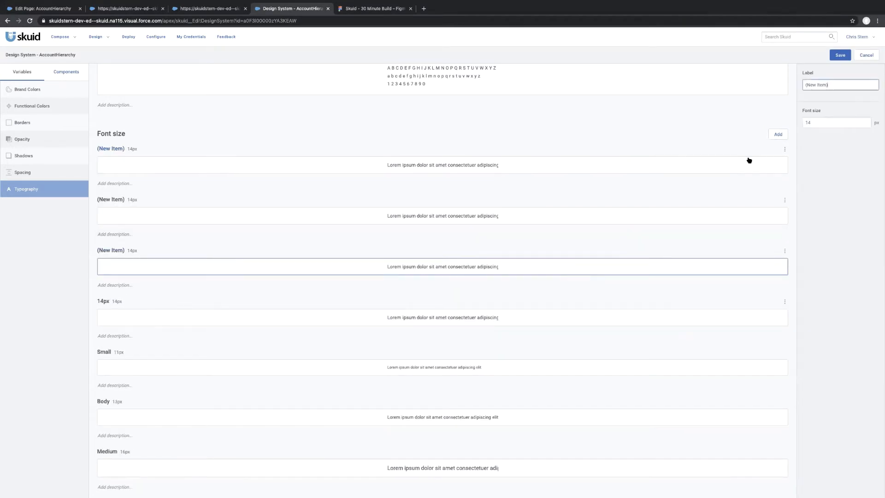
{"action": "key", "text": "ctrl+a"}
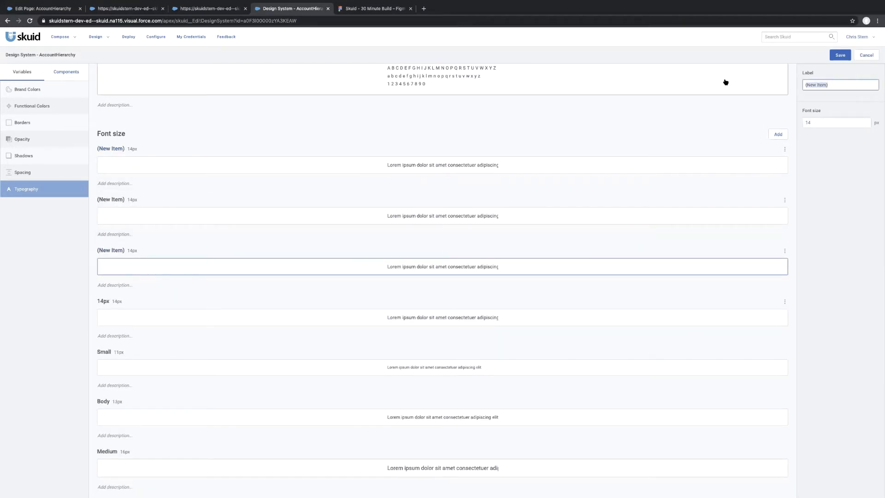
{"action": "type", "text": "18px"}
{"action": "key", "text": "Tab"}
{"action": "type", "text": "18"}
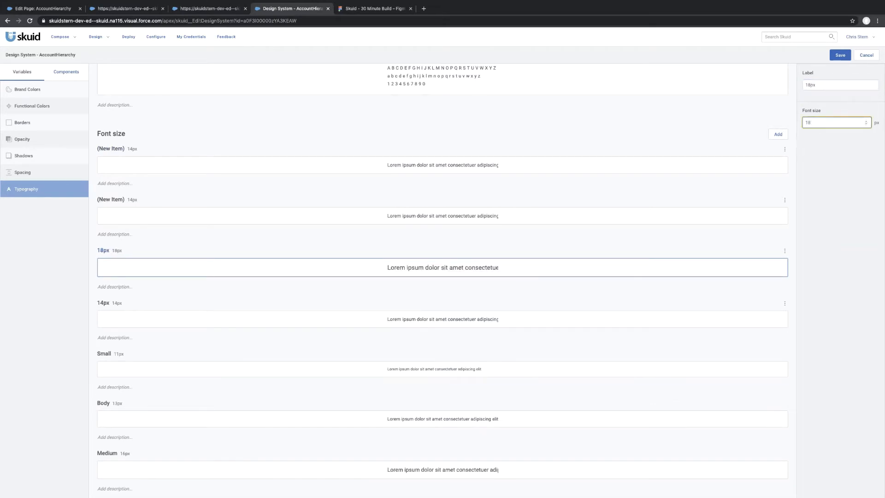
Label the new font size variable directly above 18px as 20px and set its font size to 20 px.
{"action": "left_click", "coordinate": [529, 220]}
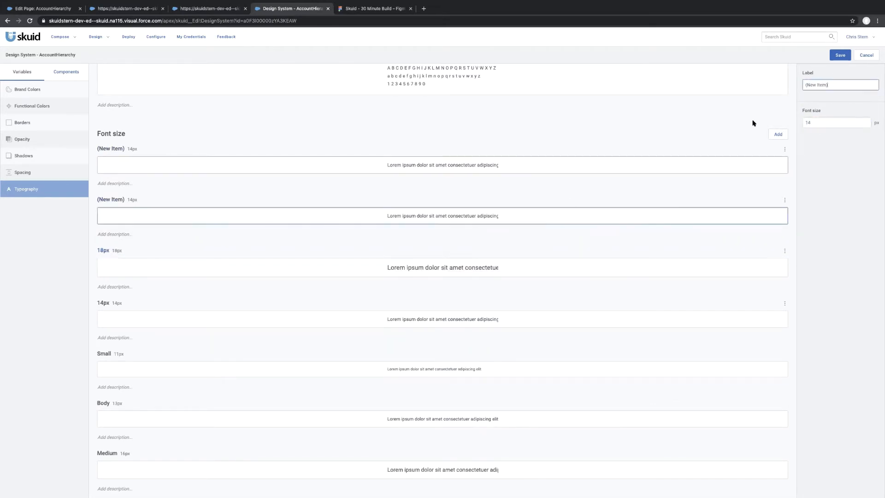
{"action": "type", "text": "2"}
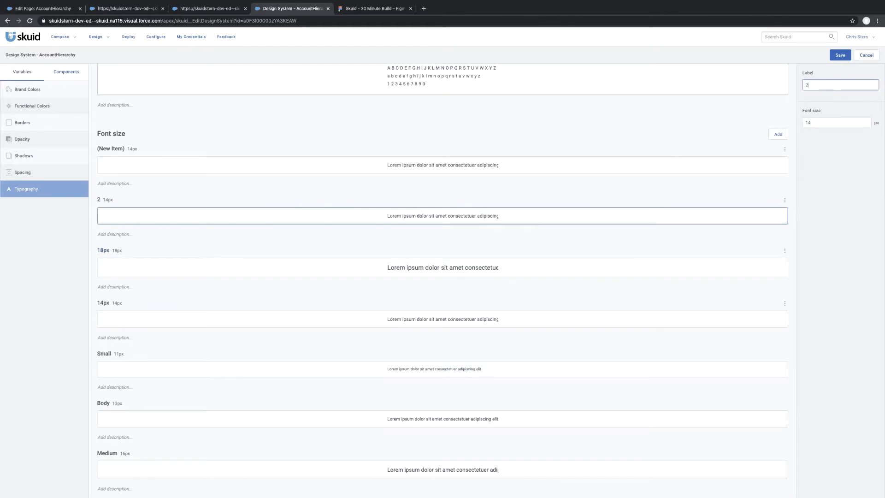
{"action": "type", "text": "0px"}
{"action": "key", "text": "Tab"}
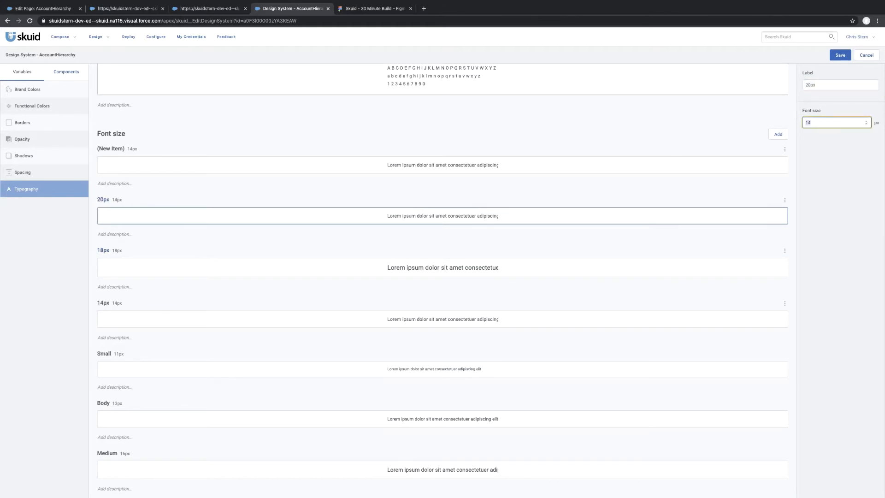
{"action": "type", "text": "20"}
Label the last unnamed font size variable 24px, set its font size to 24 px, and save the design system.
{"action": "left_click", "coordinate": [341, 166]}
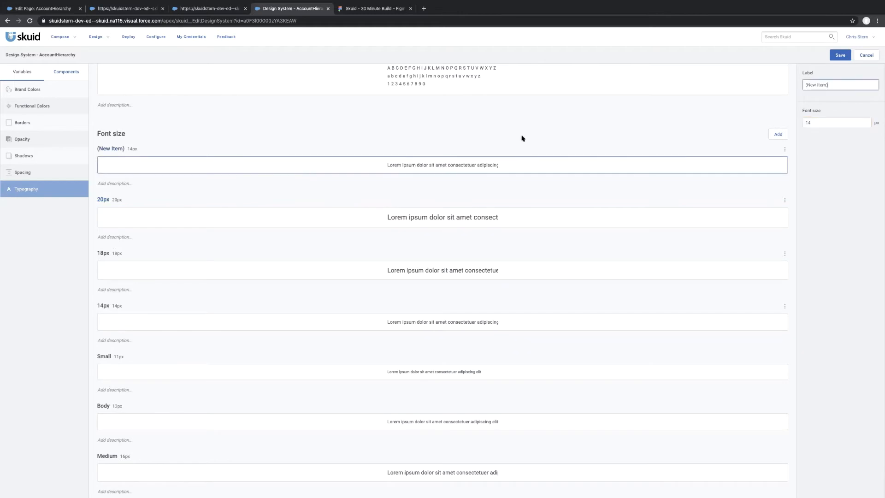
{"action": "triple_click", "coordinate": [839, 85]}
{"action": "type", "text": "24px"}
{"action": "double_click", "coordinate": [819, 122]}
{"action": "type", "text": "24"}
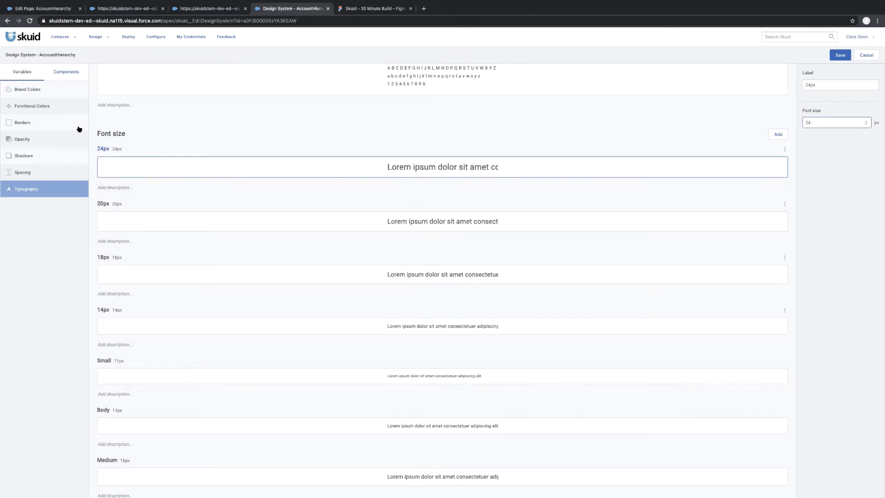
{"action": "left_click", "coordinate": [839, 55]}
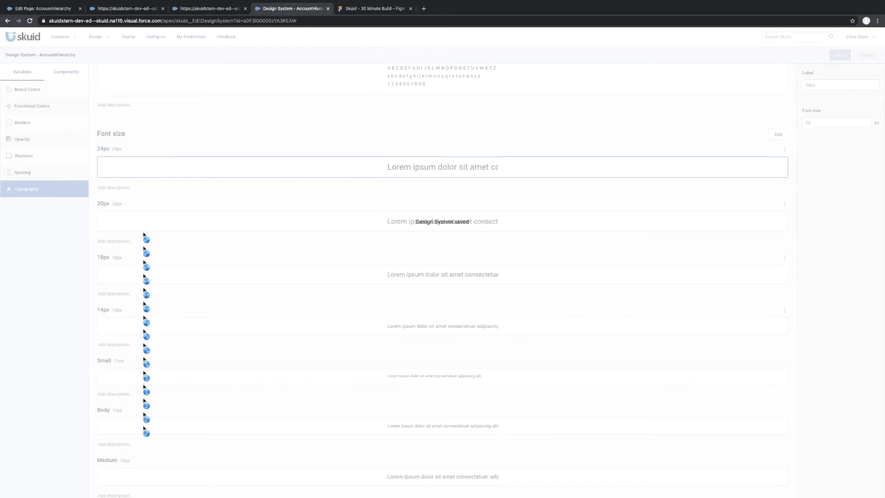
Glance at the Figma mockup, return to the Skuid design system, and open the default variant of the Chart component.
{"action": "left_click", "coordinate": [375, 8]}
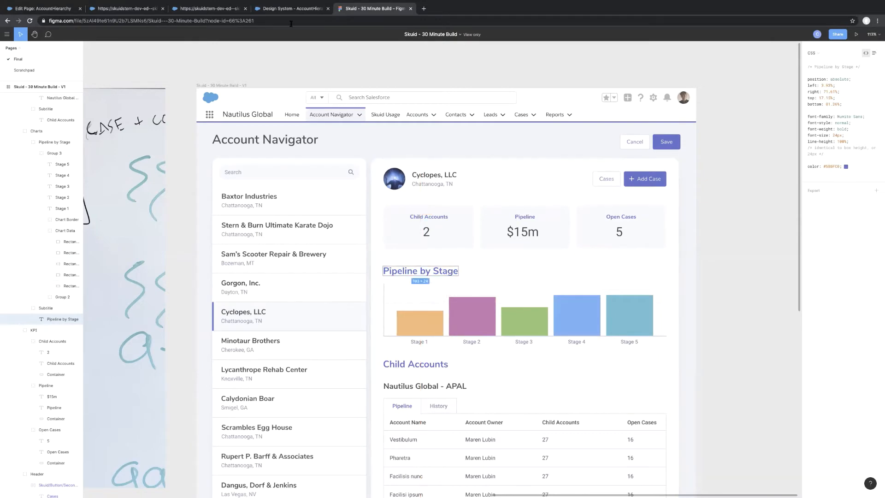
{"action": "left_click", "coordinate": [287, 9]}
{"action": "mouse_move", "coordinate": [62, 37]}
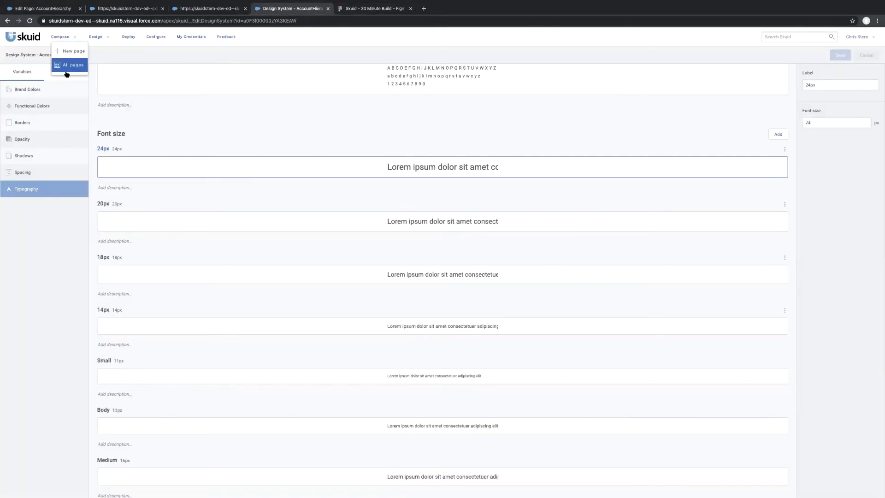
{"action": "left_click", "coordinate": [65, 72]}
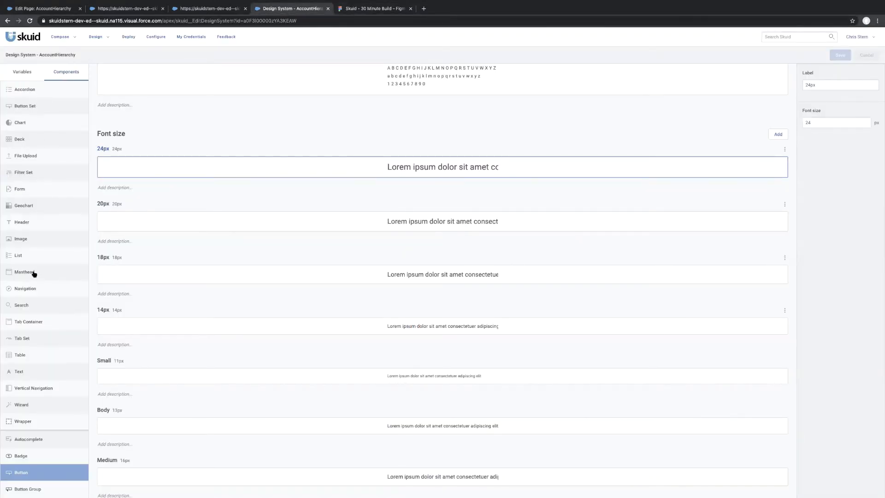
{"action": "scroll", "coordinate": [33, 273], "scroll_direction": "down", "scroll_amount": 3}
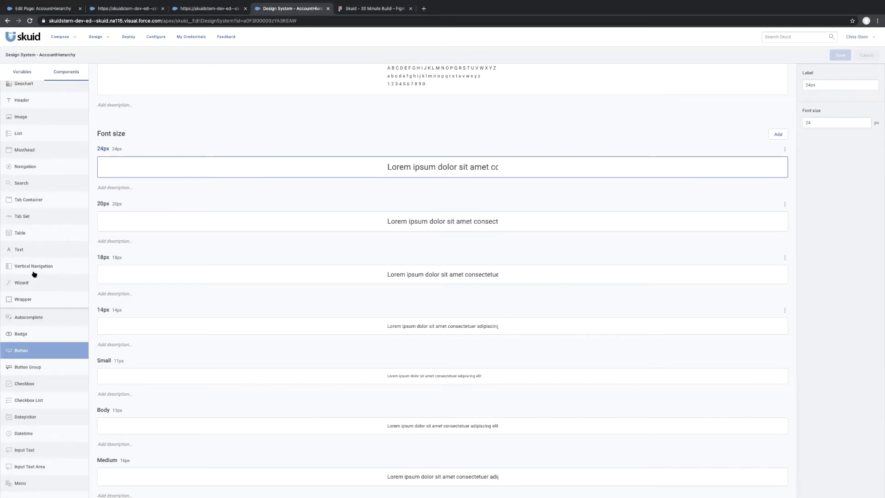
{"action": "scroll", "coordinate": [33, 273], "scroll_direction": "up", "scroll_amount": 3}
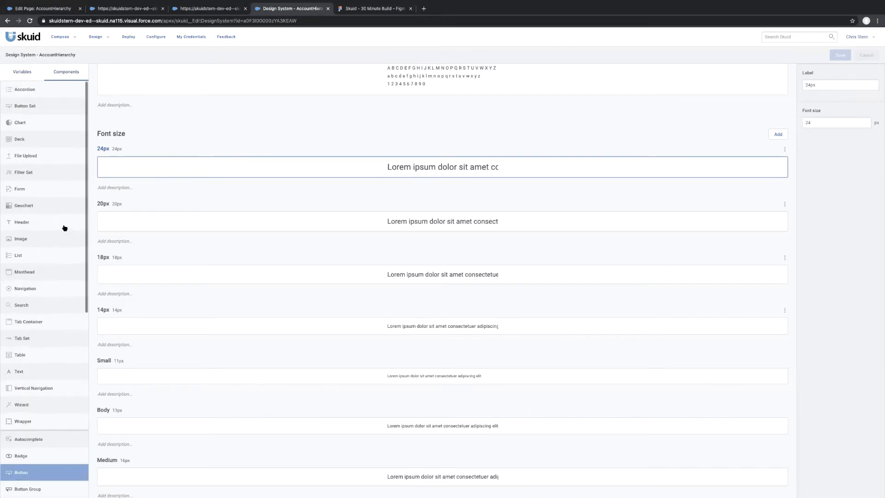
{"action": "left_click", "coordinate": [34, 123]}
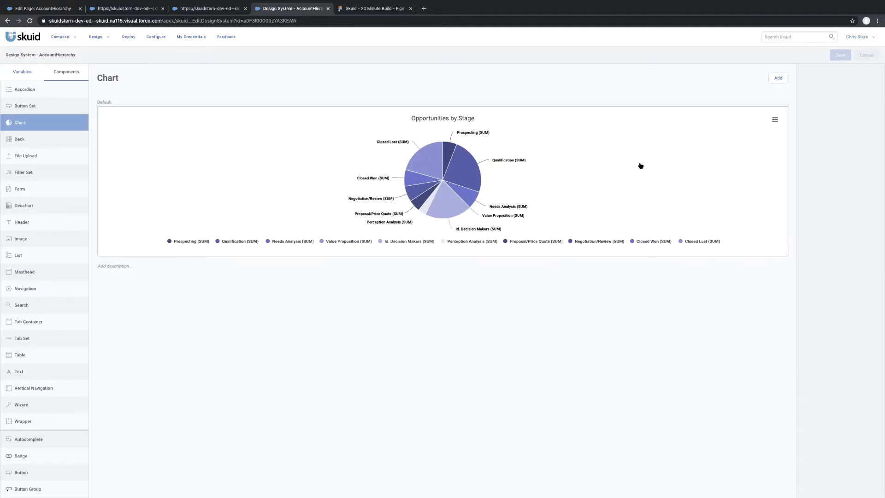
{"action": "left_click", "coordinate": [624, 193]}
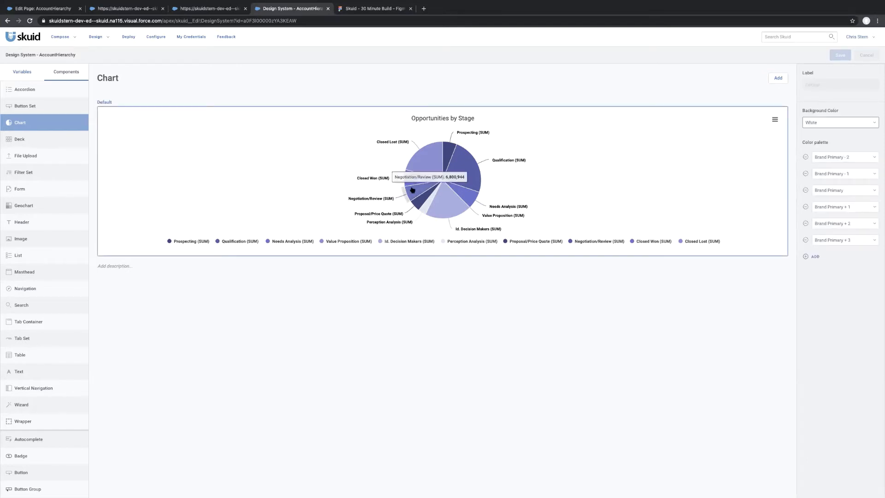
Check the style variant choices for the Pipeline by Stage chart in the AccountHierarchy page editor.
{"action": "left_click", "coordinate": [50, 9]}
{"action": "scroll", "coordinate": [234, 370], "scroll_direction": "down", "scroll_amount": 5}
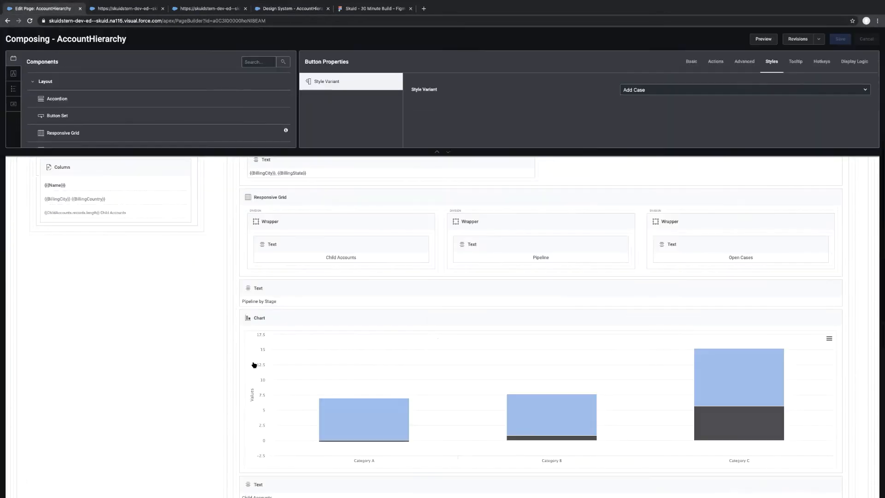
{"action": "left_click", "coordinate": [384, 316]}
{"action": "left_click", "coordinate": [793, 61]}
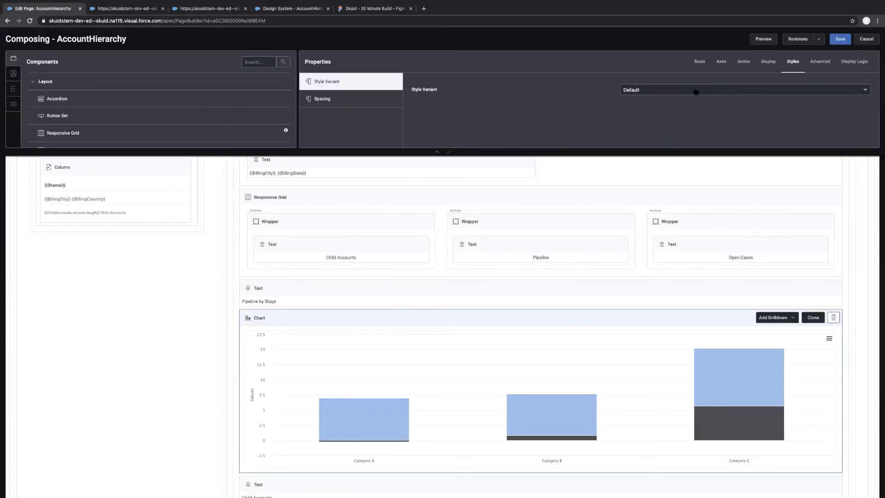
{"action": "left_click", "coordinate": [655, 90]}
{"action": "left_click", "coordinate": [653, 110]}
Switch back to the design system and set the default chart's first two palette colors to Chart Teal and Chart Blue.
{"action": "left_click", "coordinate": [285, 8]}
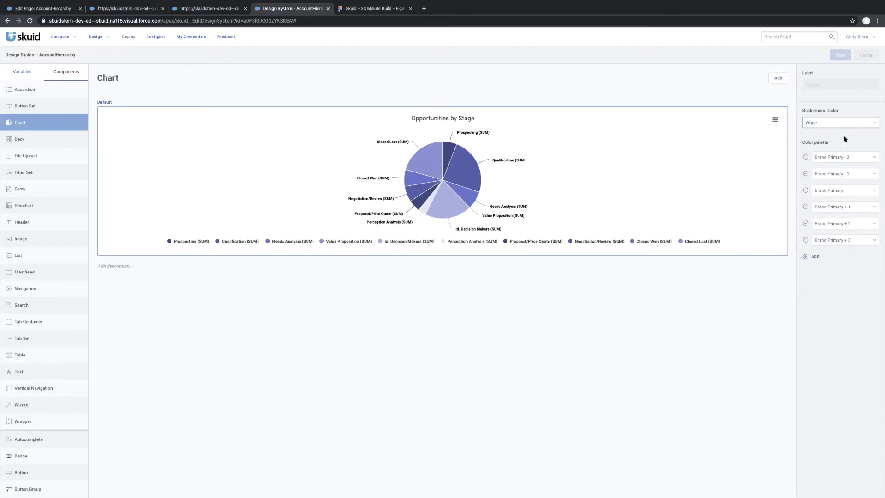
{"action": "left_click", "coordinate": [866, 158]}
{"action": "scroll", "coordinate": [842, 251], "scroll_direction": "down", "scroll_amount": 5}
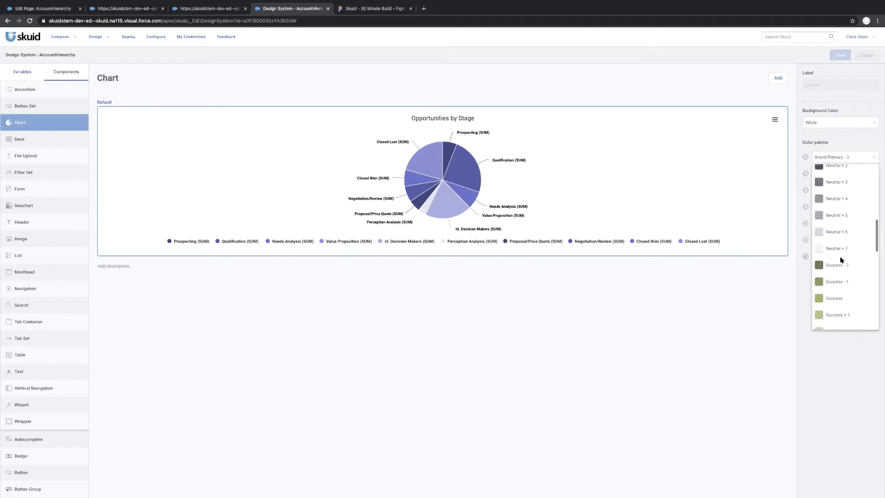
{"action": "scroll", "coordinate": [842, 261], "scroll_direction": "down", "scroll_amount": 8}
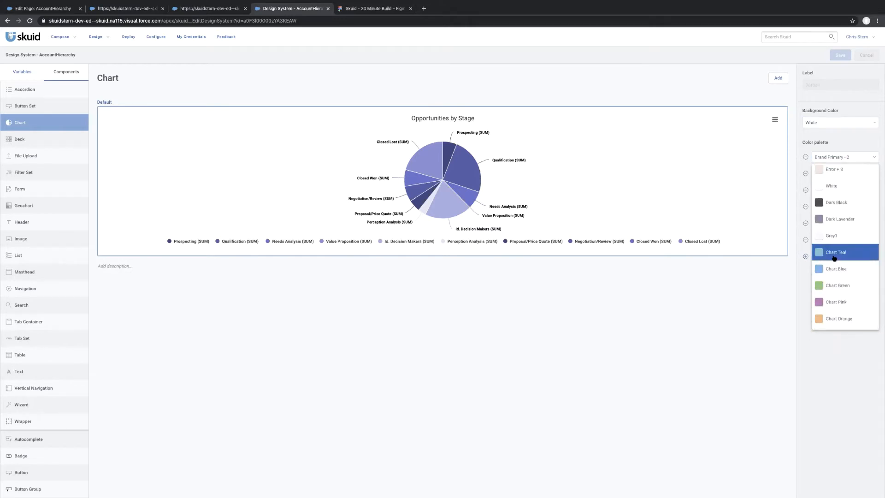
{"action": "left_click", "coordinate": [835, 254]}
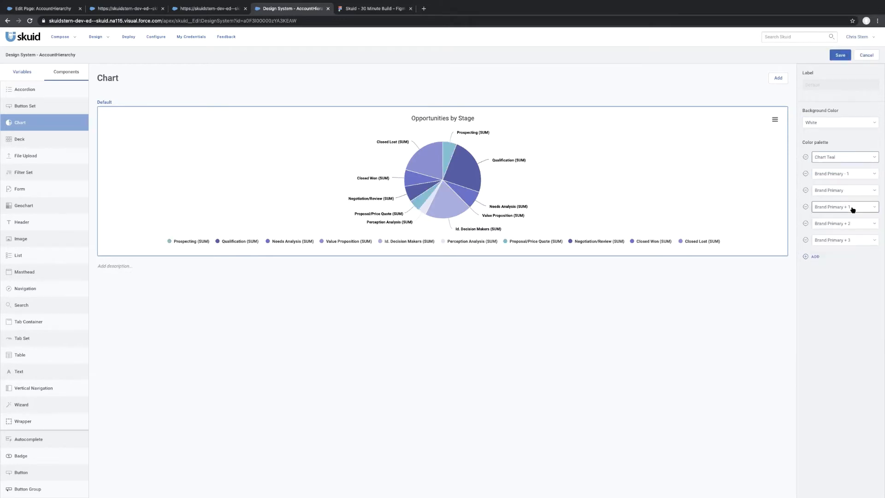
{"action": "left_click", "coordinate": [835, 175]}
{"action": "scroll", "coordinate": [838, 326], "scroll_direction": "down", "scroll_amount": 10}
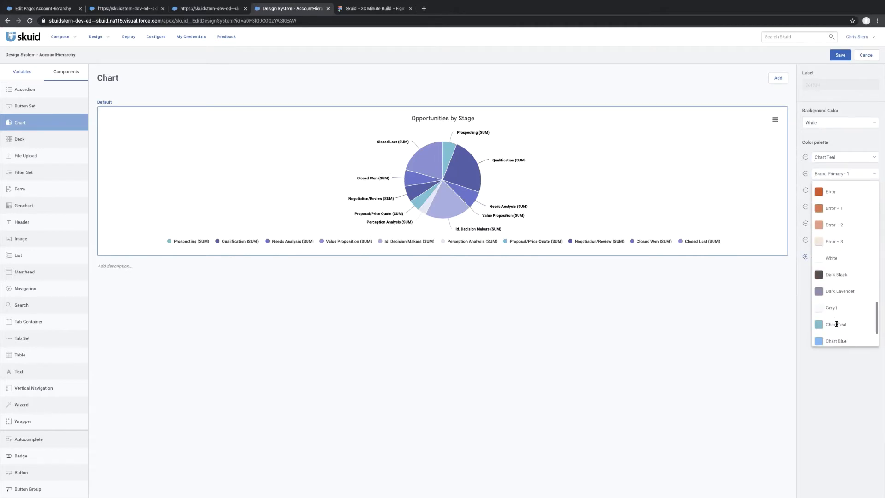
{"action": "left_click", "coordinate": [837, 339]}
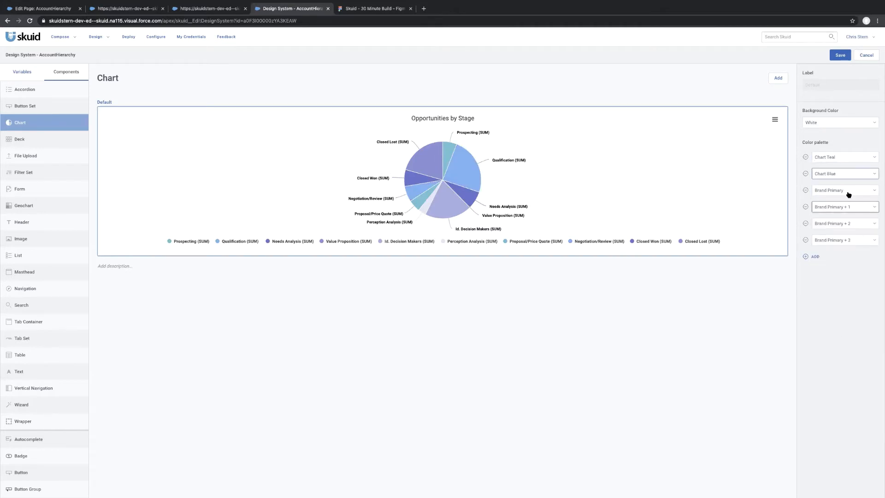
Set the default chart's third palette color to Chart Green and the fourth to Chart Pink.
{"action": "left_click", "coordinate": [842, 191]}
{"action": "scroll", "coordinate": [836, 257], "scroll_direction": "down", "scroll_amount": 10}
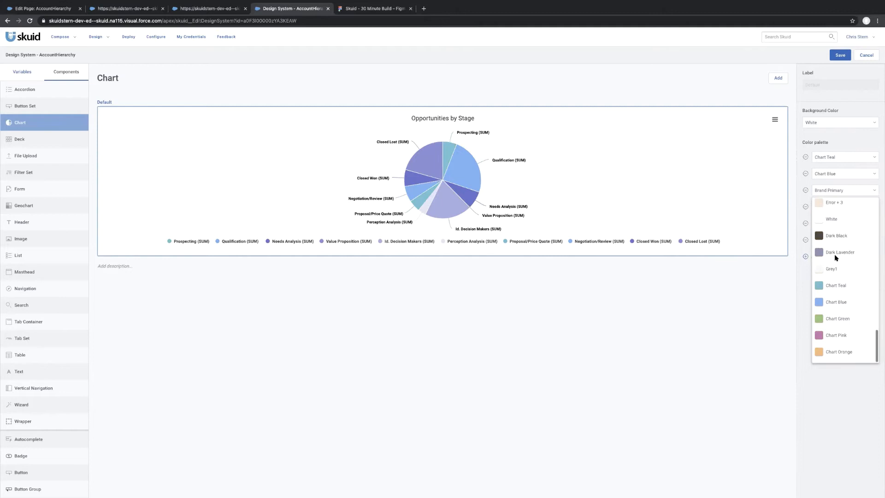
{"action": "left_click", "coordinate": [837, 319]}
{"action": "left_click", "coordinate": [827, 207]}
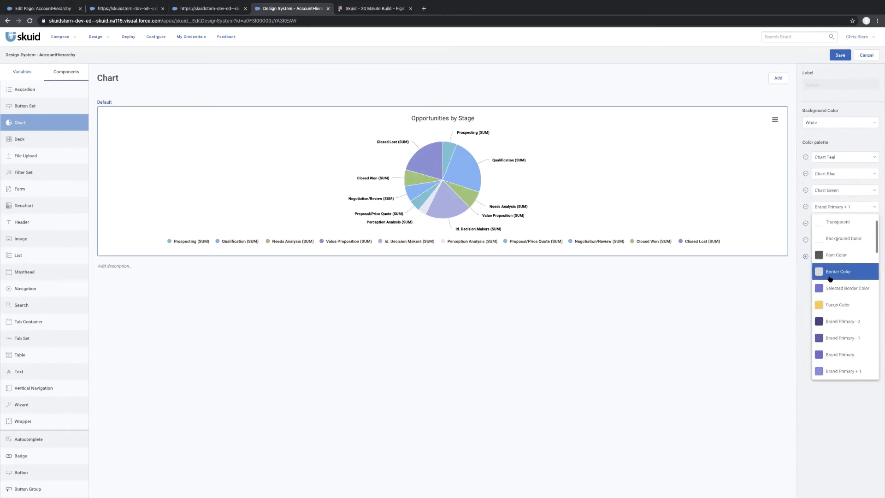
{"action": "left_click", "coordinate": [834, 355]}
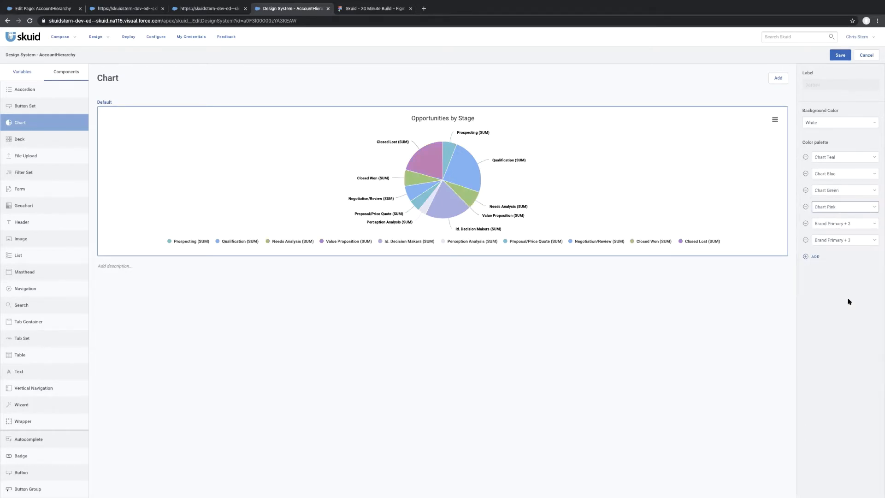
Set the chart's fifth palette color to Chart Orange, remove the leftover Brand Primary + 3 color, and save the design system.
{"action": "left_click", "coordinate": [828, 223]}
{"action": "scroll", "coordinate": [842, 311], "scroll_direction": "down", "scroll_amount": 3}
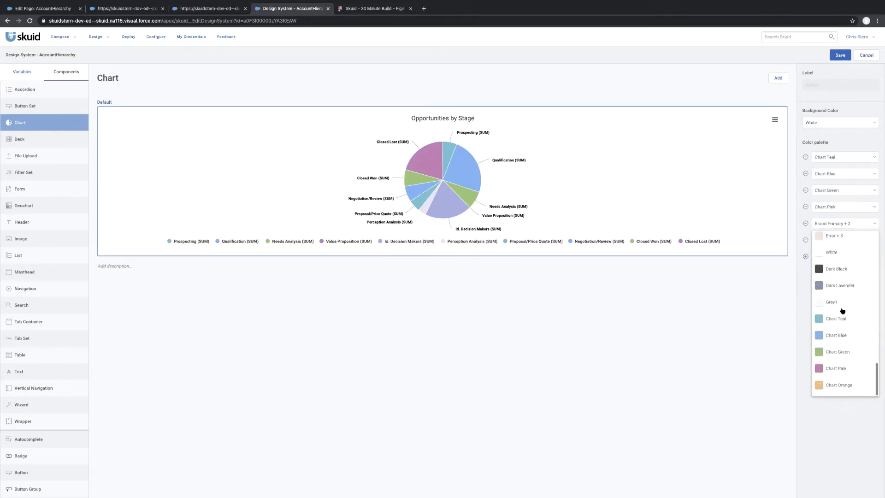
{"action": "left_click", "coordinate": [833, 386]}
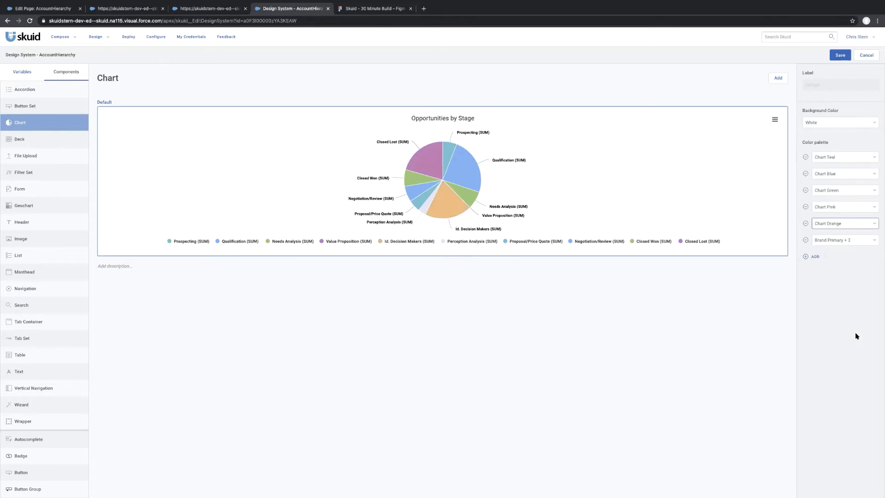
{"action": "left_click", "coordinate": [806, 240]}
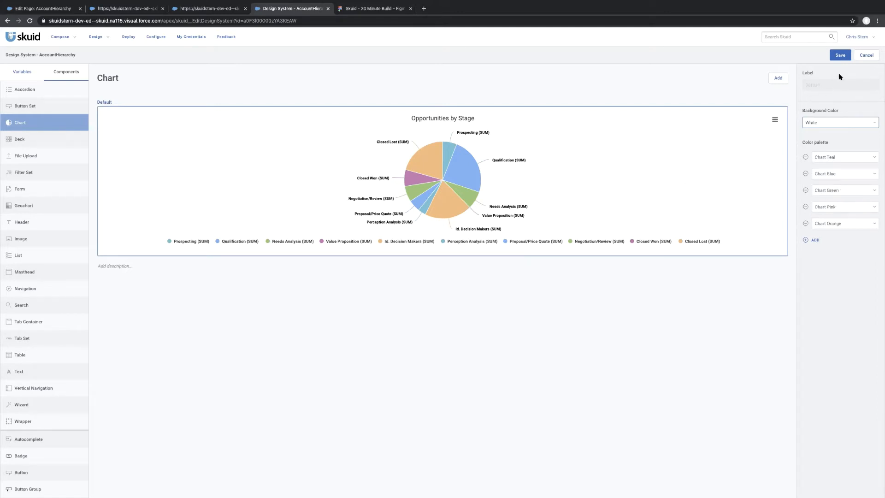
{"action": "left_click", "coordinate": [839, 55]}
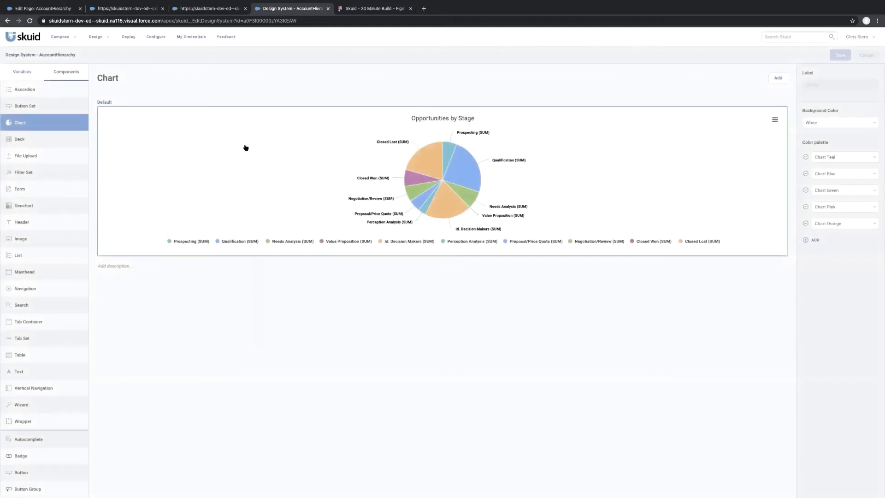
Reload the AccountHierarchy preview and compare its chart and child account sections with the Figma mockup and the finished Skuid_AccountHierarchy page.
{"action": "left_click", "coordinate": [127, 9]}
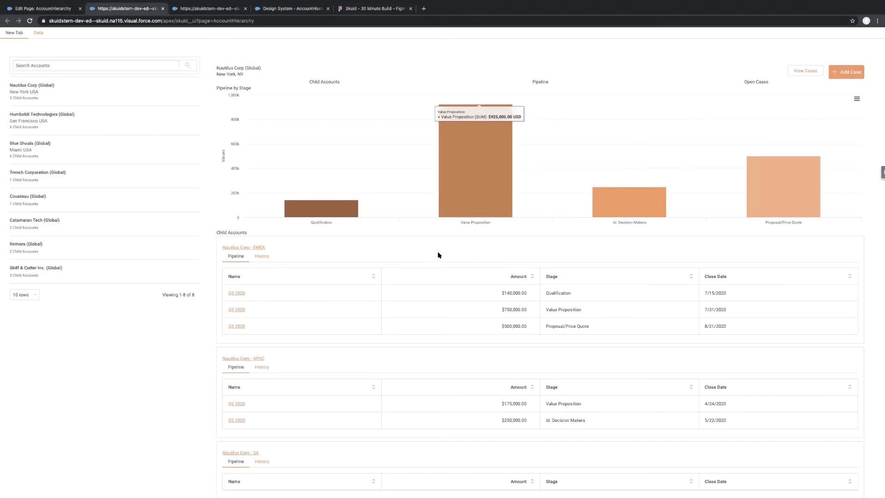
{"action": "key", "text": "super+r"}
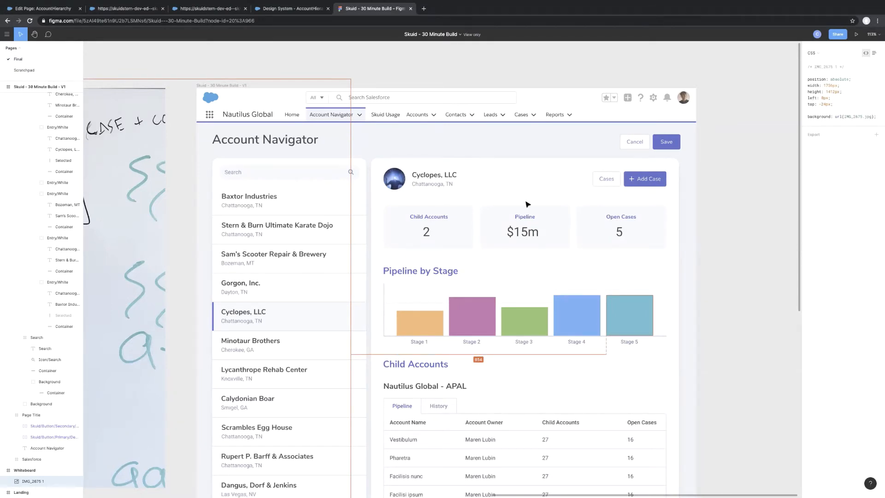
{"action": "scroll", "coordinate": [473, 338], "scroll_direction": "down", "scroll_amount": 5}
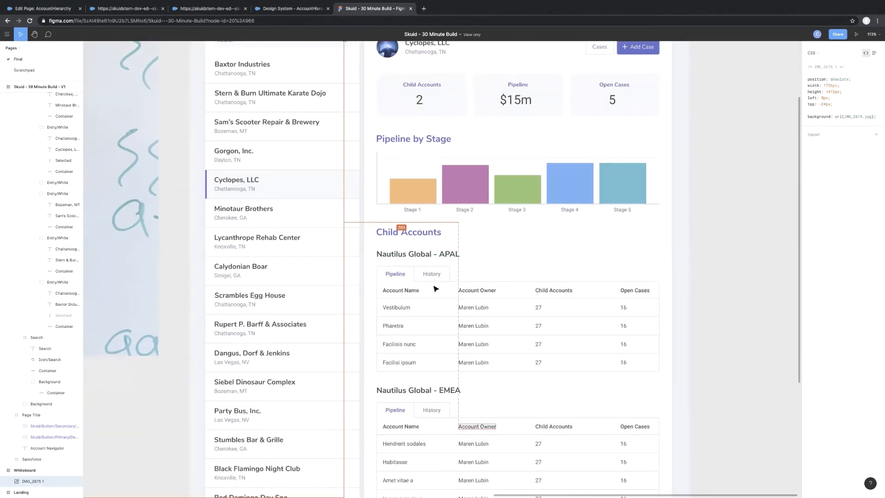
{"action": "left_click", "coordinate": [275, 11]}
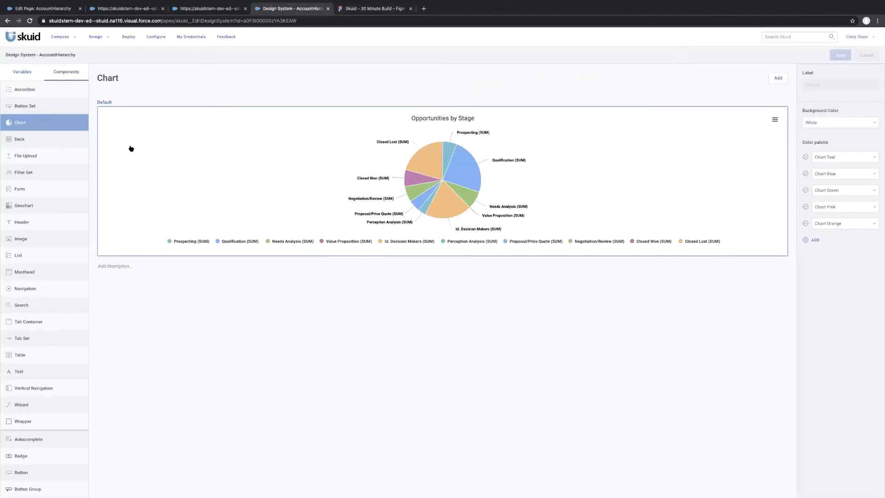
{"action": "key", "text": "ctrl+shift+Tab"}
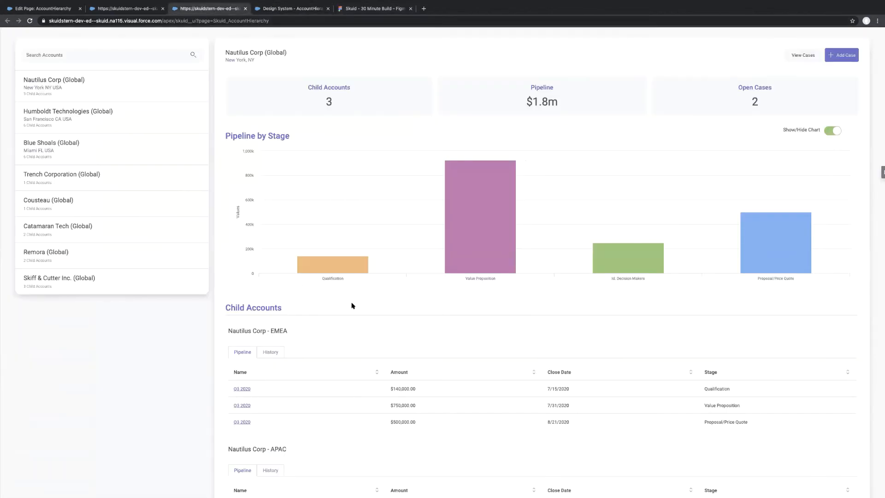
{"action": "scroll", "coordinate": [352, 306], "scroll_direction": "down", "scroll_amount": 3}
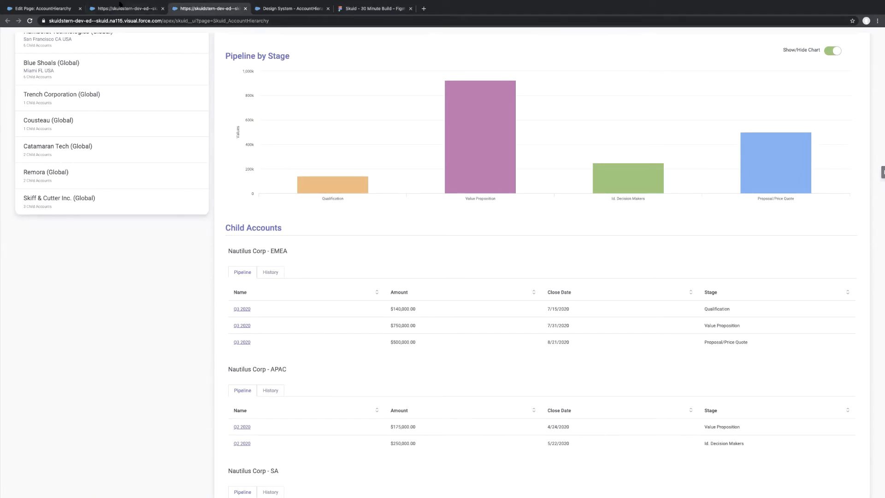
{"action": "left_click", "coordinate": [120, 6]}
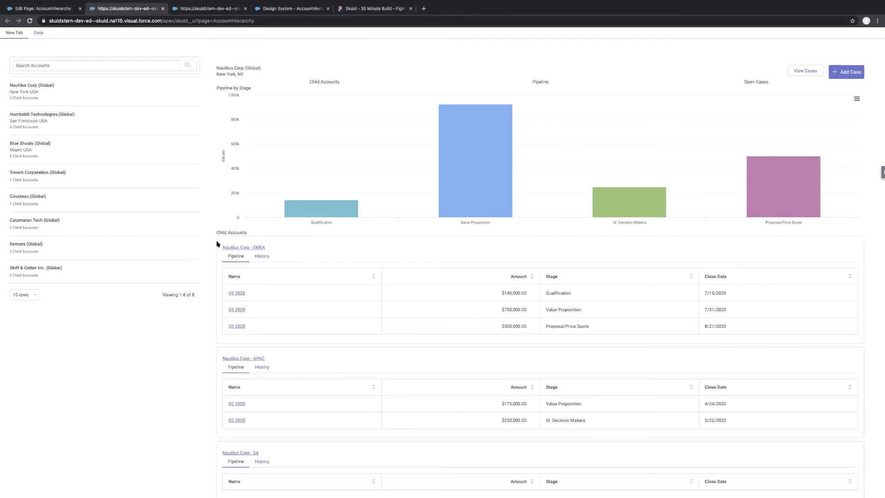
Switch to the finished Skuid_AccountHierarchy page and examine its Nautilus Corp cases side panel, closing it again.
{"action": "left_click", "coordinate": [191, 10]}
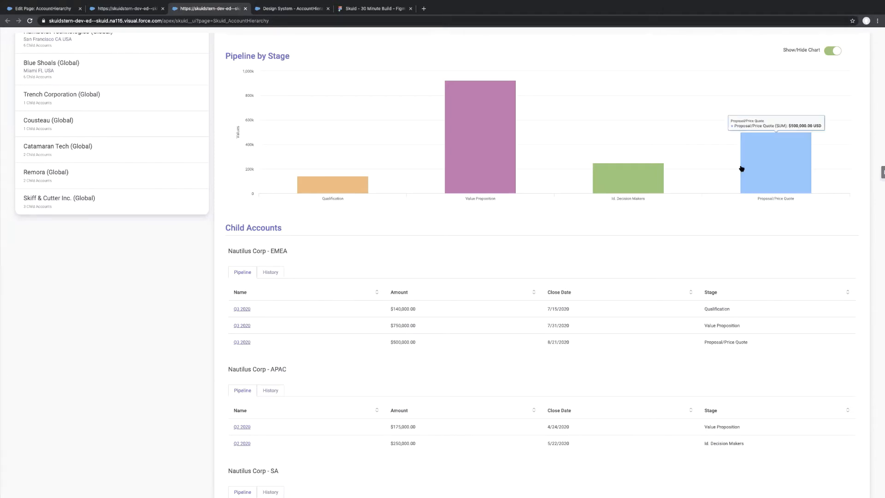
{"action": "scroll", "coordinate": [741, 168], "scroll_direction": "up", "scroll_amount": 3}
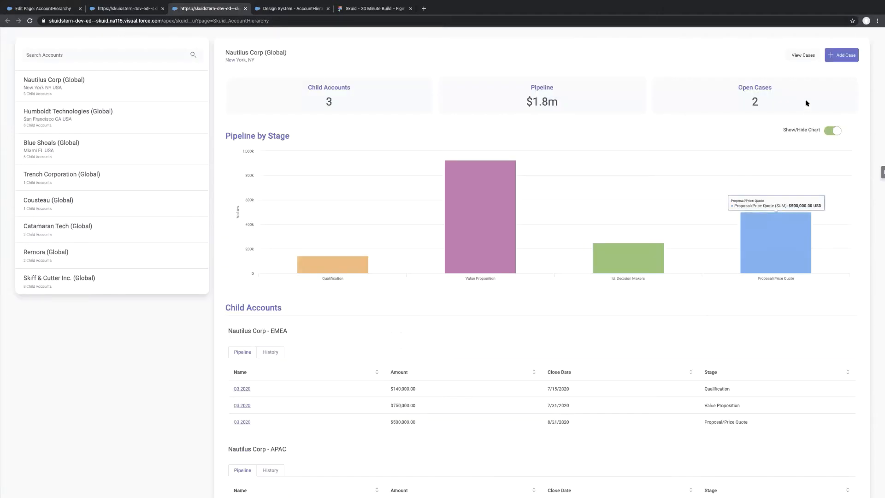
{"action": "left_click", "coordinate": [799, 57]}
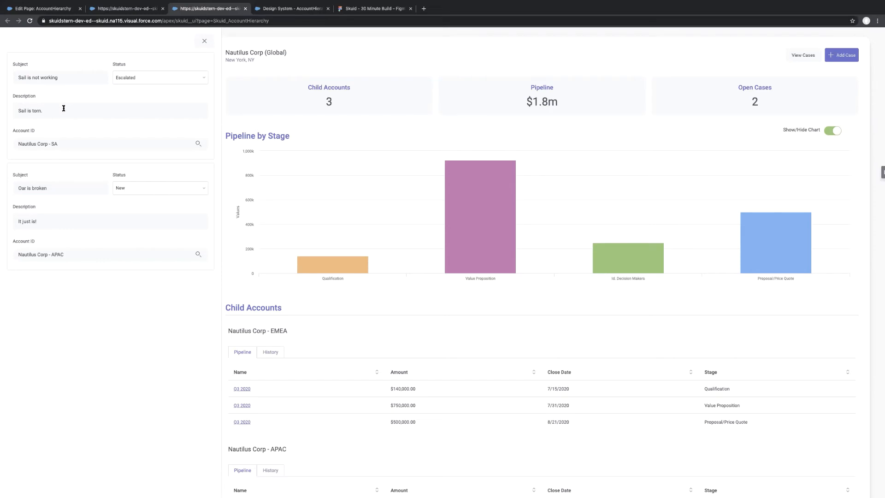
{"action": "left_click", "coordinate": [204, 42]}
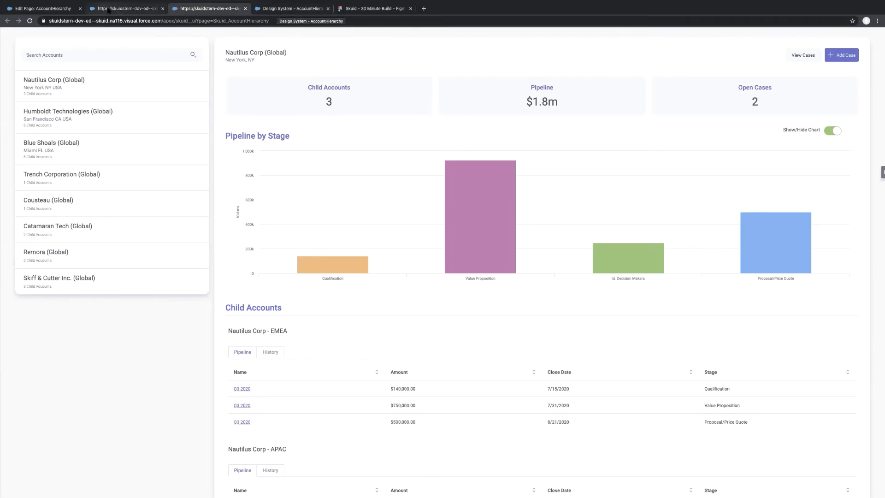
Switch back to the design system and add a Deck style variant labelled Deck of Child Accounts.
{"action": "left_click", "coordinate": [273, 10]}
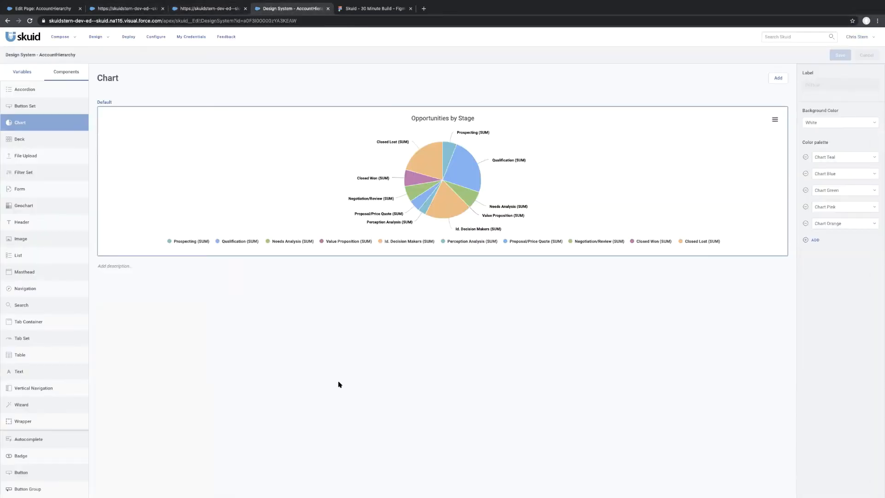
{"action": "left_click", "coordinate": [32, 141]}
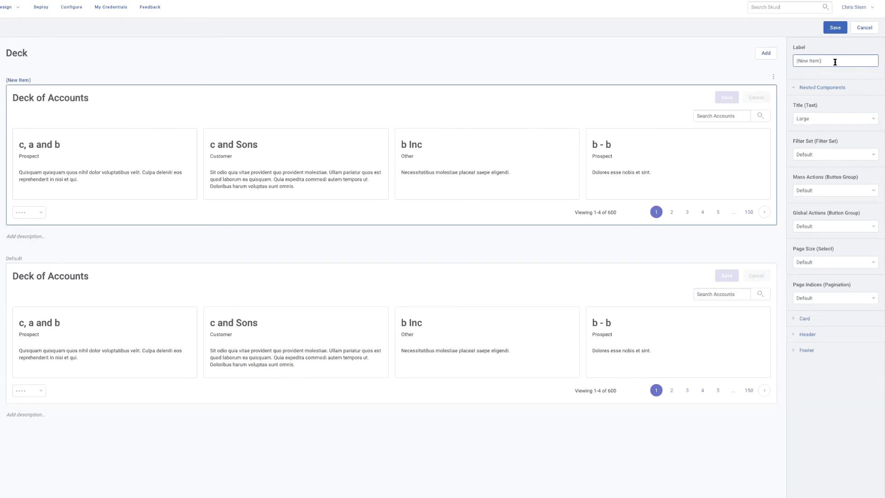
{"action": "left_click_drag", "start_coordinate": [834, 61], "coordinate": [751, 60]}
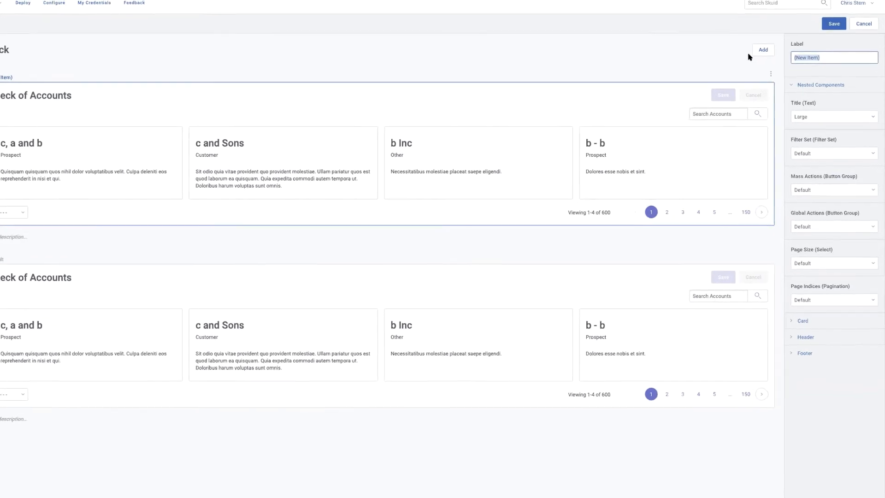
{"action": "type", "text": "Deck of Child Accounts"}
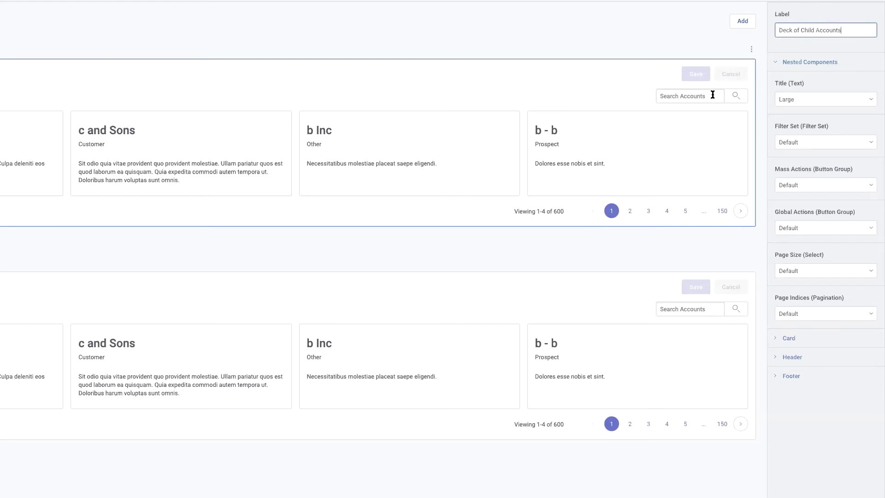
Set the Deck of Child Accounts card's border size to None and its padding on all sides to None.
{"action": "left_click", "coordinate": [777, 340]}
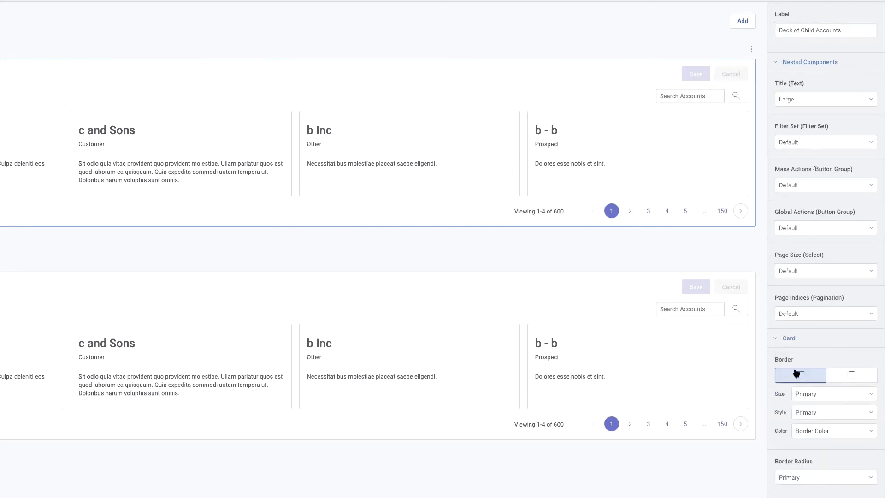
{"action": "left_click", "coordinate": [831, 398]}
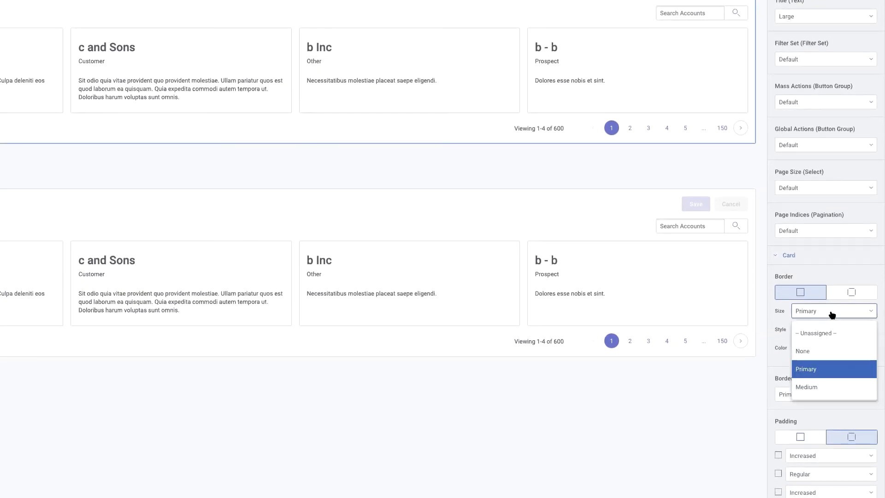
{"action": "left_click", "coordinate": [815, 352]}
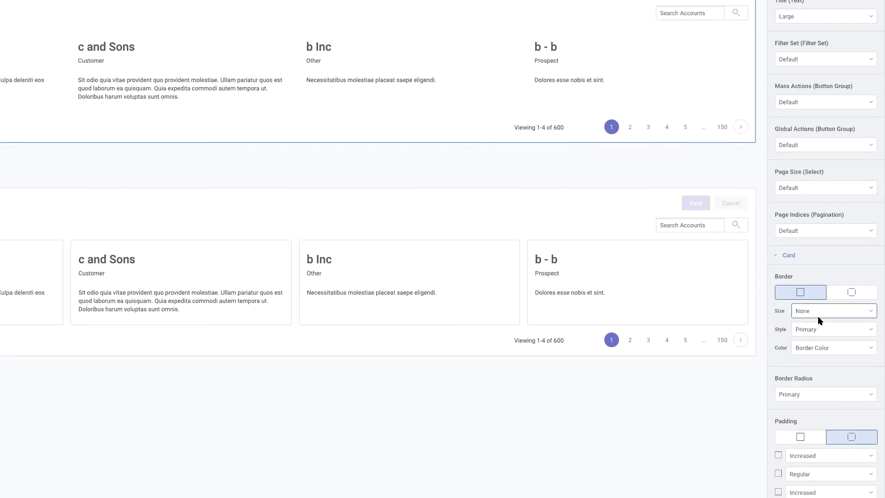
{"action": "scroll", "coordinate": [818, 317], "scroll_direction": "down", "scroll_amount": 3}
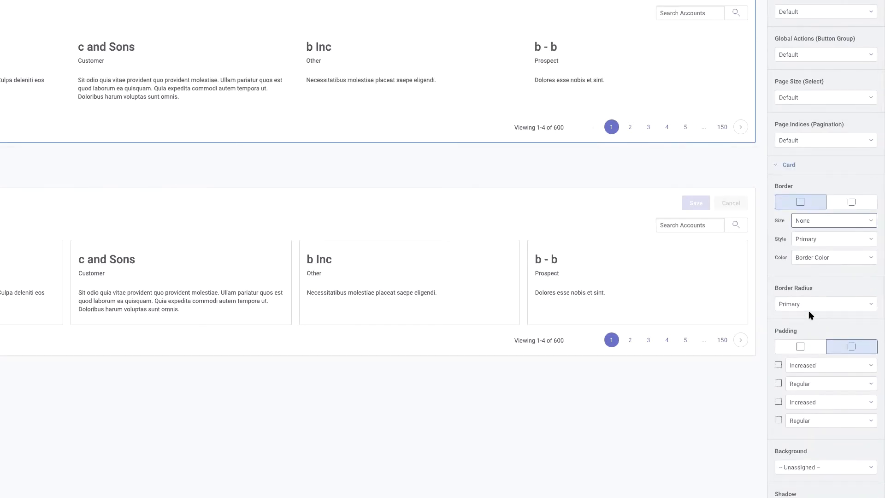
{"action": "left_click", "coordinate": [802, 349]}
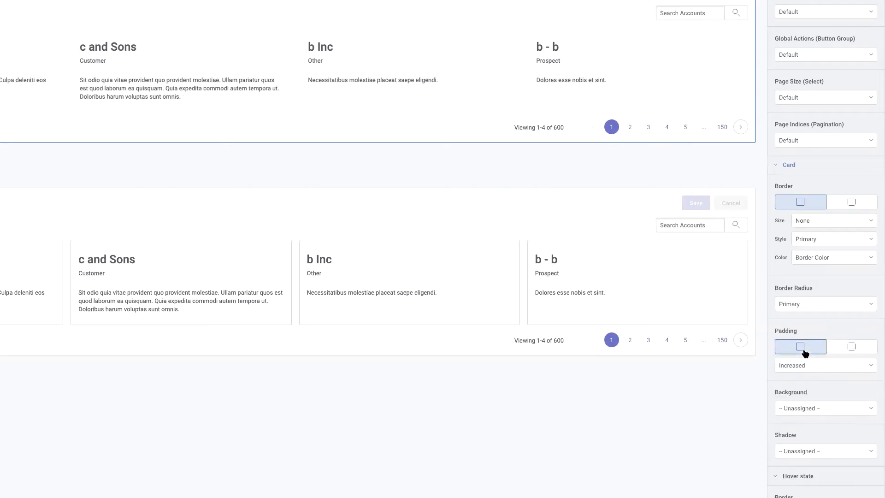
{"action": "left_click", "coordinate": [817, 367]}
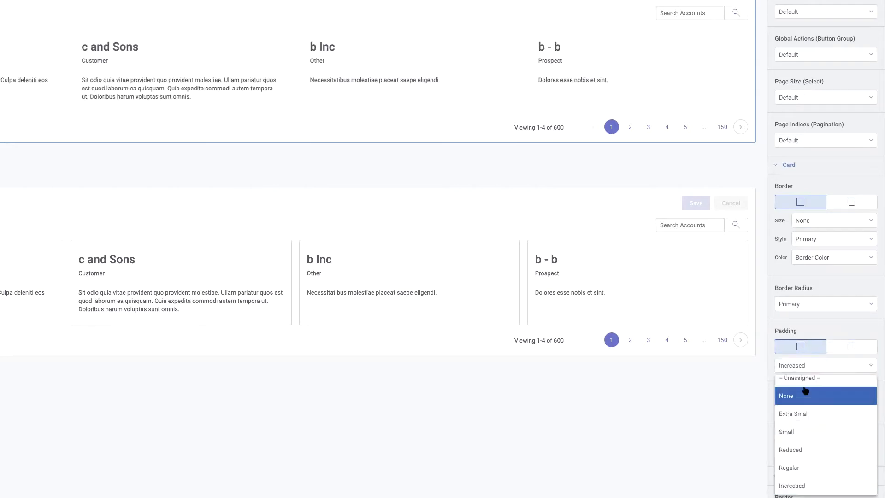
{"action": "left_click", "coordinate": [825, 341]}
{"action": "left_click", "coordinate": [839, 352]}
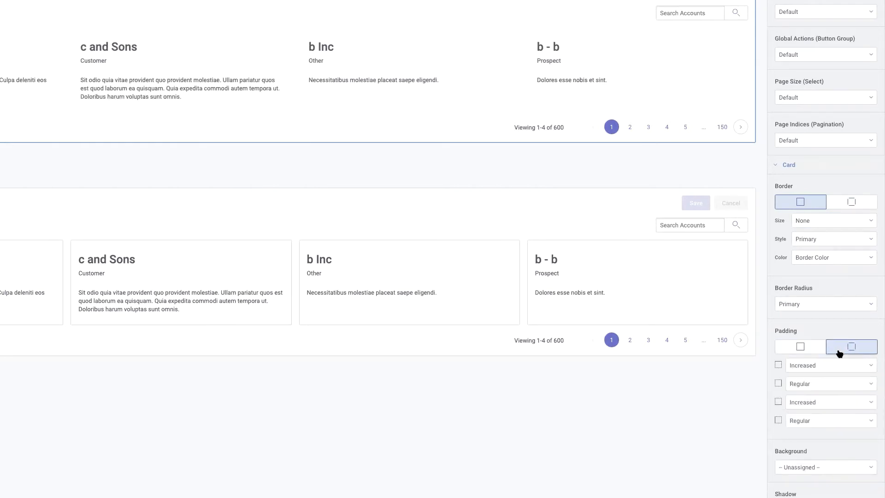
{"action": "left_click", "coordinate": [793, 352]}
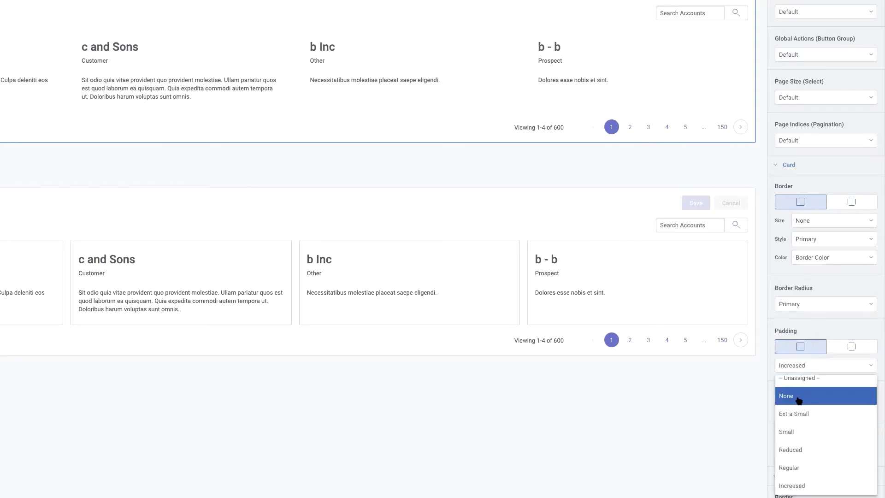
{"action": "left_click", "coordinate": [799, 399]}
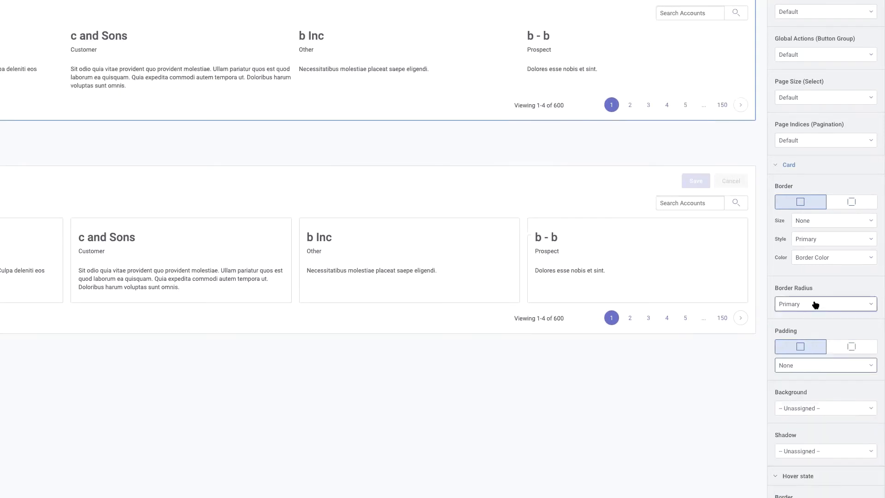
Try a Primary border size and Small padding on the Deck of Child Accounts card, and return both to None.
{"action": "left_click", "coordinate": [806, 225]}
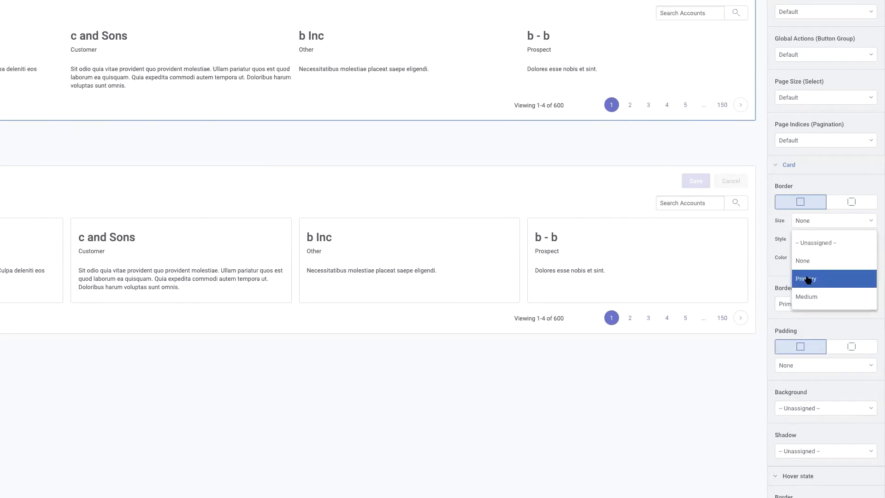
{"action": "left_click", "coordinate": [808, 280]}
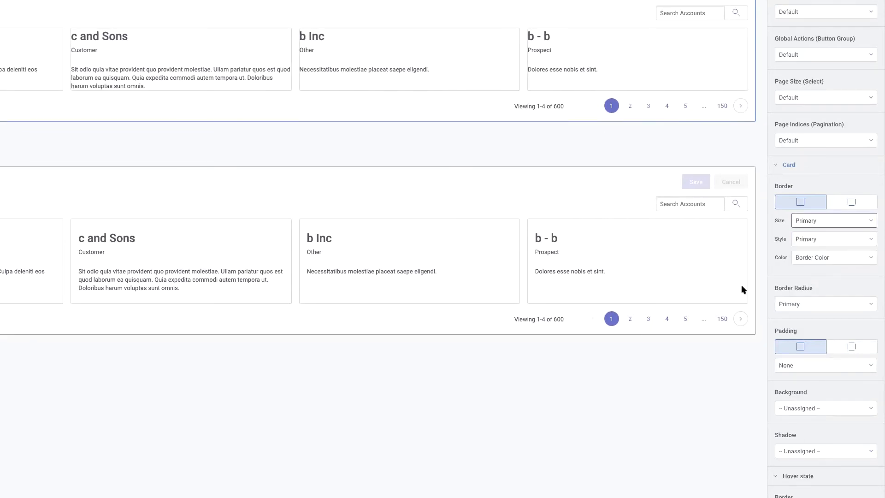
{"action": "left_click", "coordinate": [791, 369]}
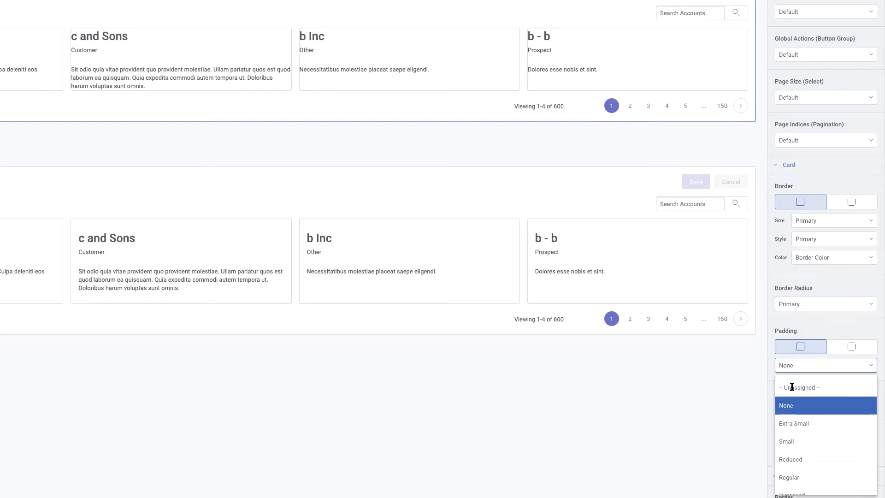
{"action": "left_click", "coordinate": [798, 443]}
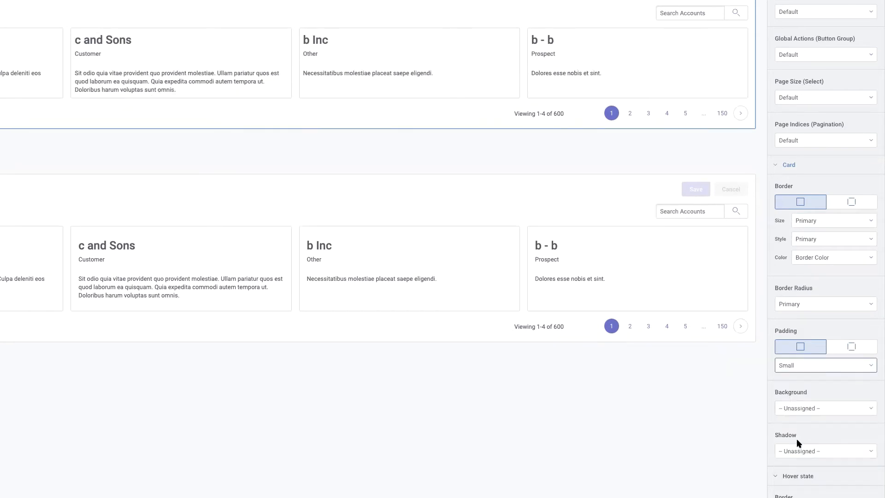
{"action": "left_click", "coordinate": [802, 365]}
{"action": "left_click", "coordinate": [789, 404]}
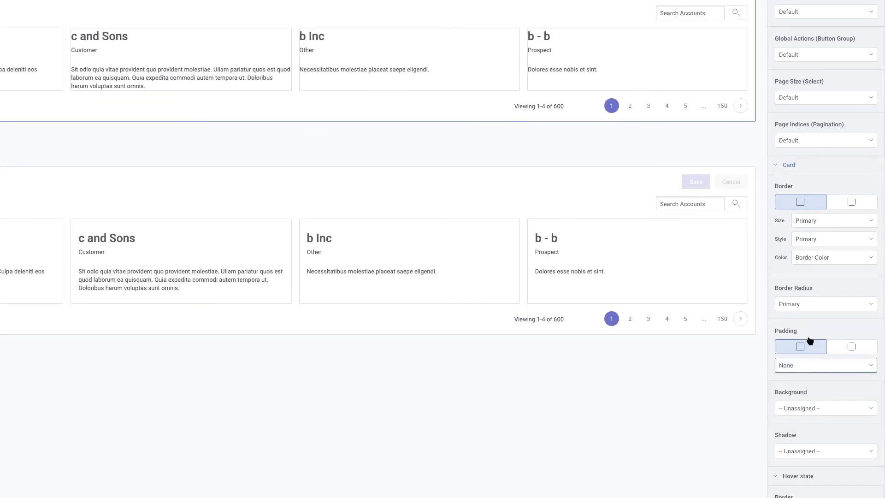
{"action": "left_click", "coordinate": [806, 220]}
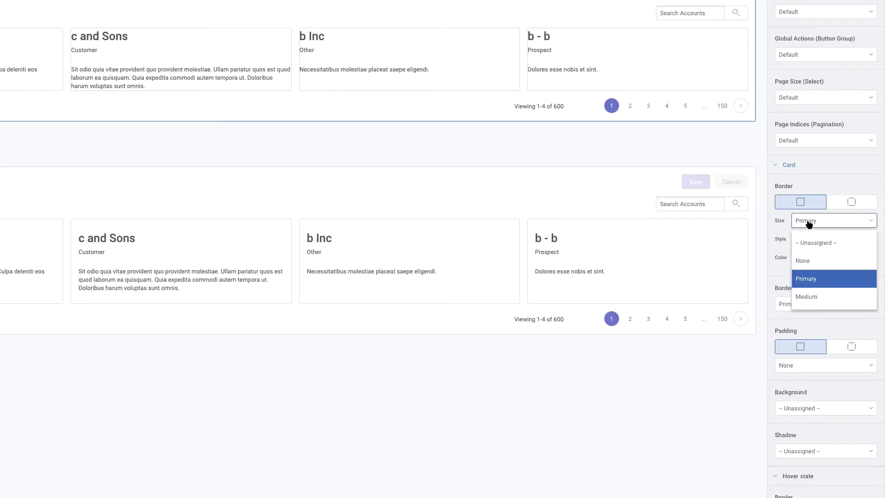
{"action": "left_click", "coordinate": [803, 260]}
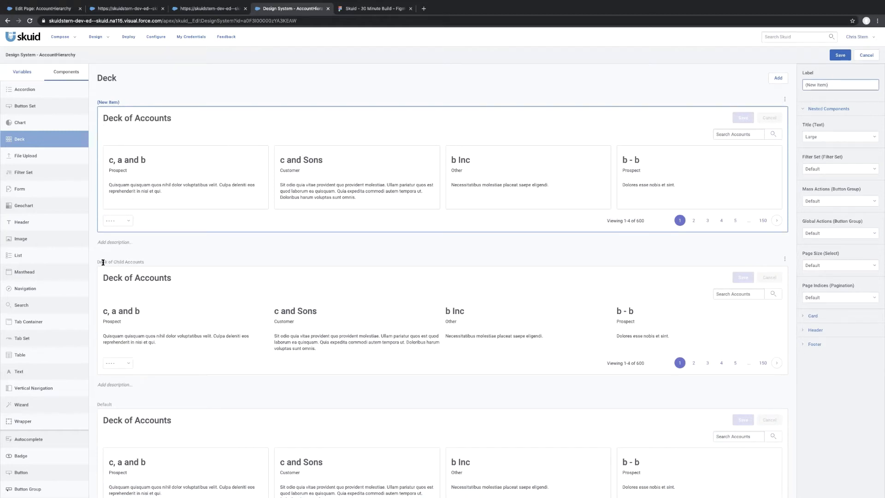
Label the second new deck variant Deck of Cases, and consult the Account Navigator mockup in Figma before returning to the design system.
{"action": "triple_click", "coordinate": [837, 85]}
{"action": "type", "text": "Deck of Cases"}
{"action": "left_click", "coordinate": [355, 8]}
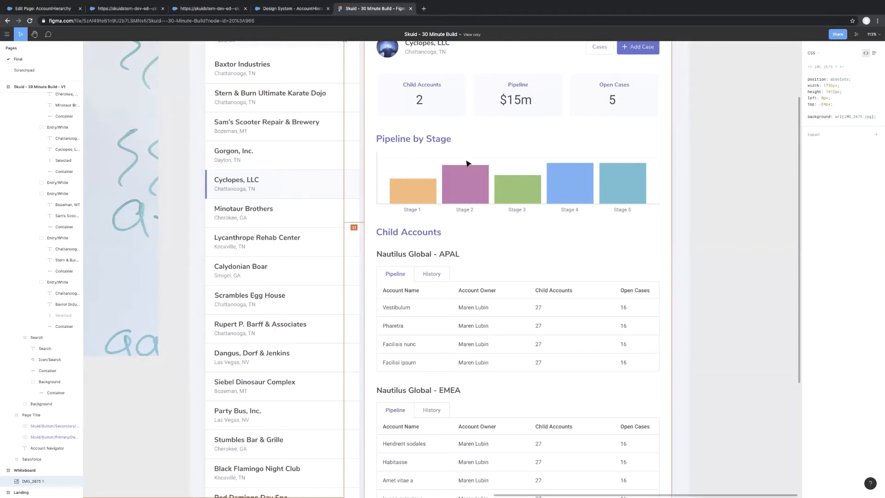
{"action": "scroll", "coordinate": [468, 163], "scroll_direction": "up", "scroll_amount": 3}
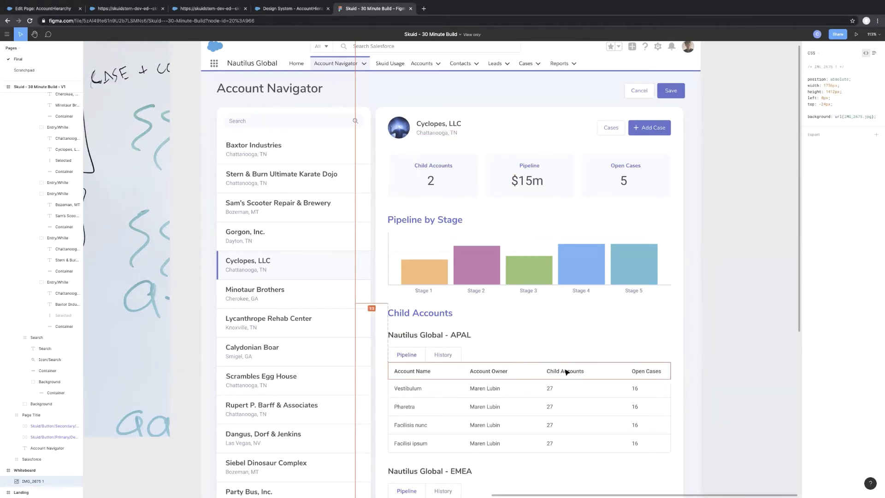
{"action": "left_click", "coordinate": [272, 8]}
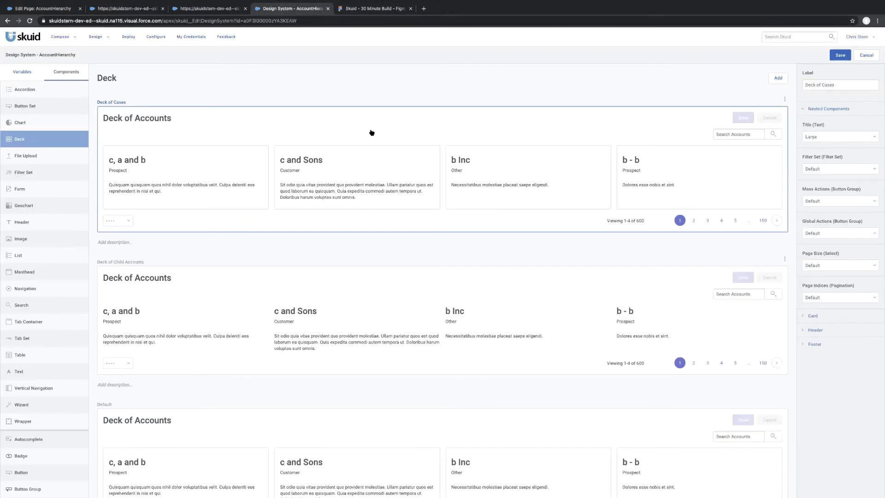
Set the Deck of Cases card's border color to Dark Lavender.
{"action": "left_click", "coordinate": [803, 316]}
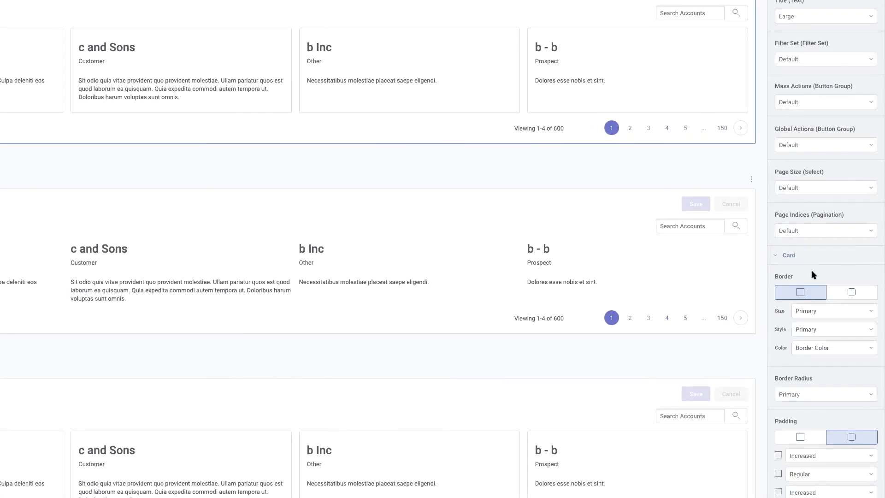
{"action": "scroll", "coordinate": [811, 275], "scroll_direction": "down", "scroll_amount": 2}
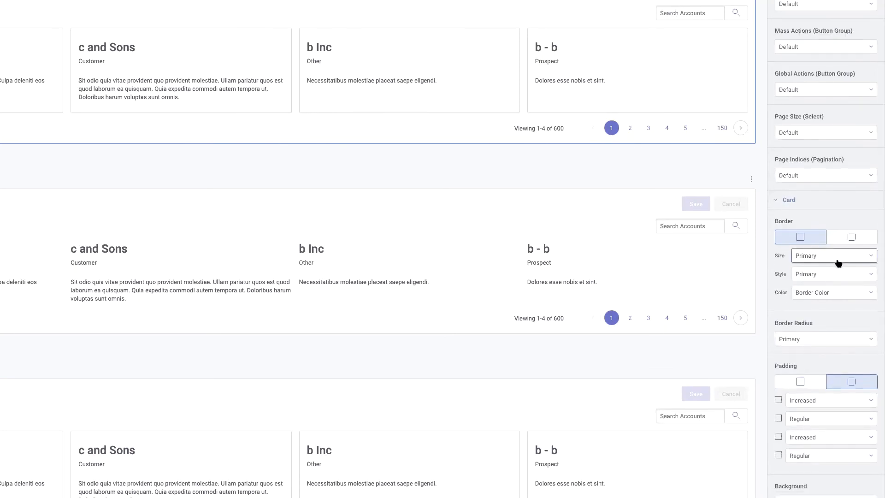
{"action": "left_click", "coordinate": [829, 294]}
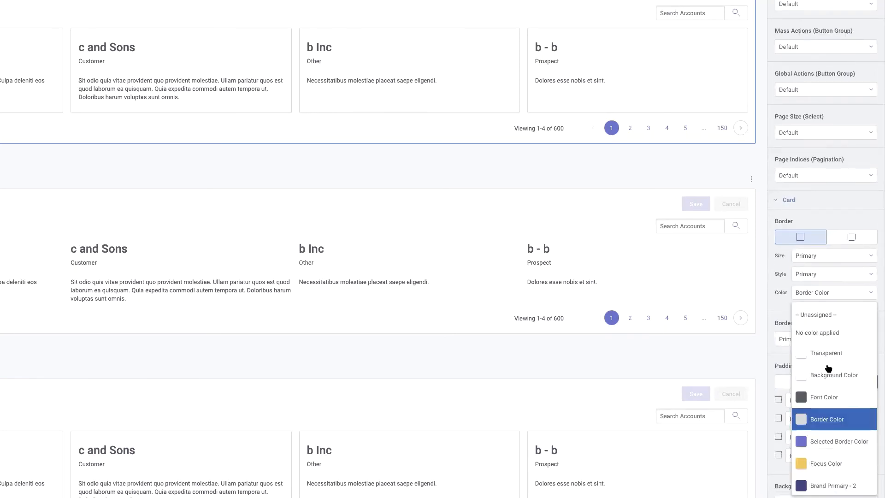
{"action": "scroll", "coordinate": [829, 364], "scroll_direction": "down", "scroll_amount": 10}
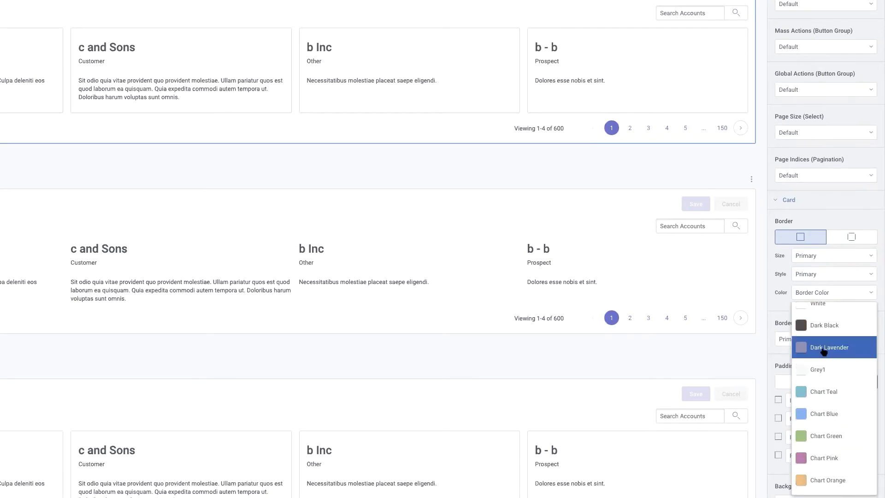
{"action": "left_click", "coordinate": [823, 349]}
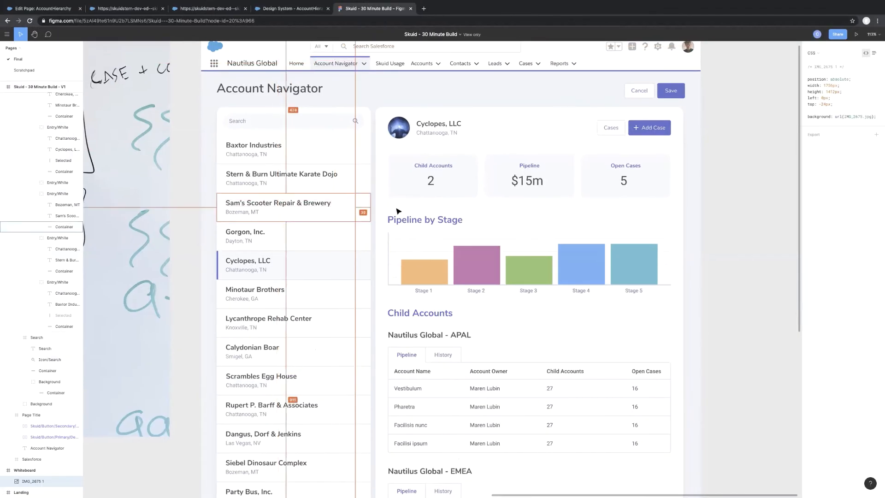
Inspect the CSS of the Child Accounts table header and the Baxter Industries city text in Figma, and return to the design system.
{"action": "left_click", "coordinate": [506, 365]}
{"action": "left_click", "coordinate": [505, 365]}
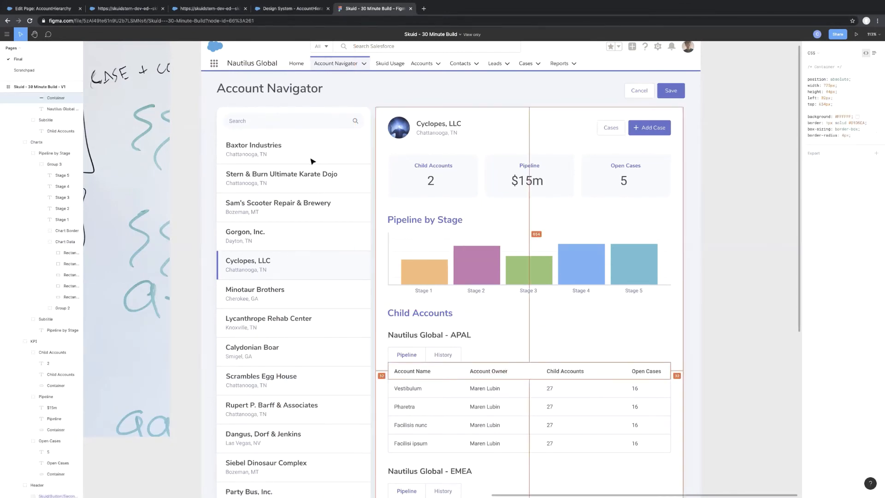
{"action": "left_click", "coordinate": [233, 155]}
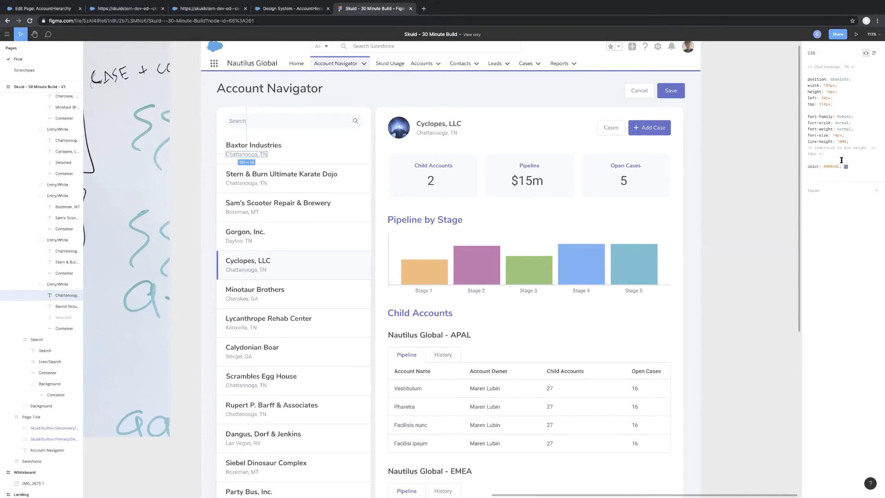
{"action": "left_click", "coordinate": [287, 10]}
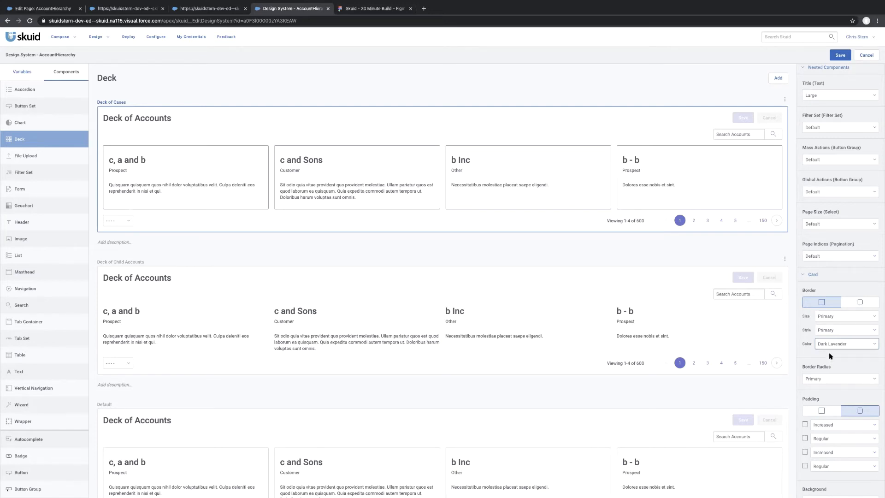
Set one uniform padding of None for the Deck of Cases card and save the design system.
{"action": "scroll", "coordinate": [830, 355], "scroll_direction": "down", "scroll_amount": 1}
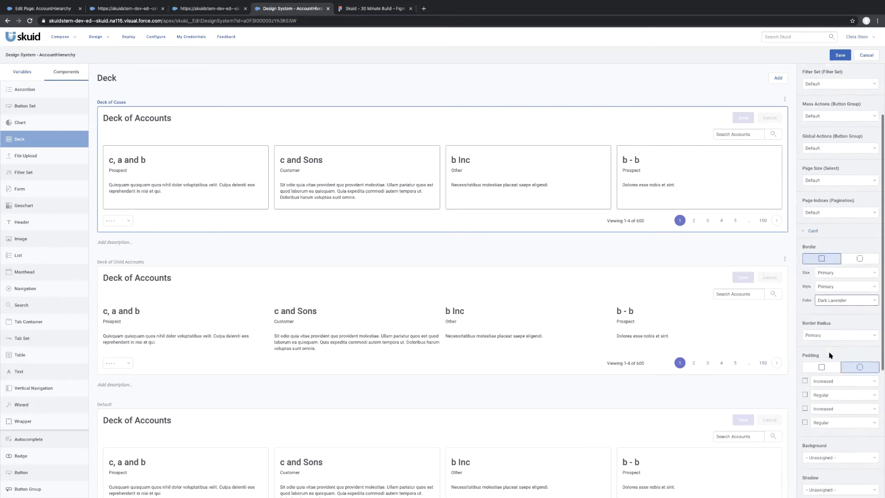
{"action": "left_click", "coordinate": [820, 360]}
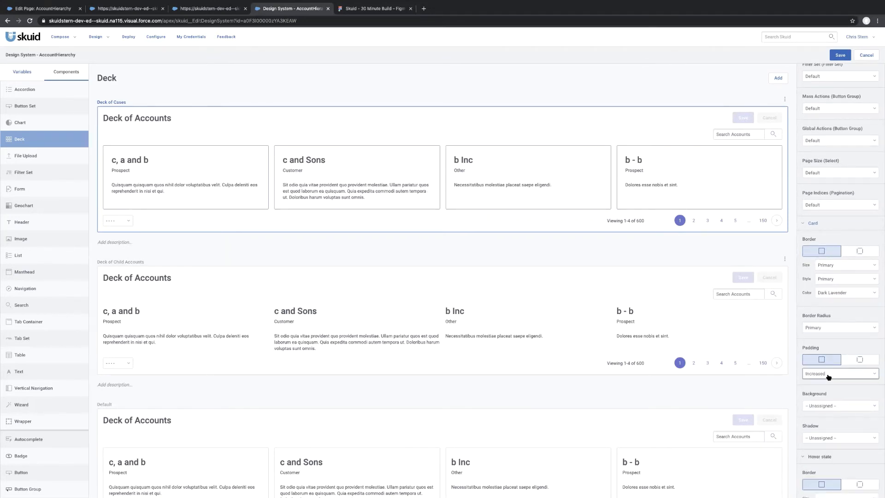
{"action": "left_click", "coordinate": [828, 377]}
{"action": "left_click", "coordinate": [817, 402]}
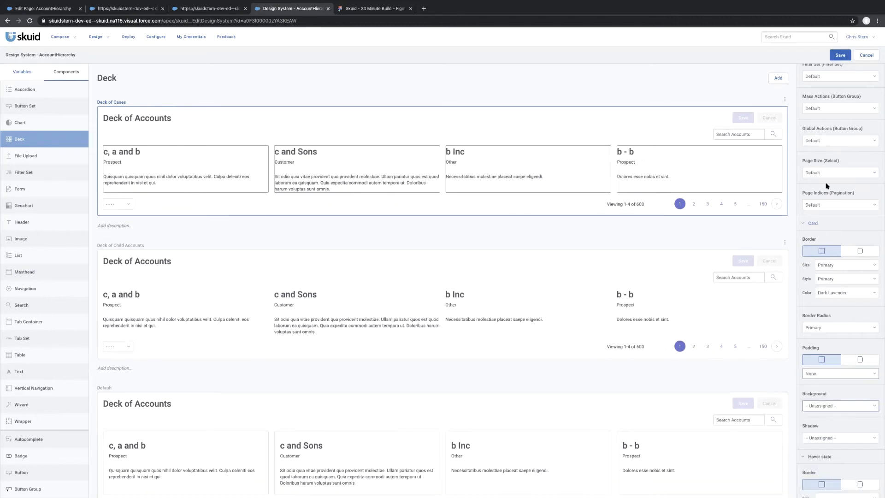
{"action": "left_click", "coordinate": [840, 55]}
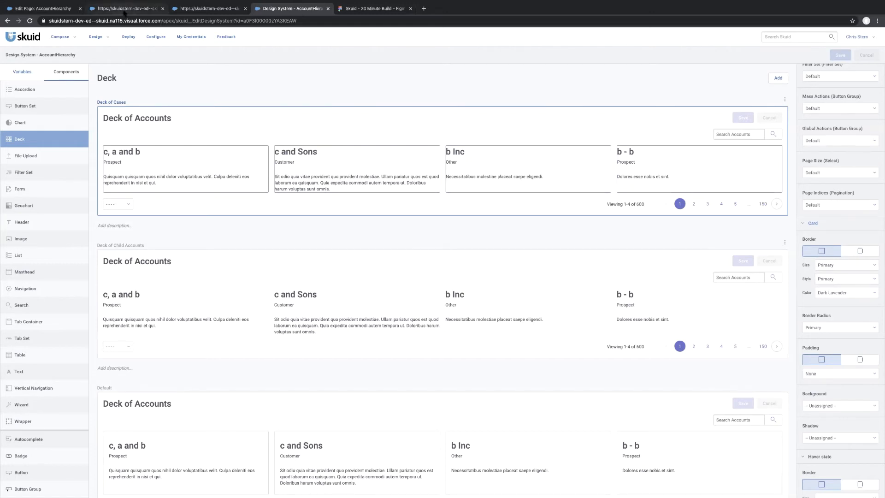
Switch to the AccountHierarchy page composer, save the page, and reload it to load the updated design system.
{"action": "left_click", "coordinate": [44, 8]}
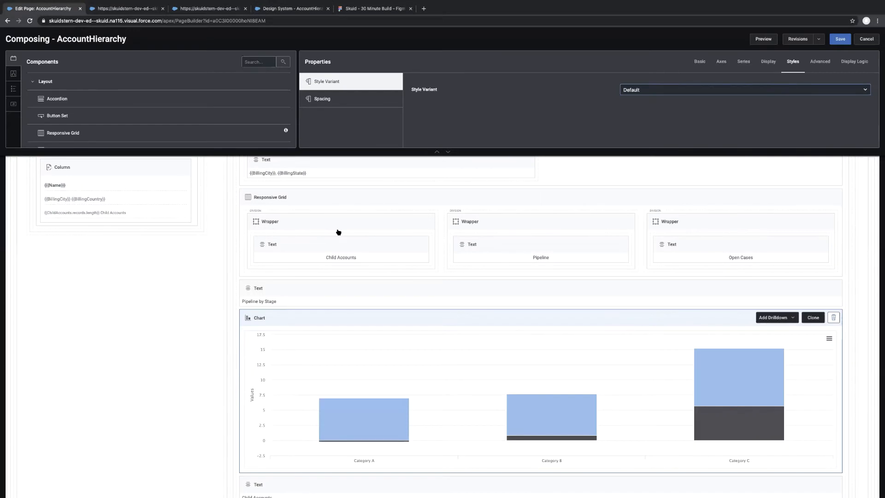
{"action": "scroll", "coordinate": [339, 232], "scroll_direction": "up", "scroll_amount": 5}
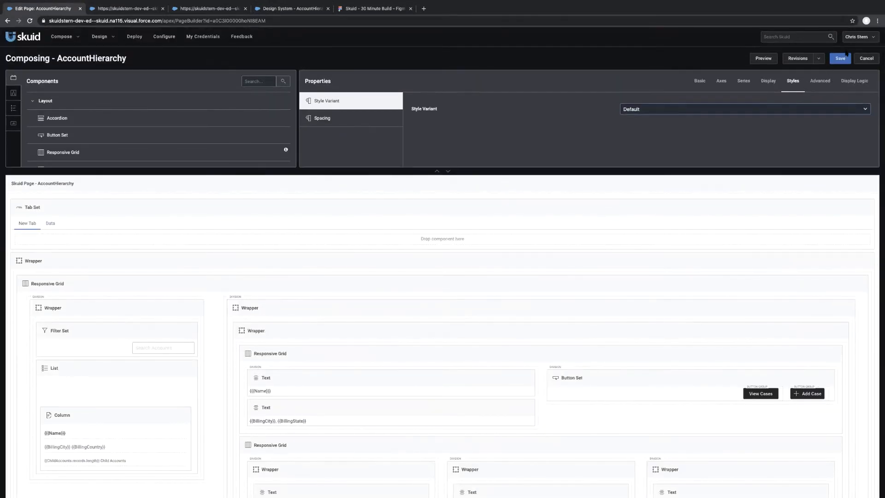
{"action": "left_click", "coordinate": [842, 59]}
{"action": "key", "text": "super+r"}
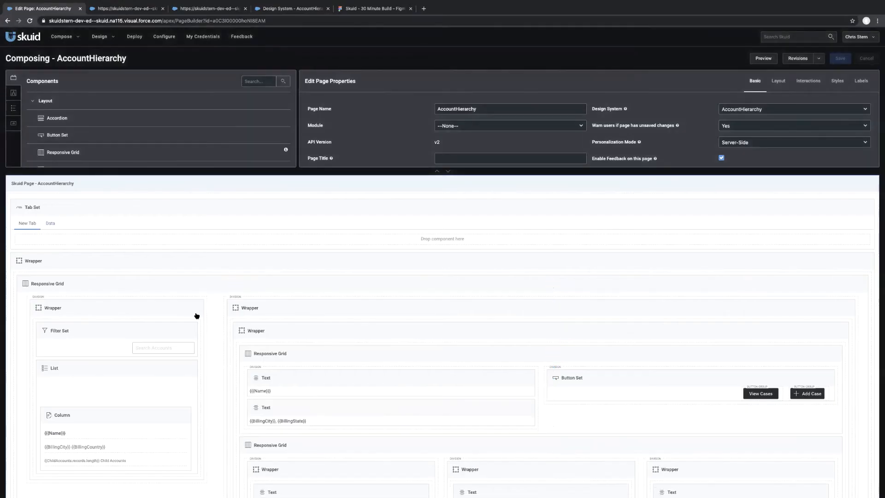
Apply the Deck of Child Accounts style variant to the deck below the Child Accounts text.
{"action": "scroll", "coordinate": [415, 340], "scroll_direction": "down", "scroll_amount": 10}
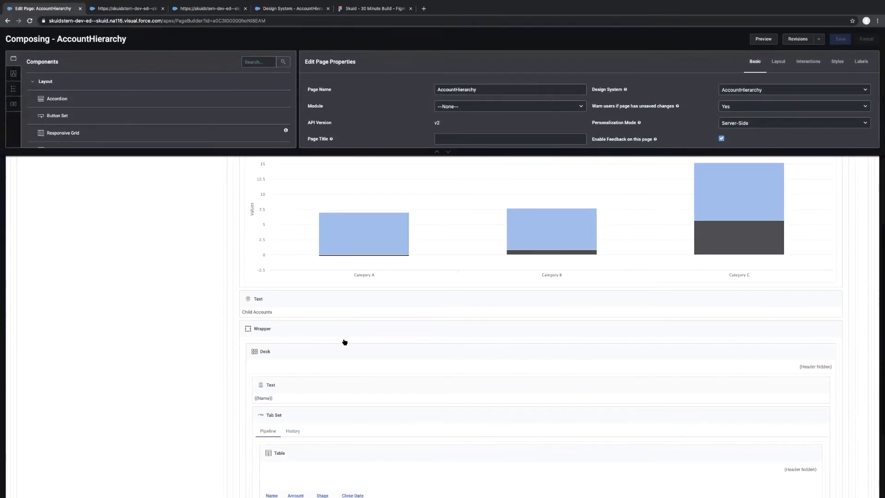
{"action": "left_click", "coordinate": [324, 356]}
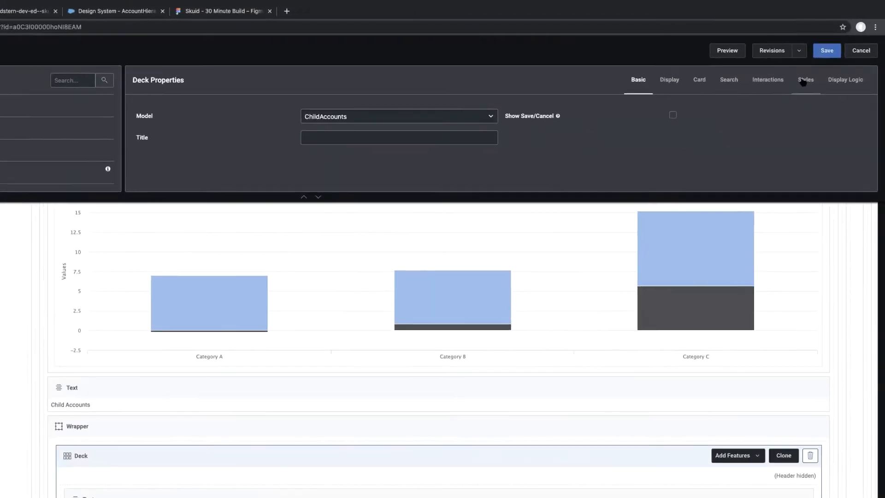
{"action": "left_click", "coordinate": [803, 82]}
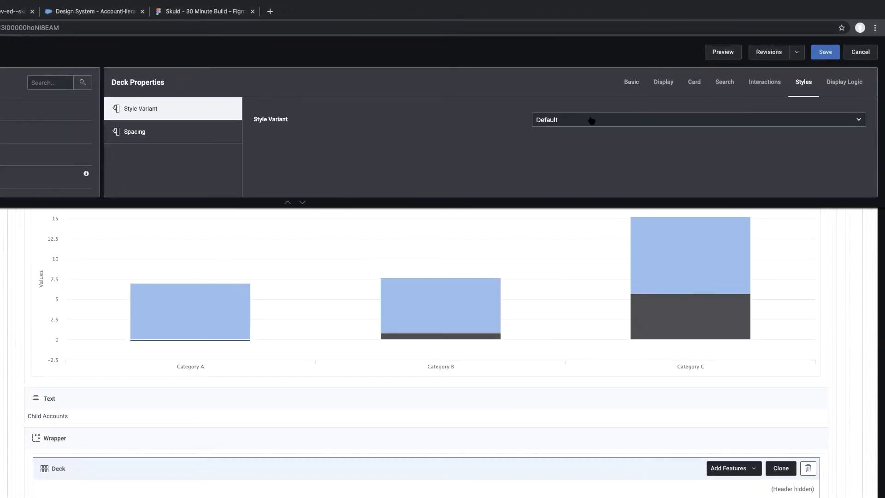
{"action": "left_click", "coordinate": [598, 119]}
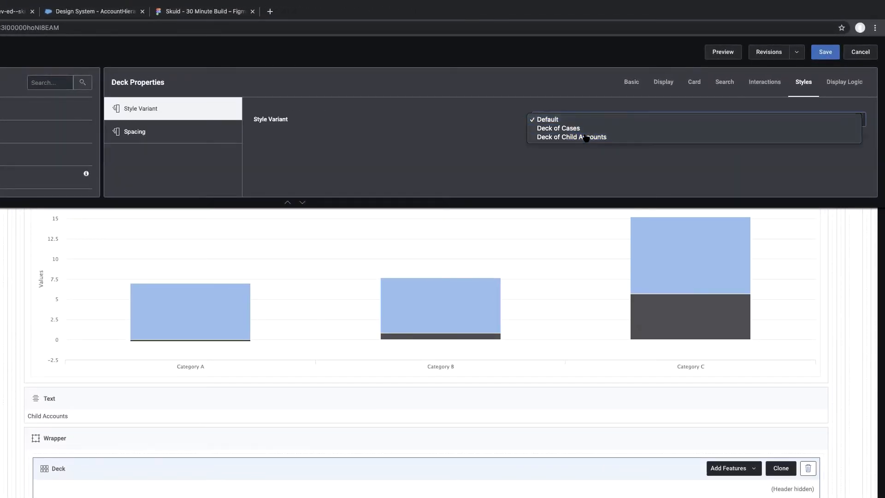
{"action": "left_click", "coordinate": [593, 137]}
Apply the Deck of Cases style variant to the deck inside the sliding panel opened by the View Cases button.
{"action": "scroll", "coordinate": [634, 352], "scroll_direction": "up", "scroll_amount": 12}
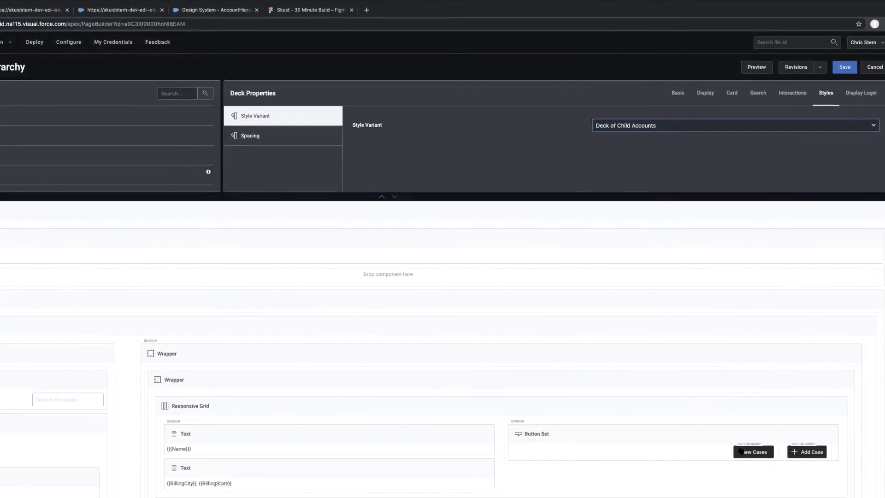
{"action": "left_click", "coordinate": [740, 451]}
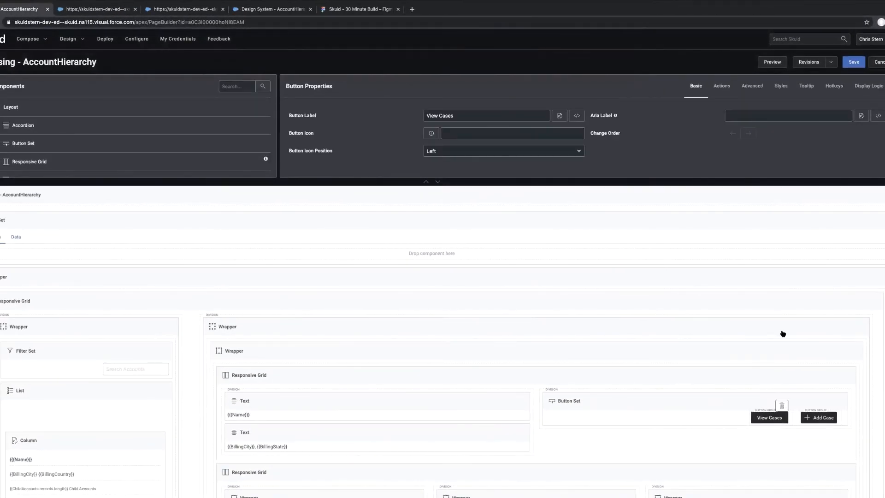
{"action": "left_click", "coordinate": [719, 86]}
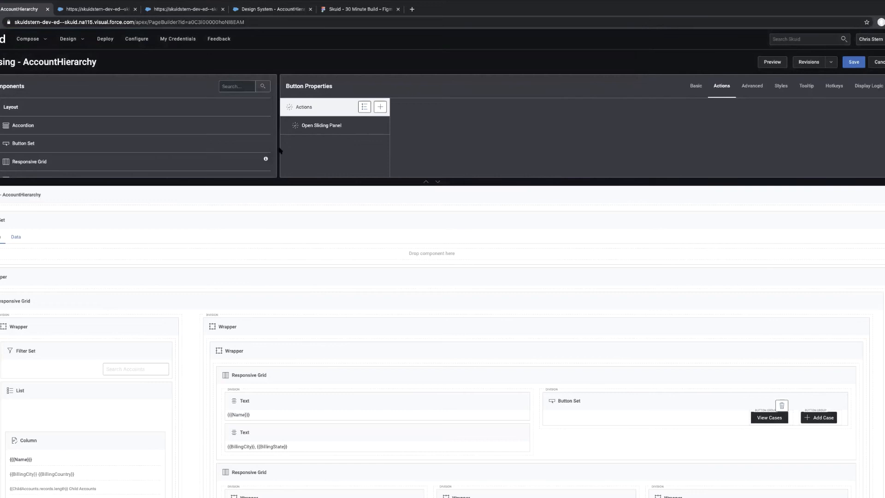
{"action": "left_click", "coordinate": [336, 129]}
{"action": "left_click", "coordinate": [335, 131]}
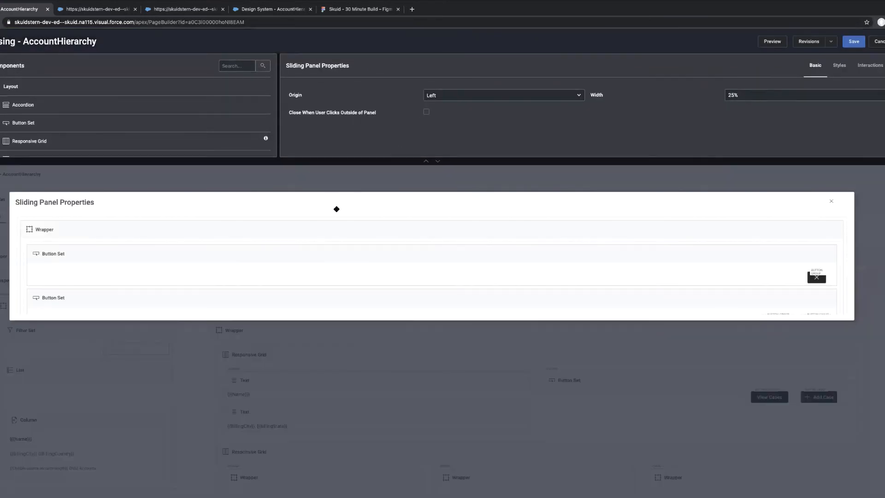
{"action": "scroll", "coordinate": [250, 295], "scroll_direction": "down", "scroll_amount": 2}
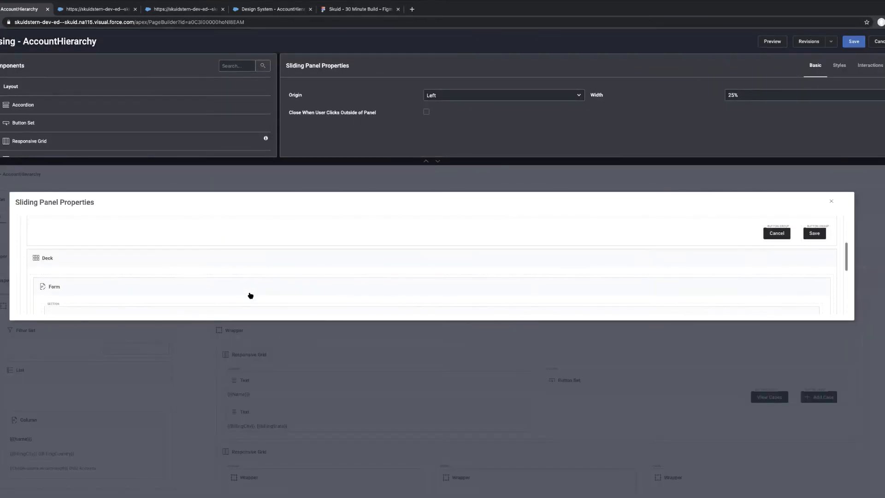
{"action": "left_click", "coordinate": [193, 262]}
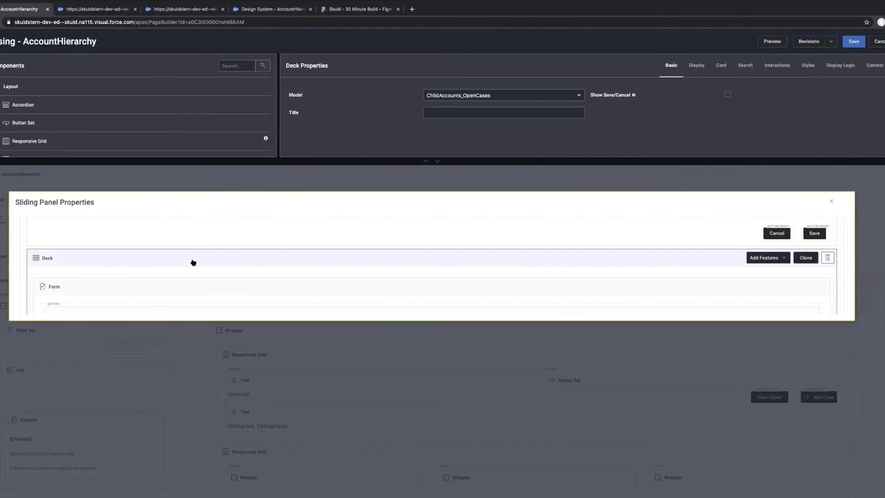
{"action": "left_click", "coordinate": [803, 66]}
{"action": "left_click", "coordinate": [652, 95]}
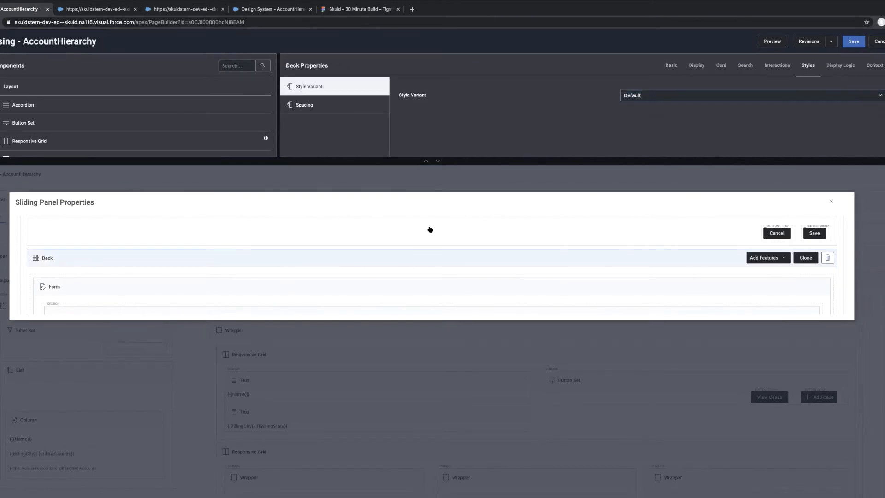
Set the top, bottom, left and right margins of the sliding panel's outer wrapper to Reduced, and save the page.
{"action": "scroll", "coordinate": [430, 230], "scroll_direction": "up", "scroll_amount": 2}
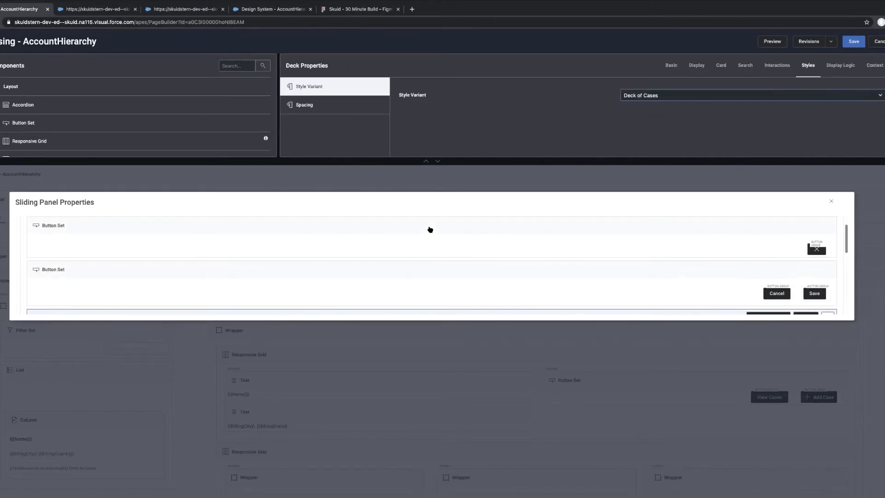
{"action": "left_click", "coordinate": [294, 236]}
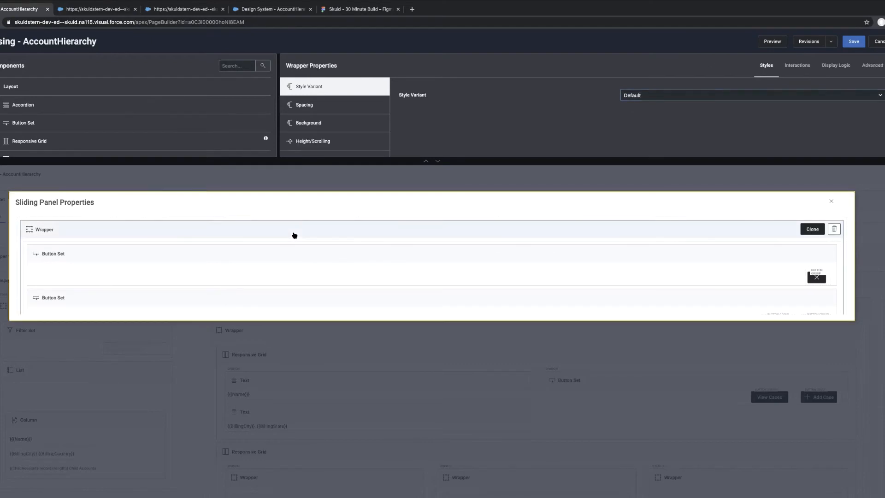
{"action": "left_click", "coordinate": [338, 106]}
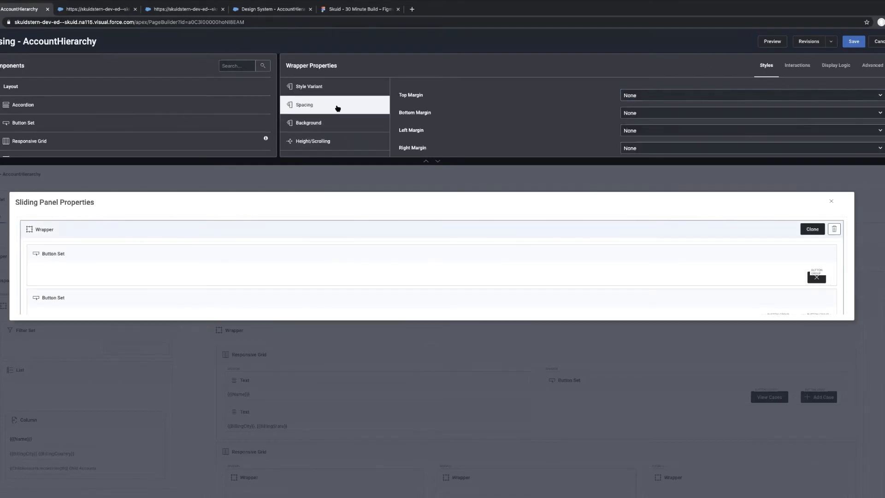
{"action": "left_click", "coordinate": [662, 99]}
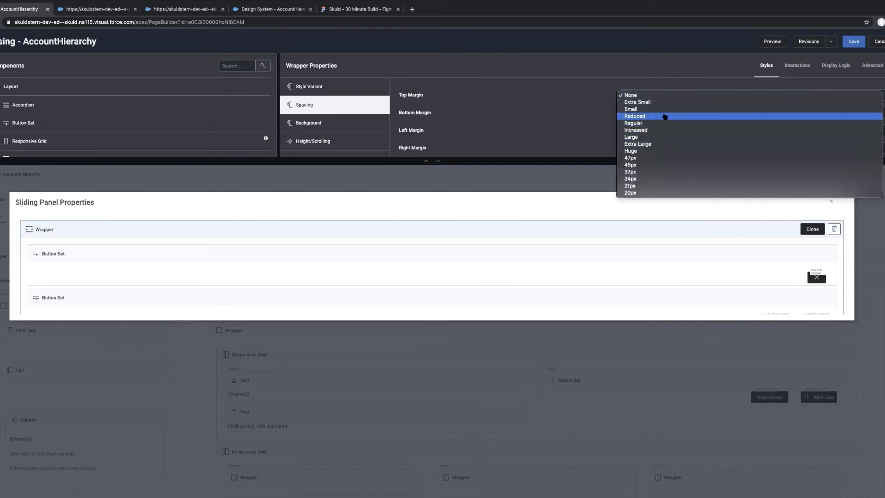
{"action": "left_click", "coordinate": [665, 117]}
{"action": "left_click", "coordinate": [652, 112]}
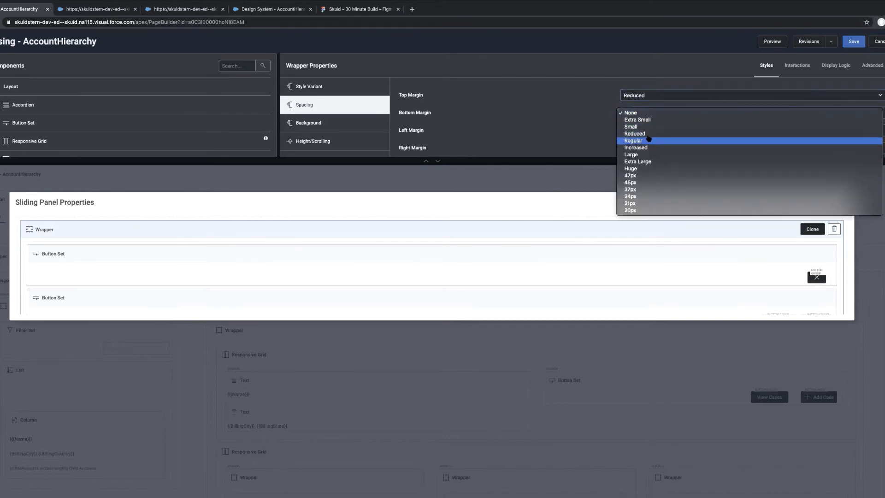
{"action": "left_click", "coordinate": [657, 132]}
{"action": "left_click", "coordinate": [658, 131]}
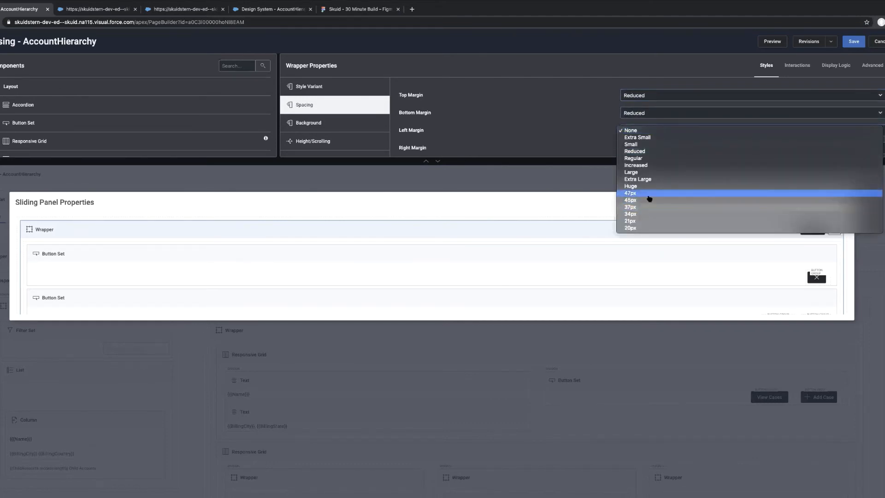
{"action": "left_click", "coordinate": [647, 150]}
{"action": "left_click", "coordinate": [647, 147]}
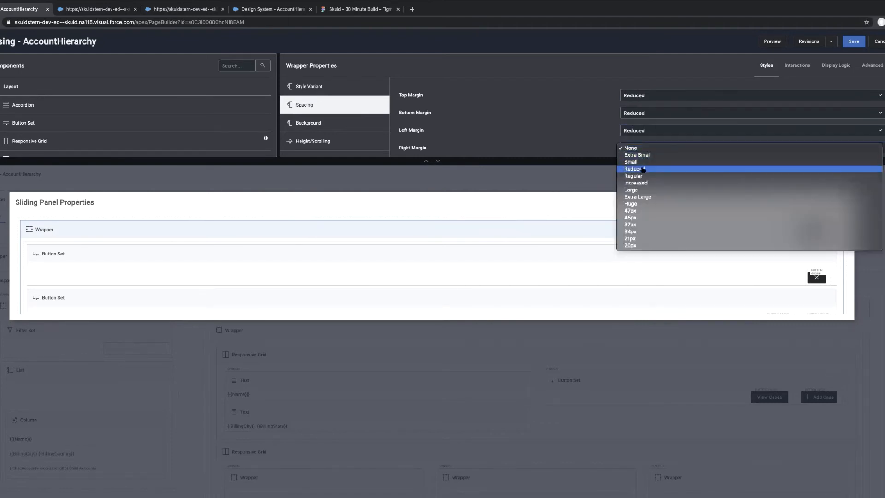
{"action": "left_click", "coordinate": [648, 166]}
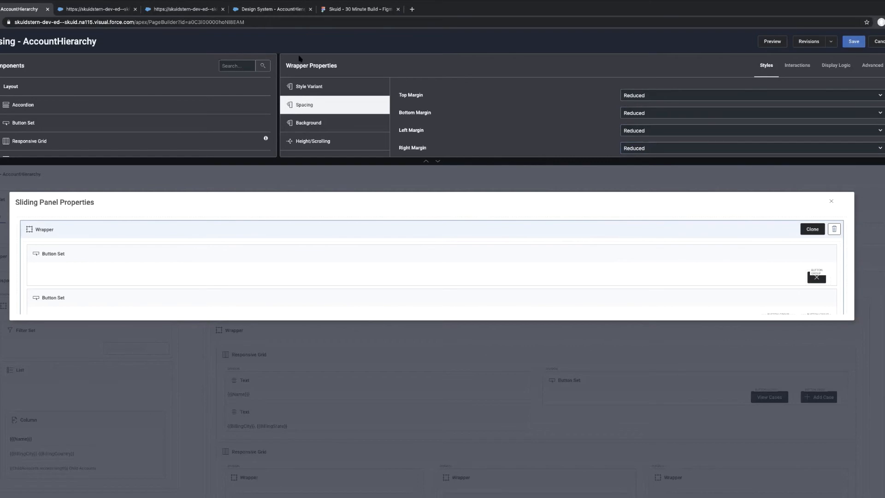
{"action": "key", "text": "super+s"}
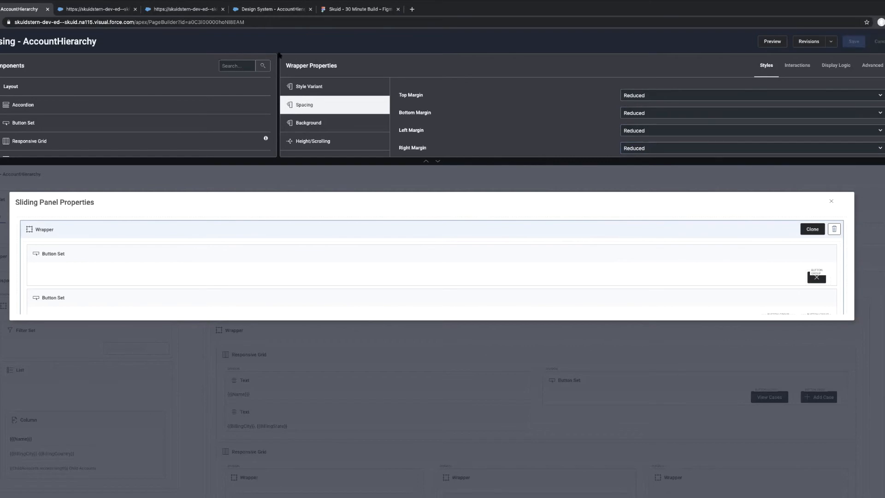
Reload the AccountHierarchy page preview and check the View Cases panel for Trench Corporation (Global).
{"action": "left_click", "coordinate": [99, 9]}
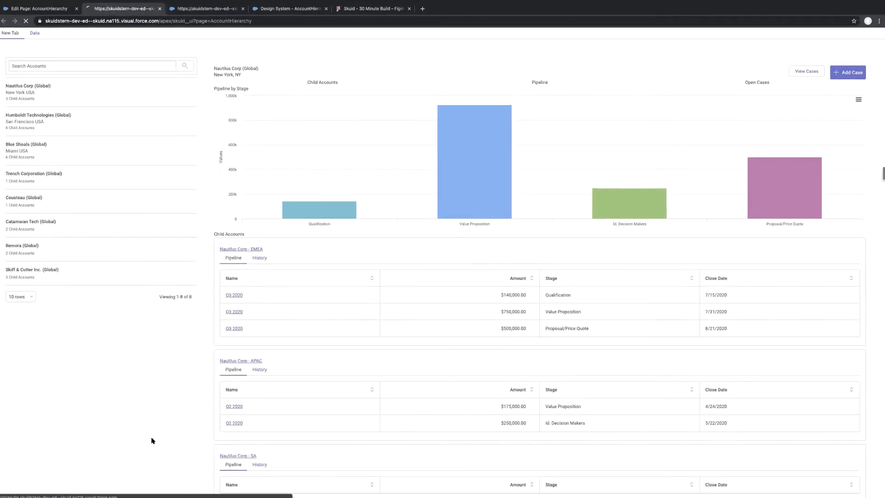
{"action": "key", "text": "super+r"}
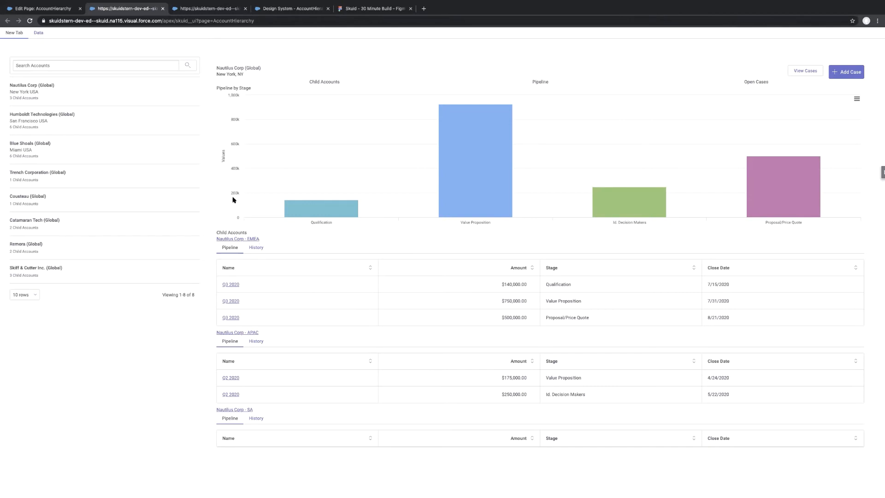
{"action": "left_click", "coordinate": [131, 180]}
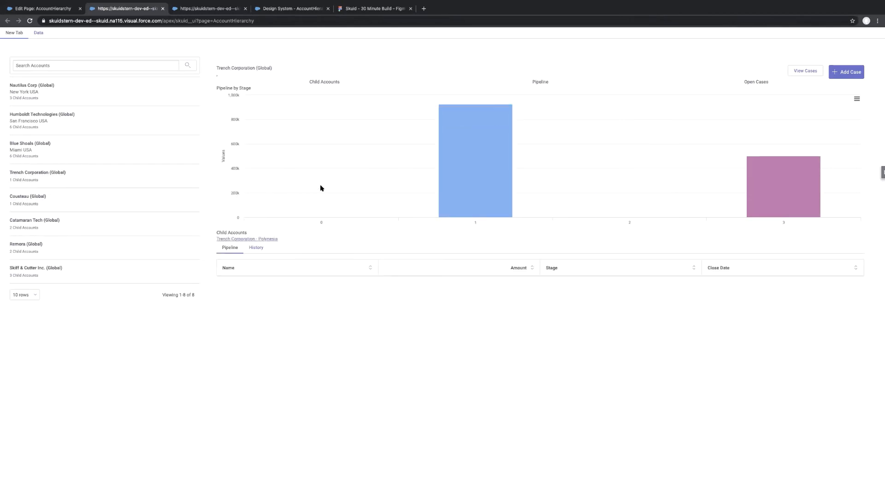
{"action": "left_click", "coordinate": [806, 72]}
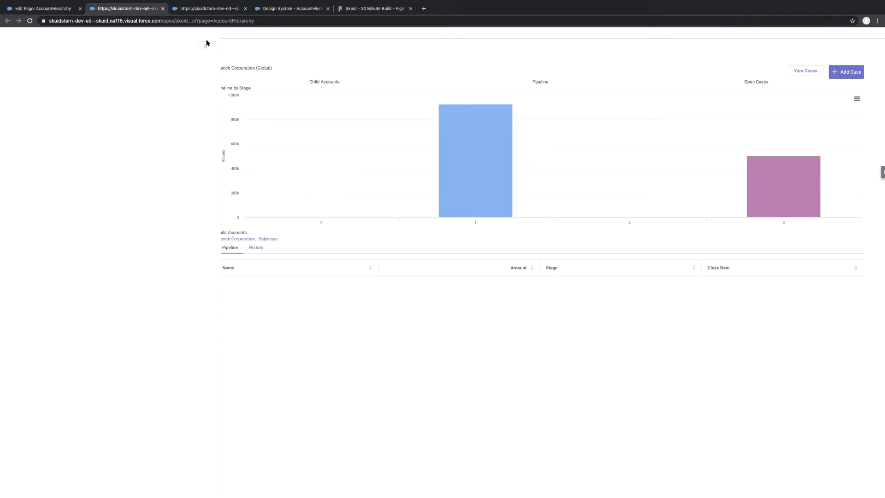
{"action": "left_click", "coordinate": [206, 45]}
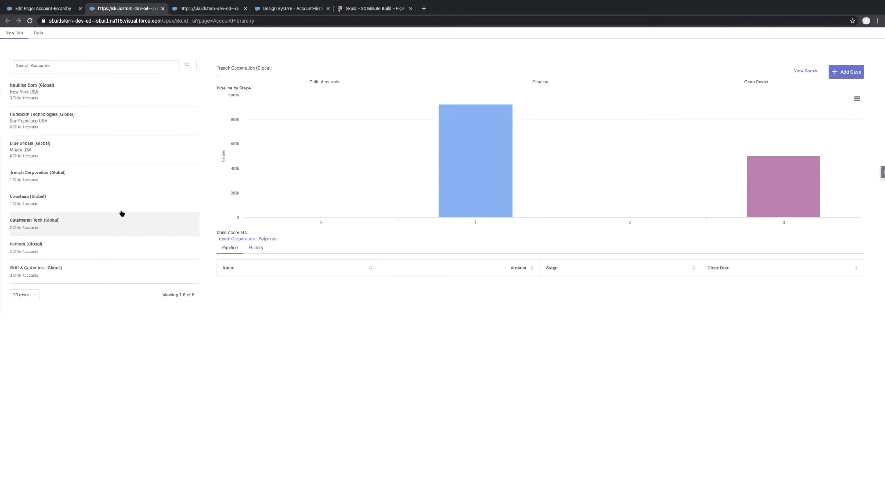
Check the styled case deck in the View Cases panel for Cousteau (Global), and close the panel.
{"action": "left_click", "coordinate": [143, 209]}
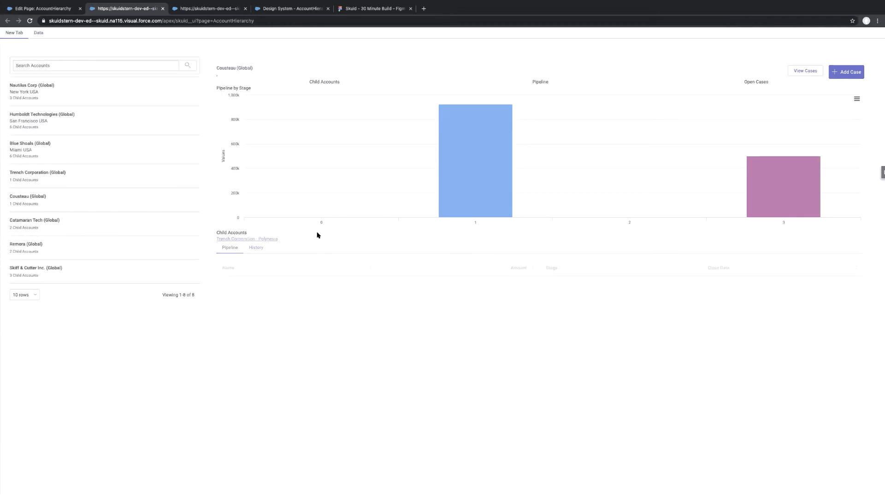
{"action": "left_click", "coordinate": [815, 71]}
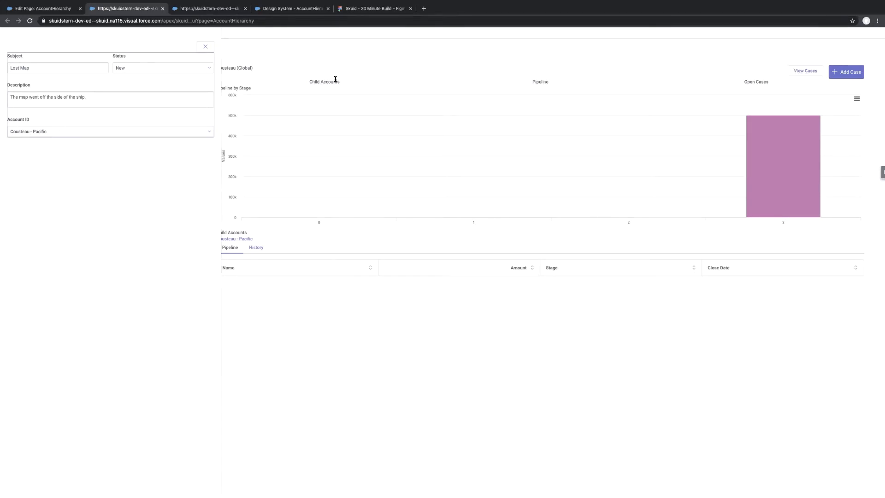
{"action": "left_click", "coordinate": [206, 47]}
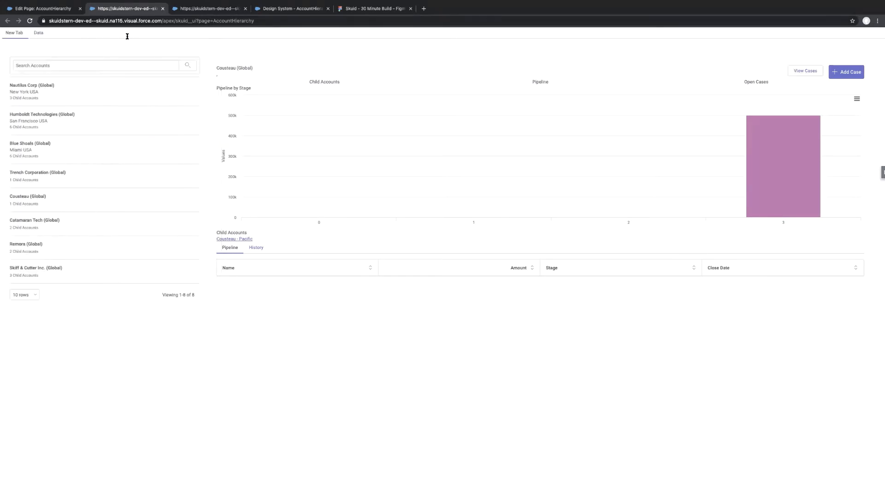
Return to the AccountHierarchy page composer and close the sliding panel's properties editor.
{"action": "left_click", "coordinate": [44, 8]}
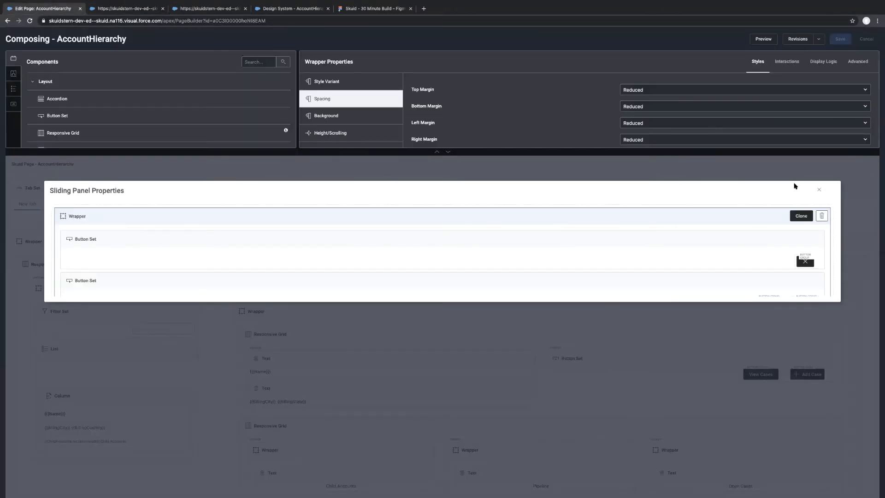
{"action": "scroll", "coordinate": [503, 266], "scroll_direction": "down", "scroll_amount": 10}
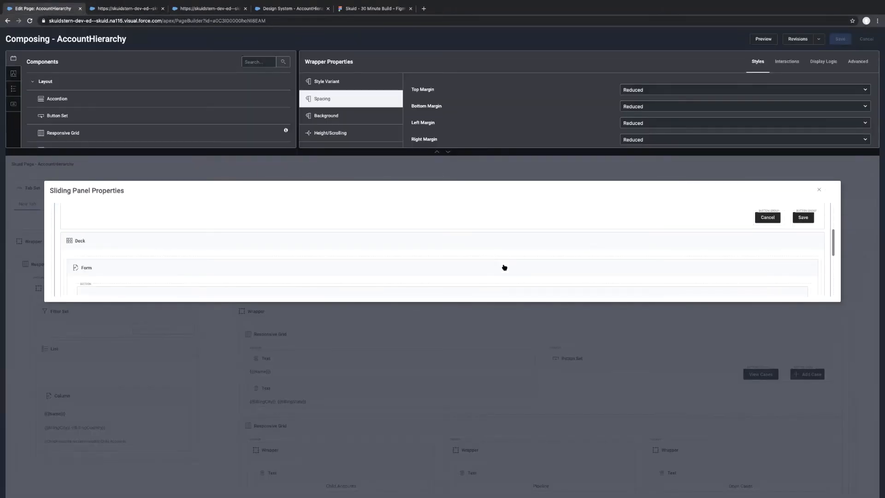
{"action": "scroll", "coordinate": [504, 267], "scroll_direction": "up", "scroll_amount": 5}
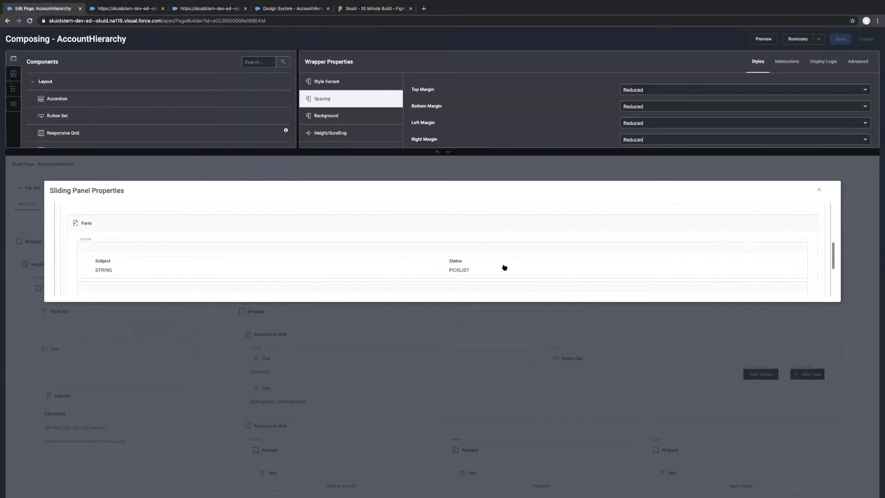
{"action": "left_click", "coordinate": [817, 191]}
{"action": "scroll", "coordinate": [456, 253], "scroll_direction": "up", "scroll_amount": 1}
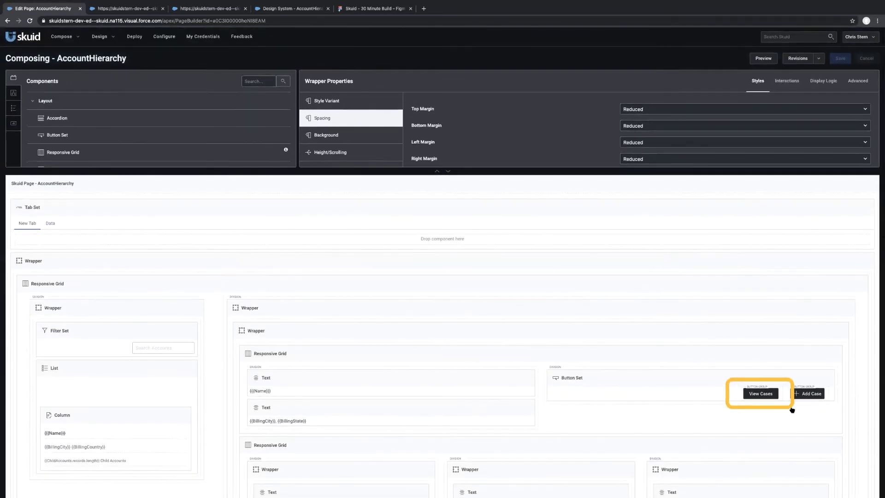
Add an enable condition to the View Cases button, requiring by model property that ChildAccounts_OpenCases has data rows.
{"action": "left_click", "coordinate": [760, 396]}
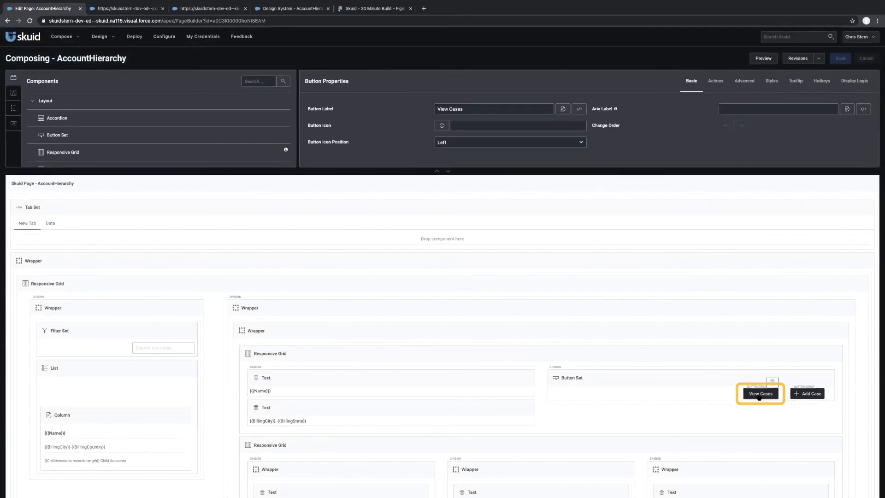
{"action": "left_click", "coordinate": [850, 80]}
{"action": "left_click", "coordinate": [323, 118]}
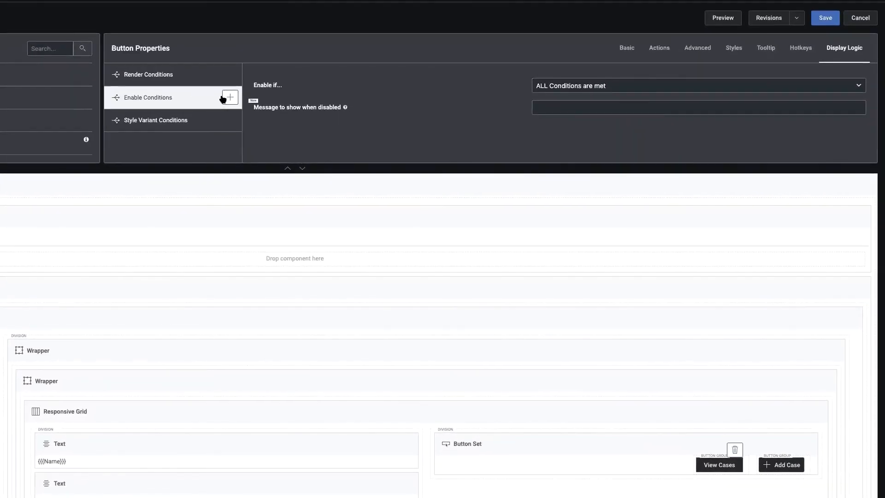
{"action": "left_click", "coordinate": [229, 97]}
{"action": "left_click", "coordinate": [189, 119]}
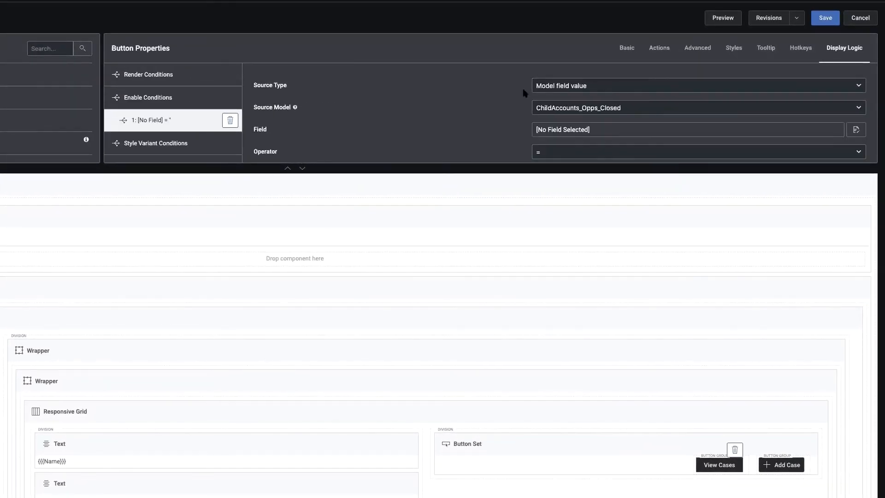
{"action": "left_click", "coordinate": [560, 87]}
{"action": "left_click", "coordinate": [560, 94]}
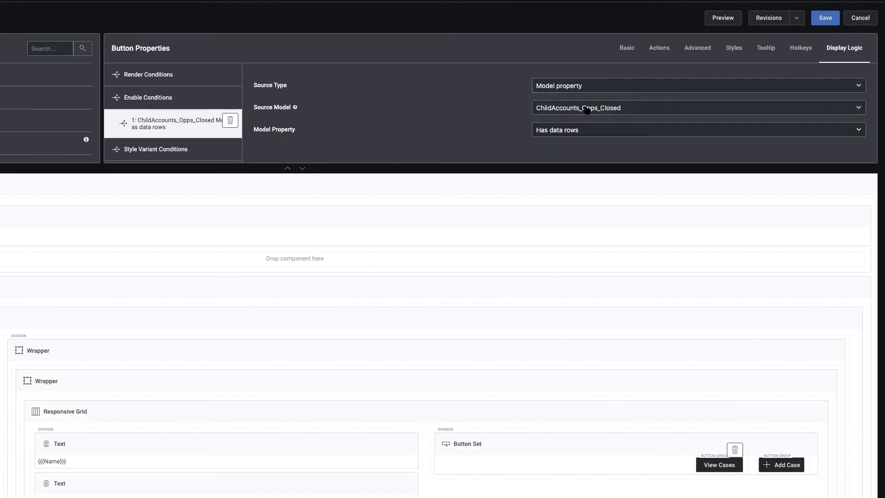
{"action": "left_click", "coordinate": [587, 110]}
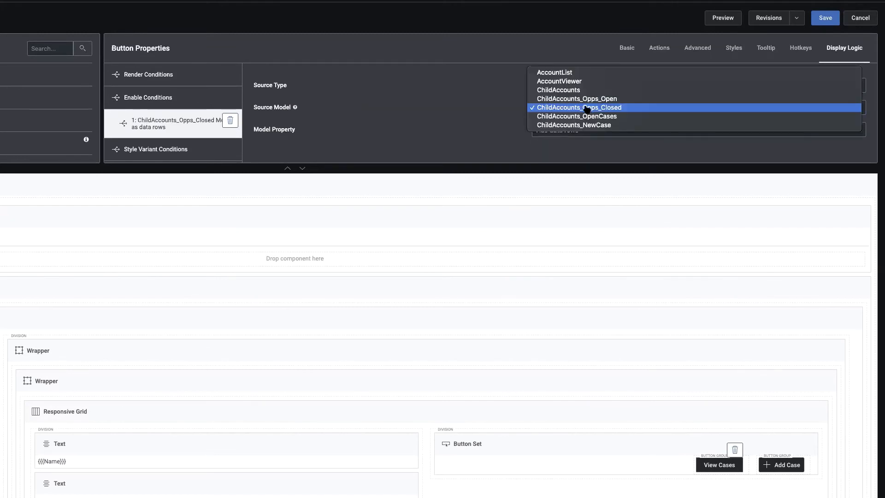
{"action": "left_click", "coordinate": [610, 116]}
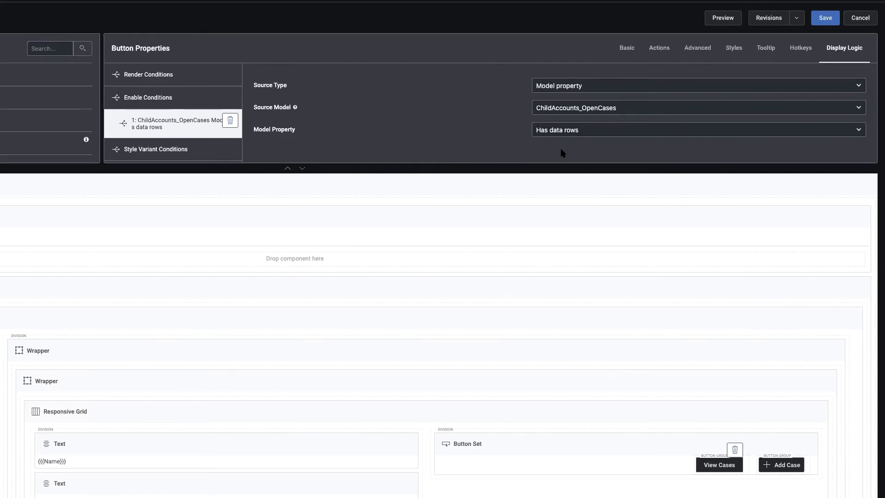
Set the View Cases button's disabled message to "No Open Cases" and save the page.
{"action": "left_click", "coordinate": [160, 98]}
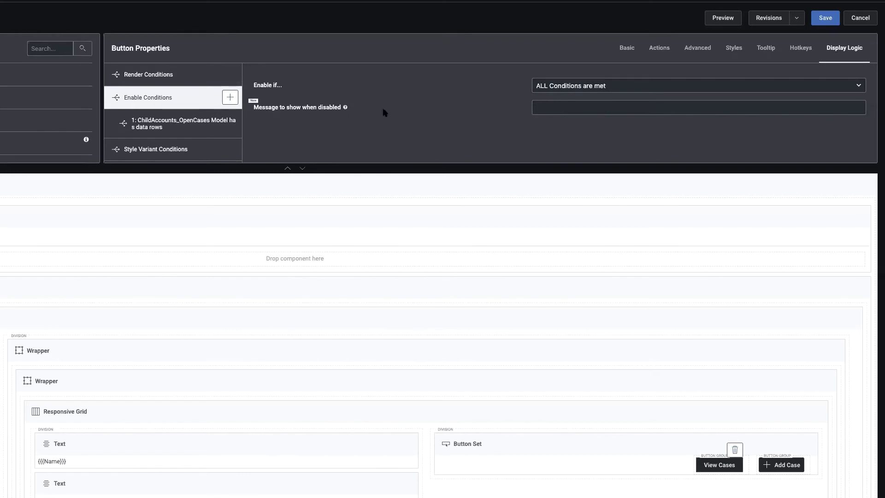
{"action": "left_click", "coordinate": [547, 107]}
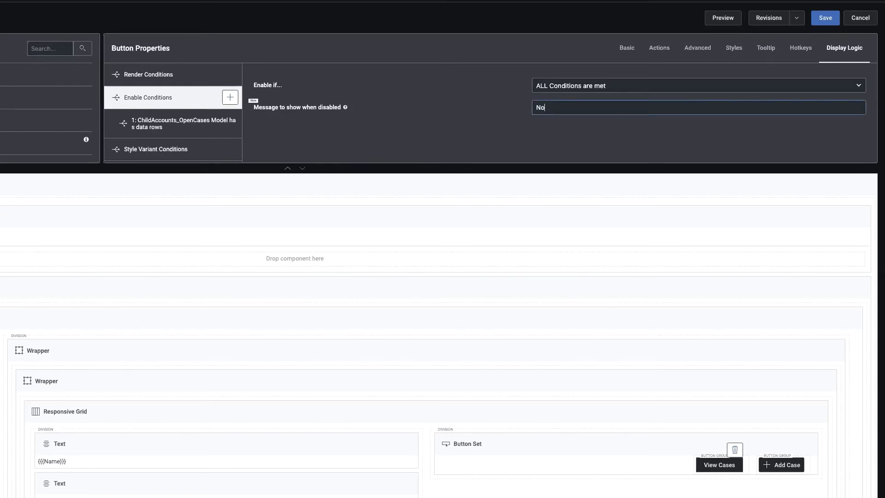
{"action": "type", "text": "No Open Cases"}
{"action": "left_click", "coordinate": [825, 19]}
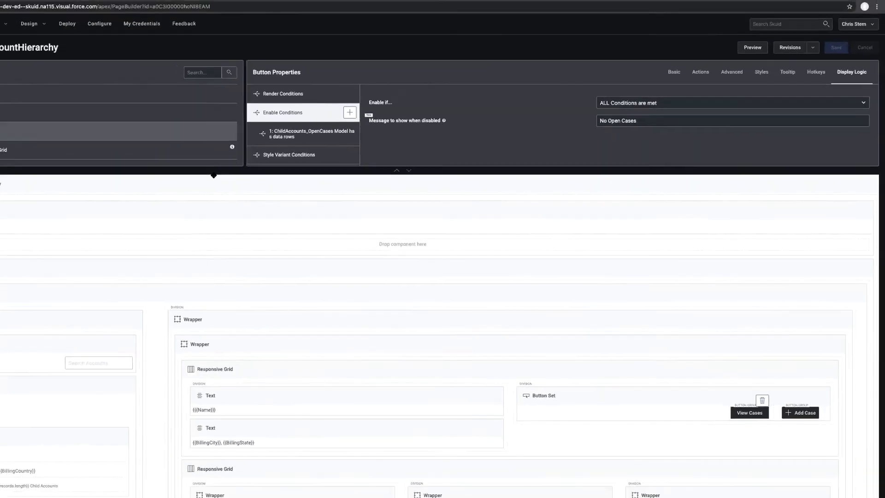
Reload the page preview and check how the View Cases button behaves for Cousteau (Global) and Humboldt Technologies (Global).
{"action": "left_click", "coordinate": [129, 10]}
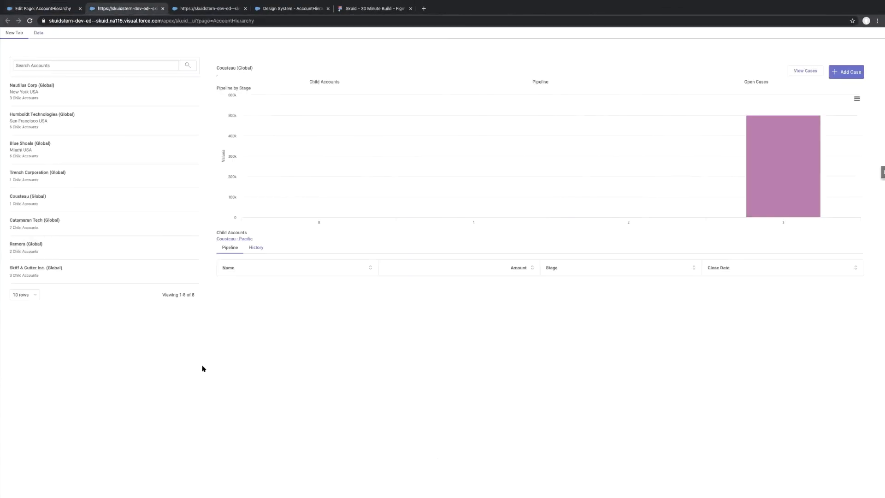
{"action": "key", "text": "super+r"}
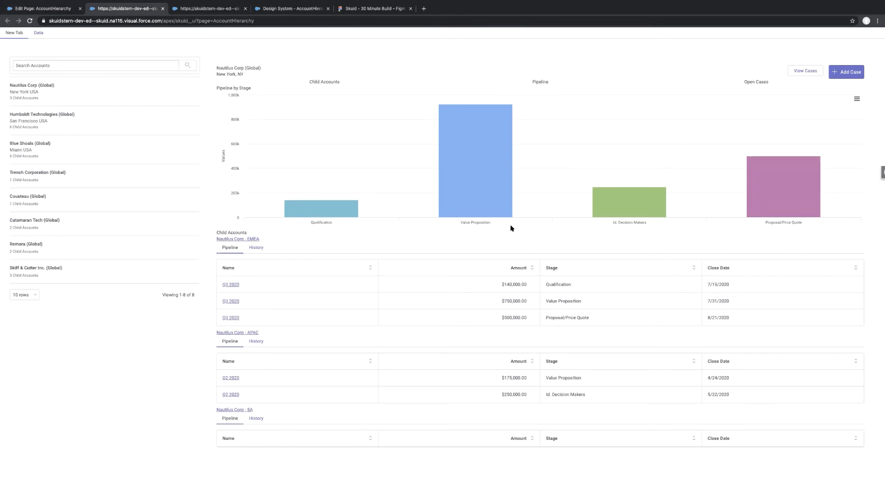
{"action": "left_click", "coordinate": [131, 206]}
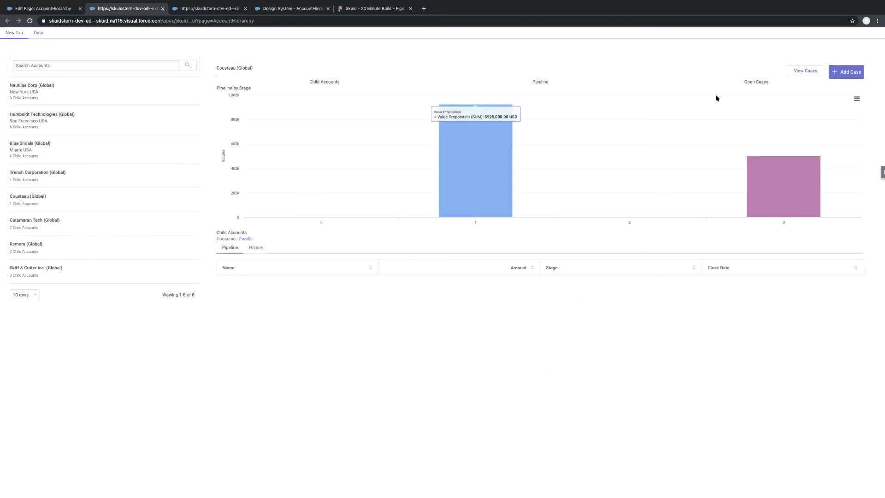
{"action": "left_click", "coordinate": [808, 71]}
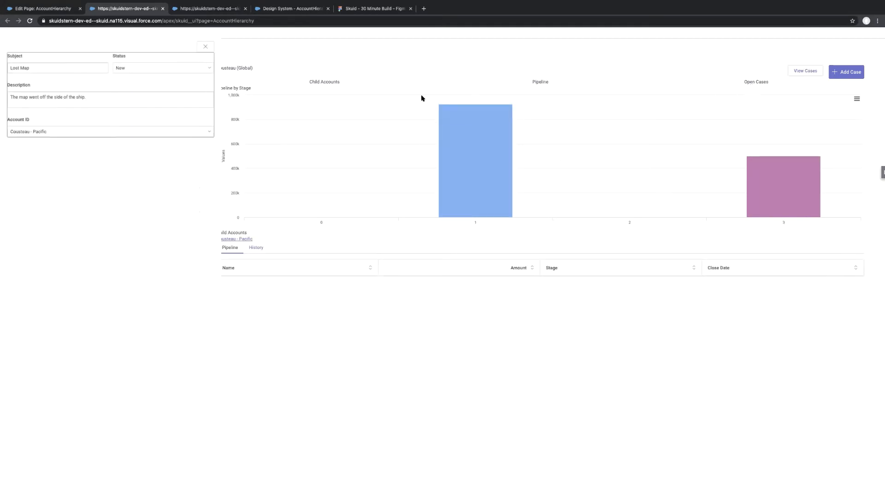
{"action": "left_click", "coordinate": [205, 44]}
{"action": "left_click", "coordinate": [117, 125]}
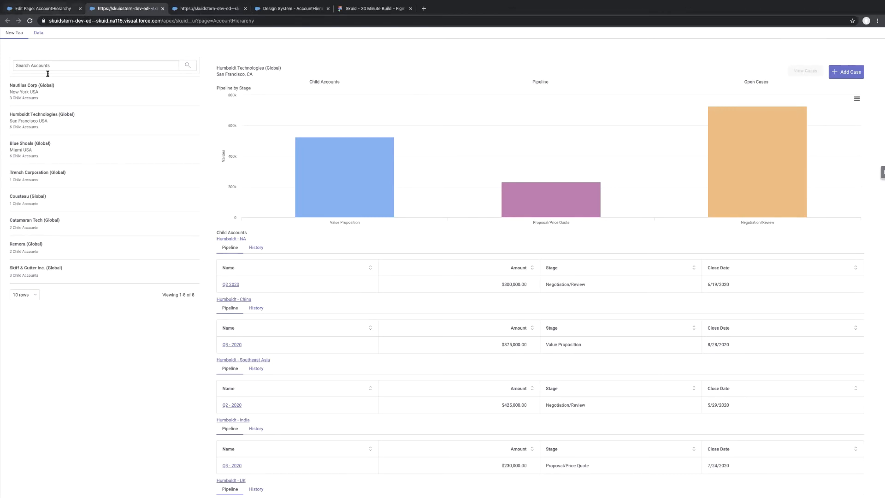
In the composer, open the sliding panel of the View Cases button and select the form inside its deck.
{"action": "left_click", "coordinate": [43, 9]}
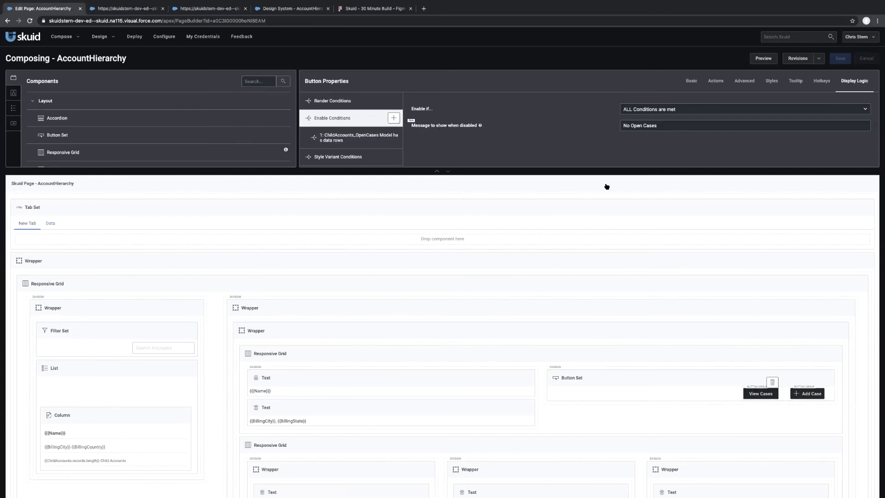
{"action": "left_click", "coordinate": [700, 375]}
{"action": "left_click", "coordinate": [764, 395]}
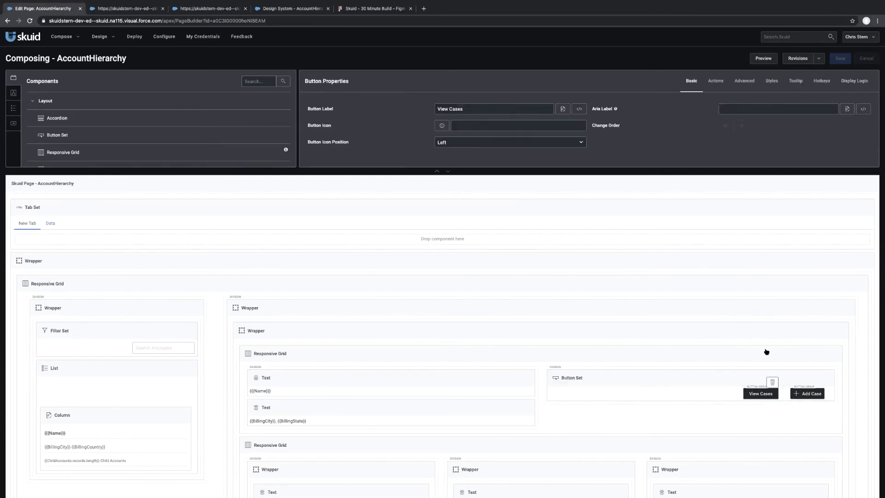
{"action": "left_click", "coordinate": [714, 80]}
{"action": "left_click", "coordinate": [344, 119]}
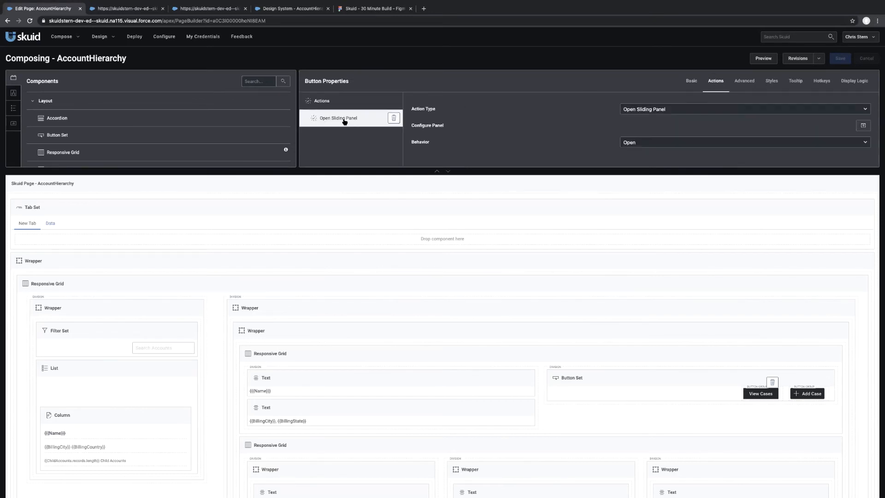
{"action": "double_click", "coordinate": [345, 121]}
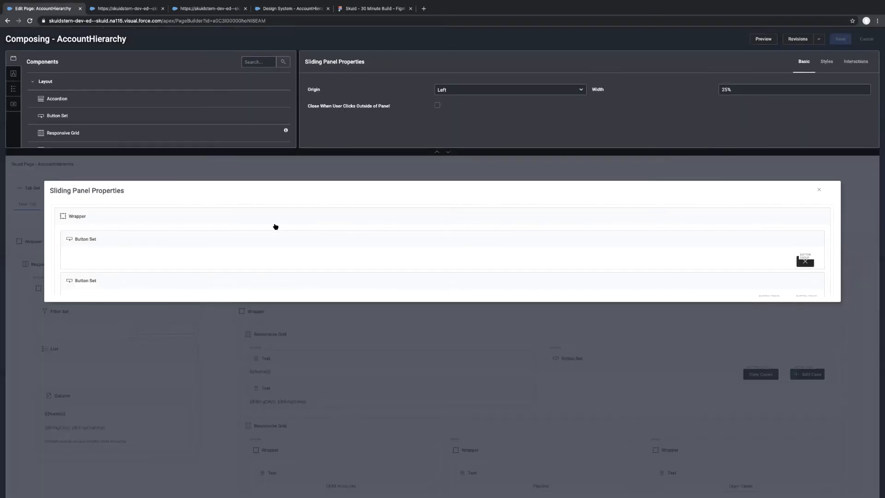
{"action": "scroll", "coordinate": [276, 226], "scroll_direction": "up", "scroll_amount": 1}
{"action": "left_click", "coordinate": [228, 243]}
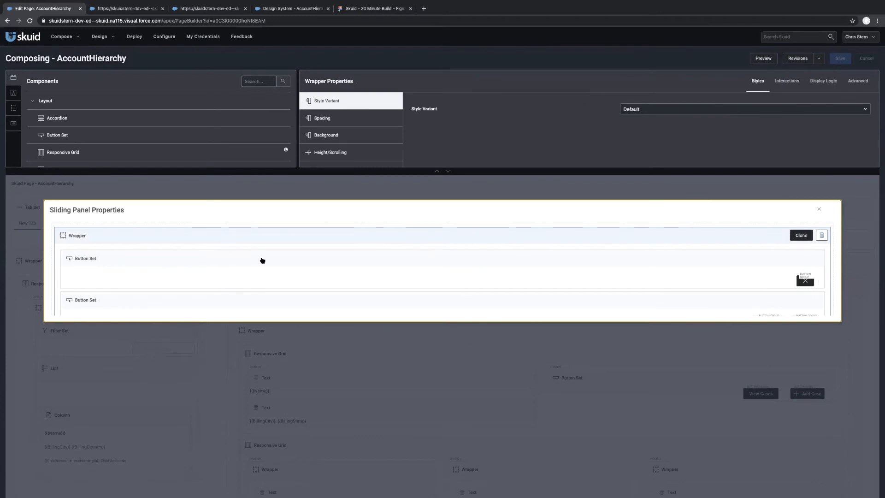
{"action": "scroll", "coordinate": [261, 259], "scroll_direction": "down", "scroll_amount": 3}
{"action": "scroll", "coordinate": [262, 260], "scroll_direction": "down", "scroll_amount": 2}
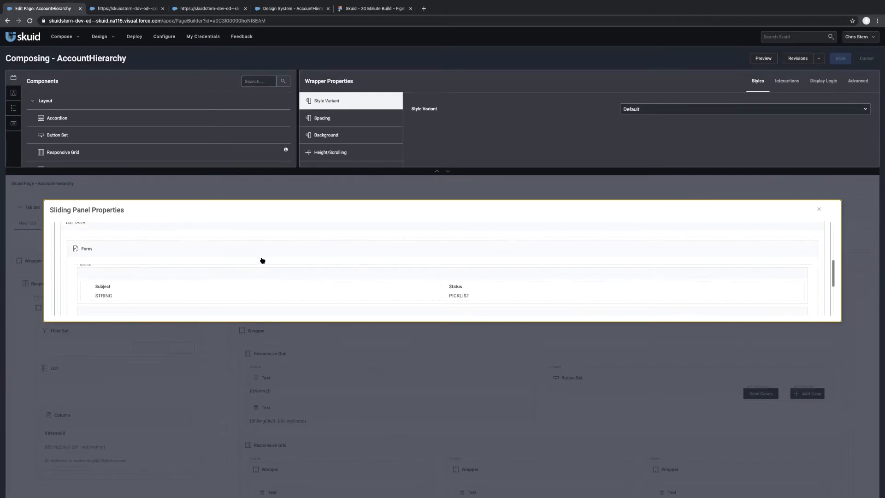
{"action": "scroll", "coordinate": [260, 260], "scroll_direction": "up", "scroll_amount": 2}
{"action": "scroll", "coordinate": [259, 260], "scroll_direction": "down", "scroll_amount": 2}
{"action": "scroll", "coordinate": [209, 255], "scroll_direction": "up", "scroll_amount": 1}
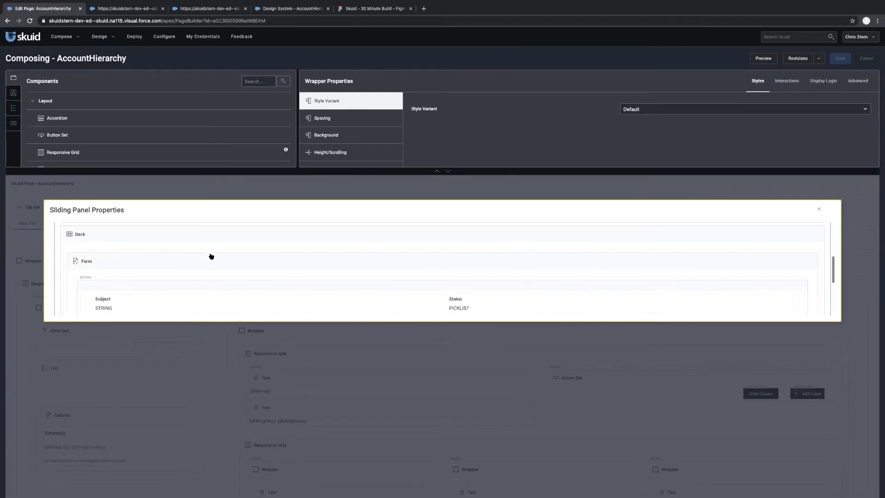
{"action": "left_click", "coordinate": [121, 268]}
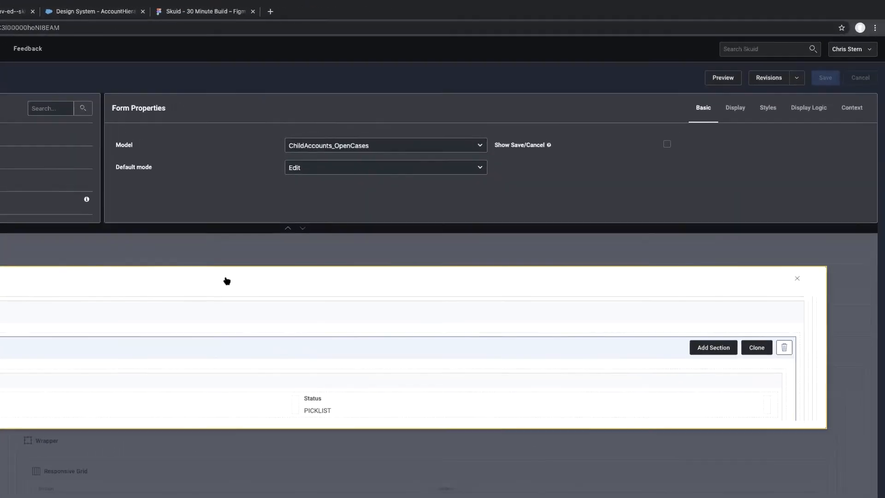
Set the case form's top, bottom, left and right margins to Reduced, and save the page.
{"action": "left_click", "coordinate": [771, 109]}
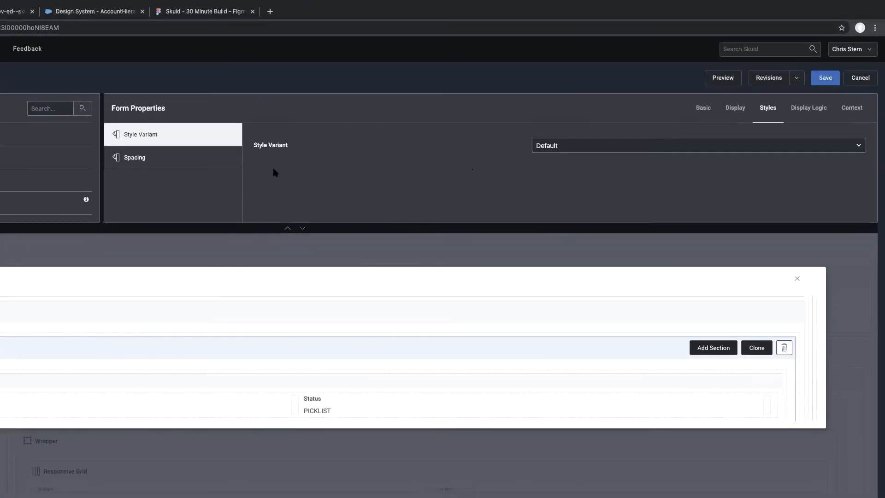
{"action": "left_click", "coordinate": [192, 158]}
{"action": "left_click", "coordinate": [601, 147]}
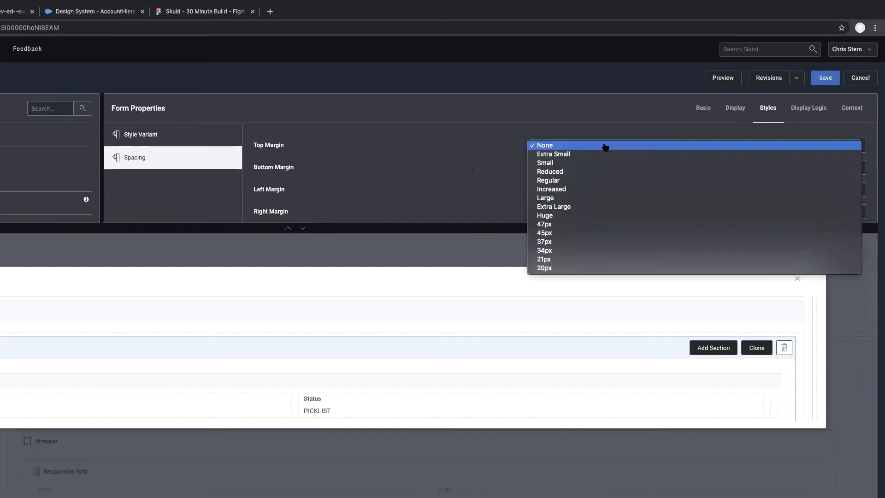
{"action": "left_click", "coordinate": [591, 172]}
{"action": "left_click", "coordinate": [579, 167]}
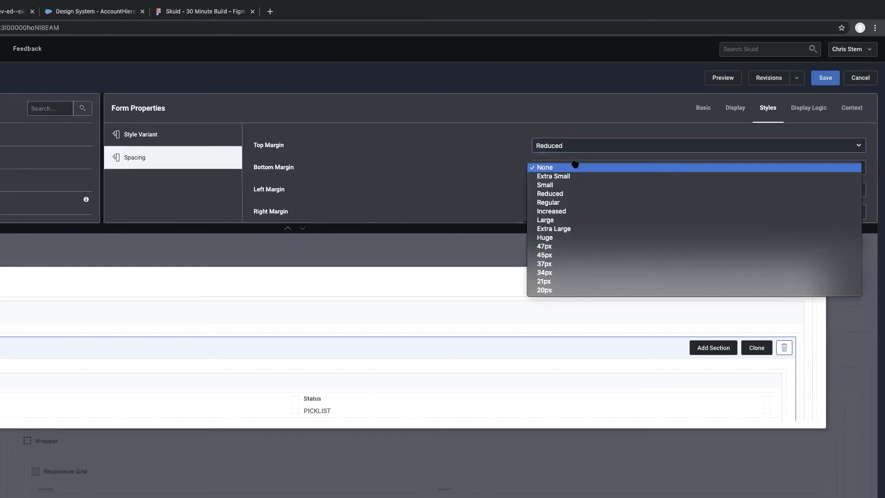
{"action": "left_click", "coordinate": [564, 194]}
{"action": "left_click", "coordinate": [564, 192]}
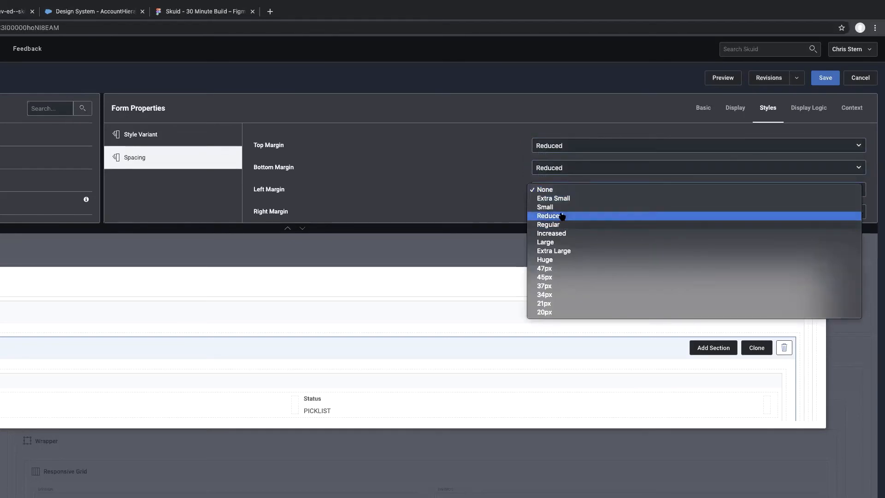
{"action": "left_click", "coordinate": [559, 218]}
{"action": "left_click", "coordinate": [572, 210]}
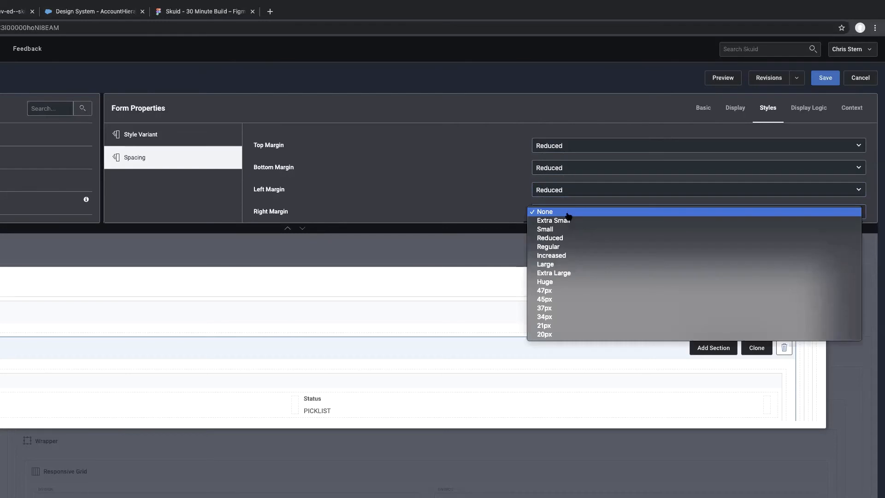
{"action": "left_click", "coordinate": [563, 239]}
{"action": "left_click", "coordinate": [825, 77]}
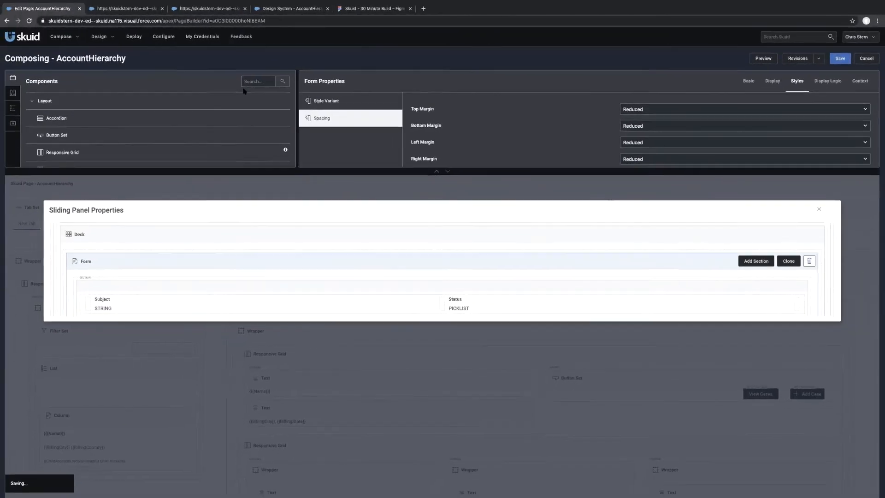
Reload the page preview, check the View Cases panel's form spacing for Cousteau (Global), and return to Nautilus Corp (Global).
{"action": "left_click", "coordinate": [129, 8]}
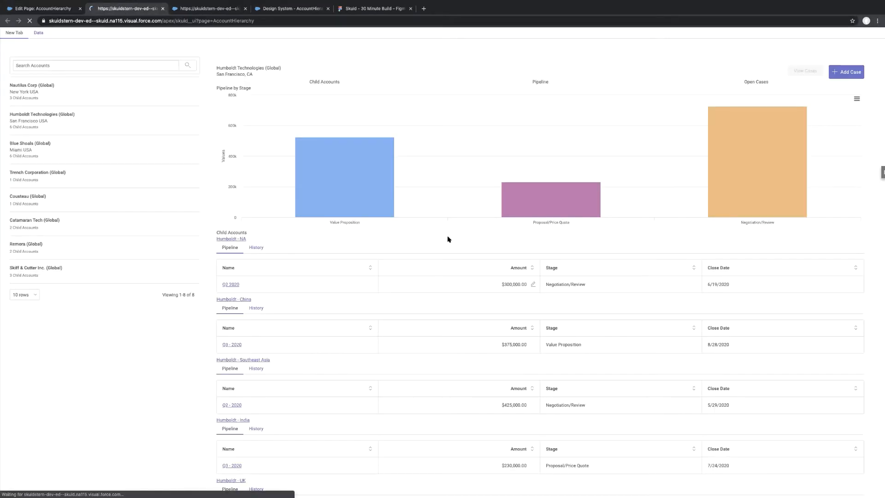
{"action": "key", "text": "ctrl+r"}
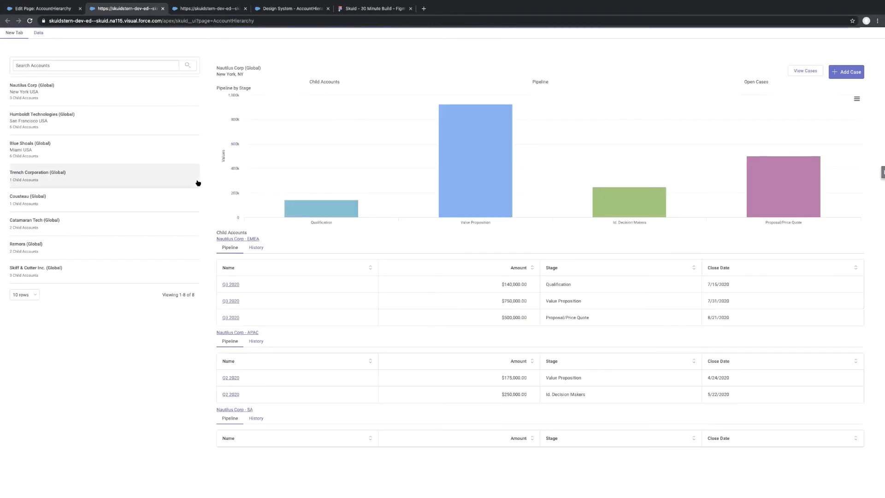
{"action": "left_click", "coordinate": [152, 172]}
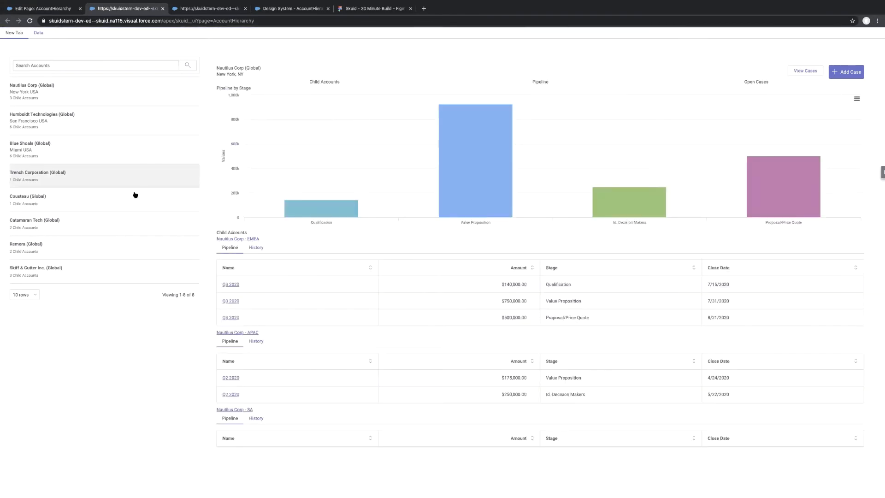
{"action": "left_click", "coordinate": [115, 201]}
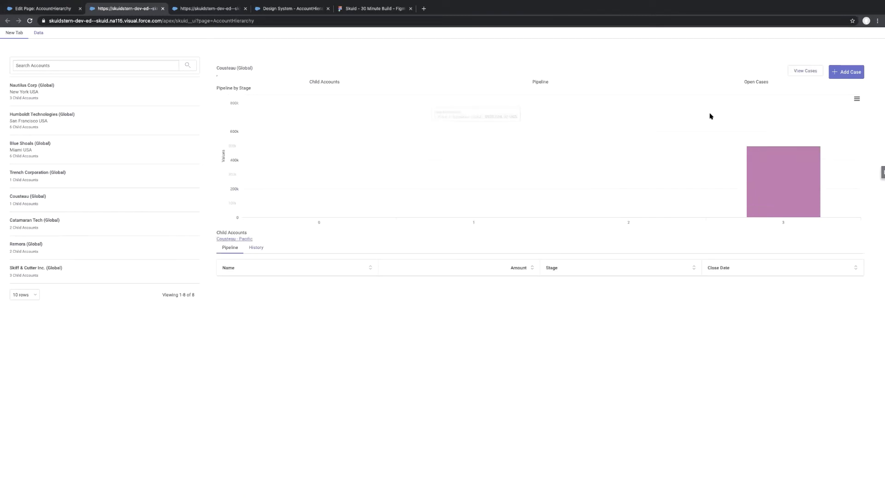
{"action": "left_click", "coordinate": [800, 70]}
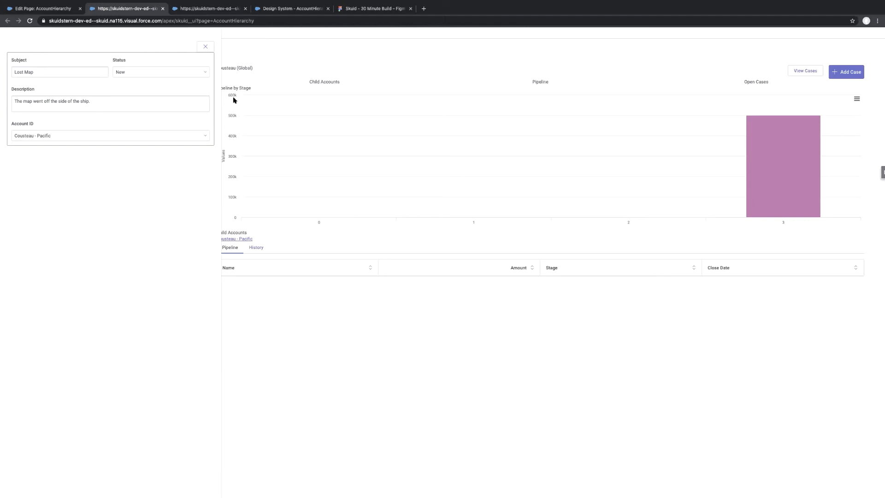
{"action": "left_click", "coordinate": [205, 47]}
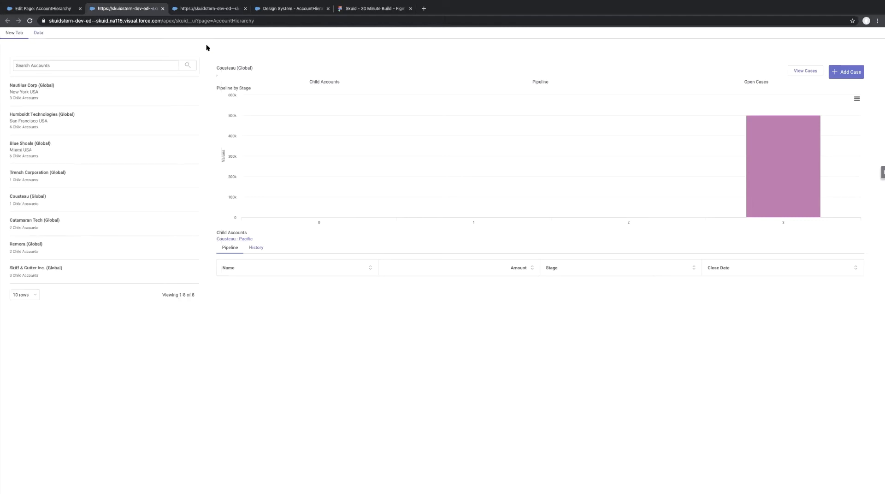
{"action": "left_click", "coordinate": [106, 92]}
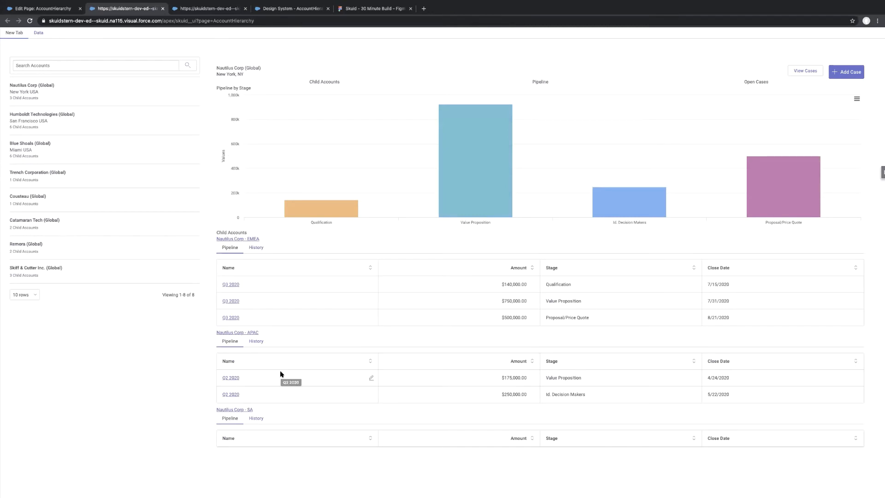
In the AccountHierarchy design system, set the border size of the default Filter Set variant to None.
{"action": "left_click", "coordinate": [285, 11]}
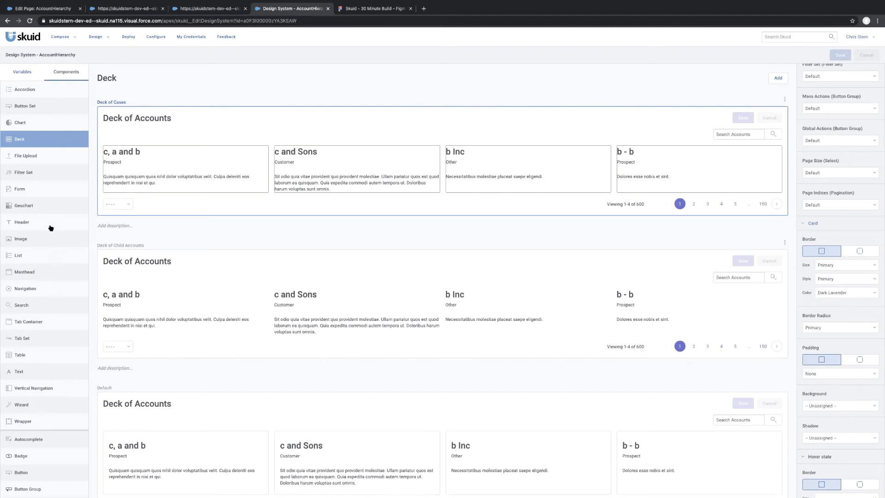
{"action": "left_click", "coordinate": [41, 174]}
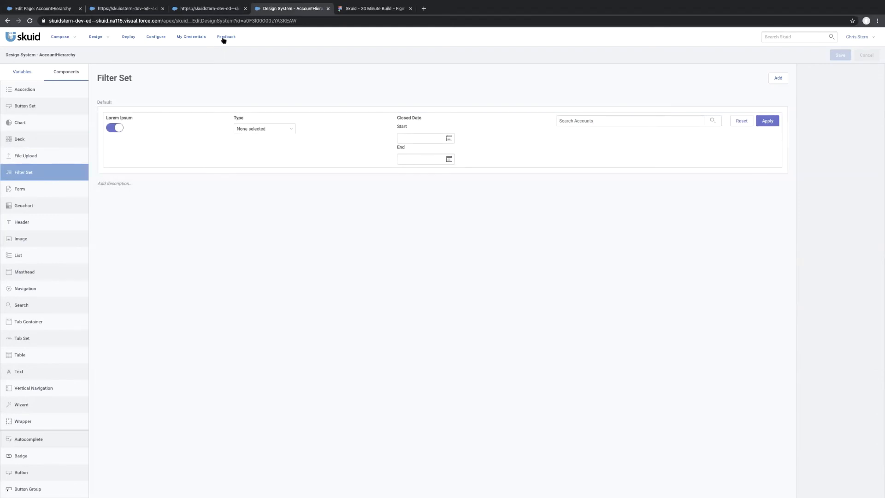
{"action": "left_click", "coordinate": [126, 8]}
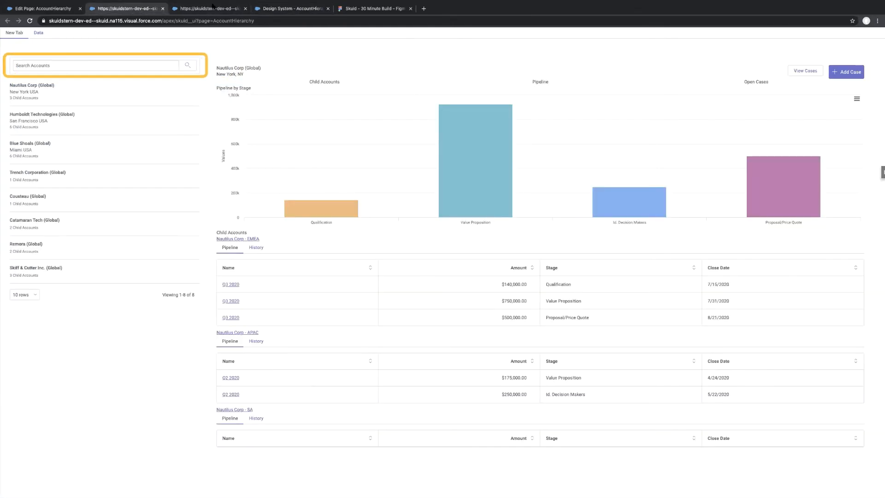
{"action": "left_click", "coordinate": [212, 8]}
{"action": "left_click", "coordinate": [291, 8]}
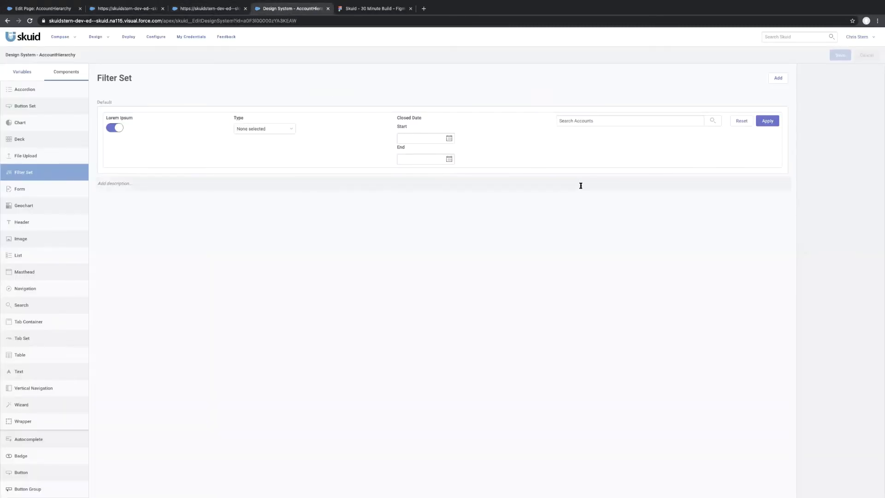
{"action": "left_click", "coordinate": [680, 163]}
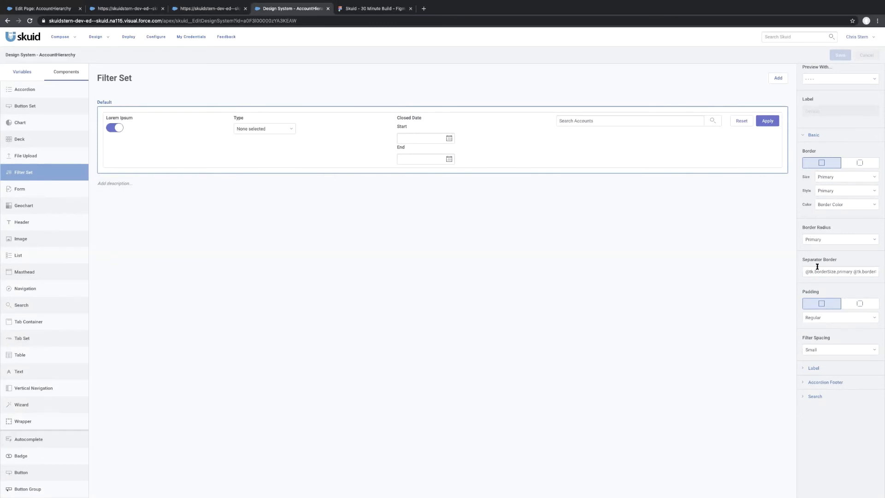
{"action": "left_click", "coordinate": [803, 396]}
{"action": "left_click", "coordinate": [807, 396]}
{"action": "left_click", "coordinate": [837, 178]}
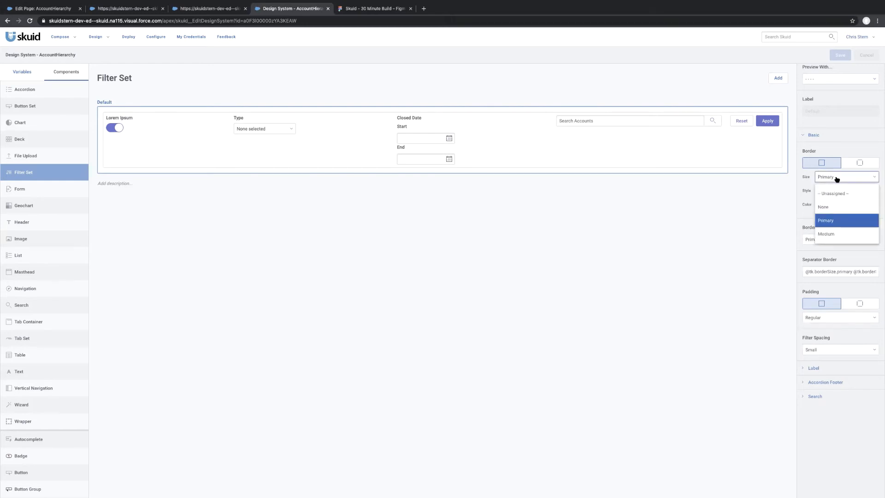
{"action": "left_click", "coordinate": [832, 208]}
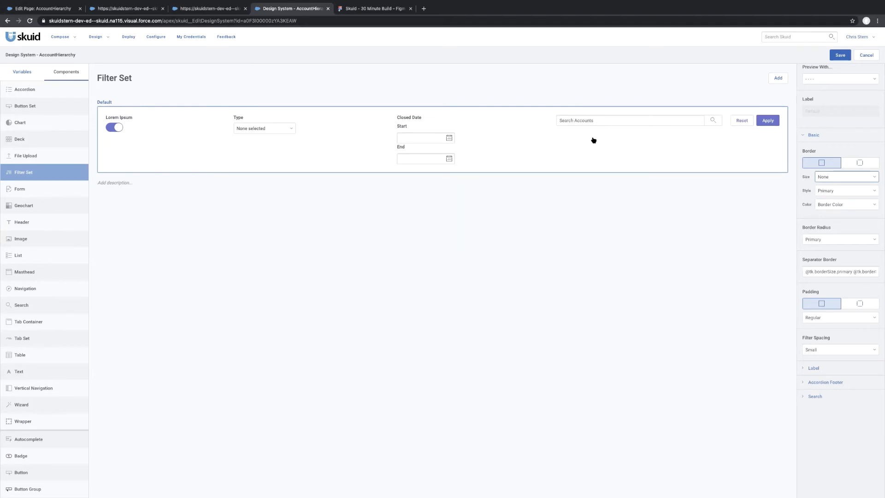
Compare the account search box in the page preview with the one in the Figma Account Navigator mockup.
{"action": "left_click", "coordinate": [128, 10]}
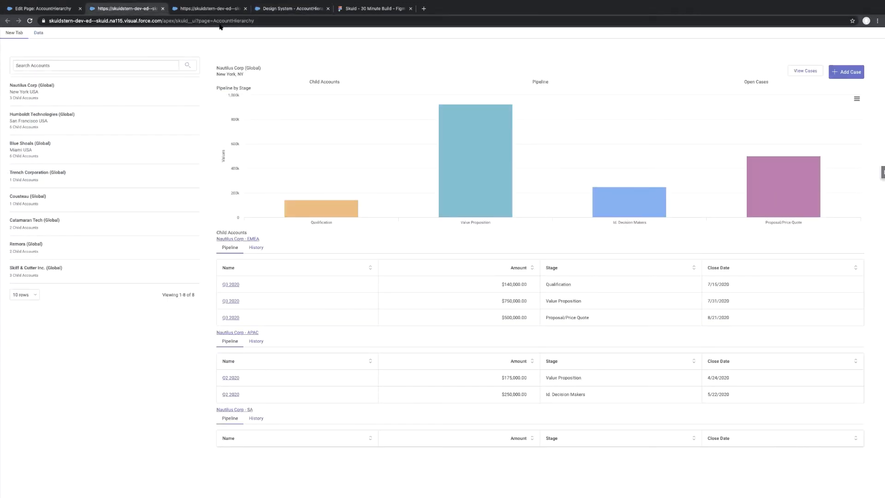
{"action": "left_click", "coordinate": [281, 13]}
{"action": "left_click", "coordinate": [358, 6]}
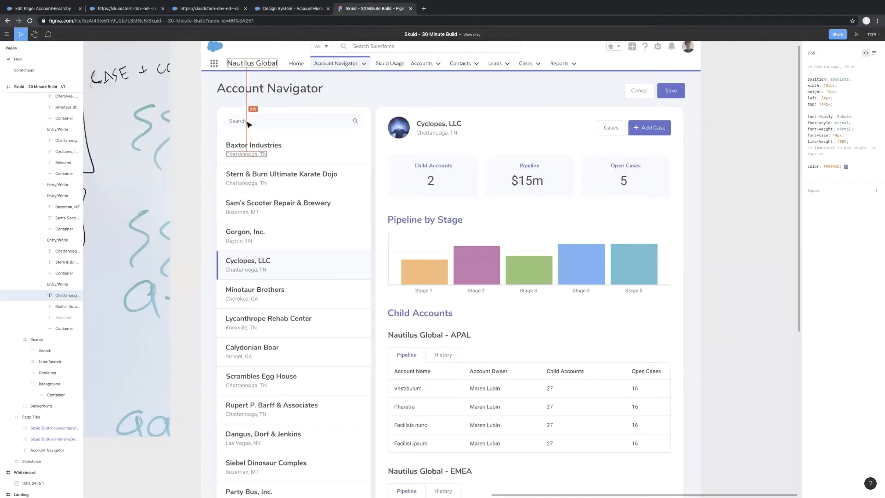
In the design system, set the background color of the default Input Text variant to Grey1.
{"action": "left_click", "coordinate": [285, 10]}
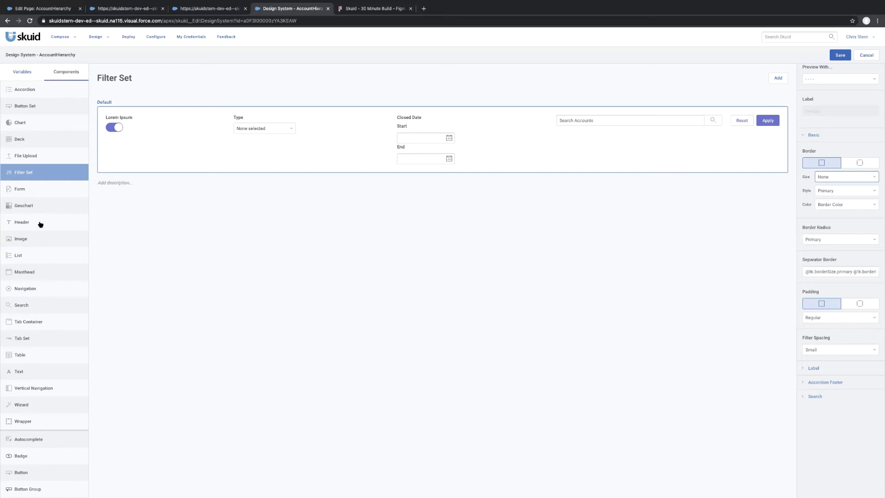
{"action": "scroll", "coordinate": [40, 282], "scroll_direction": "down", "scroll_amount": 5}
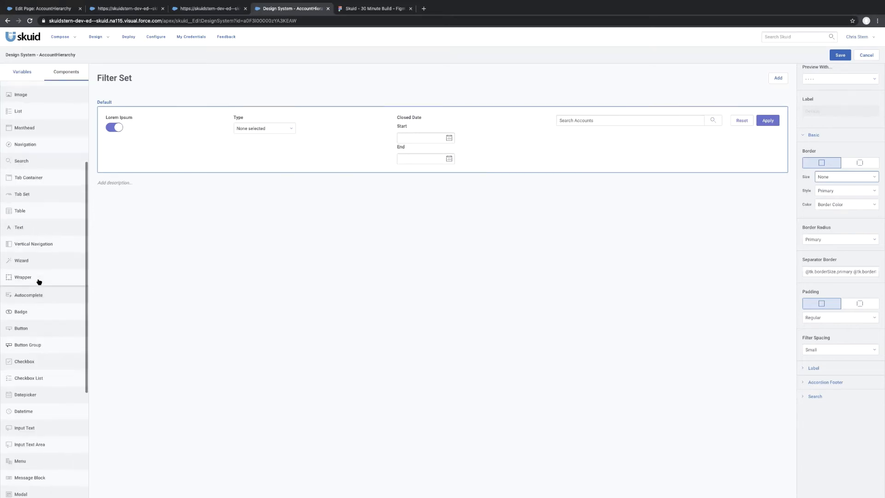
{"action": "scroll", "coordinate": [36, 352], "scroll_direction": "up", "scroll_amount": 3}
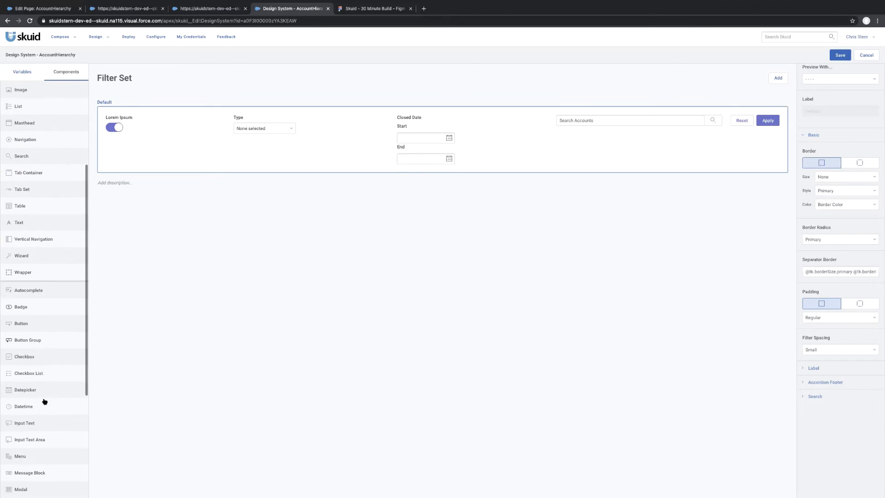
{"action": "scroll", "coordinate": [44, 398], "scroll_direction": "down", "scroll_amount": 3}
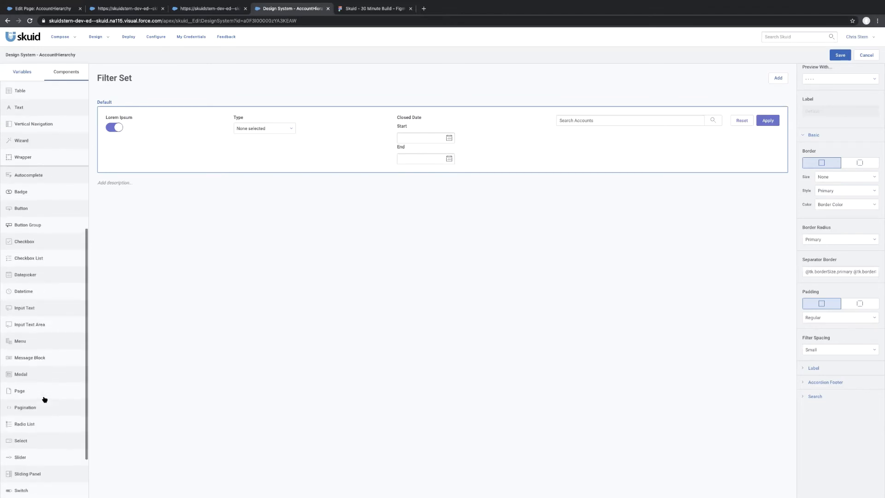
{"action": "left_click", "coordinate": [53, 310]}
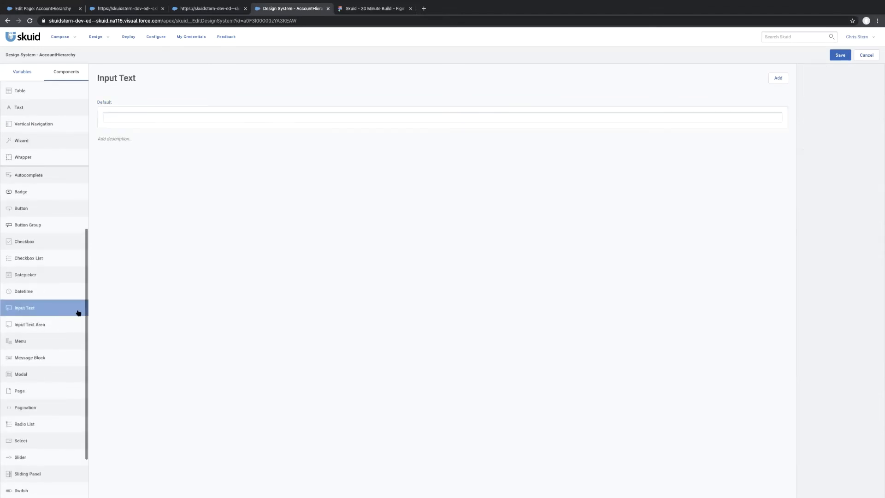
{"action": "left_click", "coordinate": [503, 111]}
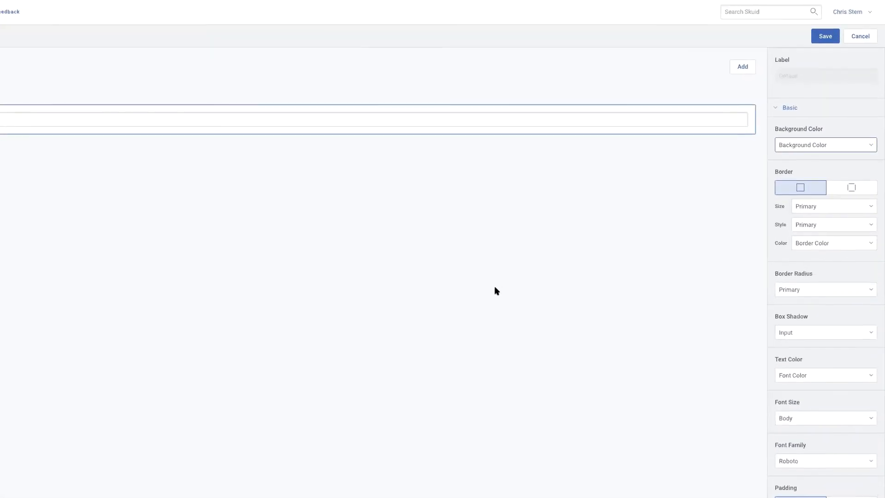
{"action": "left_click", "coordinate": [846, 146]}
{"action": "scroll", "coordinate": [804, 275], "scroll_direction": "down", "scroll_amount": 10}
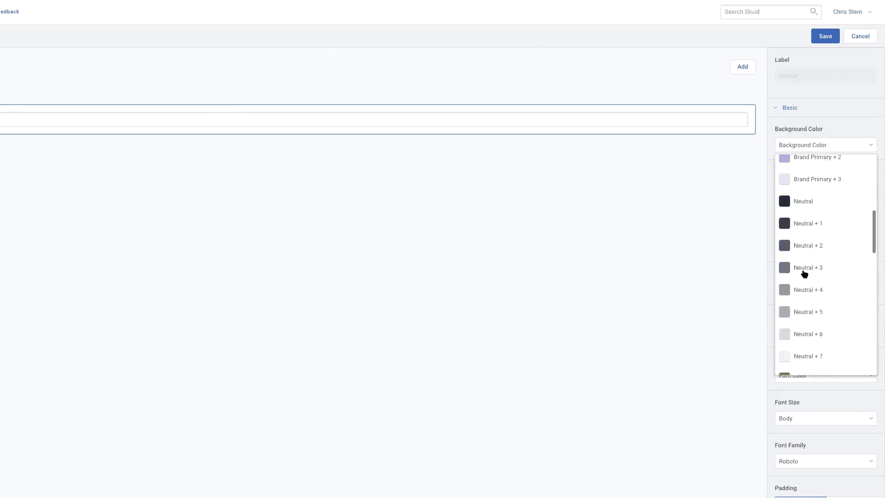
{"action": "scroll", "coordinate": [803, 270], "scroll_direction": "down", "scroll_amount": 5}
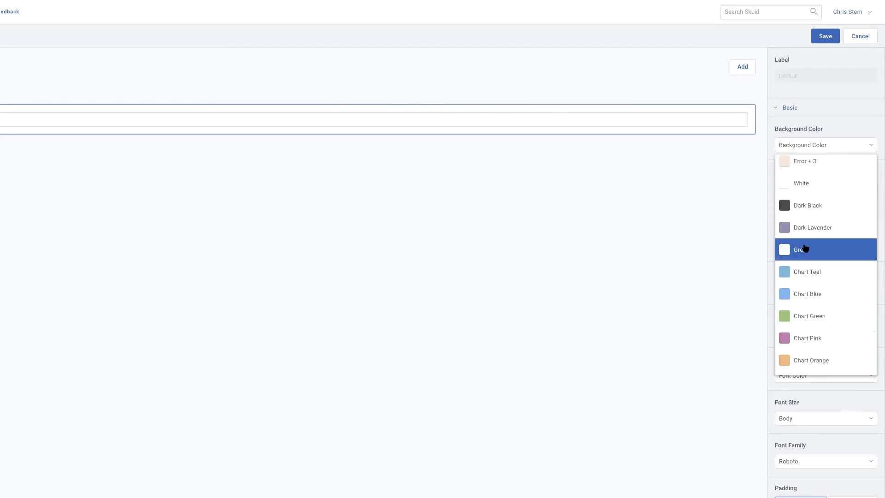
{"action": "left_click", "coordinate": [804, 249]}
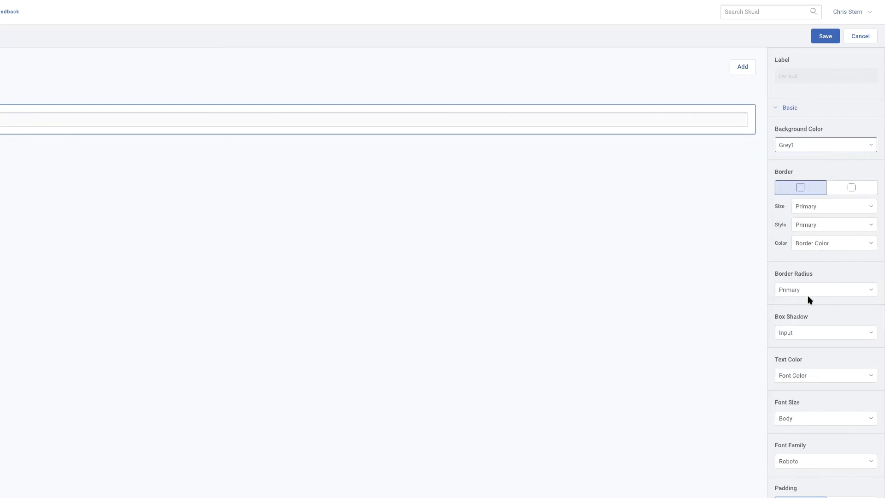
Set the default Input Text variant's box shadow, border radius and border size to None.
{"action": "left_click", "coordinate": [814, 334]}
{"action": "left_click", "coordinate": [794, 372]}
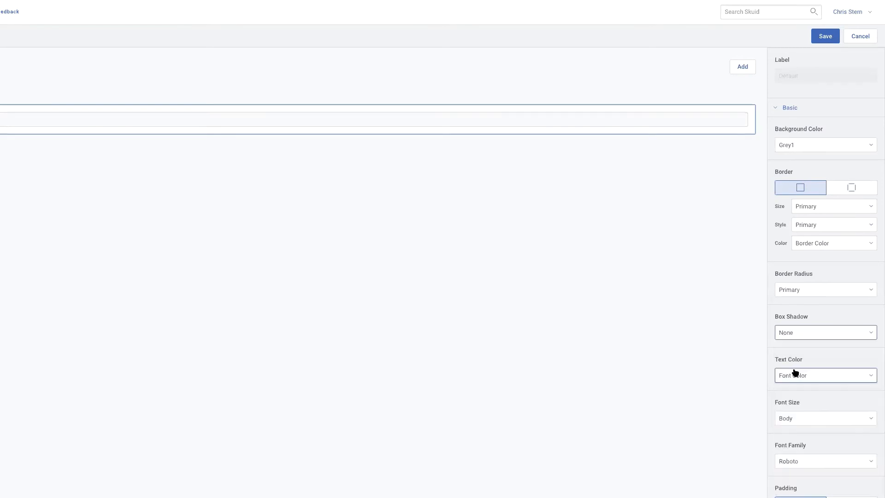
{"action": "left_click", "coordinate": [828, 293]}
{"action": "left_click", "coordinate": [810, 329]}
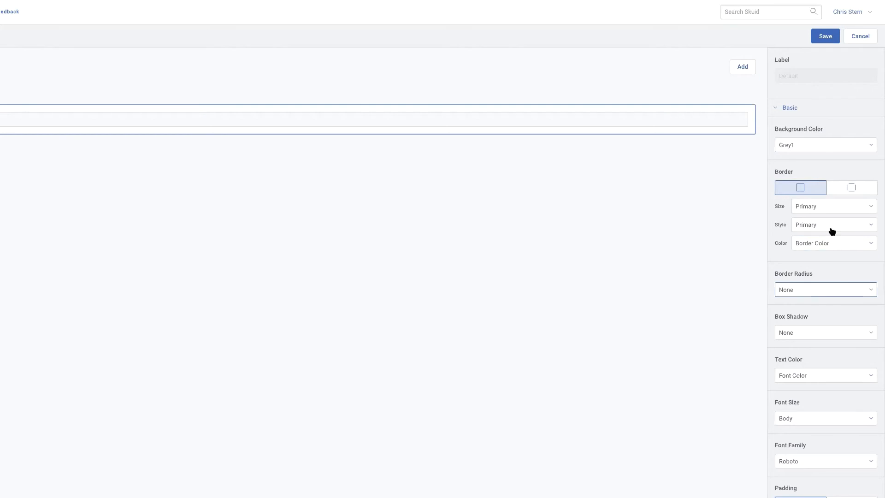
{"action": "left_click", "coordinate": [822, 209]}
{"action": "left_click", "coordinate": [814, 246]}
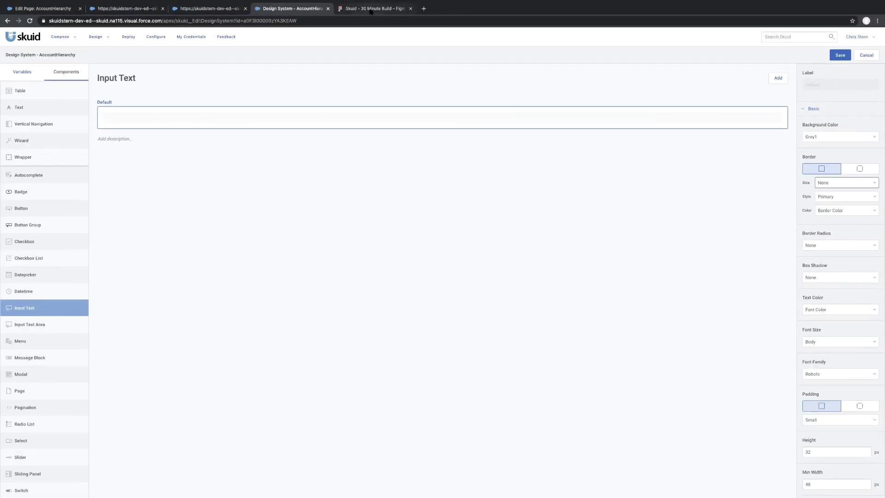
Inspect the search container in the Figma mockup and set the default Input Text variant's height to 40 px to match.
{"action": "left_click", "coordinate": [370, 11]}
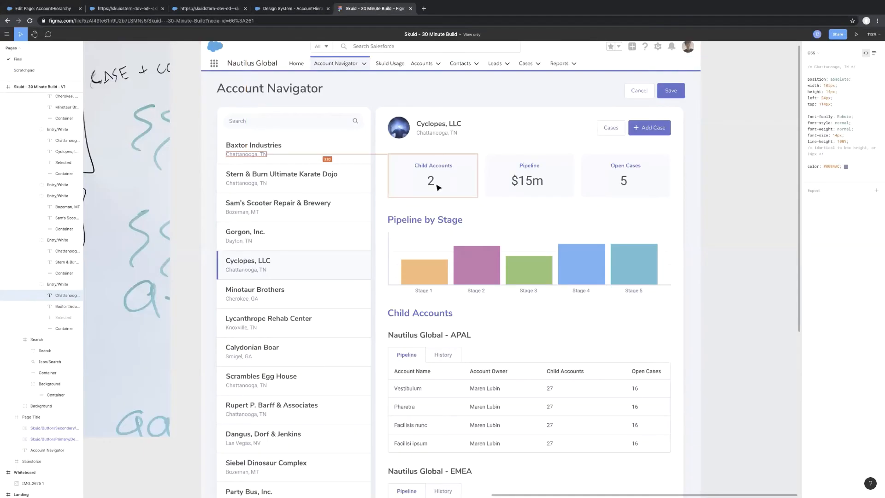
{"action": "left_click", "coordinate": [300, 120]}
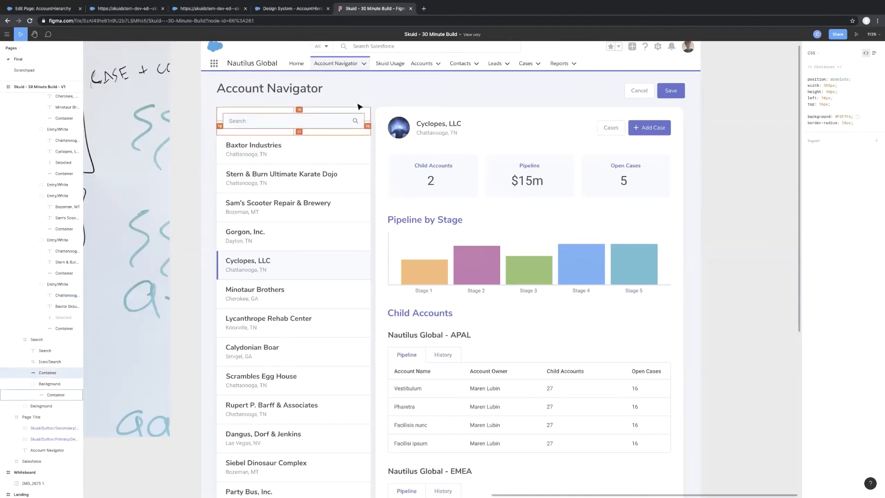
{"action": "left_click", "coordinate": [275, 9]}
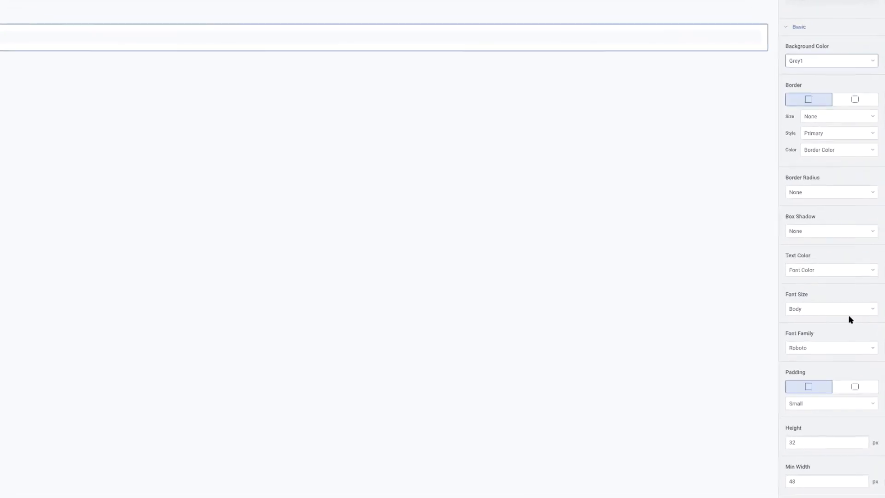
{"action": "double_click", "coordinate": [797, 443]}
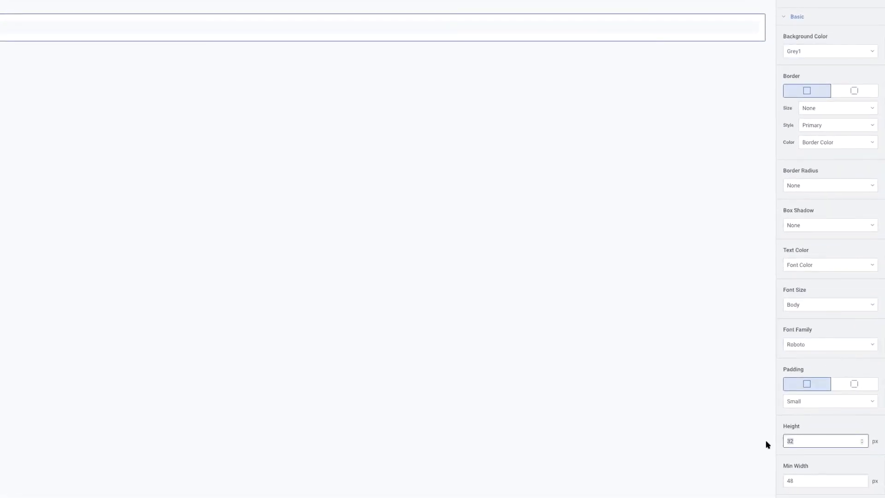
{"action": "type", "text": "40"}
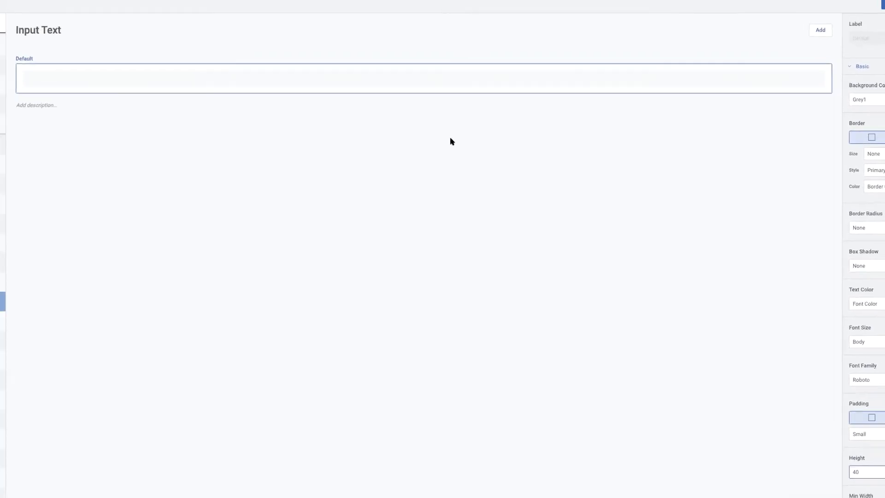
{"action": "left_click", "coordinate": [502, 91]}
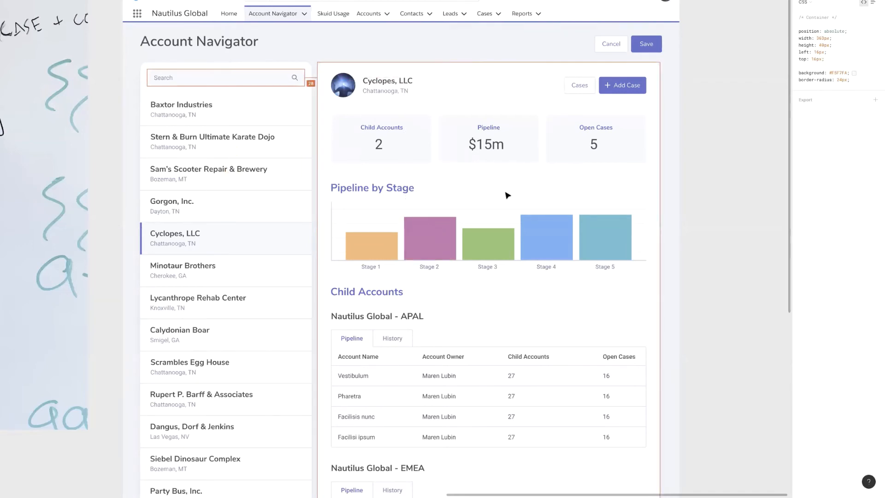
{"action": "left_click", "coordinate": [435, 377]}
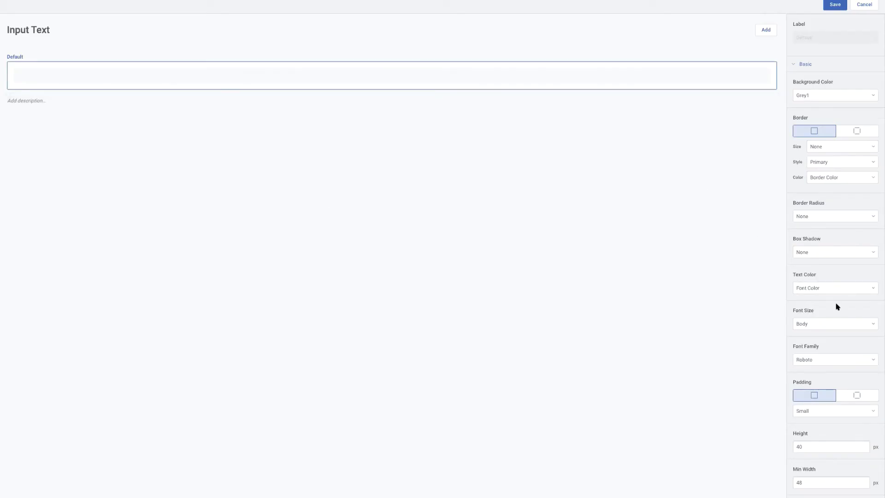
Set the default Input Text variant's font size to 14px and enter "test" in its sample field.
{"action": "left_click", "coordinate": [851, 326]}
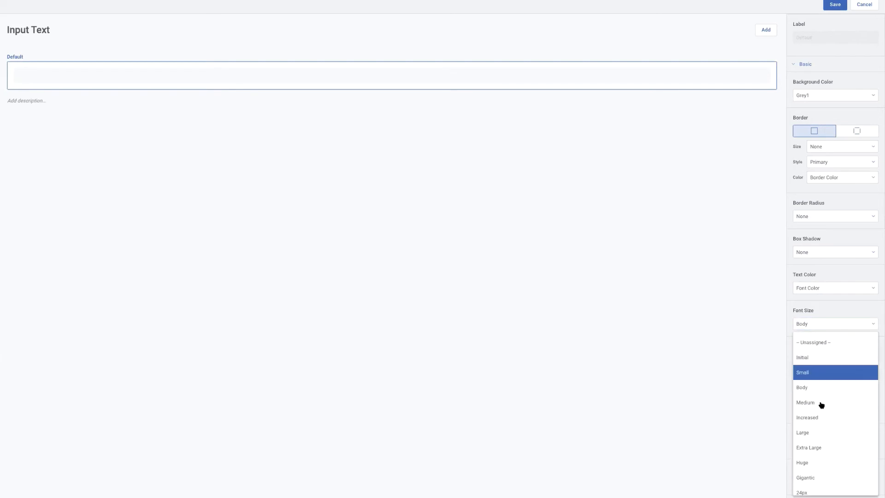
{"action": "scroll", "coordinate": [820, 405], "scroll_direction": "down", "scroll_amount": 1}
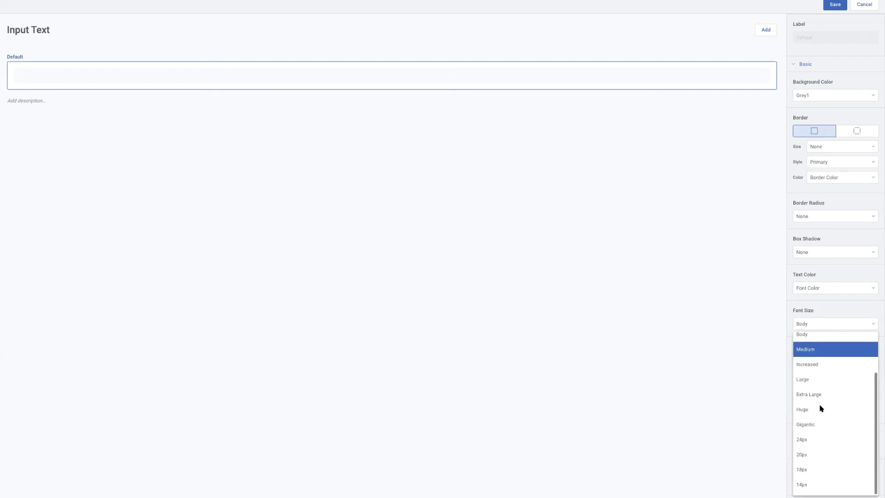
{"action": "left_click", "coordinate": [807, 484]}
{"action": "left_click", "coordinate": [124, 73]}
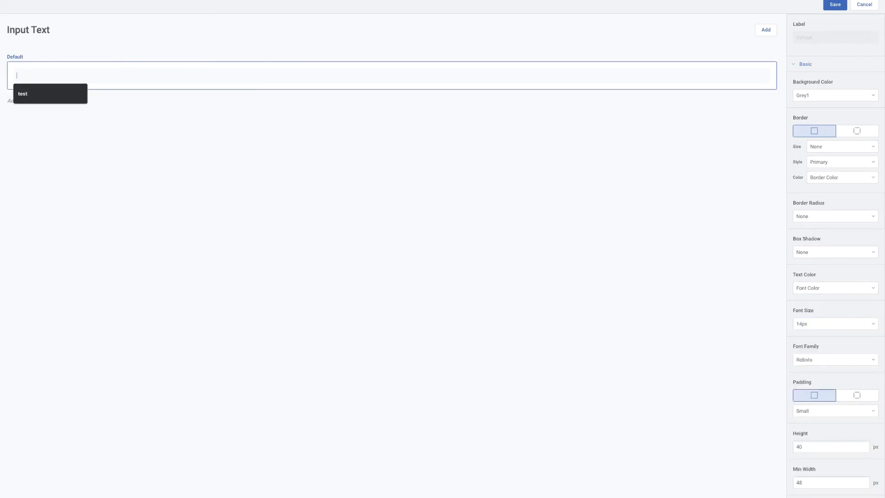
{"action": "type", "text": "test"}
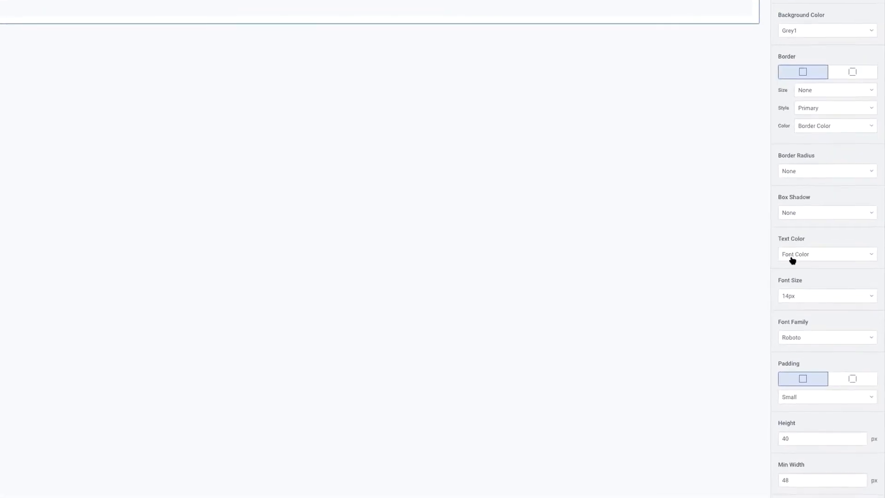
Set the default Input Text variant's padding to Regular.
{"action": "scroll", "coordinate": [804, 286], "scroll_direction": "down", "scroll_amount": 3}
{"action": "scroll", "coordinate": [788, 249], "scroll_direction": "up", "scroll_amount": 4}
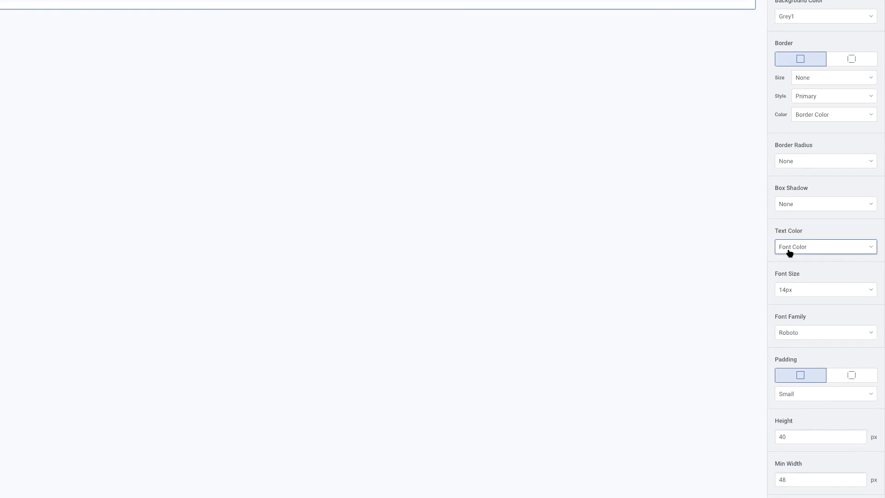
{"action": "scroll", "coordinate": [790, 252], "scroll_direction": "down", "scroll_amount": 4}
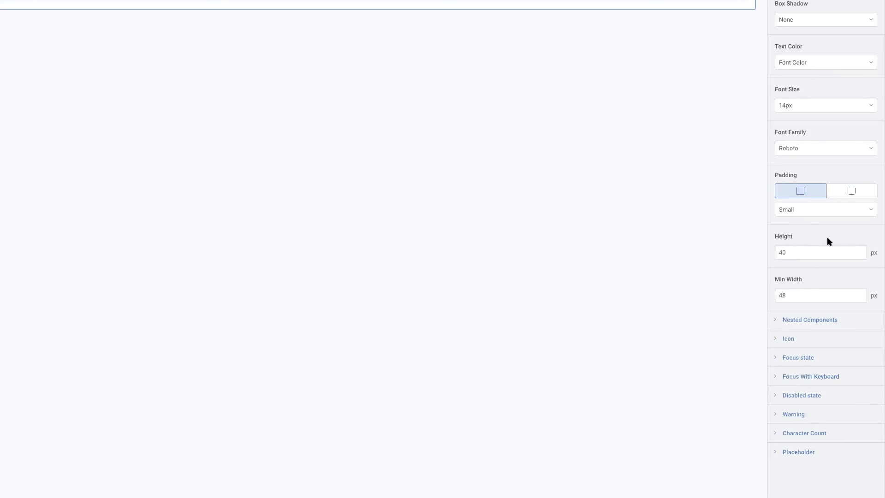
{"action": "left_click", "coordinate": [816, 210]}
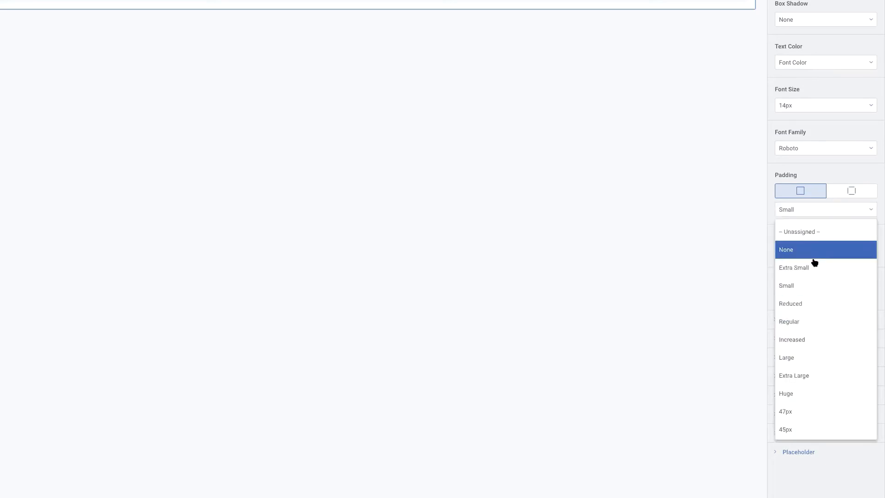
{"action": "left_click", "coordinate": [800, 321]}
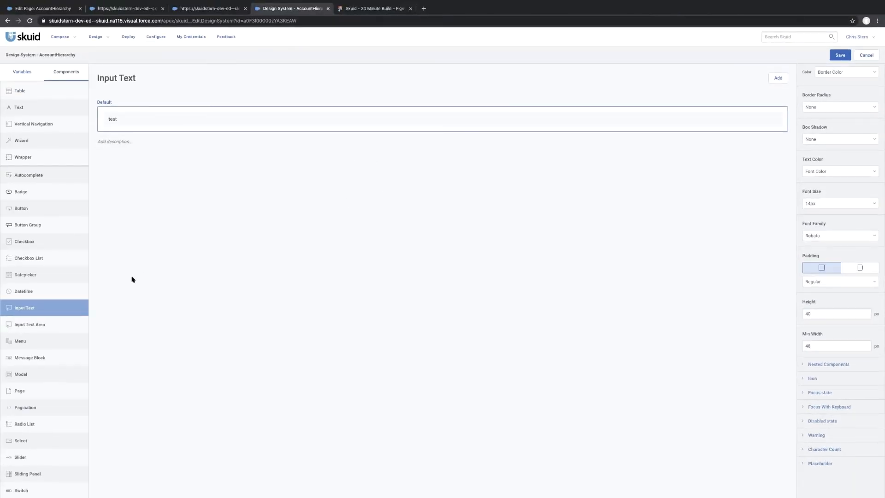
Open the default variant of the Input Text Area component for editing.
{"action": "left_click", "coordinate": [54, 326]}
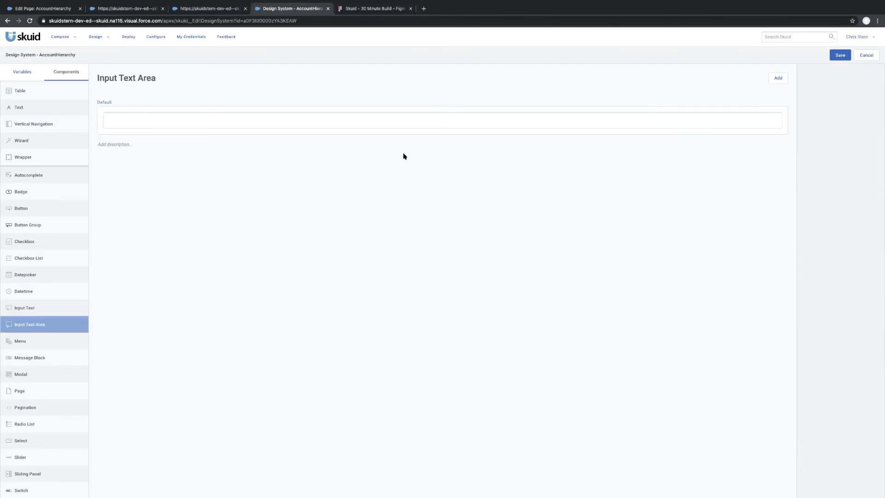
{"action": "left_click", "coordinate": [595, 111]}
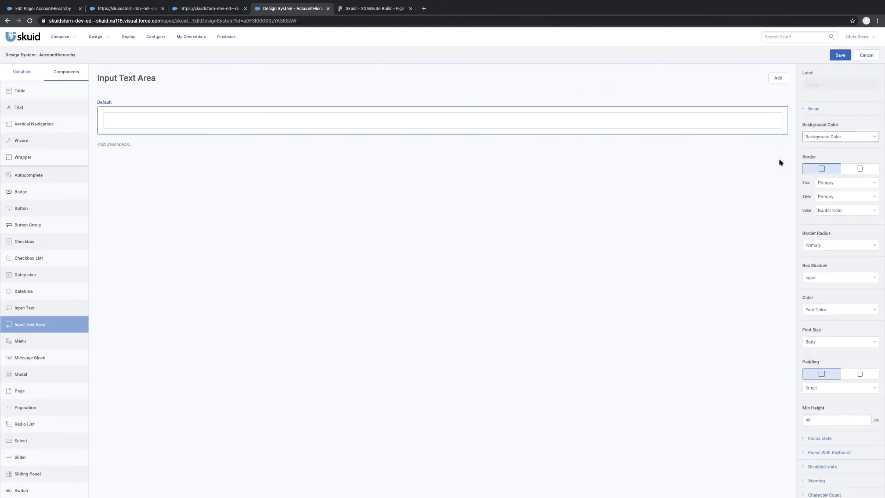
Check the text field styling in the page preview's New Case form with "test" as the subject, and cancel the form.
{"action": "left_click", "coordinate": [213, 10]}
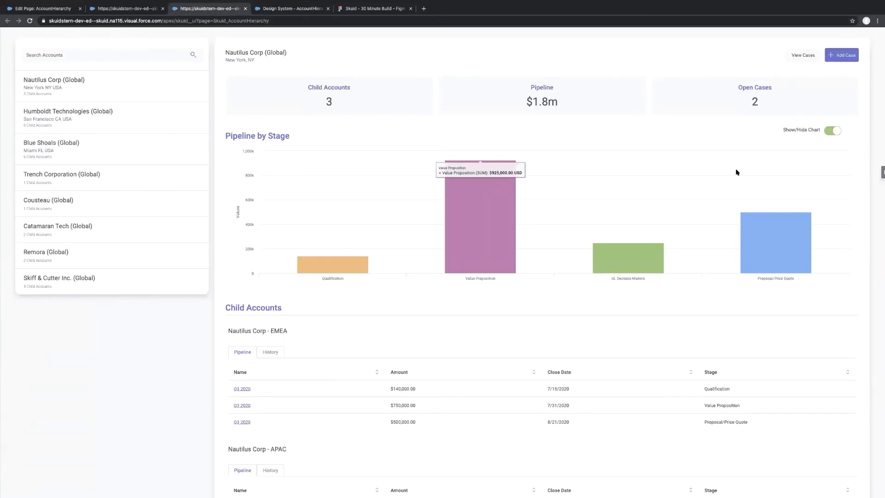
{"action": "left_click", "coordinate": [836, 55]}
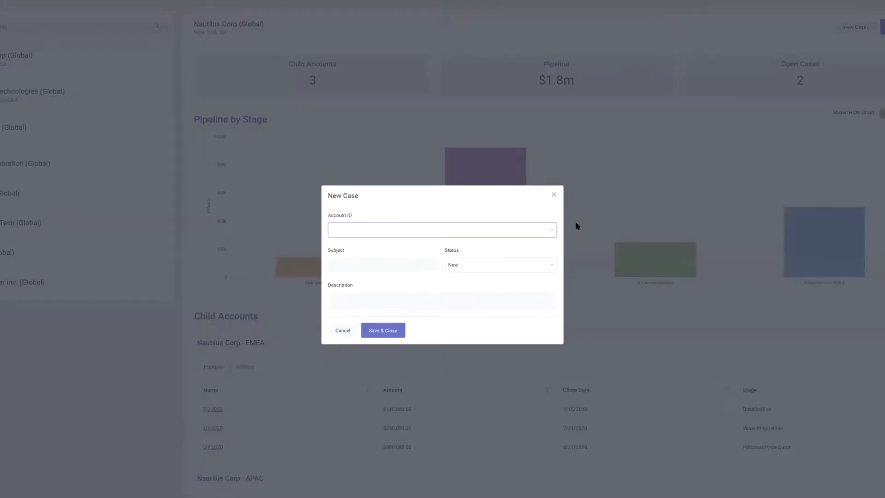
{"action": "left_click", "coordinate": [370, 266]}
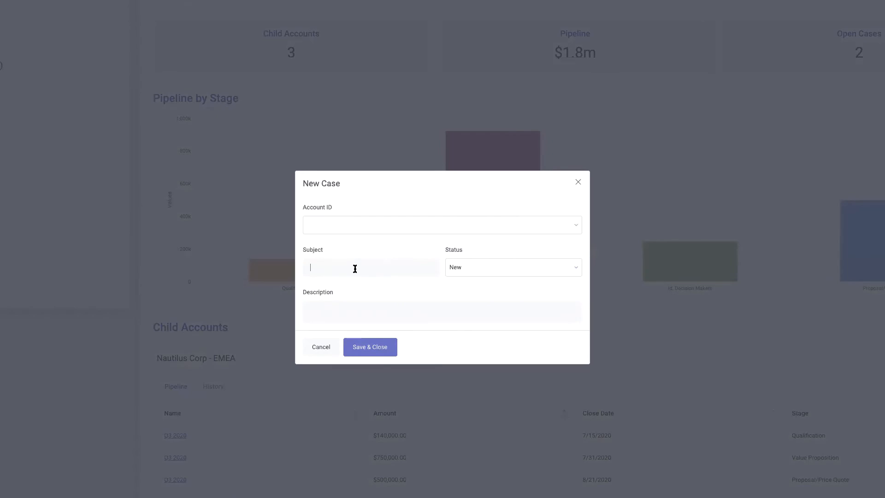
{"action": "type", "text": "test"}
{"action": "left_click", "coordinate": [329, 347]}
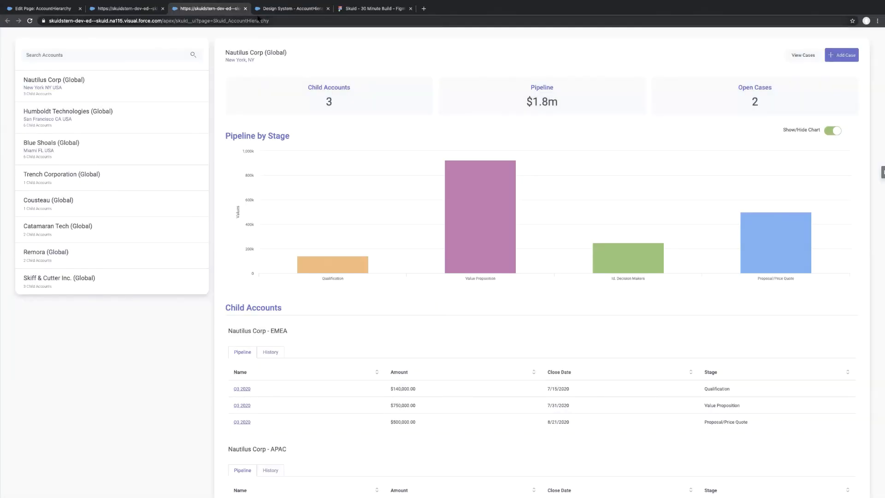
Back in the design system, set the default Input Text Area variant's background color to Grey1.
{"action": "left_click", "coordinate": [290, 10]}
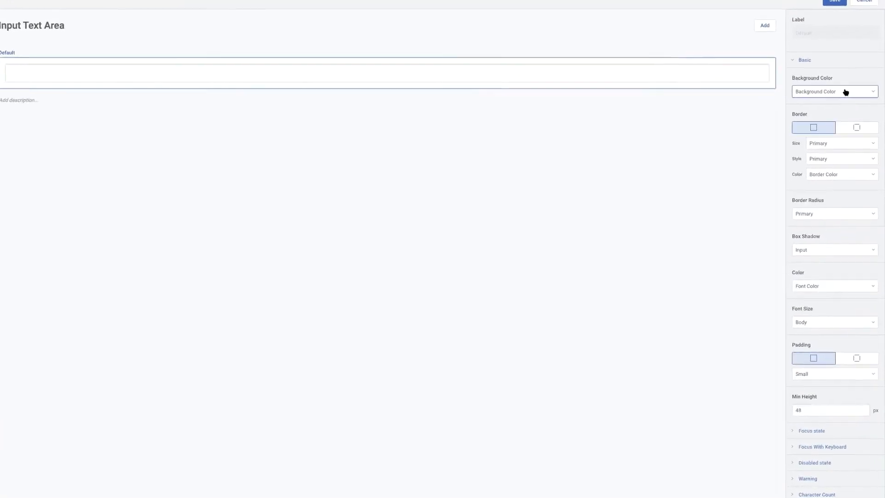
{"action": "left_click", "coordinate": [846, 92]}
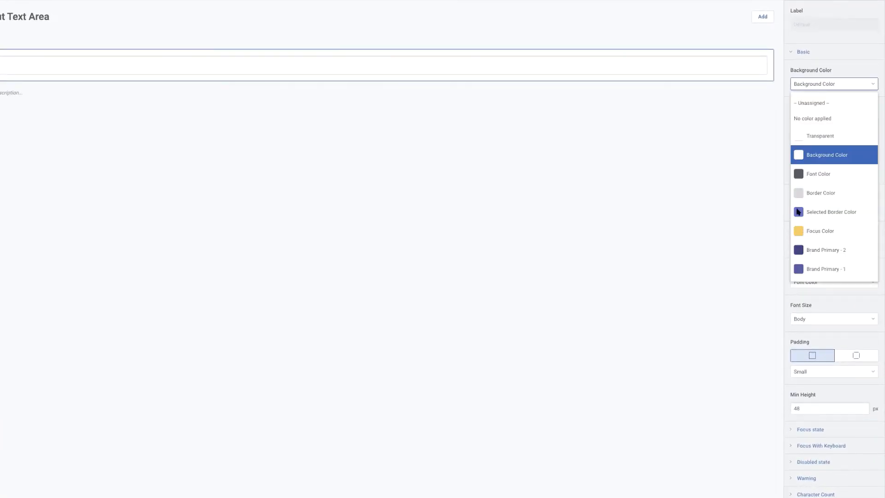
{"action": "scroll", "coordinate": [811, 271], "scroll_direction": "down", "scroll_amount": 10}
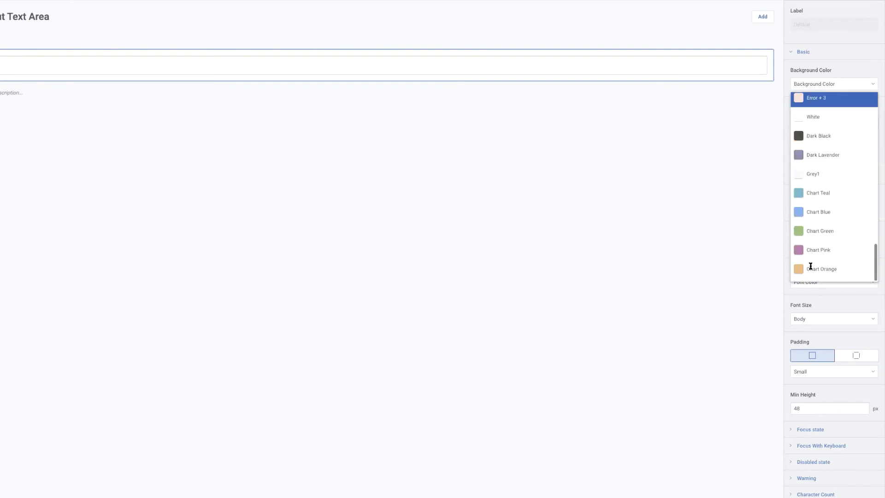
{"action": "left_click", "coordinate": [830, 177]}
Set the default Input Text Area variant's border size, border radius and box shadow to None.
{"action": "left_click", "coordinate": [845, 136]}
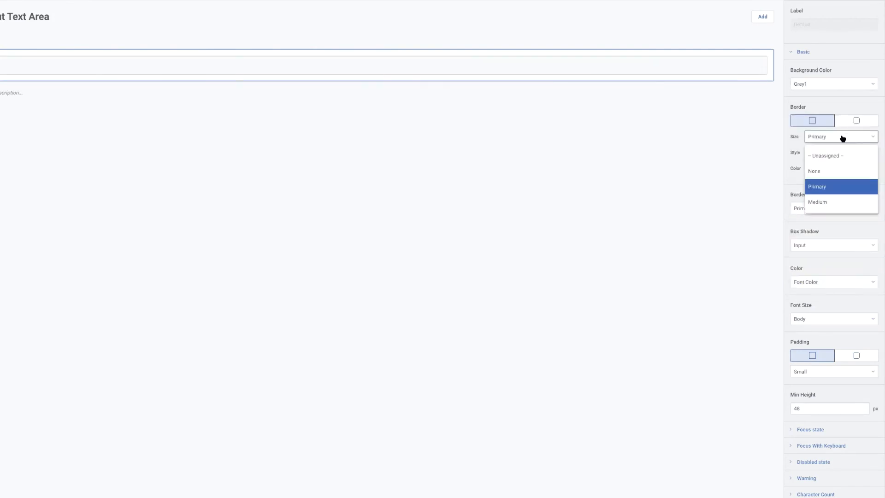
{"action": "left_click", "coordinate": [828, 172]}
{"action": "left_click", "coordinate": [818, 208]}
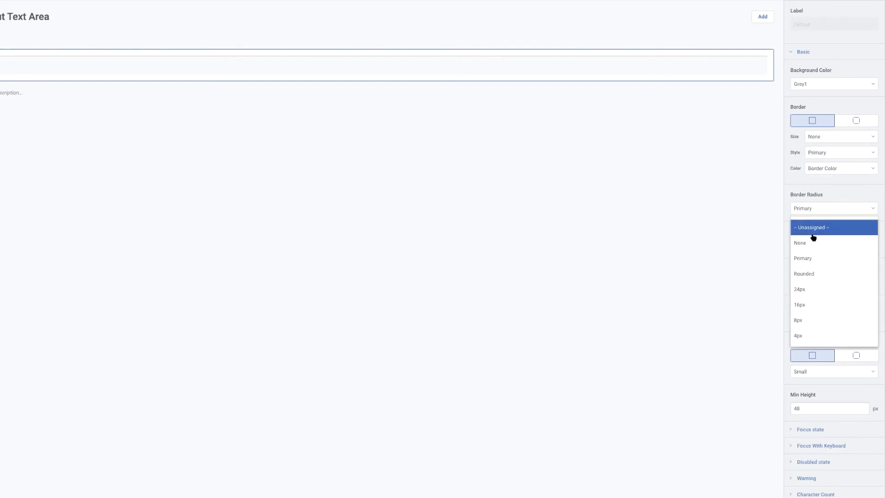
{"action": "left_click", "coordinate": [812, 240]}
{"action": "left_click", "coordinate": [817, 245]}
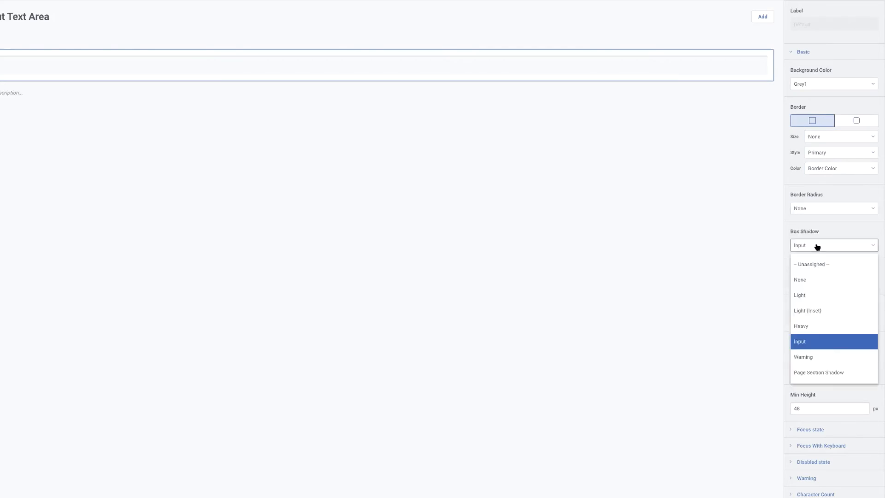
{"action": "left_click", "coordinate": [810, 281]}
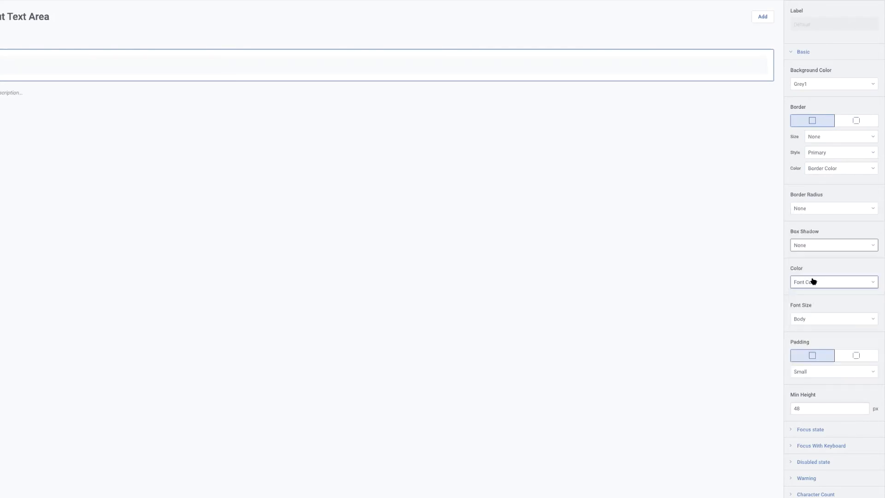
Set the default Input Text Area variant's font size to 14px and its padding to Regular.
{"action": "left_click", "coordinate": [831, 319]}
{"action": "scroll", "coordinate": [824, 401], "scroll_direction": "down", "scroll_amount": 2}
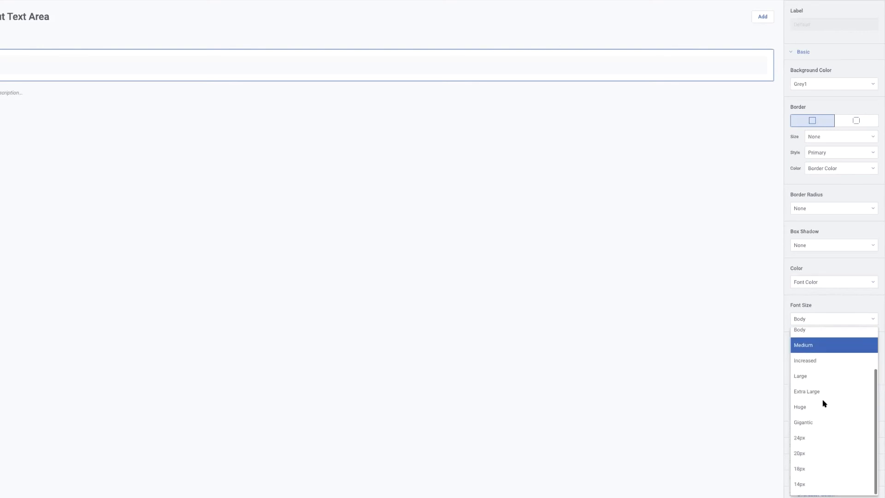
{"action": "left_click", "coordinate": [798, 483]}
{"action": "scroll", "coordinate": [825, 335], "scroll_direction": "down", "scroll_amount": 2}
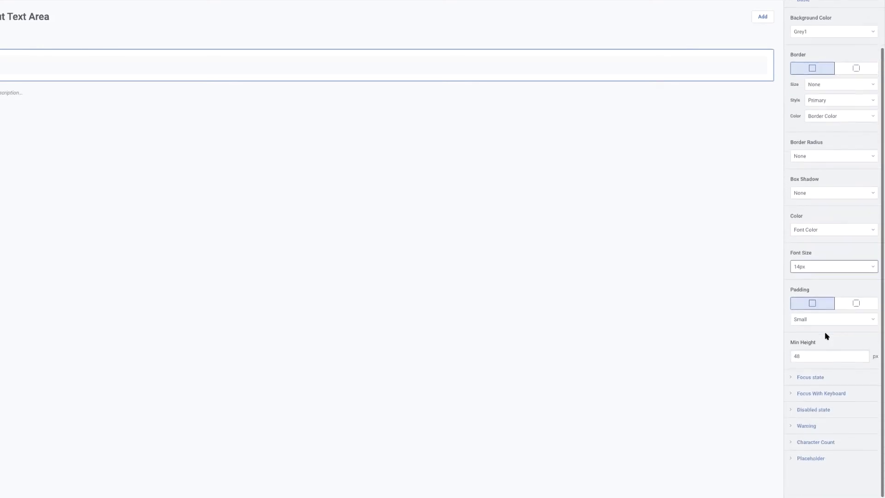
{"action": "left_click", "coordinate": [808, 322]}
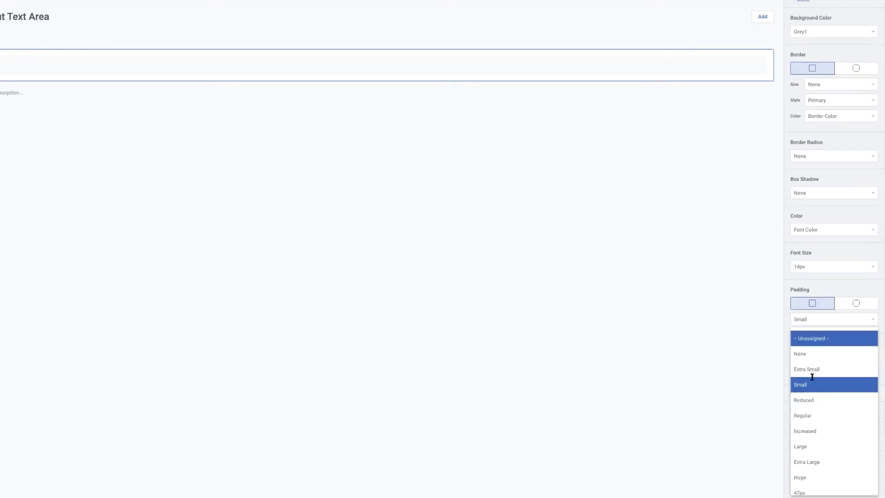
{"action": "left_click", "coordinate": [809, 417]}
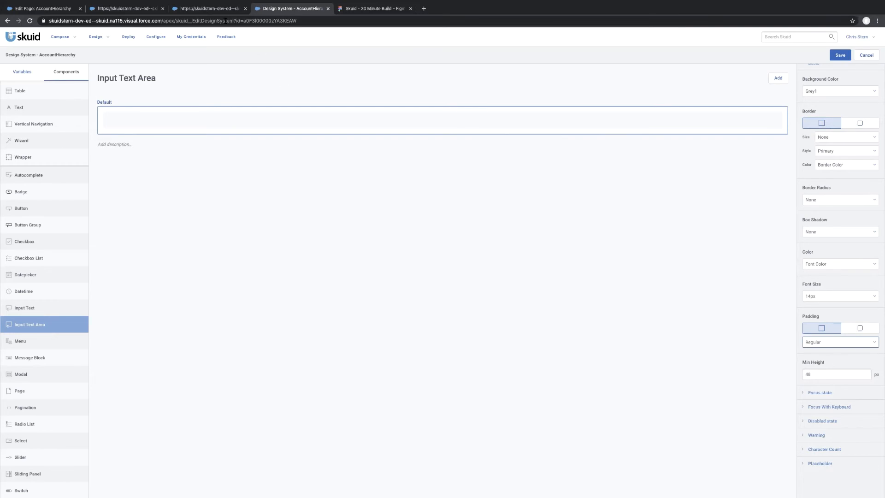
Examine the New Case form's fields in the page preview and close the form.
{"action": "left_click", "coordinate": [210, 8]}
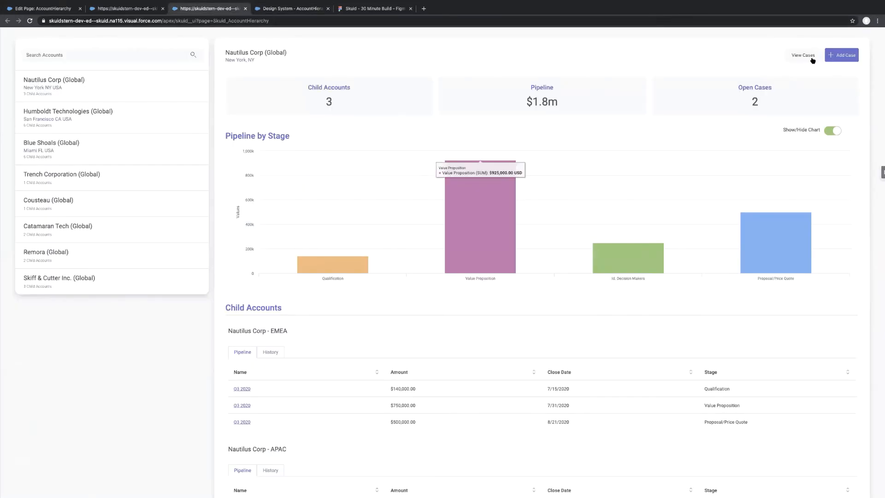
{"action": "left_click", "coordinate": [841, 55]}
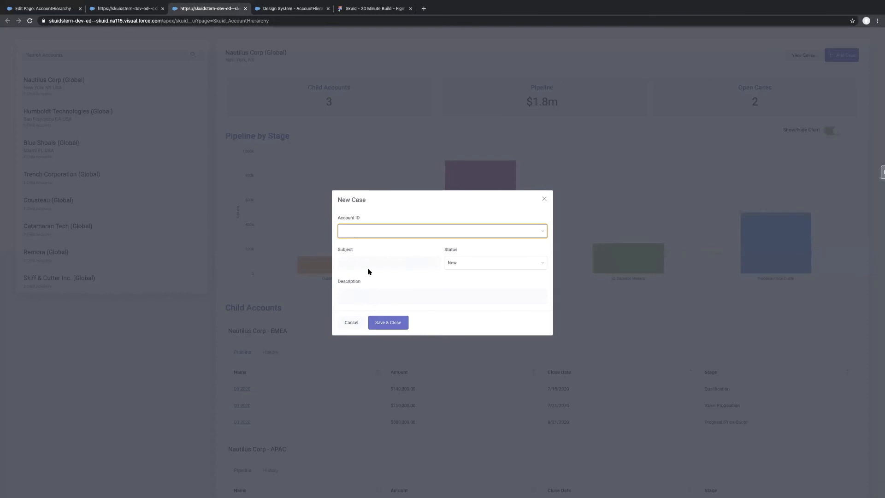
{"action": "left_click", "coordinate": [544, 199]}
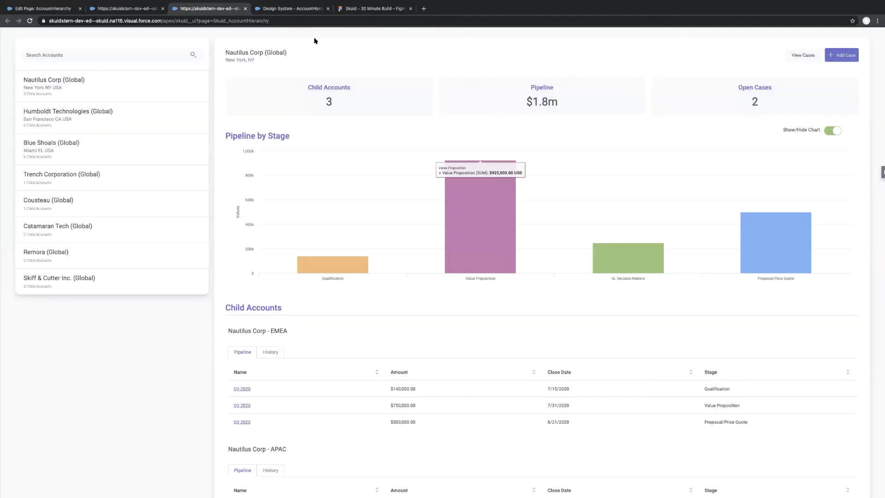
Save the design system changes and inspect the Account ID dropdown of the New Case form in the page preview.
{"action": "left_click", "coordinate": [276, 10]}
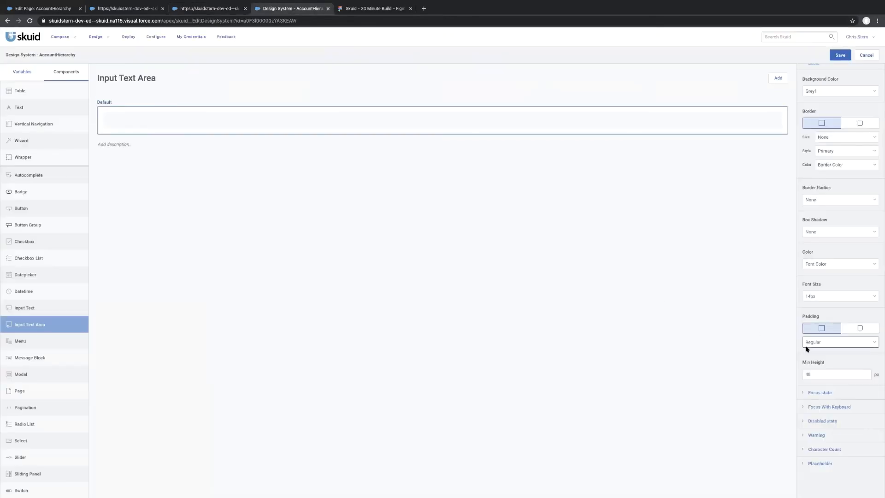
{"action": "left_click", "coordinate": [840, 54]}
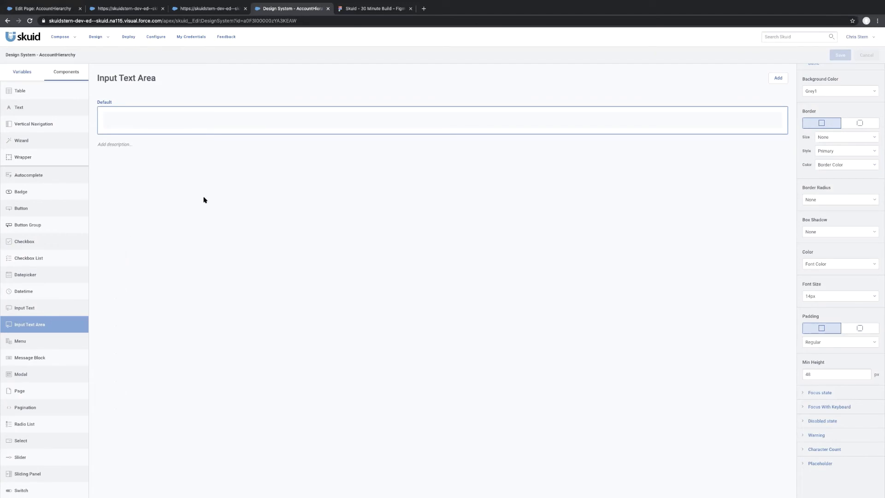
{"action": "left_click", "coordinate": [215, 13]}
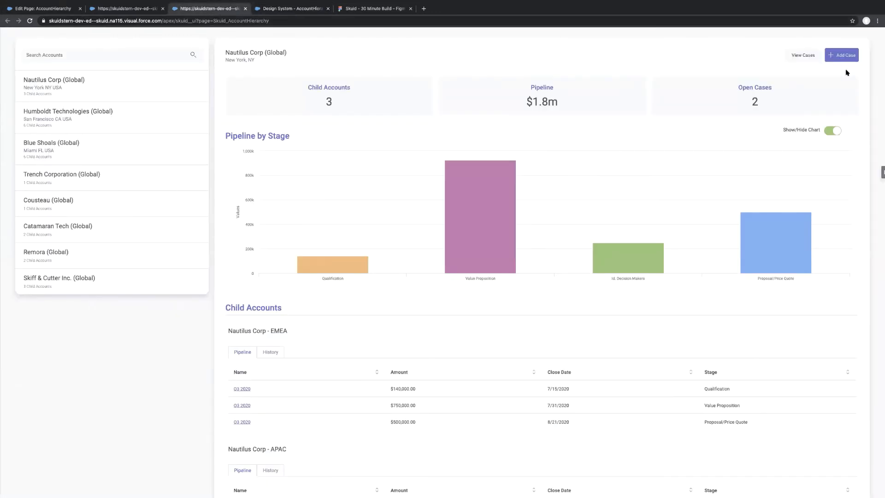
{"action": "left_click", "coordinate": [843, 56]}
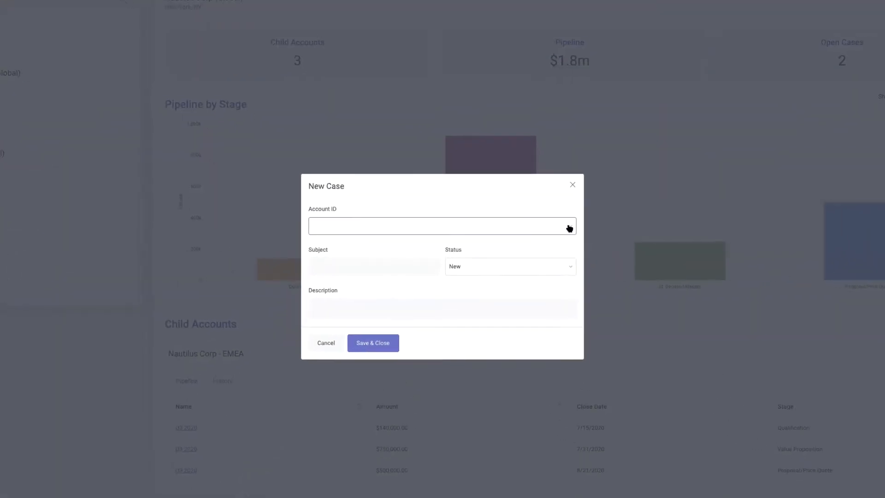
{"action": "left_click", "coordinate": [570, 228]}
{"action": "left_click", "coordinate": [478, 163]}
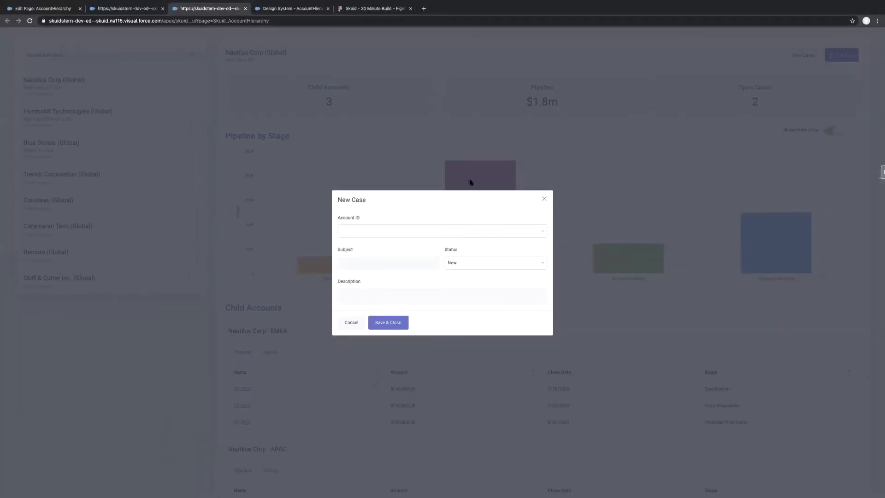
Return to the AccountHierarchy design system and open the Select component's styles.
{"action": "left_click", "coordinate": [292, 9]}
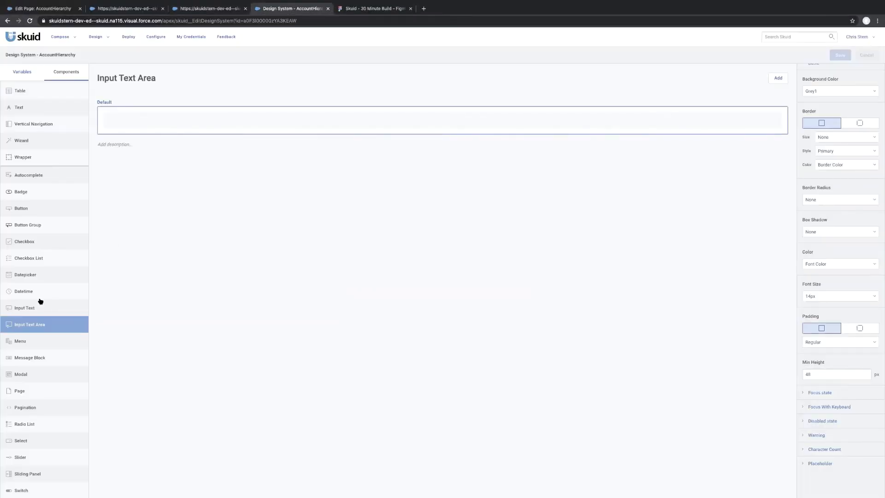
{"action": "scroll", "coordinate": [62, 369], "scroll_direction": "down", "scroll_amount": 3}
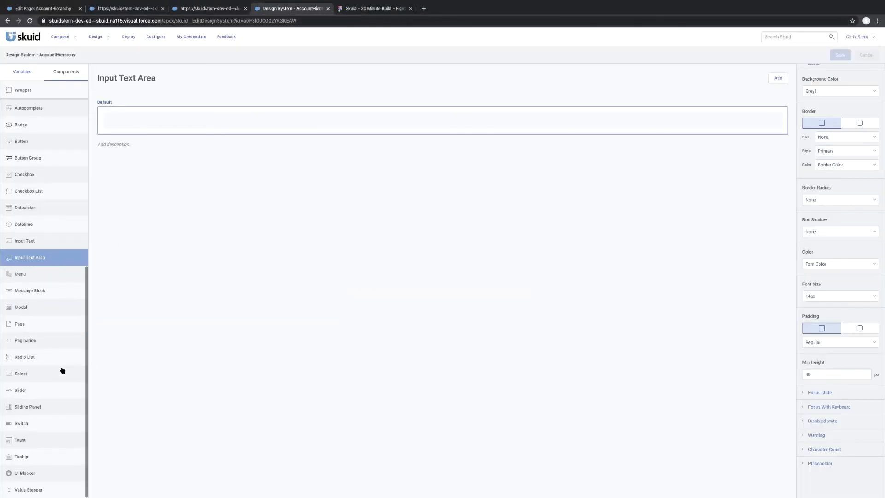
{"action": "left_click", "coordinate": [46, 374]}
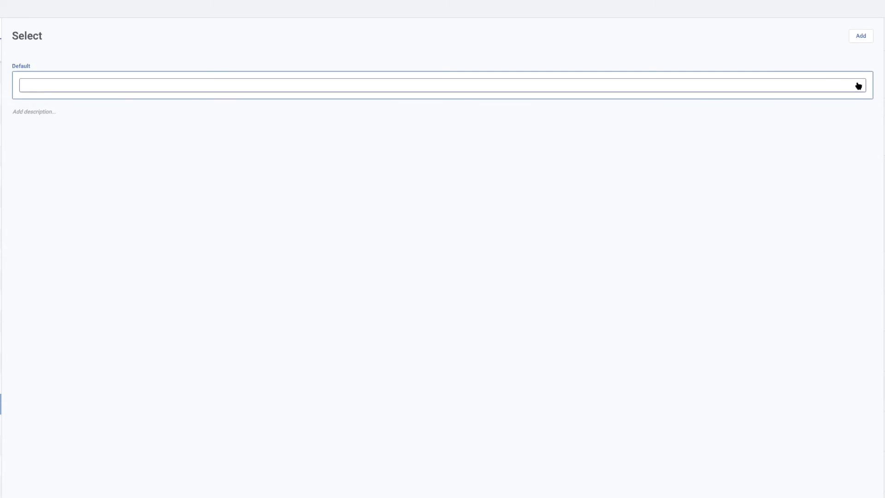
Examine the default Select variant's field and option list styling by expanding and collapsing its preview dropdown.
{"action": "left_click", "coordinate": [858, 86]}
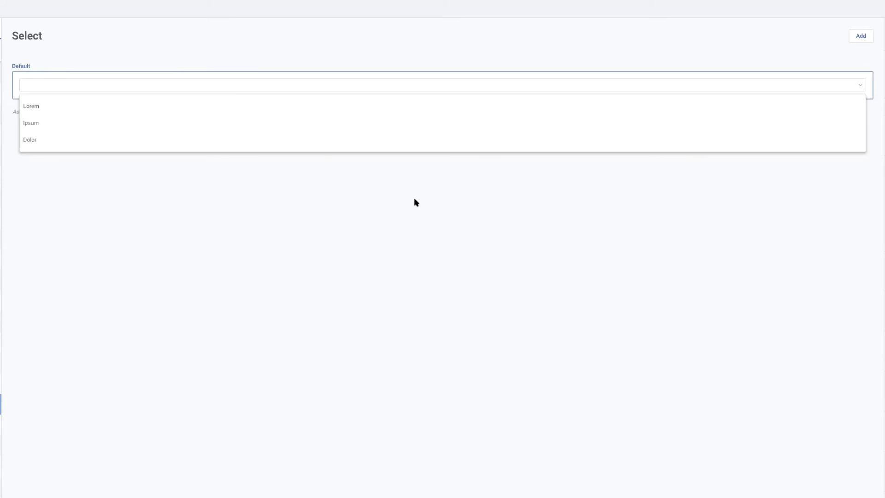
{"action": "left_click", "coordinate": [714, 48]}
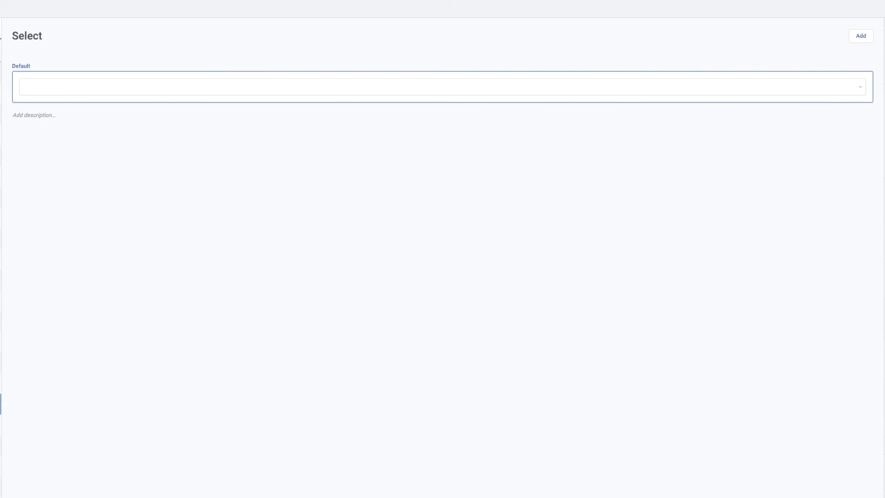
{"action": "left_click", "coordinate": [860, 87]}
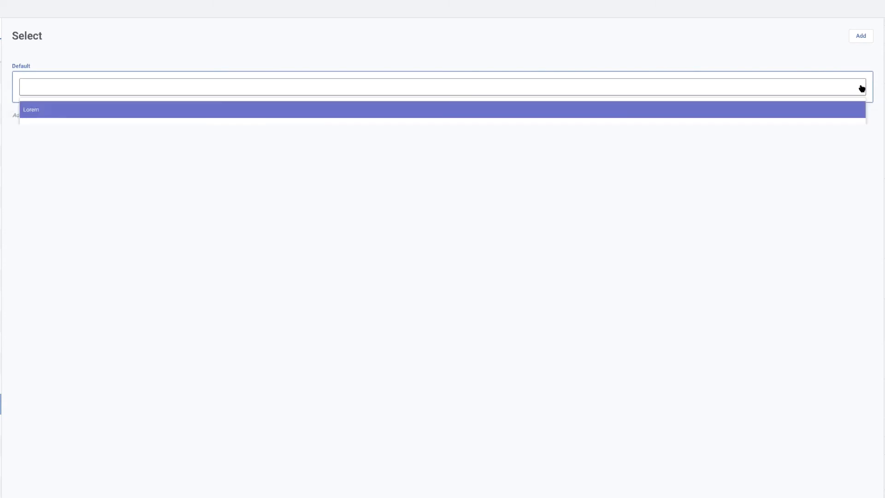
{"action": "left_click", "coordinate": [787, 259]}
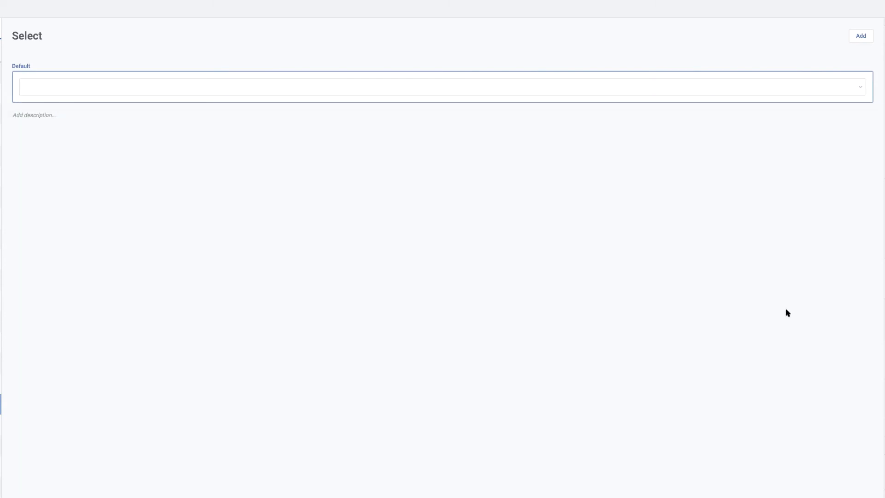
{"action": "left_click", "coordinate": [845, 93]}
{"action": "left_click", "coordinate": [727, 227]}
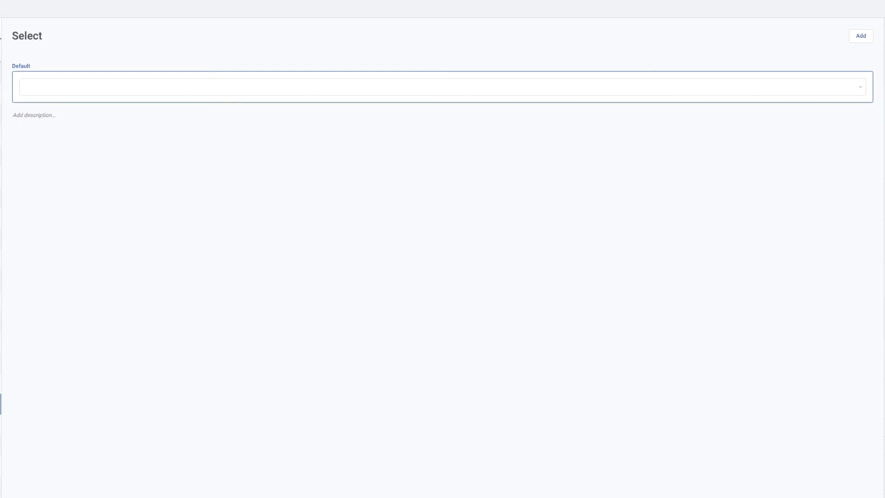
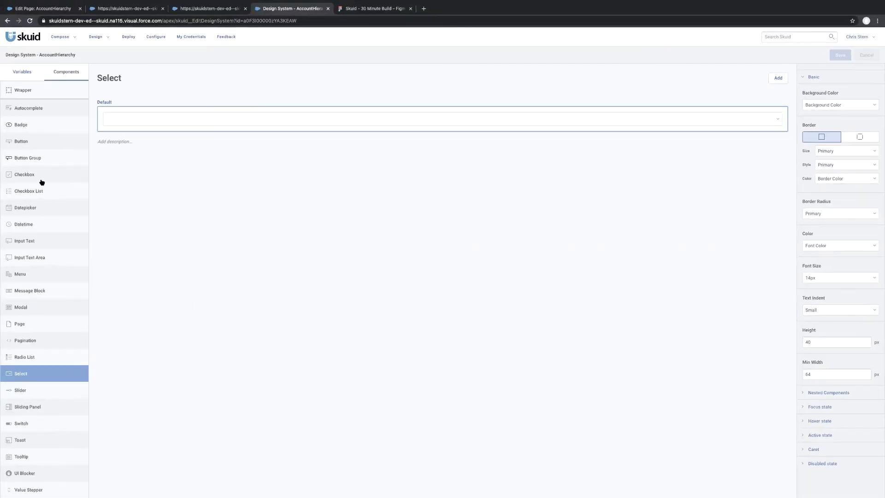
Open the Form component's default variant and examine its nested component variants and the Type dropdown in its preview.
{"action": "scroll", "coordinate": [42, 183], "scroll_direction": "up", "scroll_amount": 10}
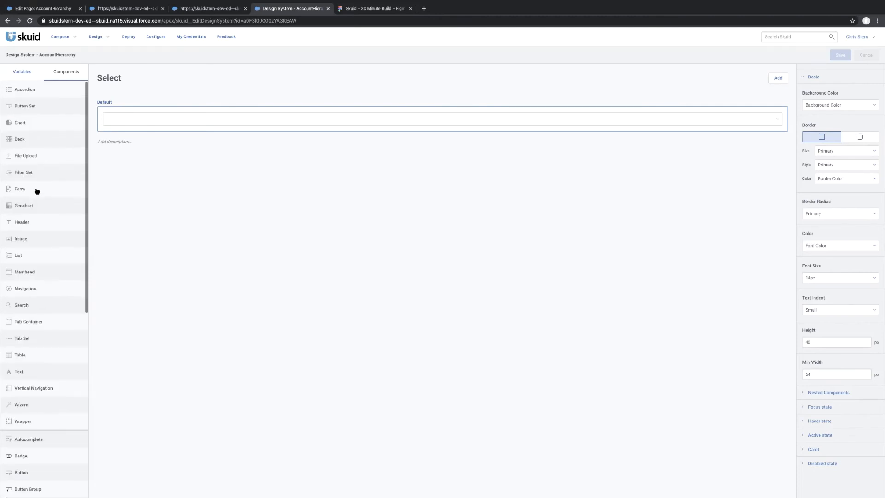
{"action": "left_click", "coordinate": [37, 191]}
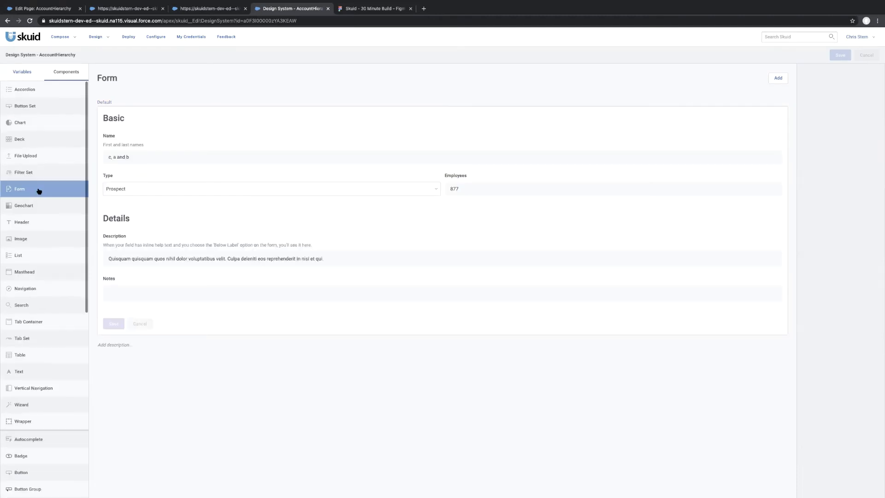
{"action": "left_click", "coordinate": [330, 137]}
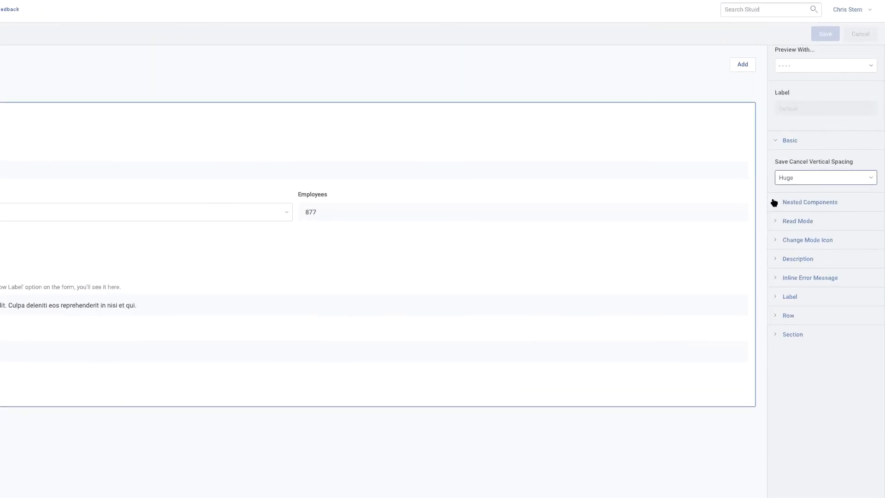
{"action": "left_click", "coordinate": [775, 203]}
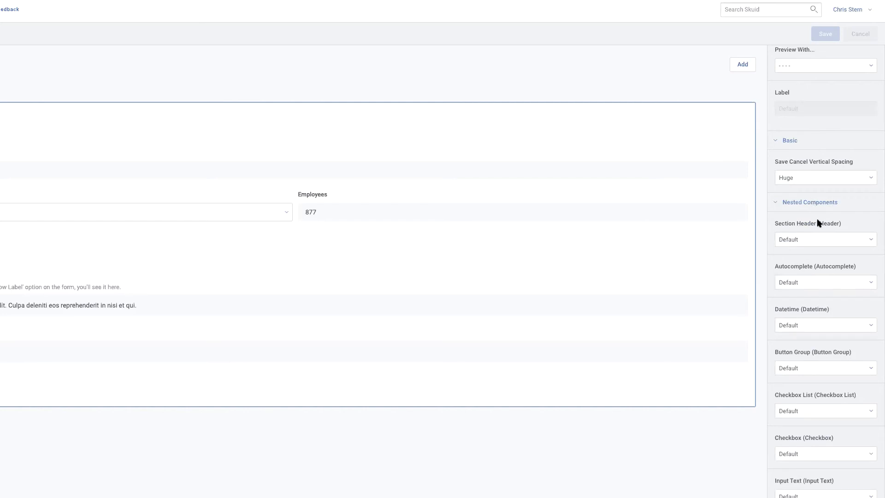
{"action": "scroll", "coordinate": [818, 289], "scroll_direction": "down", "scroll_amount": 5}
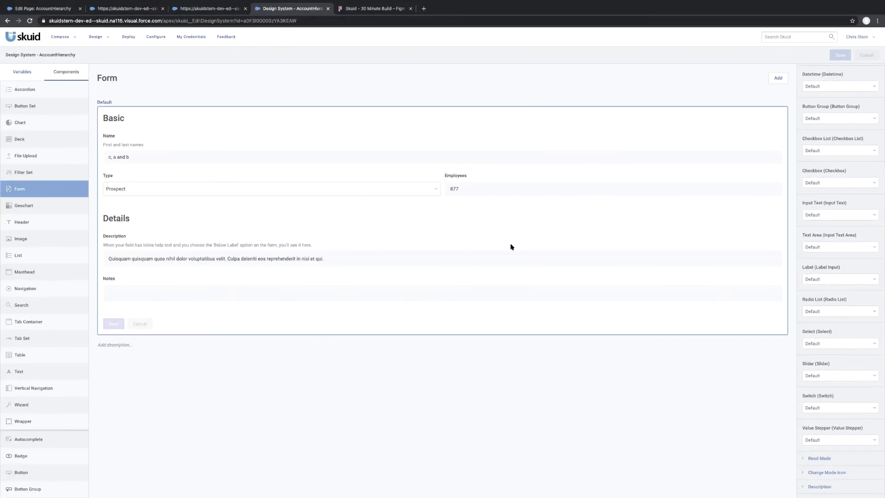
{"action": "left_click", "coordinate": [436, 189]}
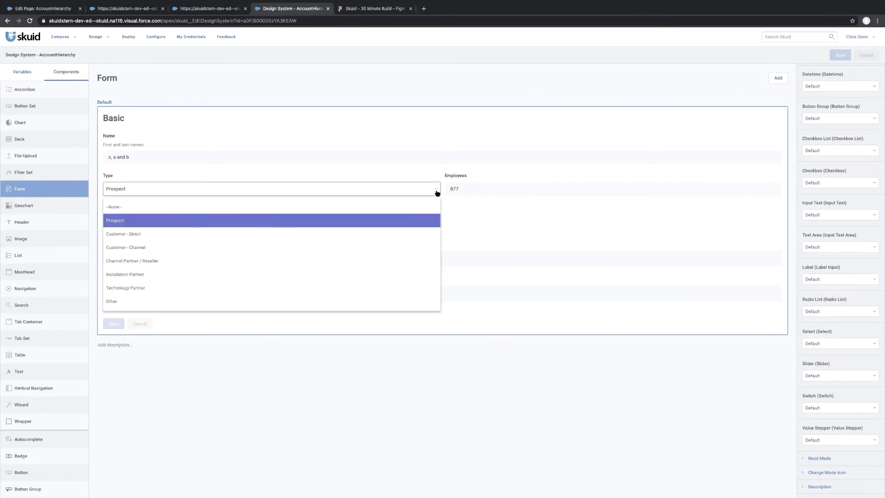
{"action": "left_click", "coordinate": [476, 220]}
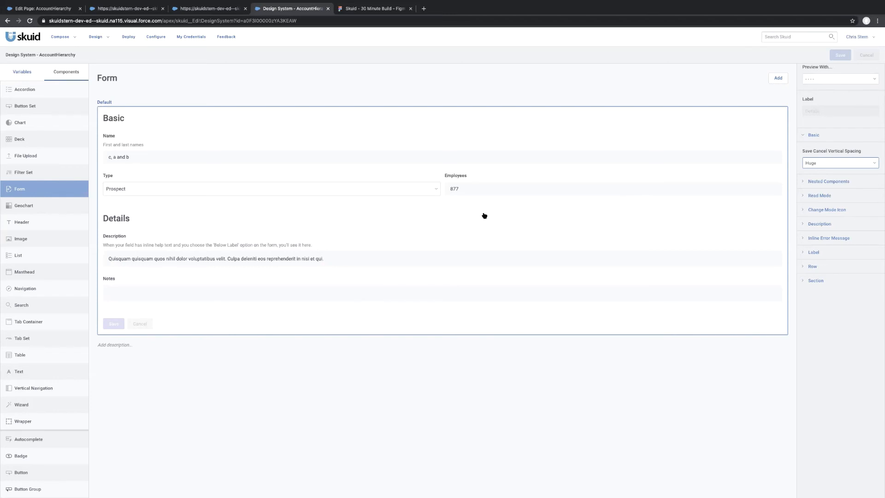
Review the Form variant's nested components against the component list and recheck the option list styling of the Type field.
{"action": "left_click", "coordinate": [804, 182]}
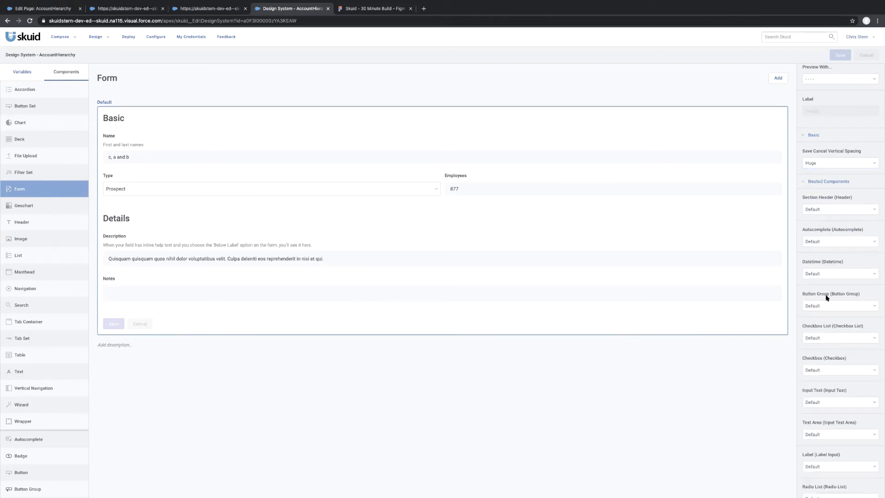
{"action": "scroll", "coordinate": [826, 298], "scroll_direction": "down", "scroll_amount": 2}
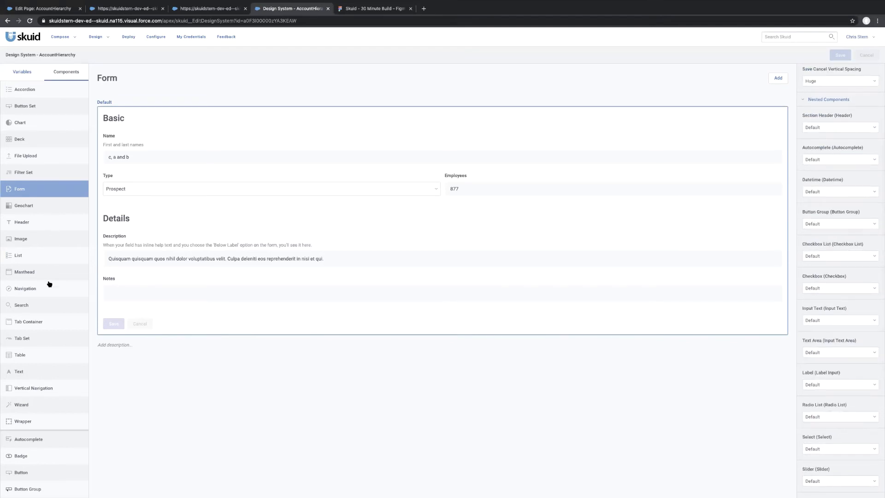
{"action": "scroll", "coordinate": [49, 284], "scroll_direction": "down", "scroll_amount": 5}
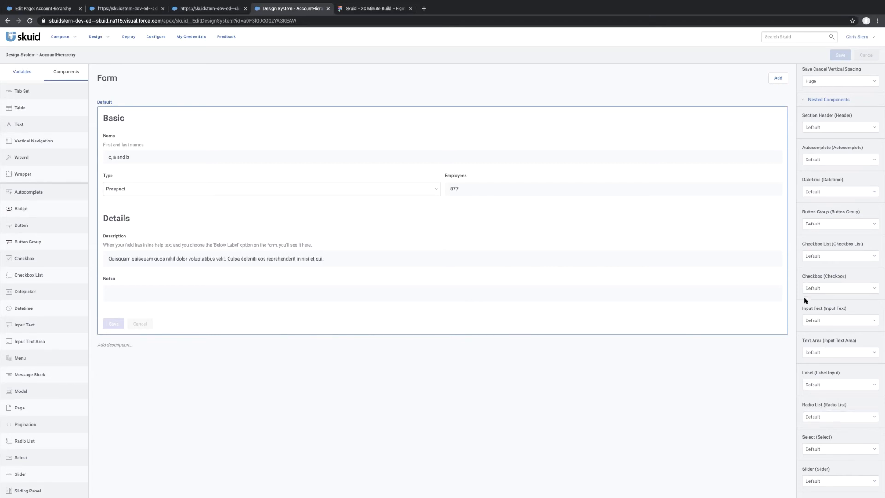
{"action": "left_click", "coordinate": [556, 225]}
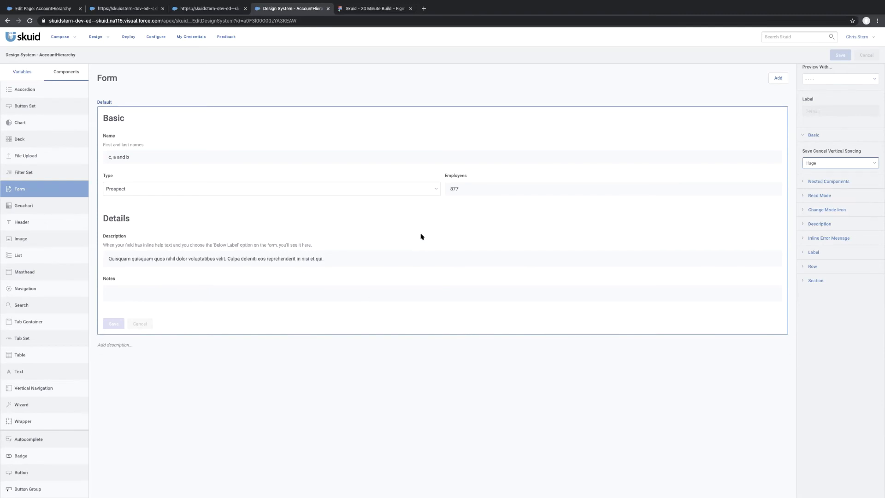
{"action": "left_click", "coordinate": [432, 193]}
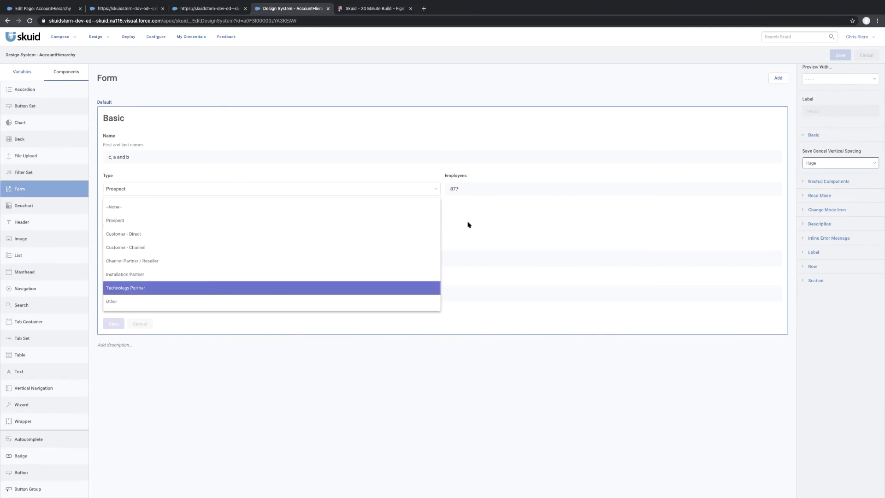
{"action": "left_click", "coordinate": [496, 217]}
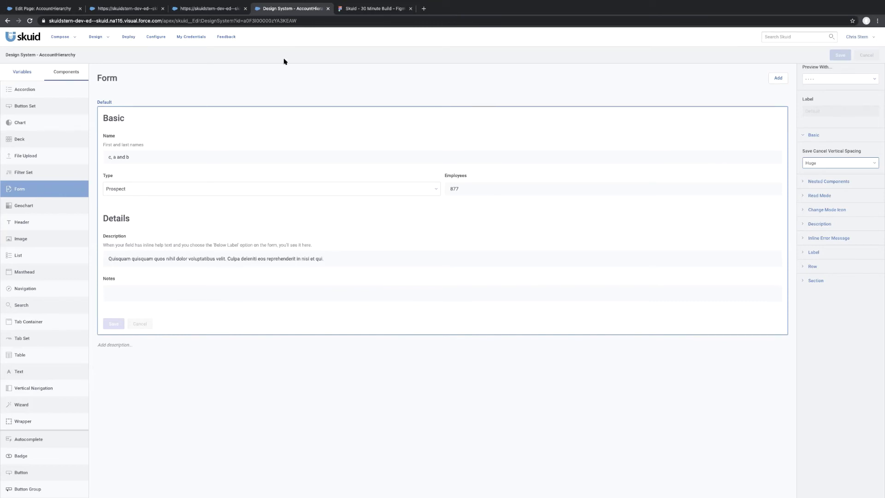
Reload the AccountHierarchy page preview and reopen the New Case form to check the updated field styles.
{"action": "left_click", "coordinate": [125, 8]}
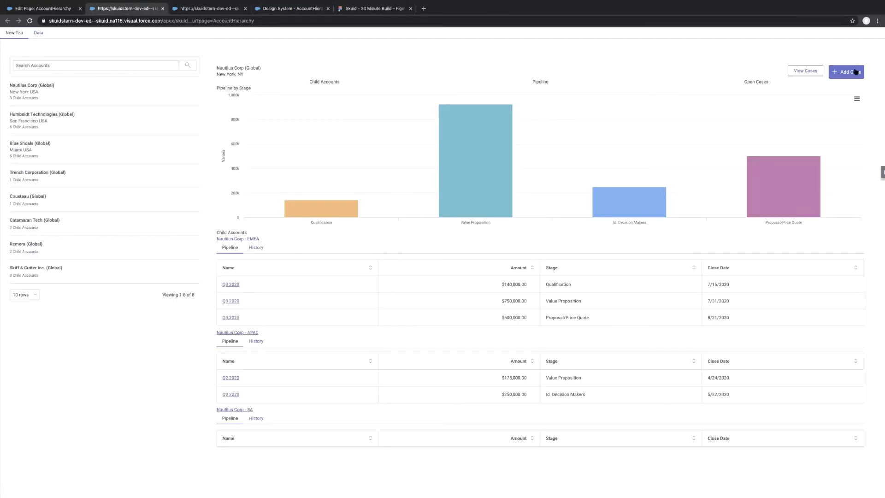
{"action": "left_click", "coordinate": [848, 72]}
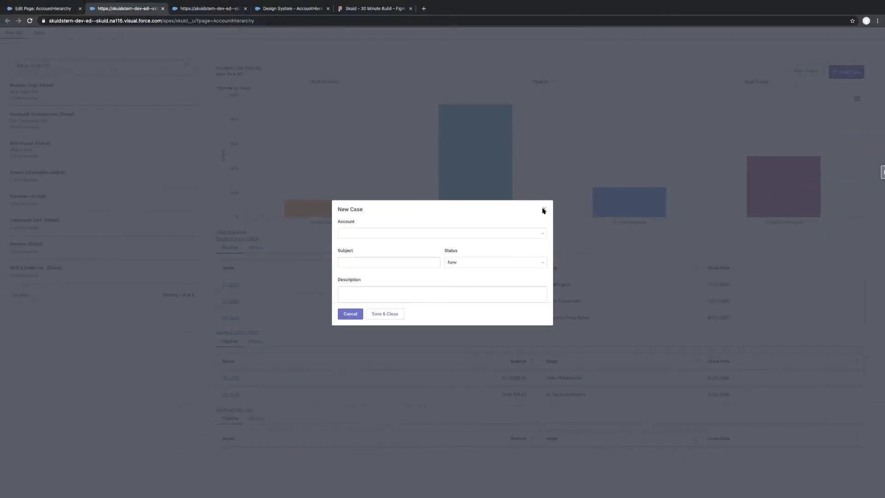
{"action": "left_click", "coordinate": [543, 210]}
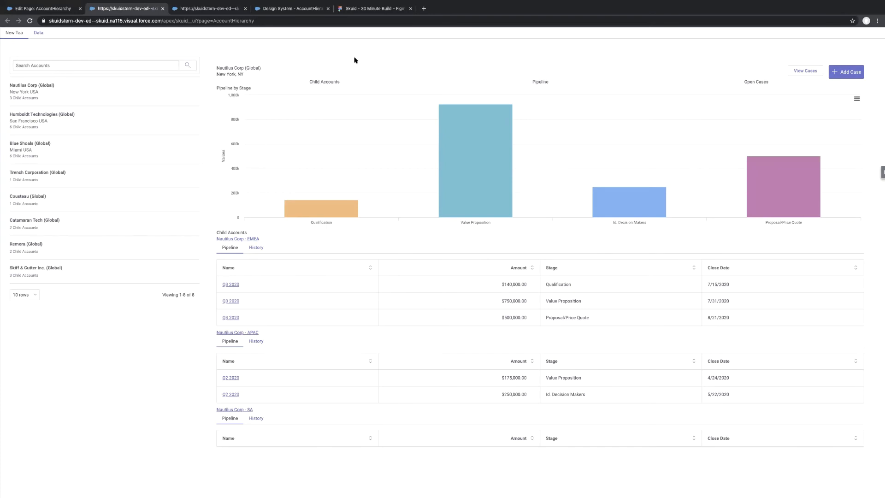
{"action": "key", "text": "super+r"}
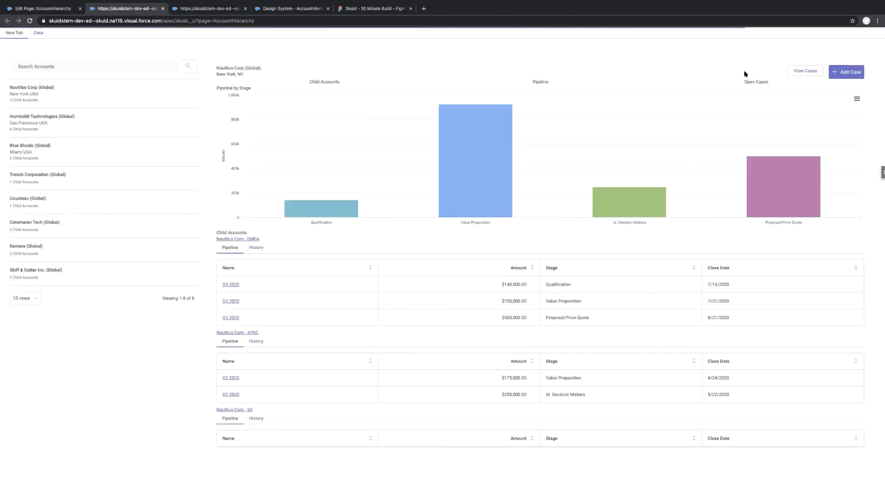
{"action": "left_click", "coordinate": [848, 72]}
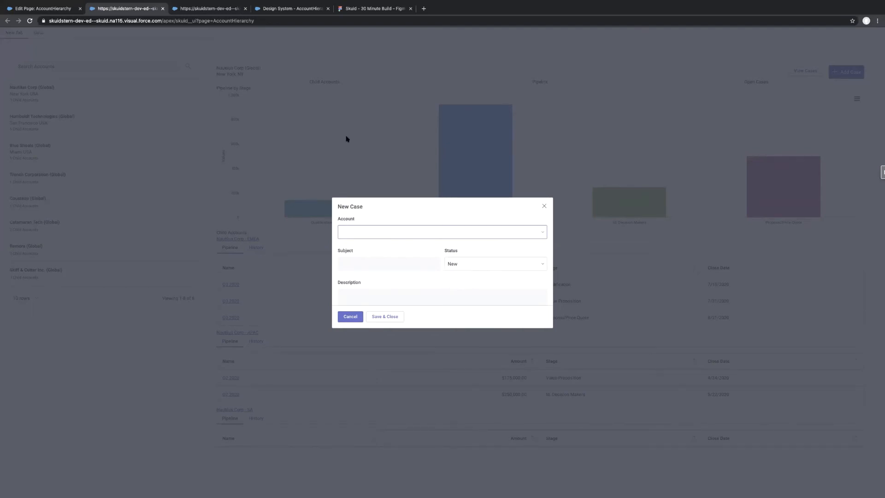
In the AccountHierarchy page editor, close the sliding panel configuration and open the modal configured in the Add Case button's Show Modal action.
{"action": "left_click", "coordinate": [58, 9]}
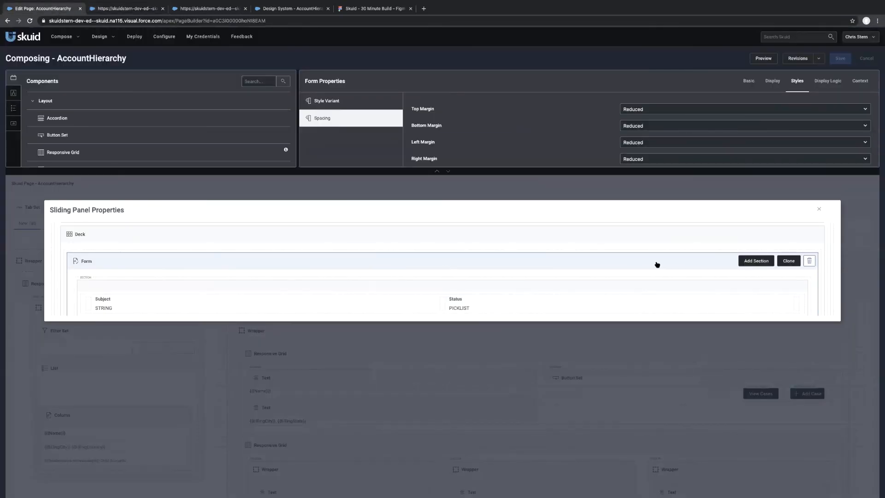
{"action": "left_click", "coordinate": [819, 209]}
{"action": "left_click", "coordinate": [816, 398]}
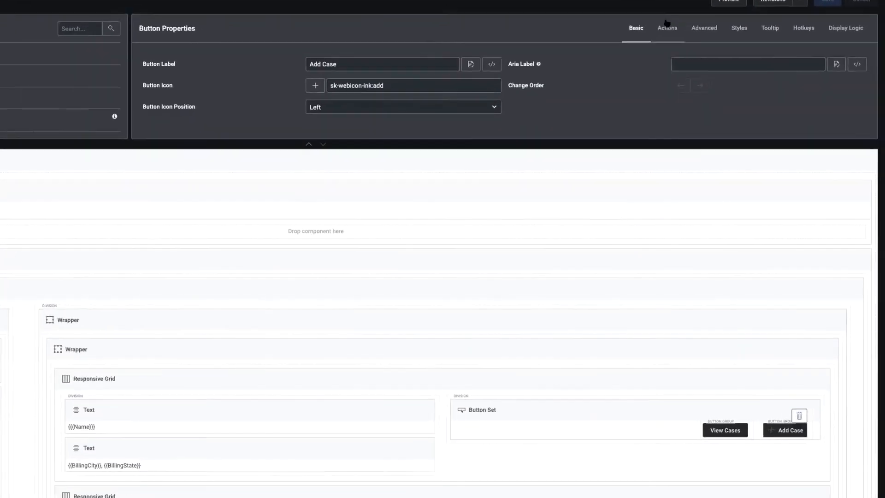
{"action": "left_click", "coordinate": [716, 81]}
{"action": "left_click", "coordinate": [183, 95]}
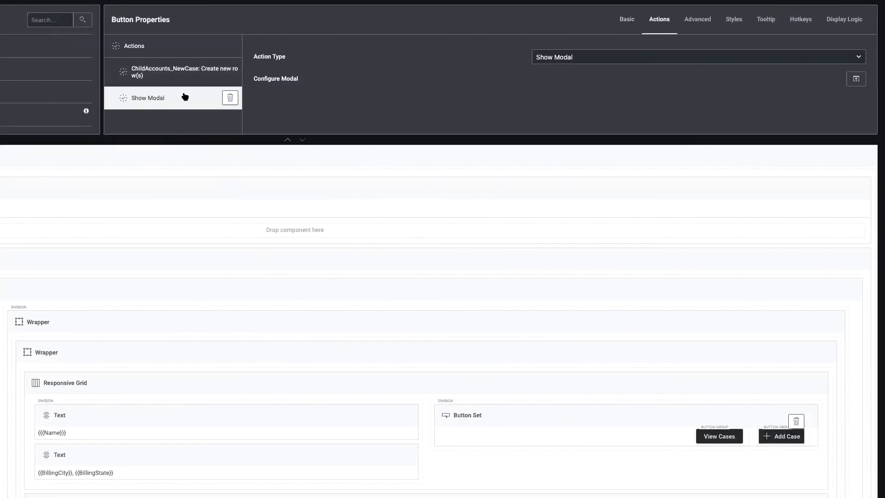
{"action": "scroll", "coordinate": [316, 223], "scroll_direction": "down", "scroll_amount": 2}
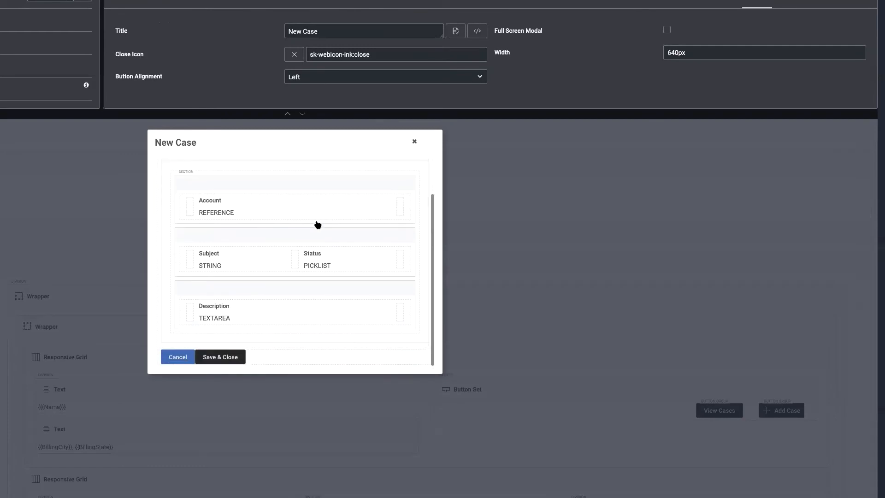
{"action": "scroll", "coordinate": [316, 223], "scroll_direction": "up", "scroll_amount": 2}
Set the top and bottom margins of the New Case modal's form to Reduced and save the page.
{"action": "left_click", "coordinate": [265, 192]}
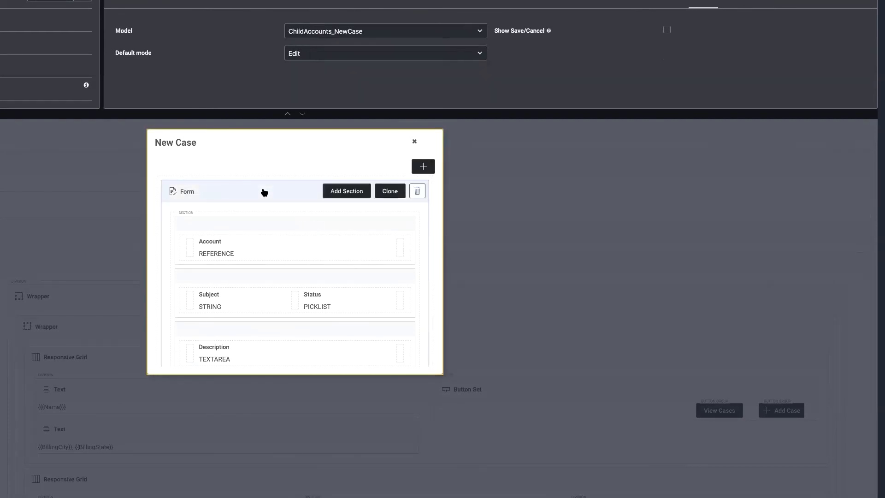
{"action": "left_click", "coordinate": [768, 43]}
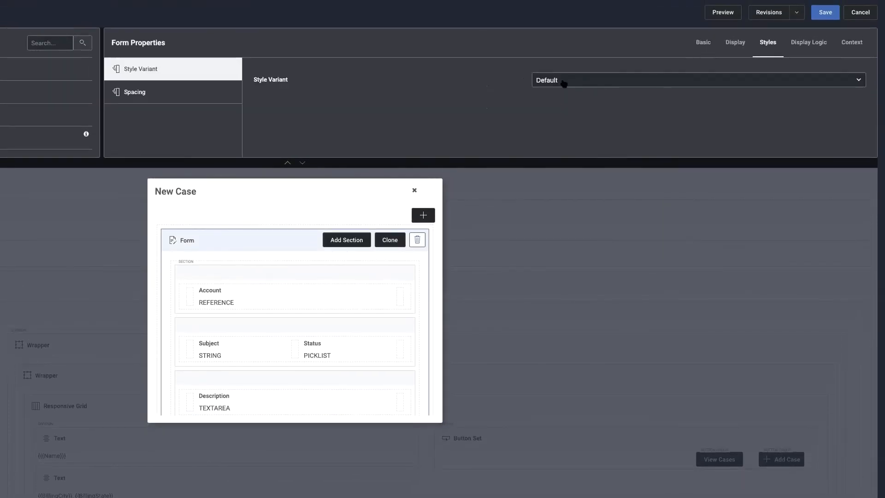
{"action": "left_click", "coordinate": [157, 92]}
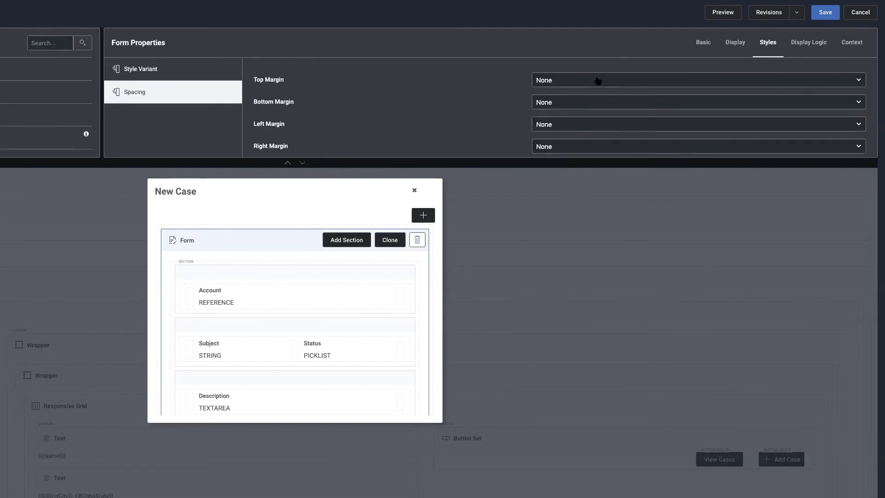
{"action": "left_click", "coordinate": [597, 81]}
{"action": "key", "text": "Escape"}
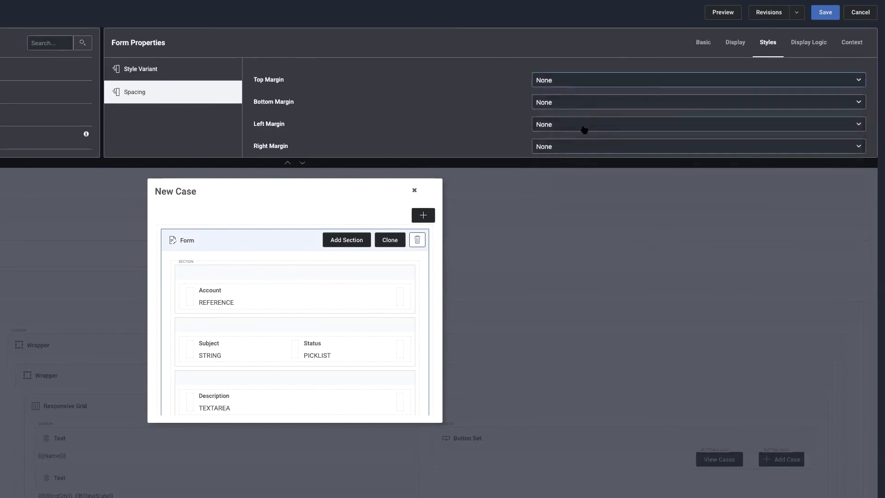
{"action": "left_click", "coordinate": [588, 102]}
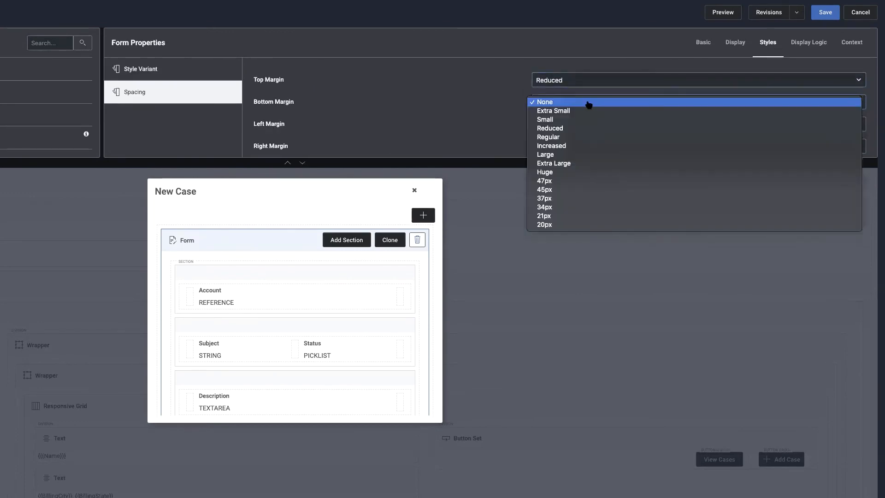
{"action": "left_click", "coordinate": [581, 129]}
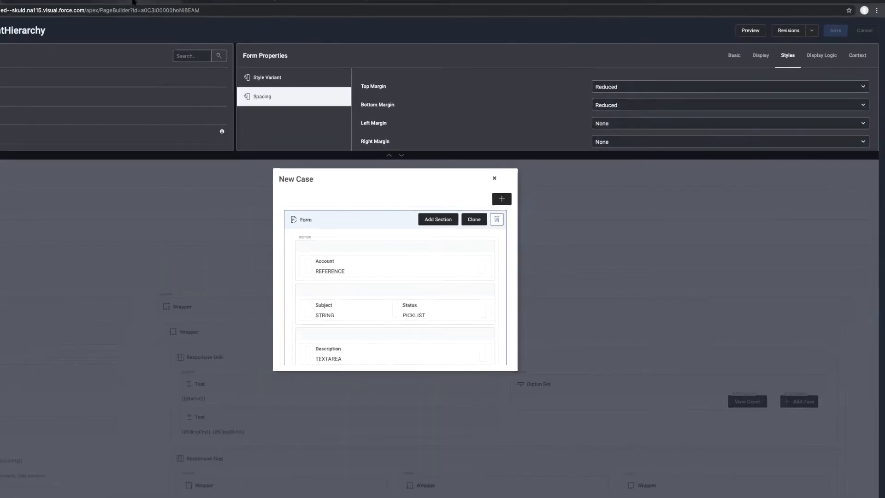
Reload the Skuid_AccountHierarchy reference page and inspect its New Case form's spacing and Account ID dropdown.
{"action": "left_click", "coordinate": [209, 9]}
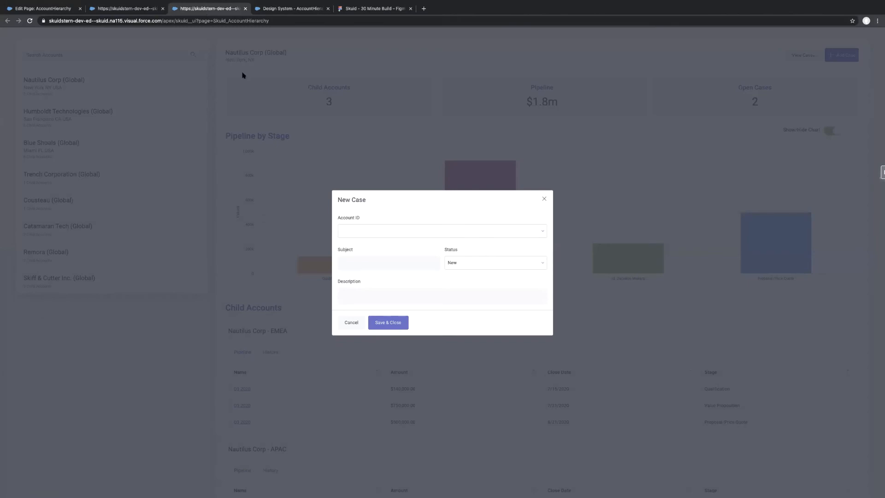
{"action": "left_click", "coordinate": [543, 199]}
{"action": "key", "text": "super+r"}
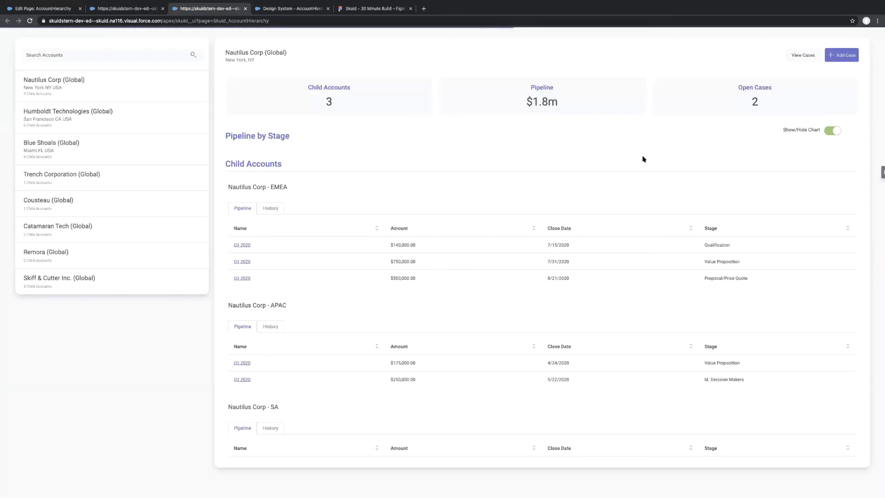
{"action": "left_click", "coordinate": [843, 55]}
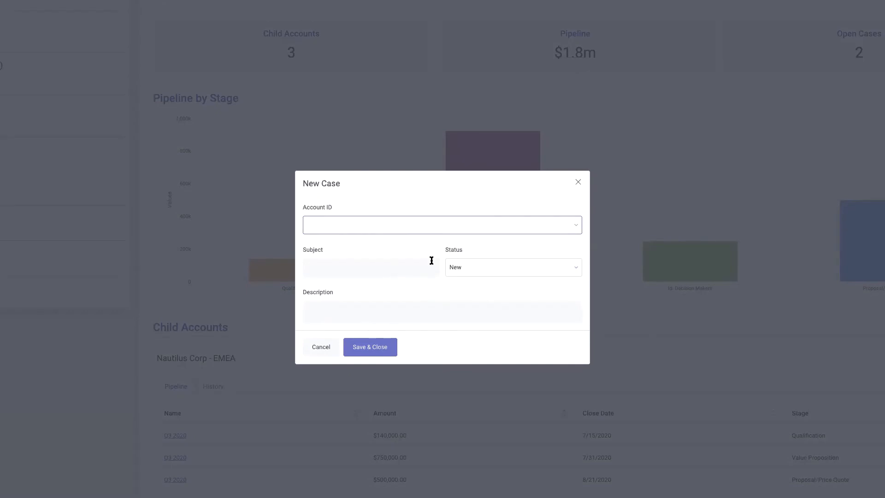
{"action": "left_click", "coordinate": [562, 225]}
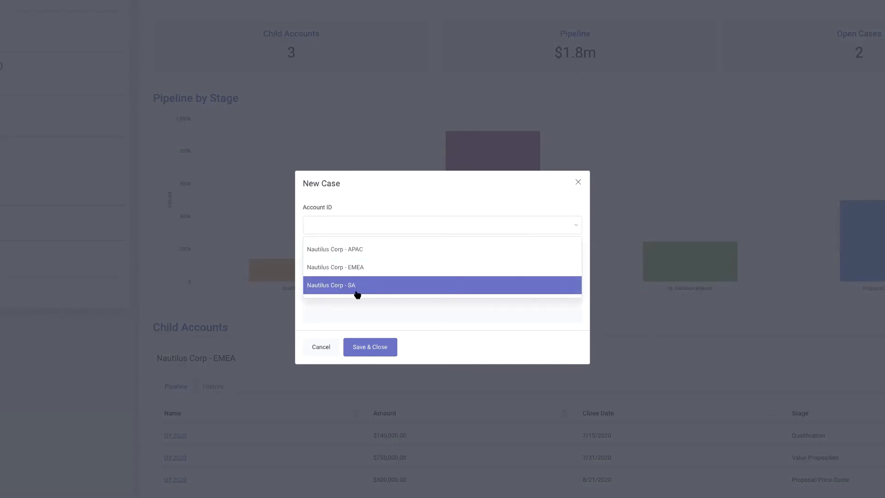
{"action": "left_click", "coordinate": [403, 219]}
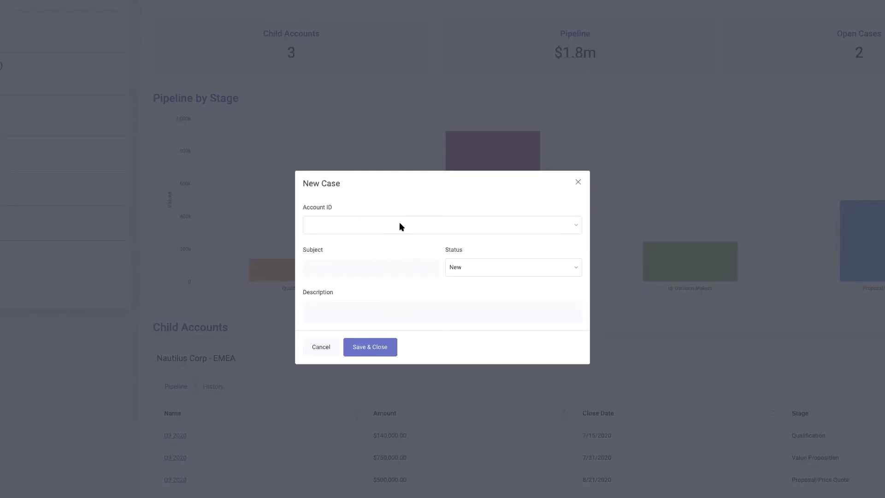
{"action": "left_click", "coordinate": [336, 307]}
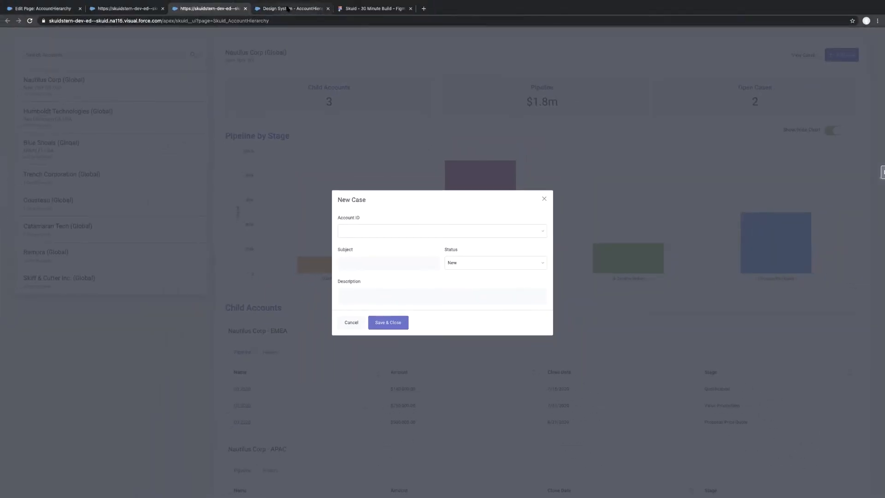
Close the New Case modal on both the AccountHierarchy preview and the Skuid_AccountHierarchy reference page to compare their account lists.
{"action": "left_click", "coordinate": [287, 9]}
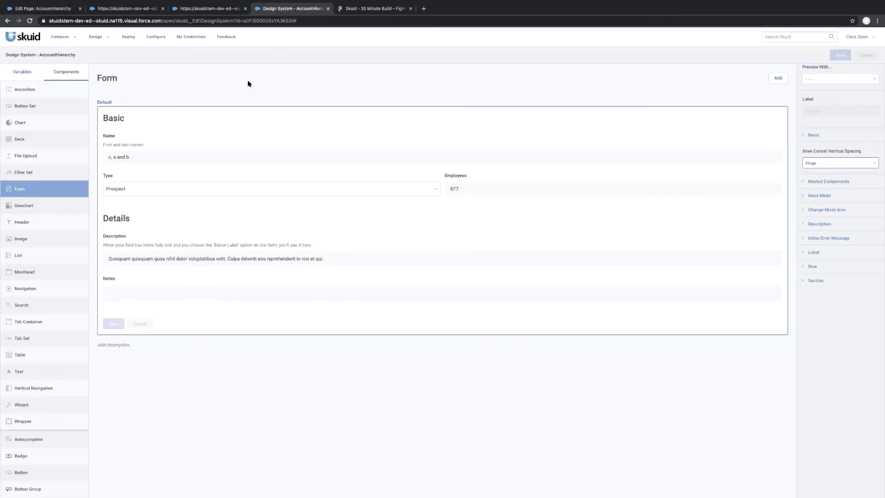
{"action": "left_click", "coordinate": [130, 9]}
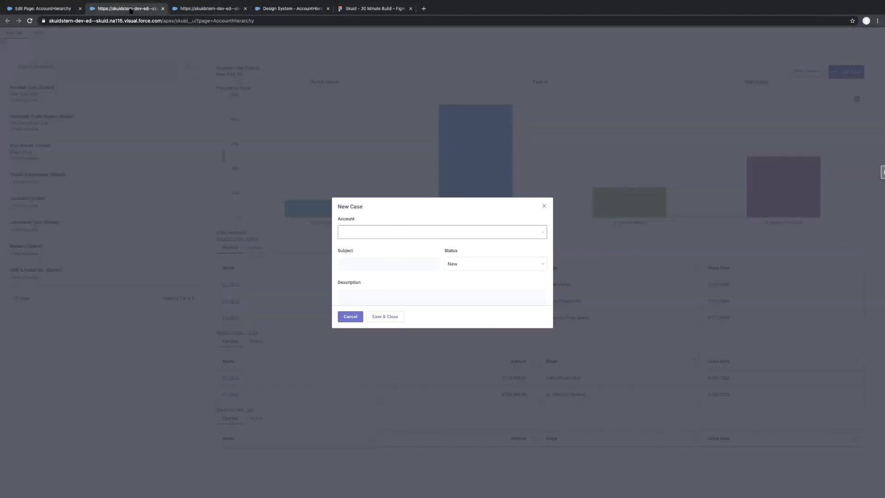
{"action": "left_click", "coordinate": [544, 205]}
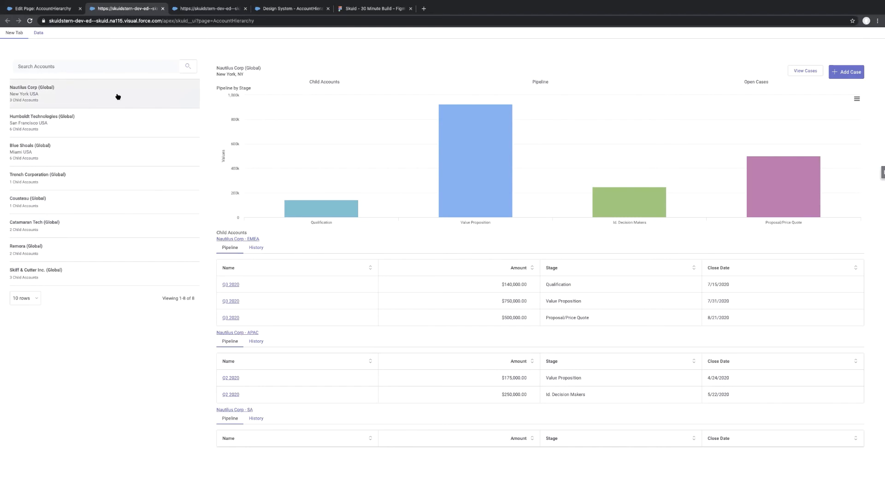
{"action": "left_click", "coordinate": [215, 10]}
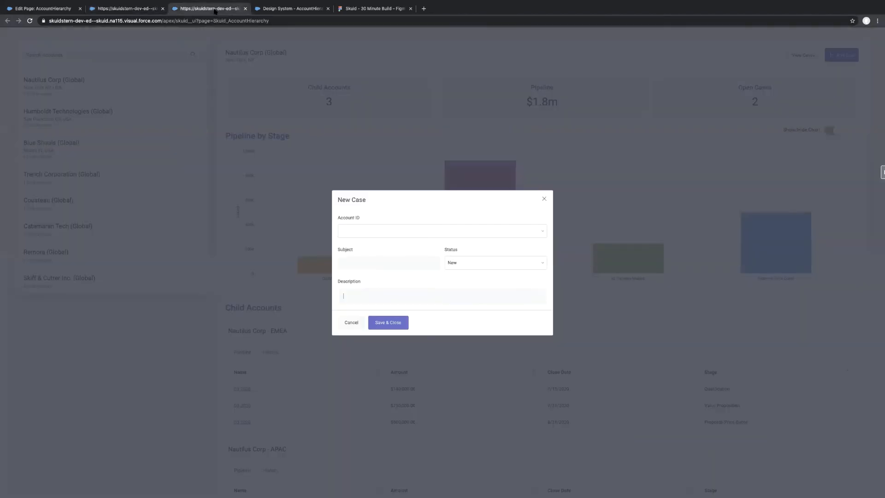
{"action": "left_click", "coordinate": [543, 199]}
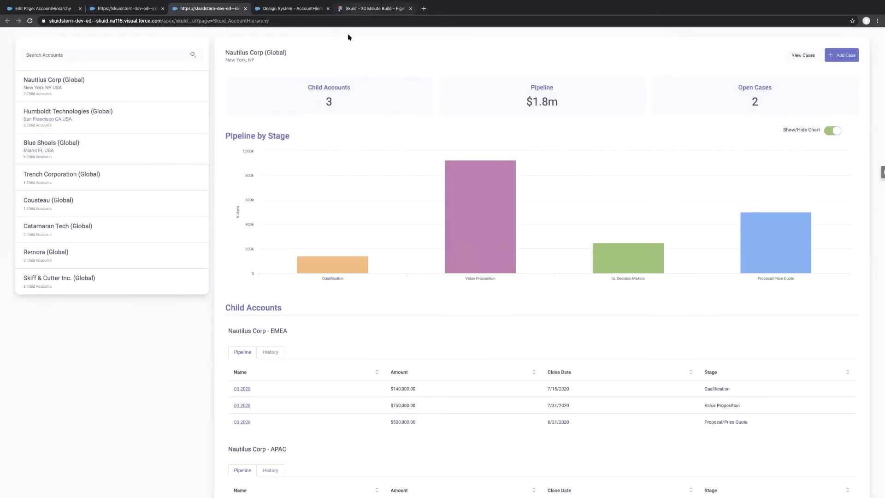
In the Figma mockup, select the highlighted Cyclopes, LLC row's container and copy its background color code.
{"action": "left_click", "coordinate": [374, 8]}
{"action": "left_click", "coordinate": [326, 272]}
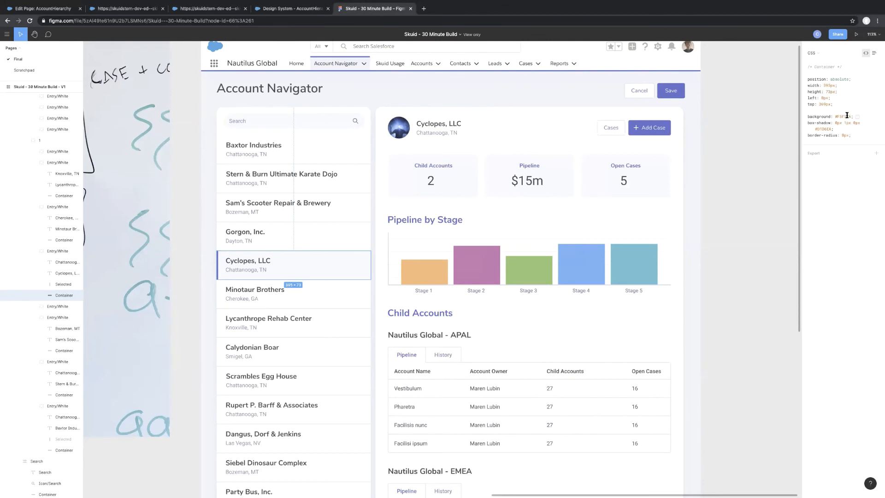
{"action": "double_click", "coordinate": [844, 117]}
{"action": "key", "text": "ctrl+c"}
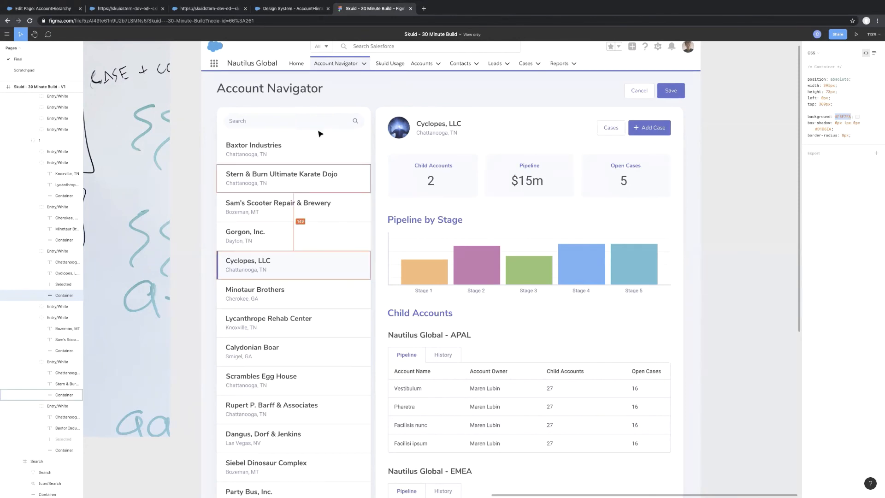
In the AccountHierarchy design system, add a brand color named Light Grey with the value #F5F7FA and save.
{"action": "left_click", "coordinate": [283, 9]}
{"action": "left_click", "coordinate": [22, 72]}
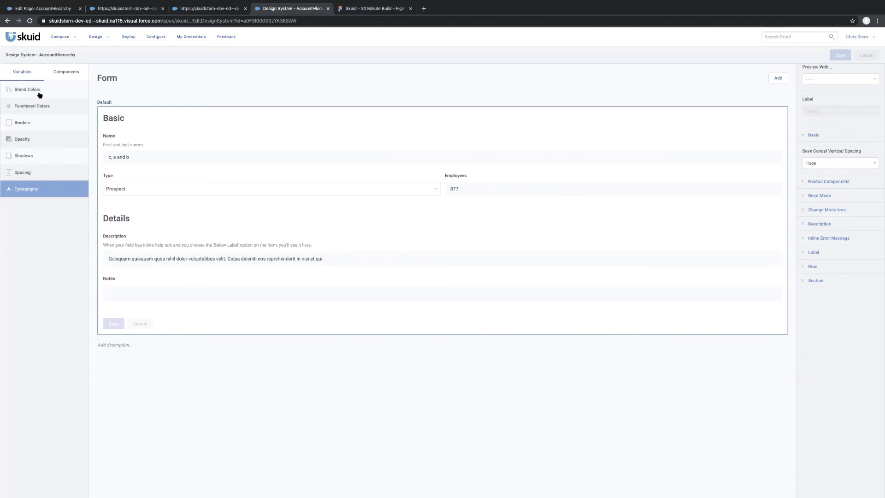
{"action": "left_click", "coordinate": [40, 90]}
{"action": "left_click", "coordinate": [778, 78]}
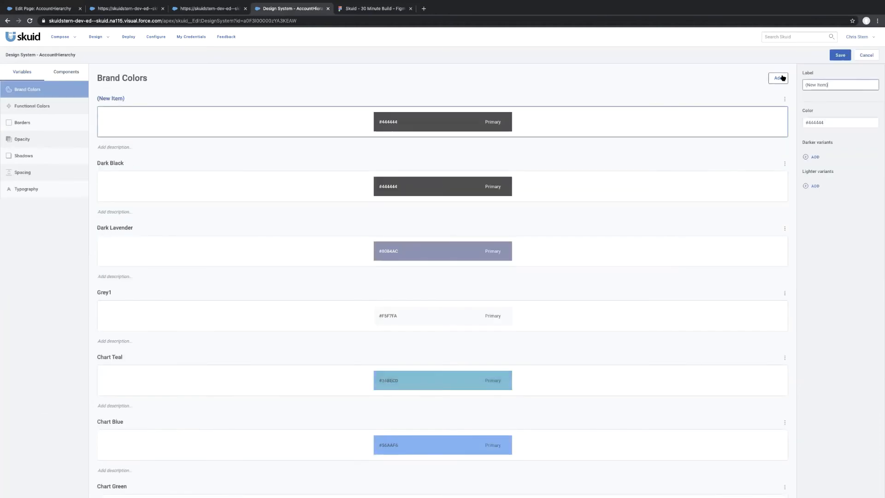
{"action": "left_click_drag", "start_coordinate": [854, 83], "coordinate": [723, 83]}
{"action": "type", "text": "Light Grey"}
{"action": "key", "text": "Tab"}
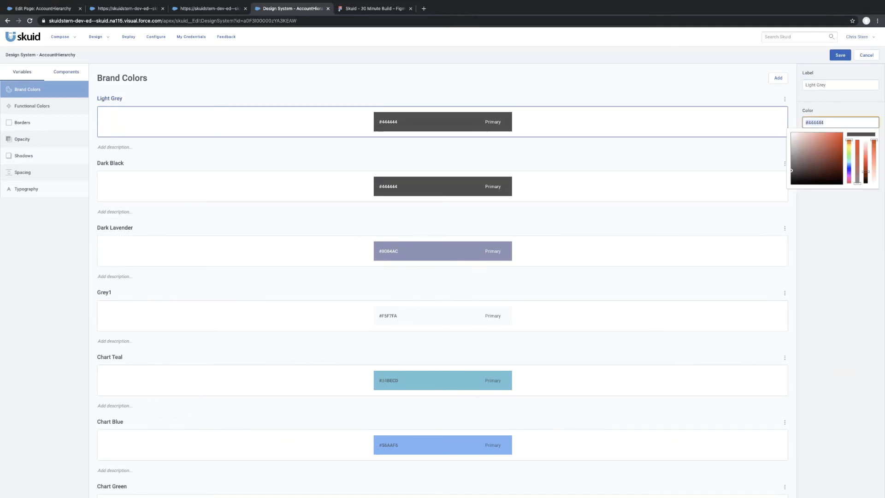
{"action": "key", "text": "ctrl+v"}
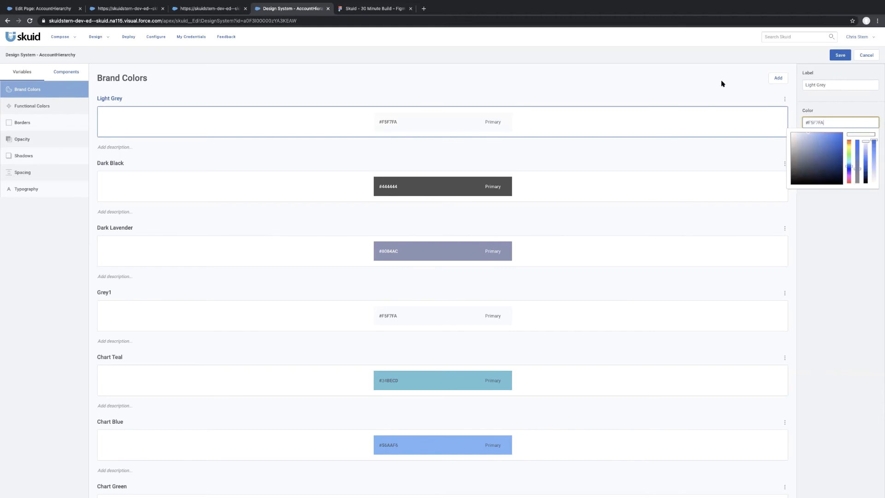
{"action": "left_click", "coordinate": [699, 84]}
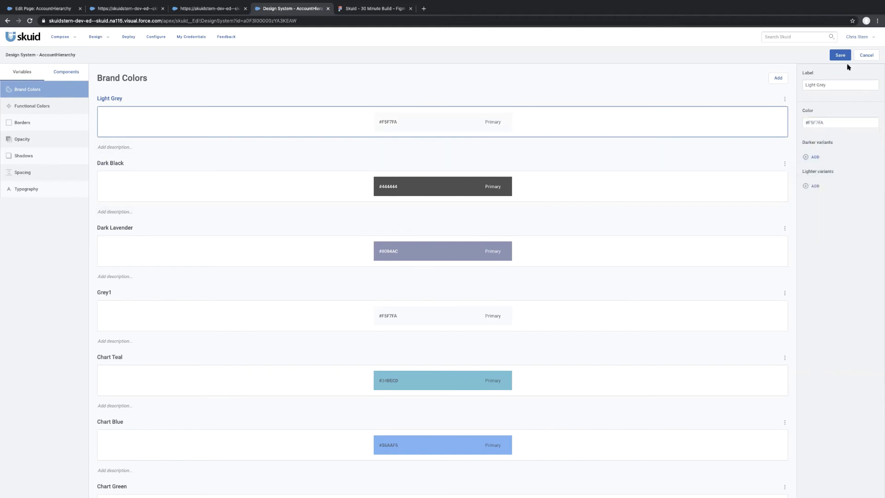
Review the selected account row in the Figma mockup, and open the Row settings of the design system's default List style.
{"action": "left_click", "coordinate": [361, 9]}
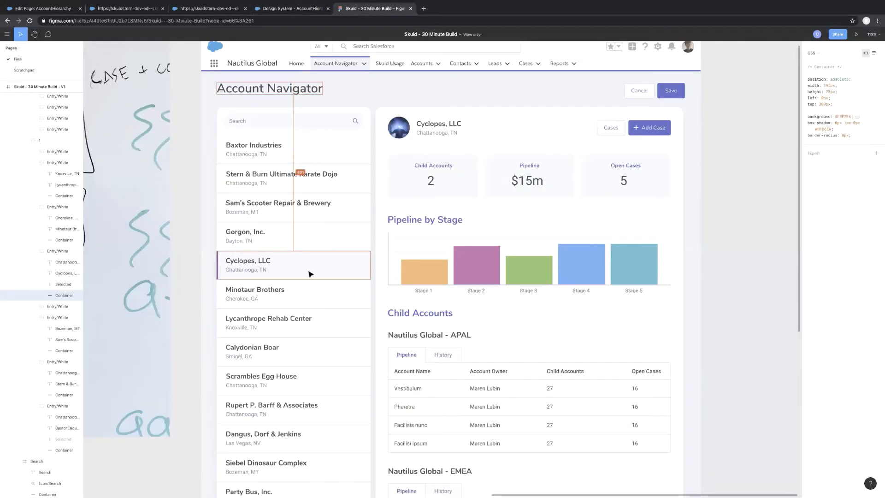
{"action": "left_click", "coordinate": [277, 10]}
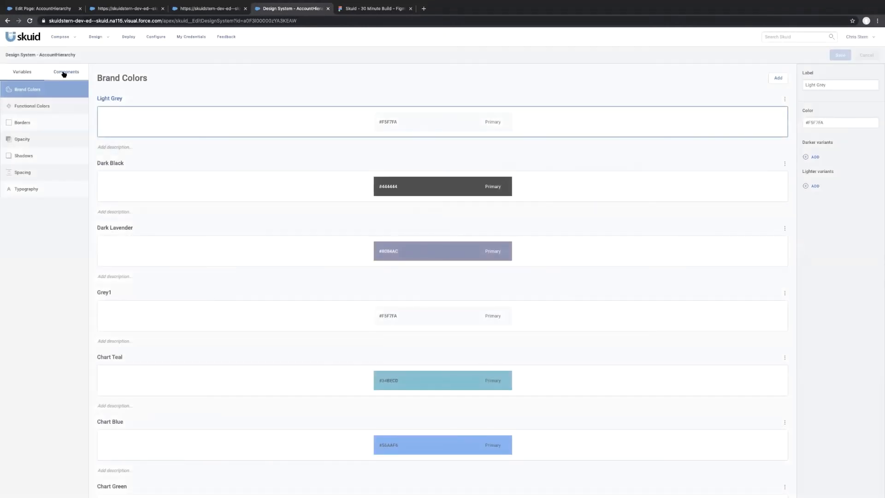
{"action": "left_click", "coordinate": [64, 74]}
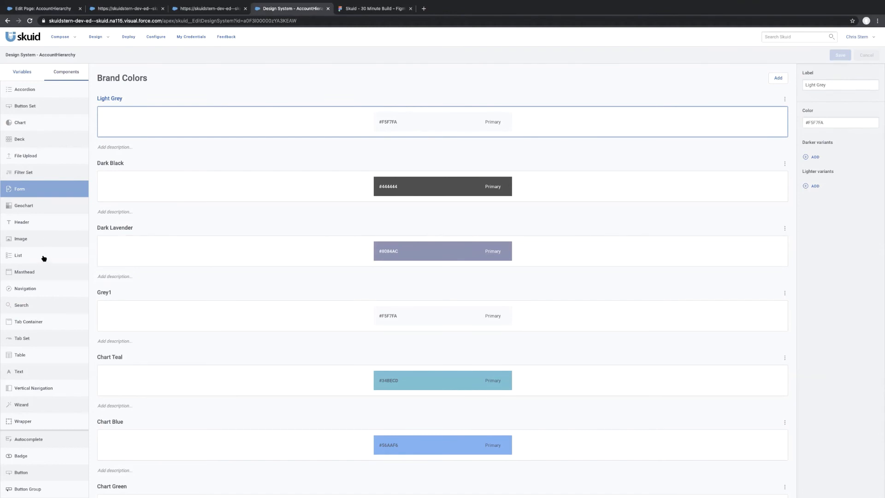
{"action": "left_click", "coordinate": [43, 257]}
{"action": "left_click", "coordinate": [404, 121]}
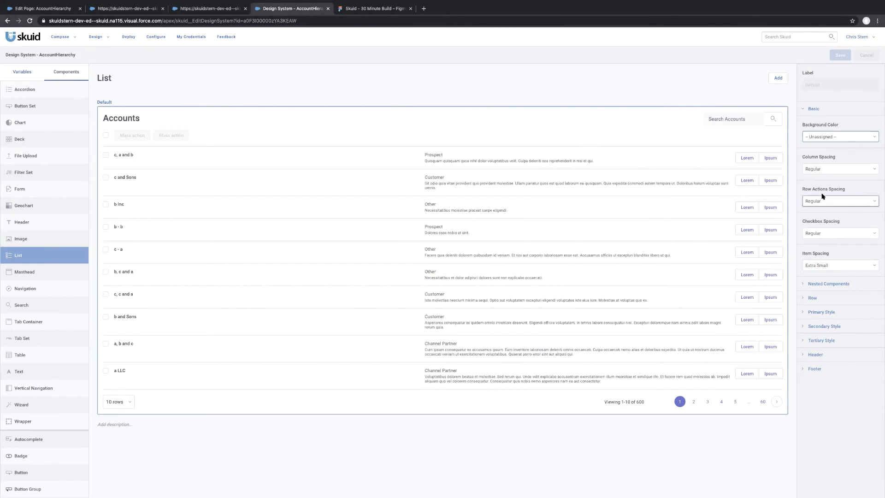
{"action": "scroll", "coordinate": [828, 196], "scroll_direction": "down", "scroll_amount": 1}
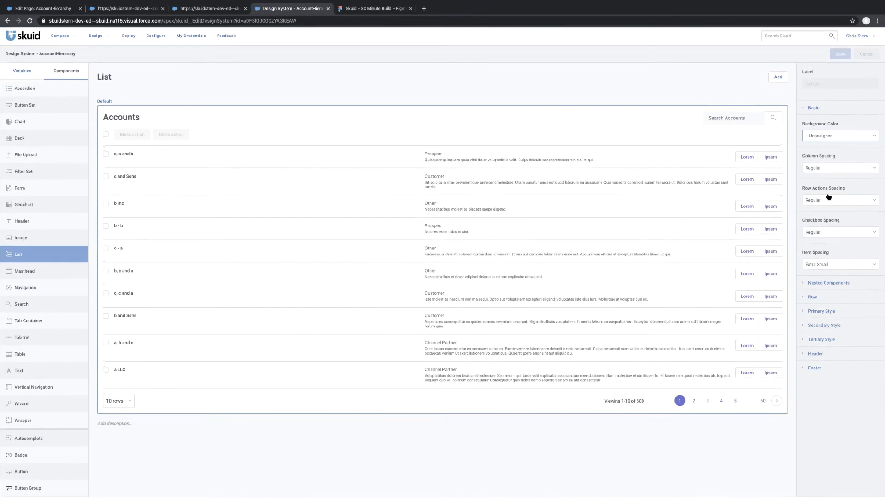
{"action": "left_click", "coordinate": [804, 300]}
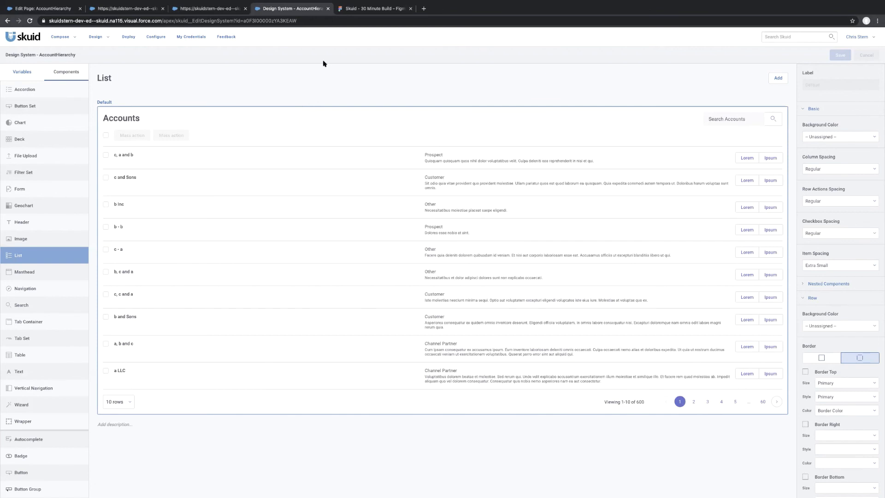
Check the account rows' text inset in the Figma mockup, and set the default List row's left padding to Increased.
{"action": "key", "text": "ctrl+Tab"}
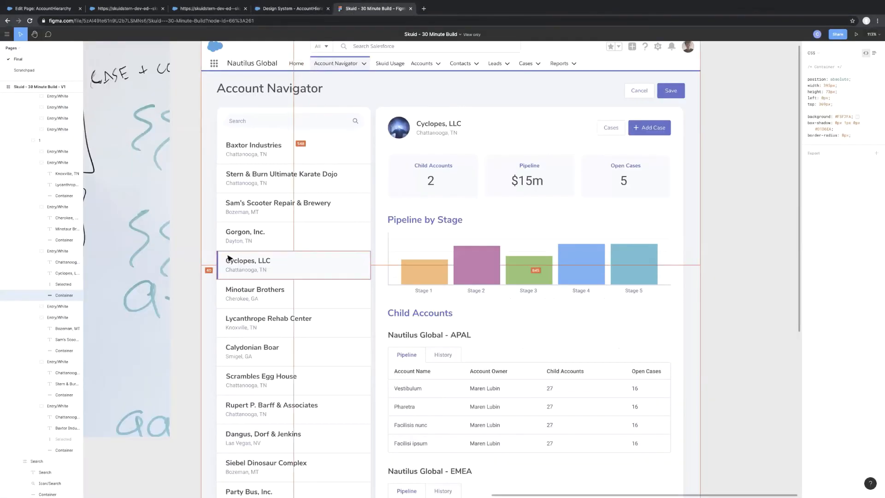
{"action": "left_click", "coordinate": [232, 232]}
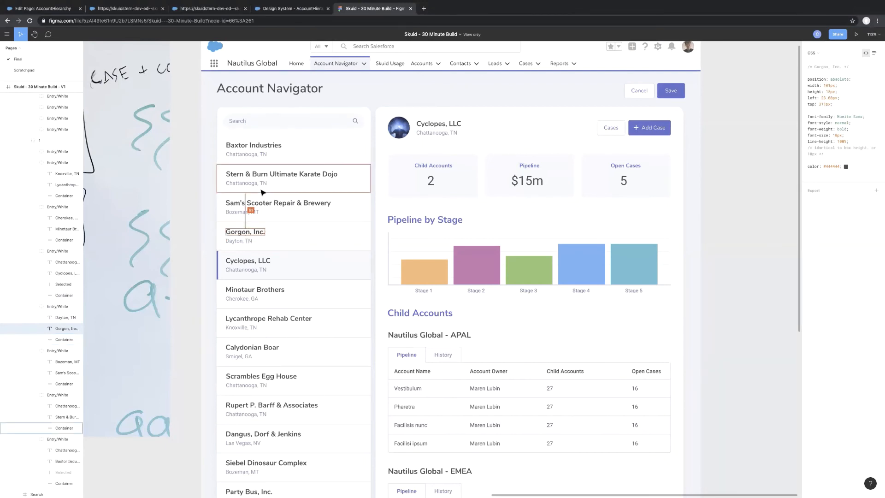
{"action": "left_click", "coordinate": [283, 9]}
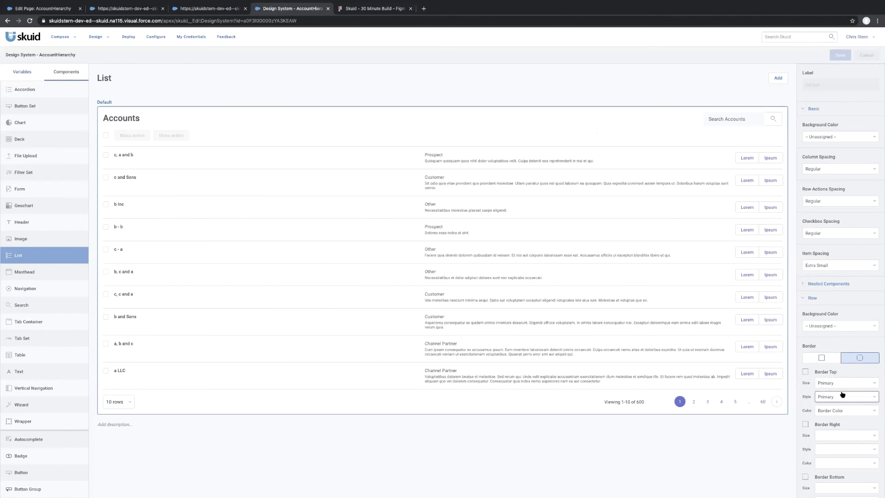
{"action": "scroll", "coordinate": [842, 394], "scroll_direction": "down", "scroll_amount": 1}
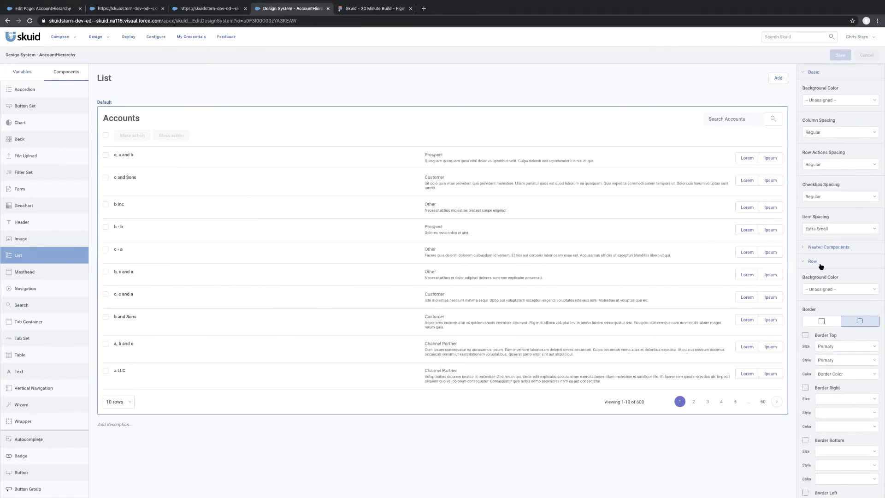
{"action": "scroll", "coordinate": [821, 286], "scroll_direction": "down", "scroll_amount": 8}
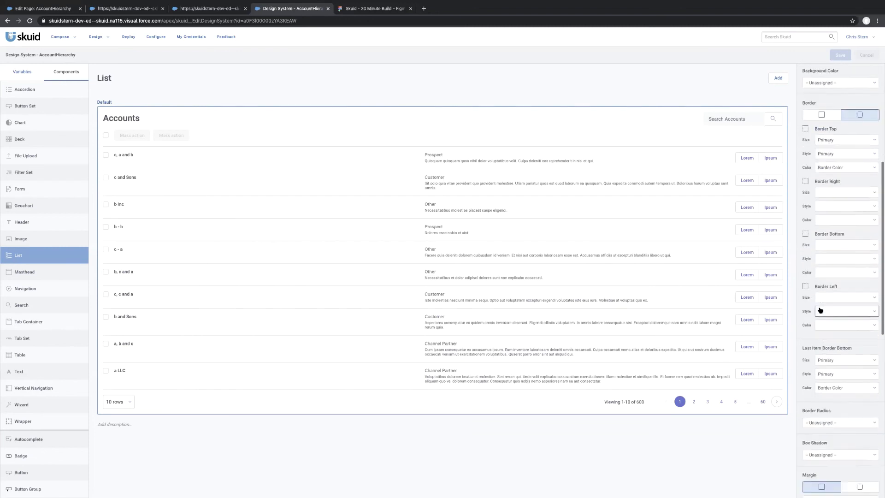
{"action": "scroll", "coordinate": [821, 309], "scroll_direction": "down", "scroll_amount": 3}
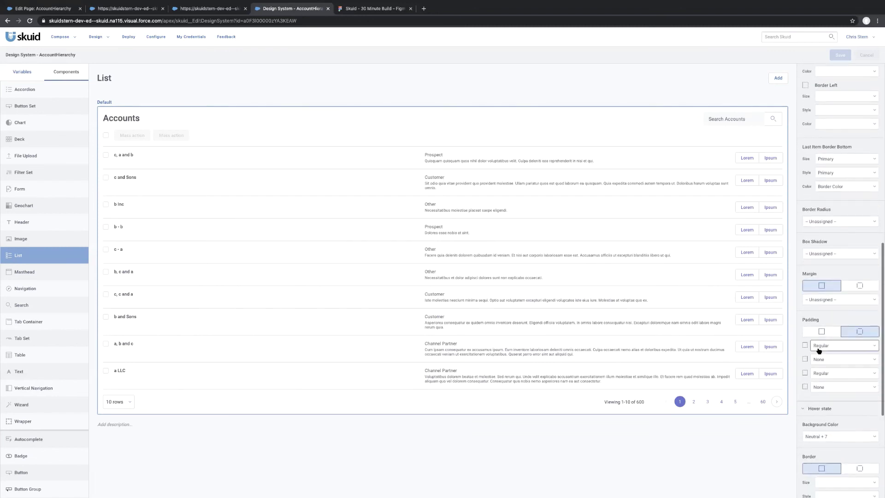
{"action": "left_click", "coordinate": [817, 388]}
{"action": "scroll", "coordinate": [821, 417], "scroll_direction": "down", "scroll_amount": 5}
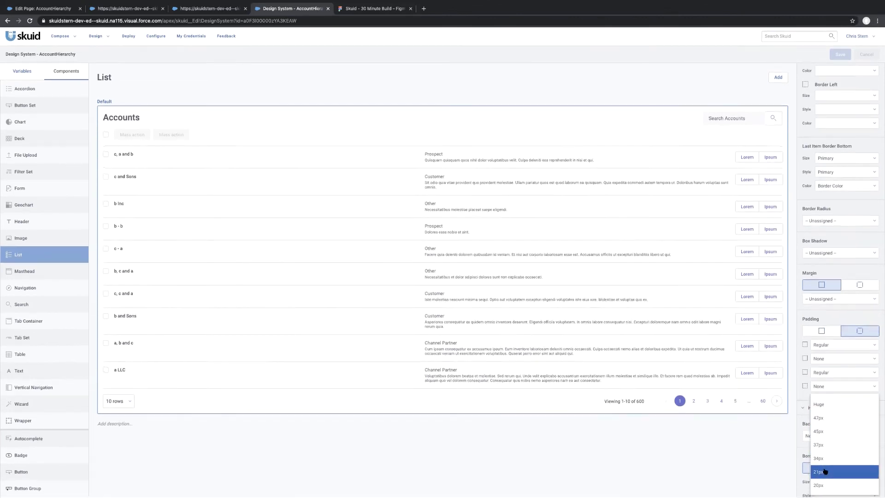
{"action": "scroll", "coordinate": [825, 470], "scroll_direction": "up", "scroll_amount": 1}
{"action": "scroll", "coordinate": [823, 466], "scroll_direction": "up", "scroll_amount": 4}
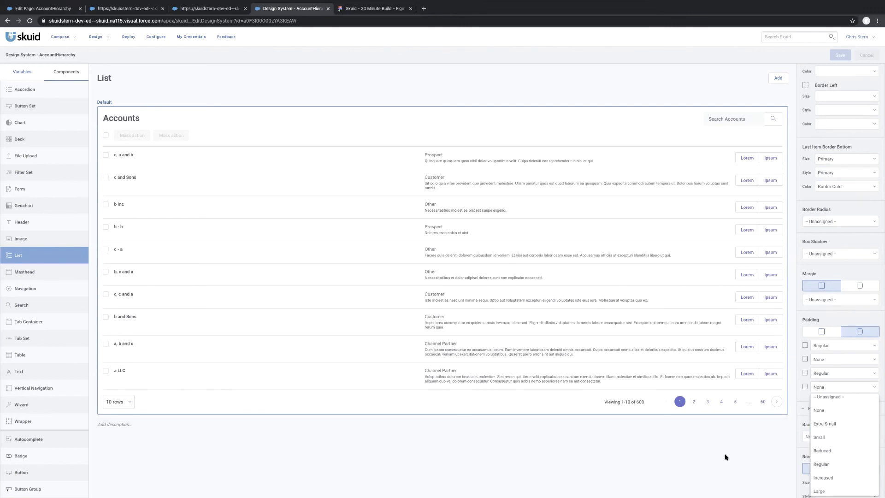
{"action": "left_click", "coordinate": [831, 479]}
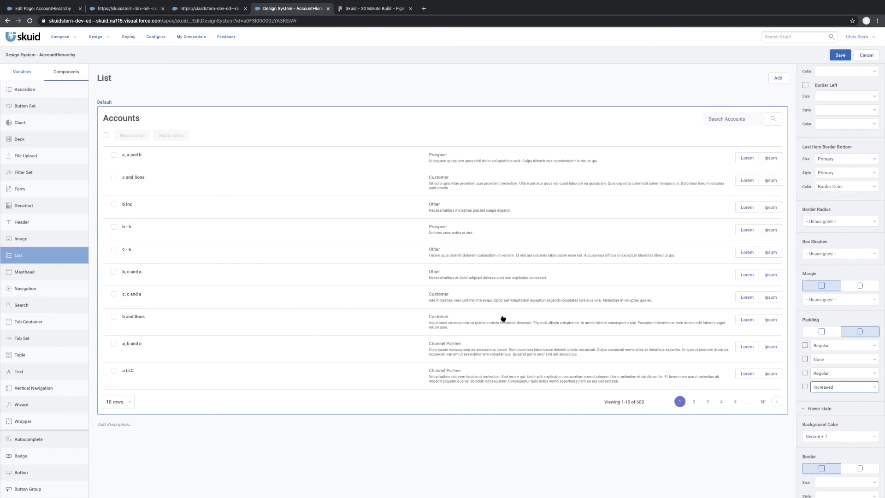
Set the hover state background color of the default List style's rows to Light Grey.
{"action": "scroll", "coordinate": [843, 397], "scroll_direction": "down", "scroll_amount": 1}
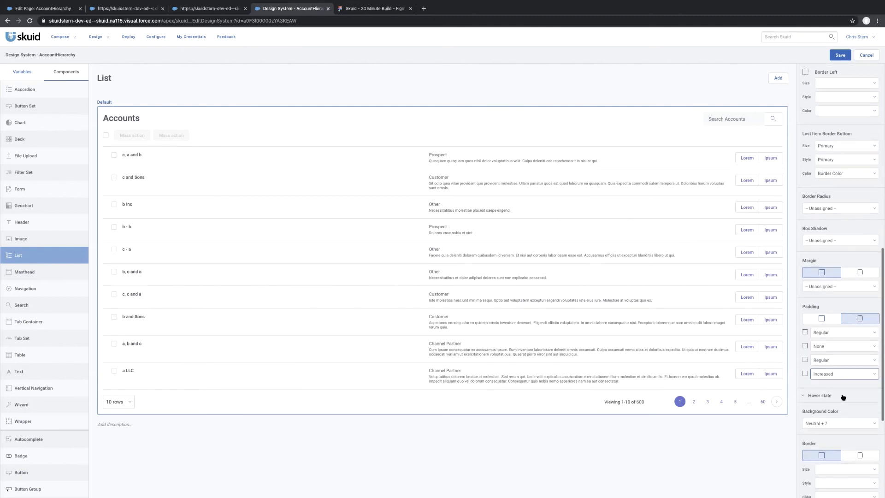
{"action": "scroll", "coordinate": [842, 396], "scroll_direction": "up", "scroll_amount": 10}
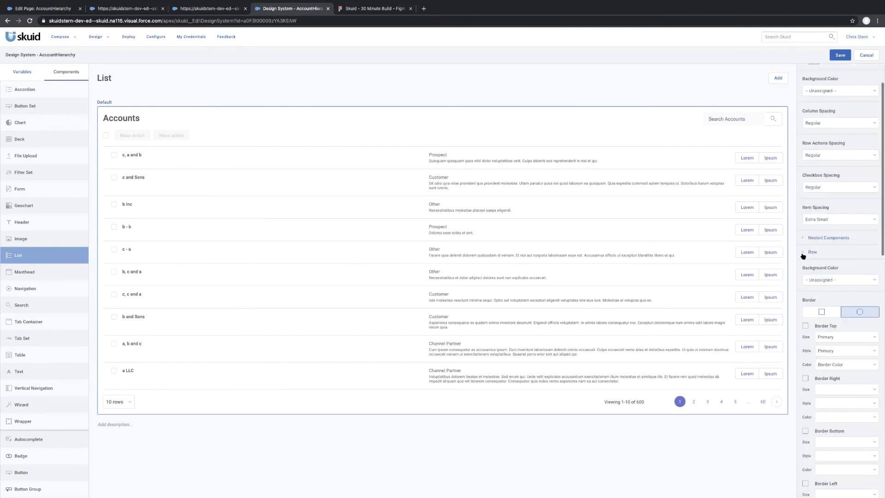
{"action": "left_click", "coordinate": [802, 253]}
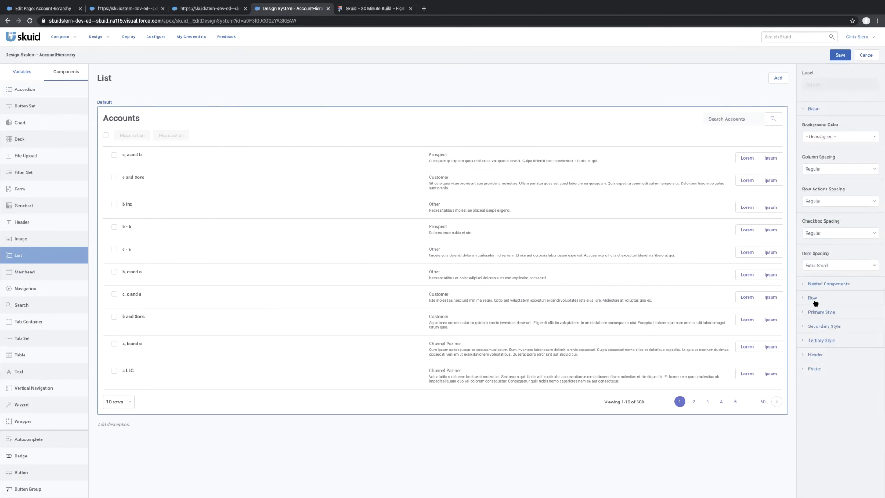
{"action": "left_click", "coordinate": [813, 298]}
{"action": "scroll", "coordinate": [832, 317], "scroll_direction": "down", "scroll_amount": 8}
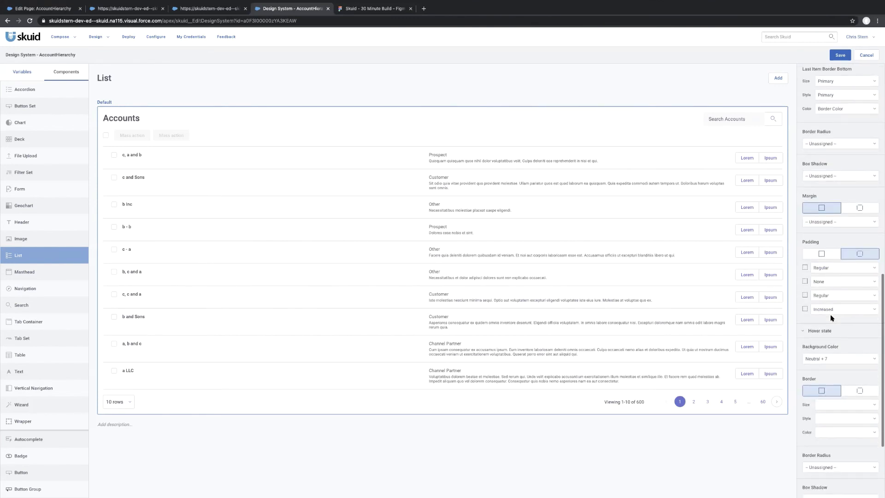
{"action": "scroll", "coordinate": [823, 354], "scroll_direction": "down", "scroll_amount": 1}
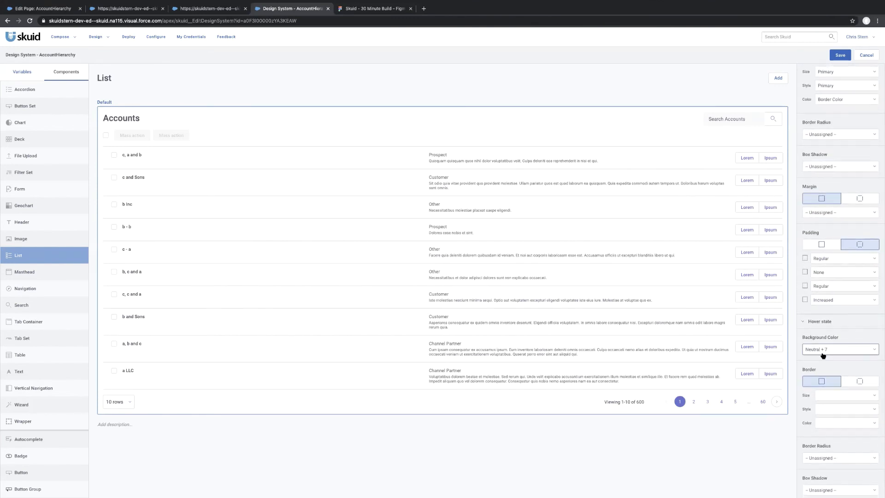
{"action": "scroll", "coordinate": [823, 355], "scroll_direction": "down", "scroll_amount": 4}
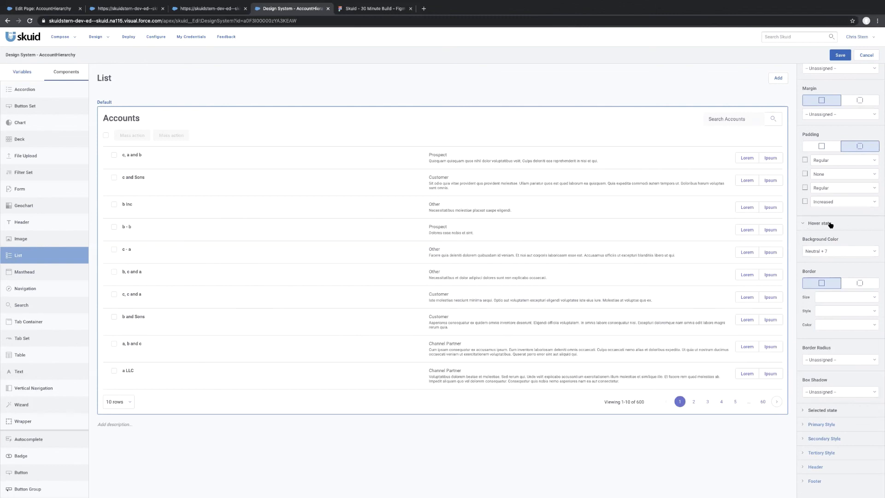
{"action": "left_click", "coordinate": [867, 254]}
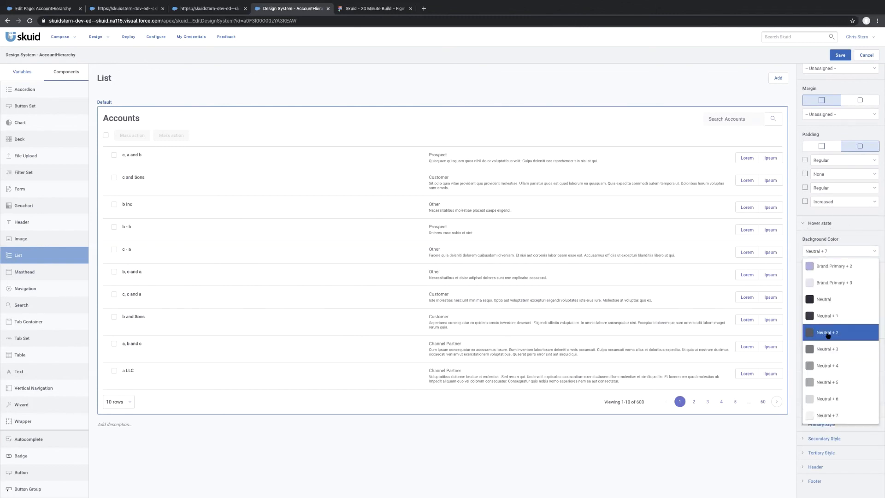
{"action": "scroll", "coordinate": [828, 335], "scroll_direction": "down", "scroll_amount": 5}
{"action": "scroll", "coordinate": [828, 336], "scroll_direction": "up", "scroll_amount": 1}
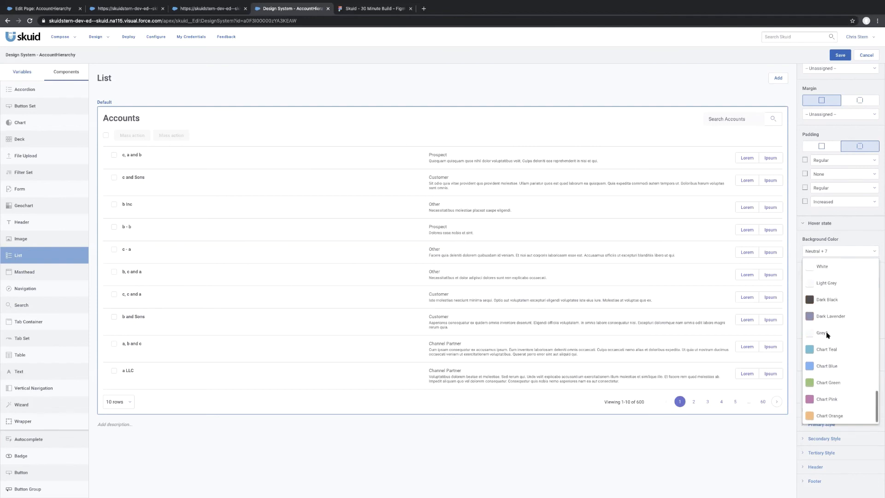
{"action": "left_click", "coordinate": [825, 315]}
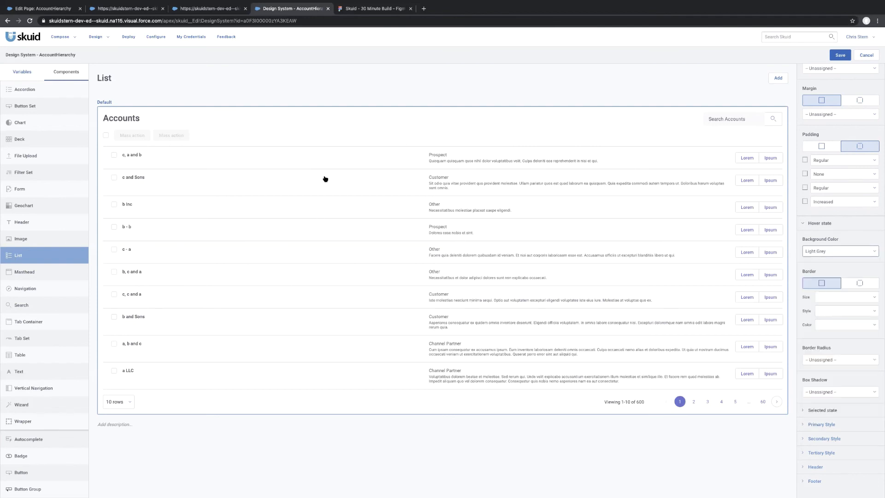
Save the AccountHierarchy design system and reload the AccountHierarchy page preview to check the account list's row styling.
{"action": "left_click", "coordinate": [754, 477]}
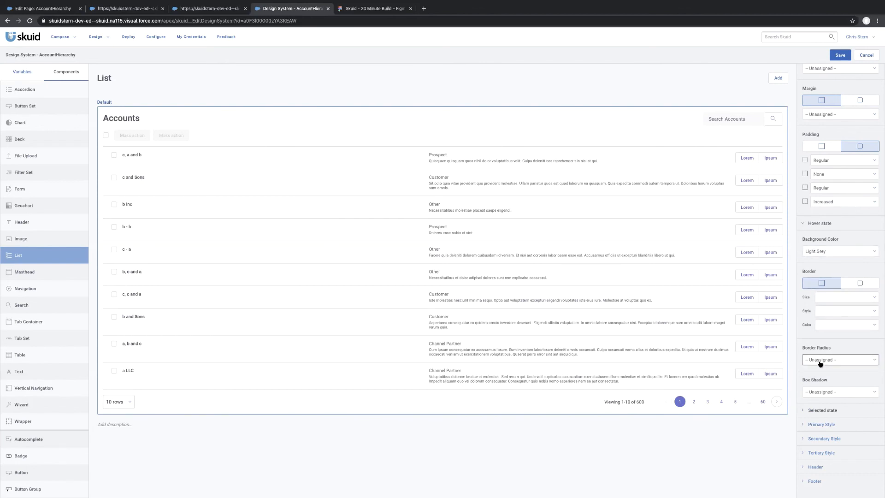
{"action": "left_click", "coordinate": [841, 55]}
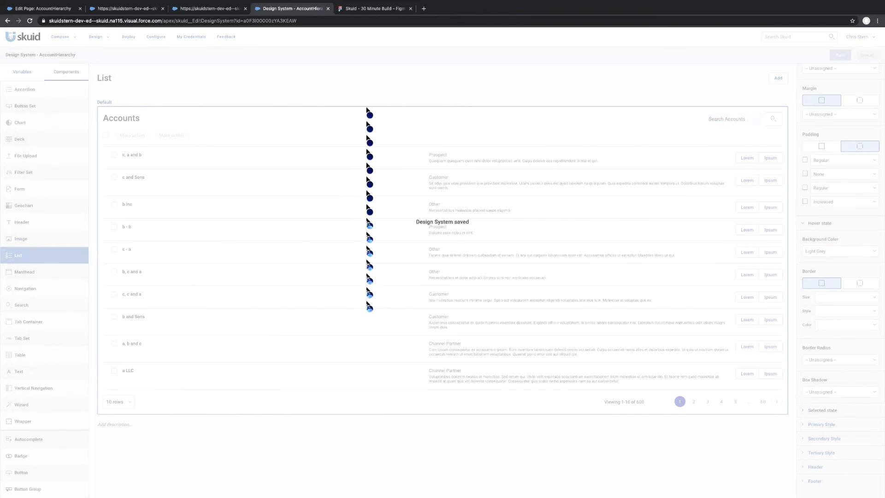
{"action": "left_click", "coordinate": [110, 14]}
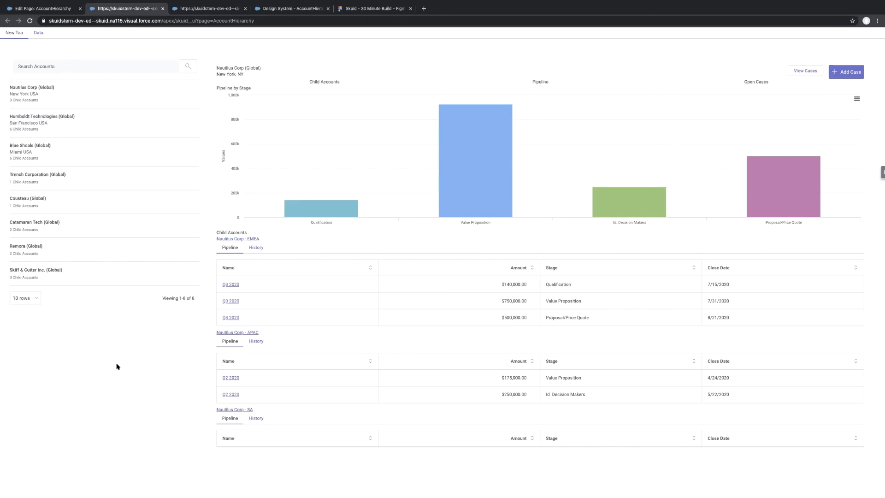
{"action": "key", "text": "super+r"}
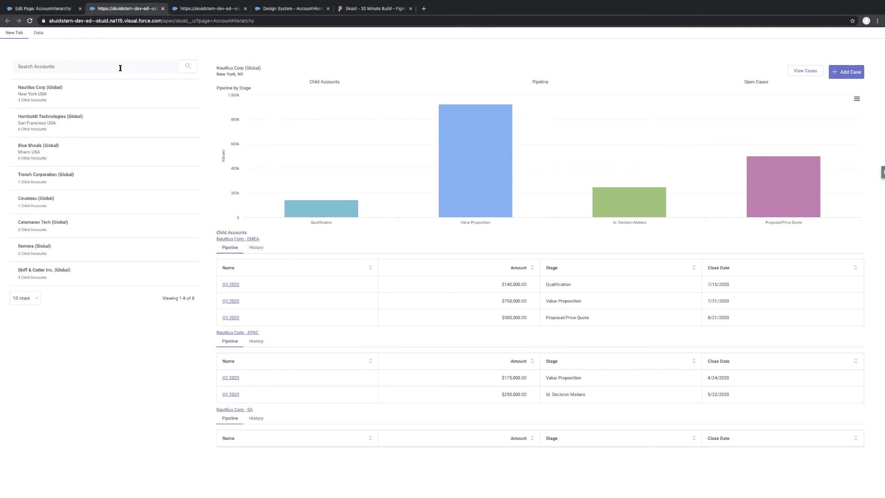
Review the account list on the finished Skuid_AccountHierarchy page, and inspect the CSS of an account's city text in the Figma mockup.
{"action": "left_click", "coordinate": [287, 10]}
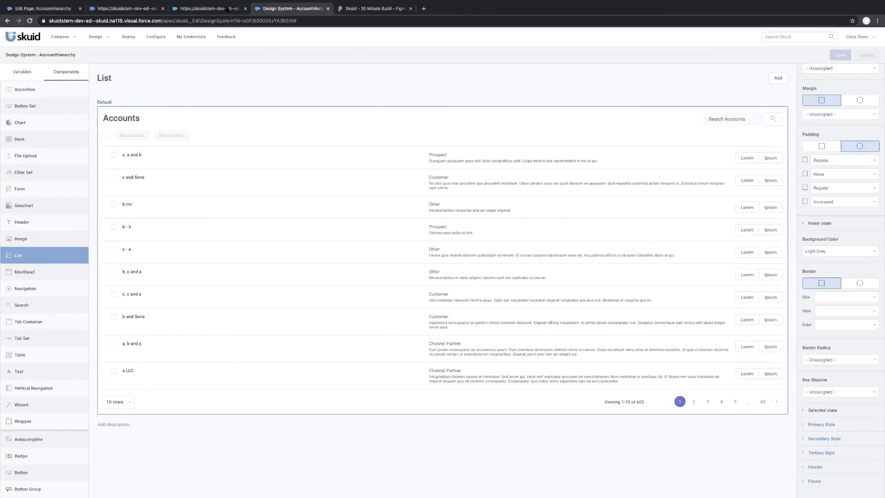
{"action": "left_click", "coordinate": [214, 9]}
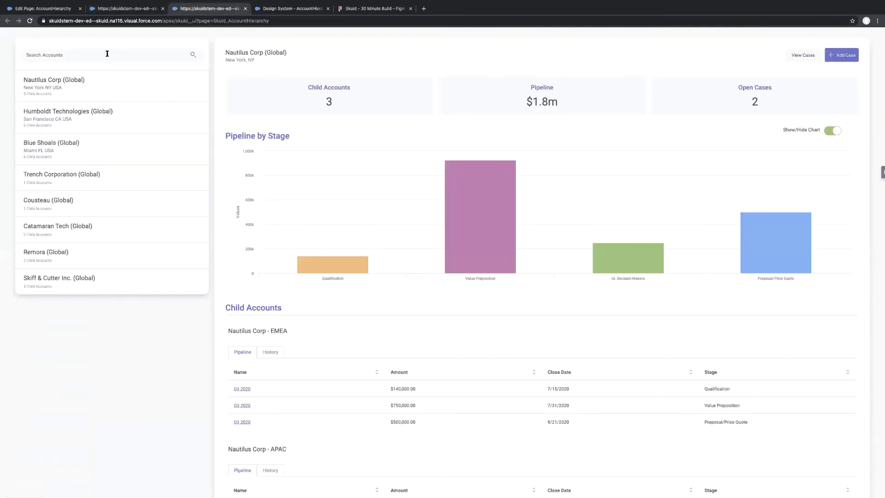
{"action": "left_click", "coordinate": [279, 12]}
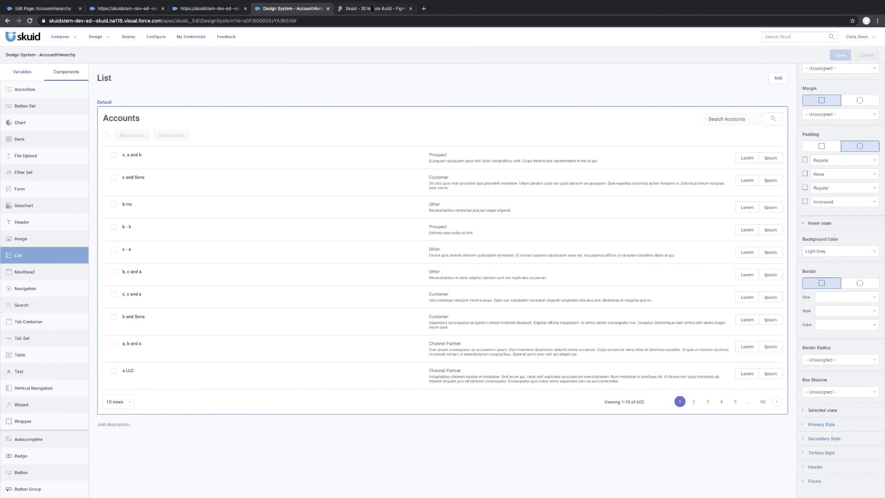
{"action": "key", "text": "ctrl+Tab"}
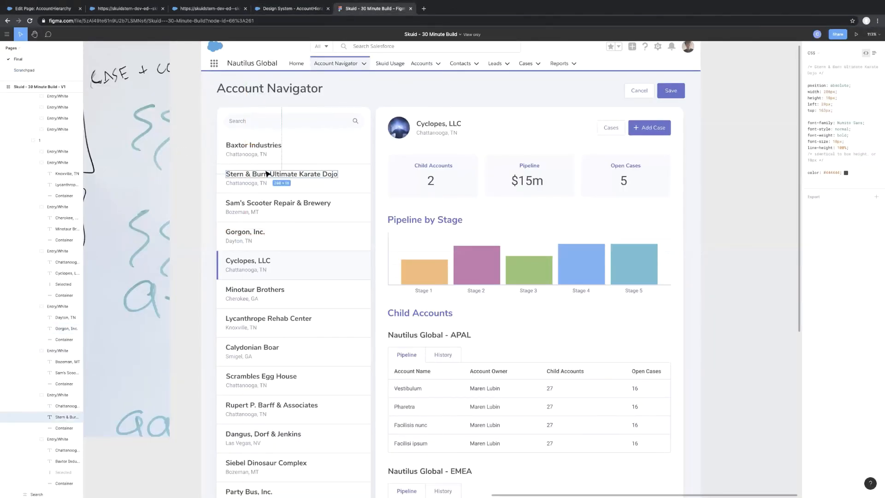
{"action": "left_click", "coordinate": [246, 185]}
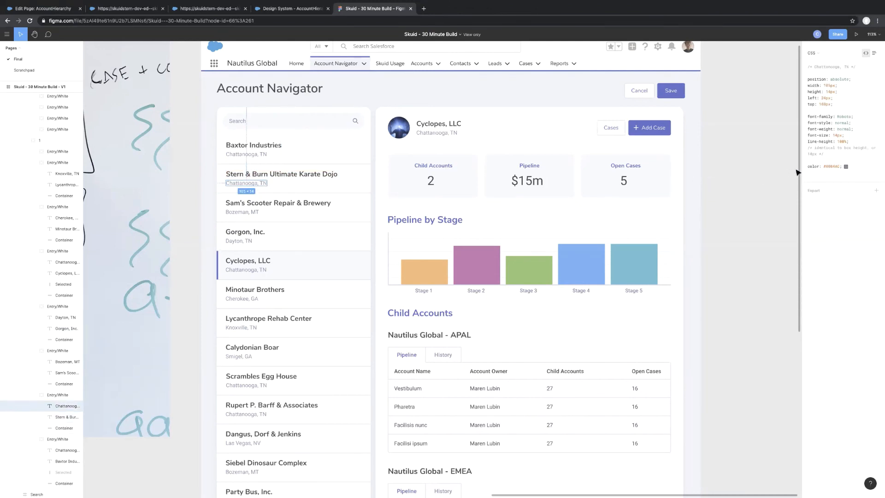
In the AccountHierarchy page composer, examine the Display Style Override options of the account list column's {{{Name}}} item.
{"action": "left_click", "coordinate": [294, 11]}
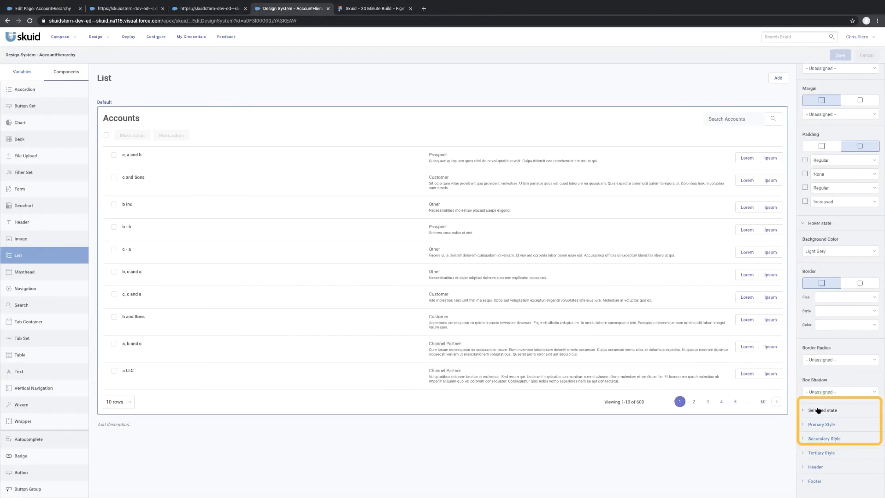
{"action": "scroll", "coordinate": [818, 410], "scroll_direction": "down", "scroll_amount": 1}
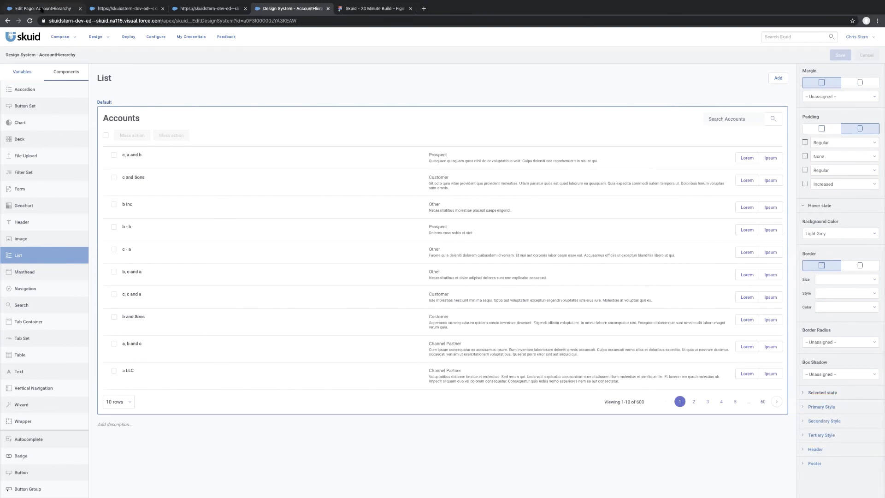
{"action": "left_click", "coordinate": [41, 9]}
{"action": "left_click", "coordinate": [532, 173]}
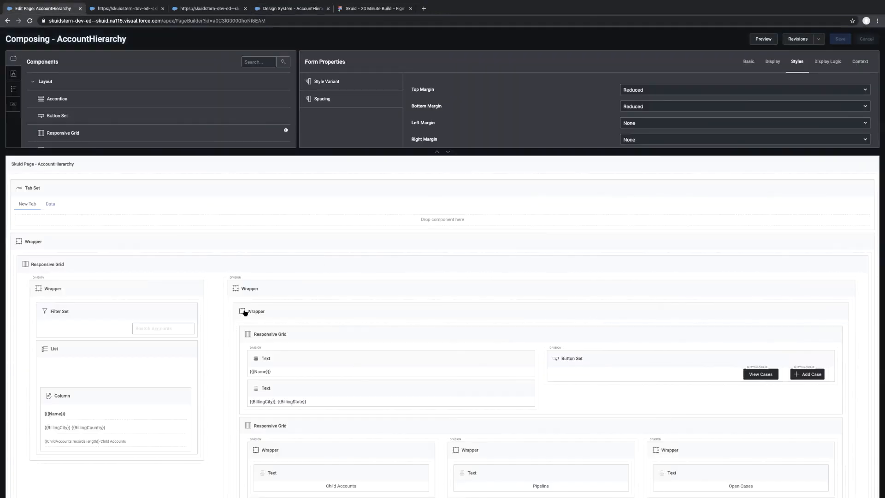
{"action": "left_click", "coordinate": [71, 417]}
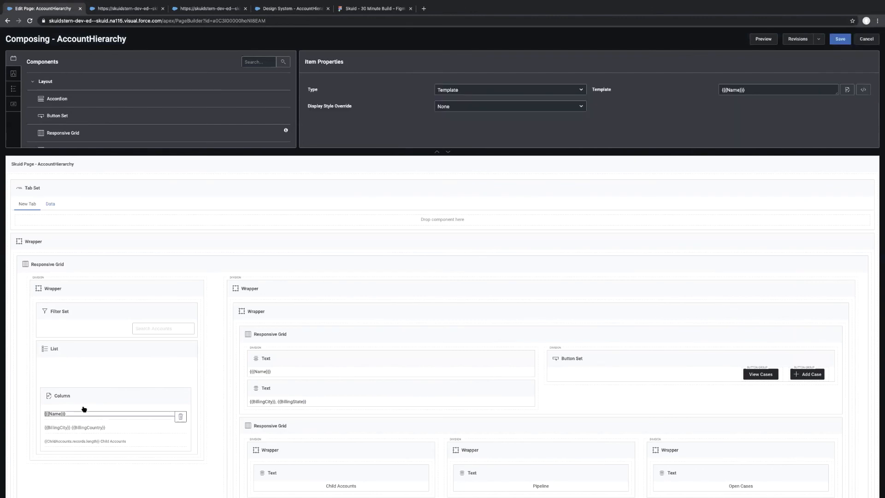
{"action": "left_click", "coordinate": [494, 107]}
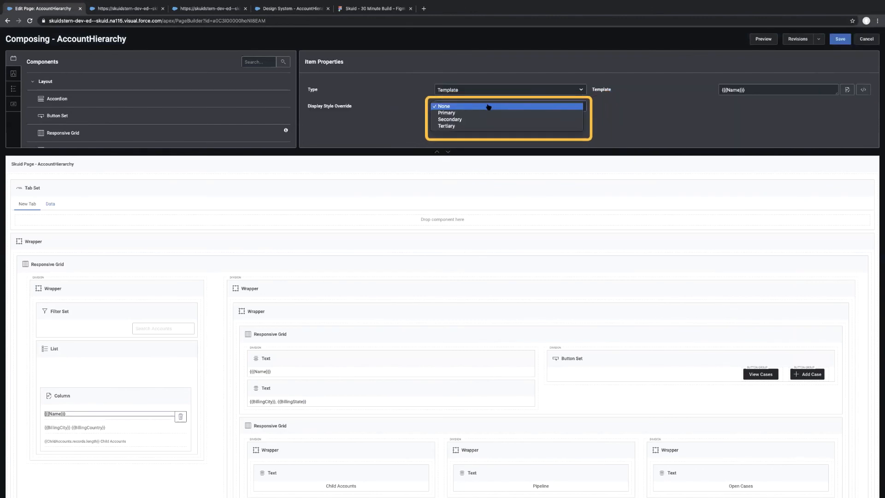
{"action": "left_click", "coordinate": [380, 133]}
In the design system's default List style, set the Primary Style font size to 18px and font weight to Regular.
{"action": "left_click", "coordinate": [278, 9]}
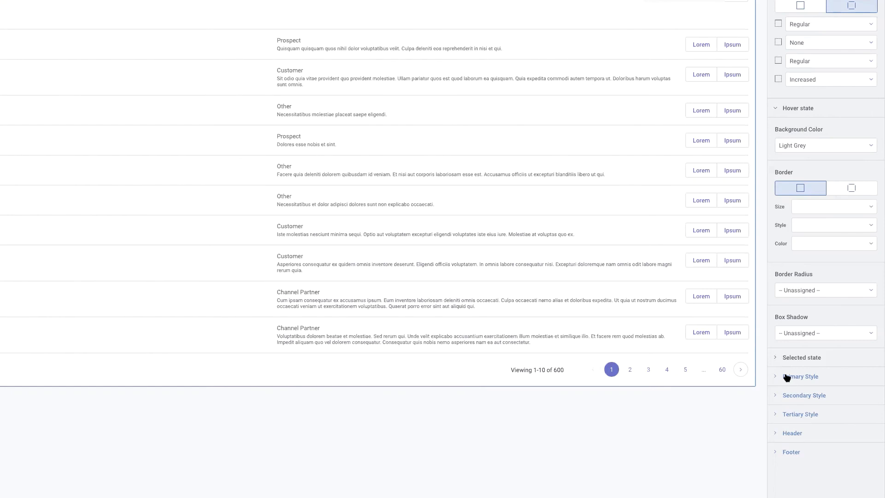
{"action": "left_click", "coordinate": [785, 377]}
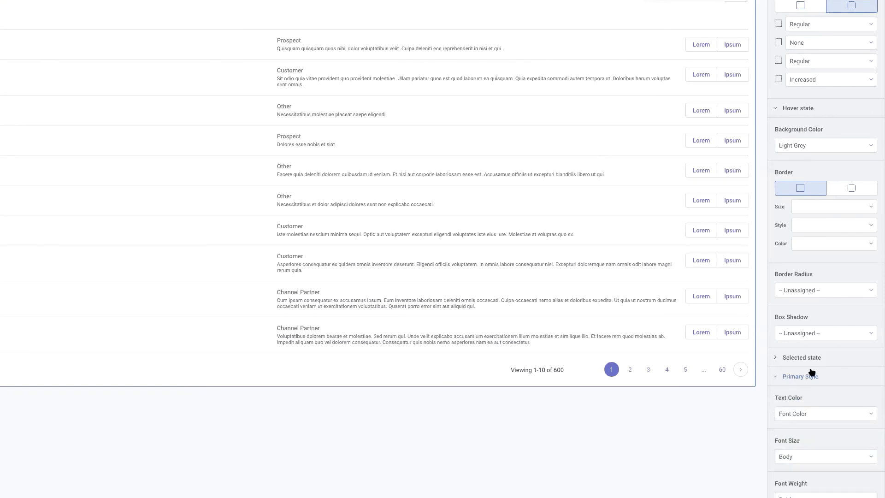
{"action": "scroll", "coordinate": [810, 372], "scroll_direction": "down", "scroll_amount": 2}
{"action": "scroll", "coordinate": [810, 369], "scroll_direction": "down", "scroll_amount": 2}
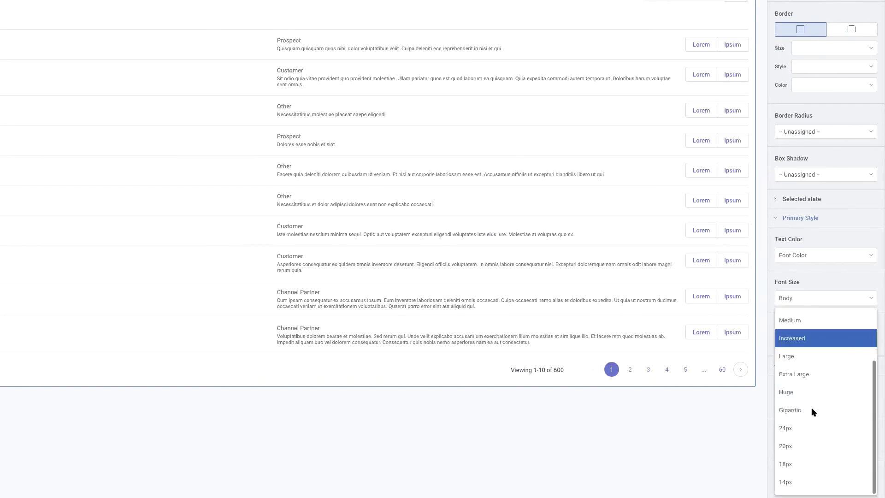
{"action": "scroll", "coordinate": [811, 410], "scroll_direction": "down", "scroll_amount": 3}
{"action": "left_click", "coordinate": [790, 464]}
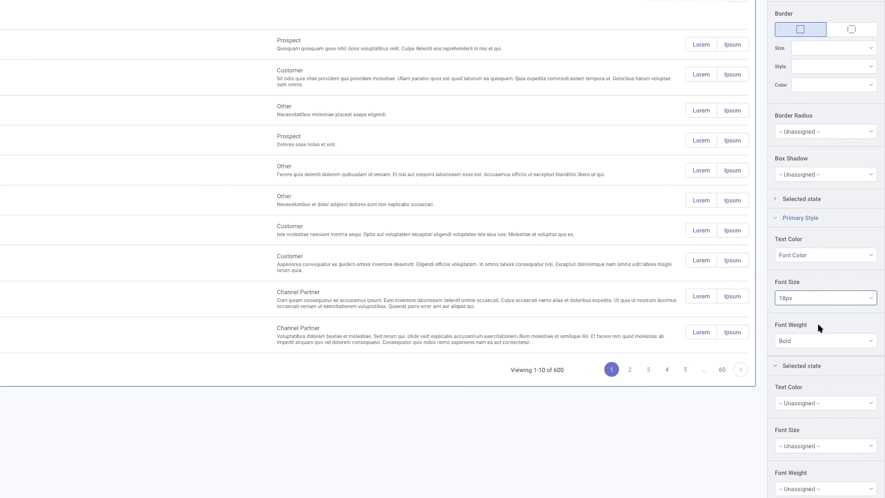
{"action": "scroll", "coordinate": [819, 327], "scroll_direction": "down", "scroll_amount": 2}
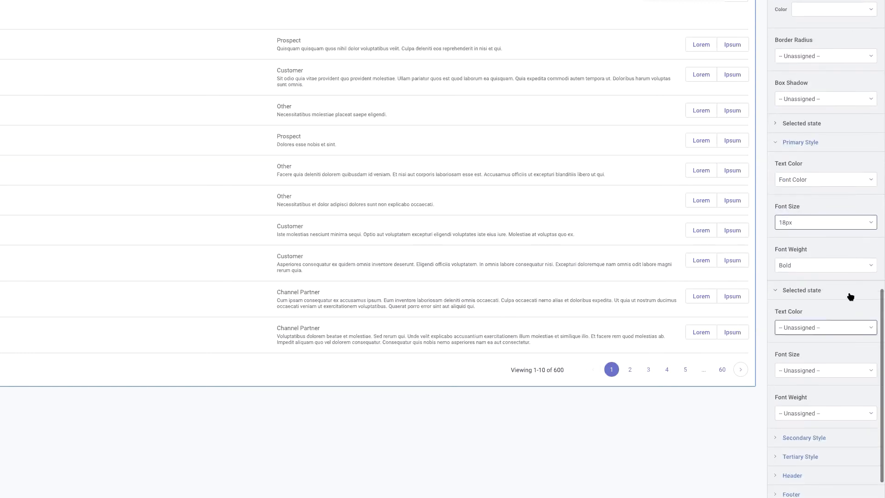
{"action": "left_click", "coordinate": [830, 266]}
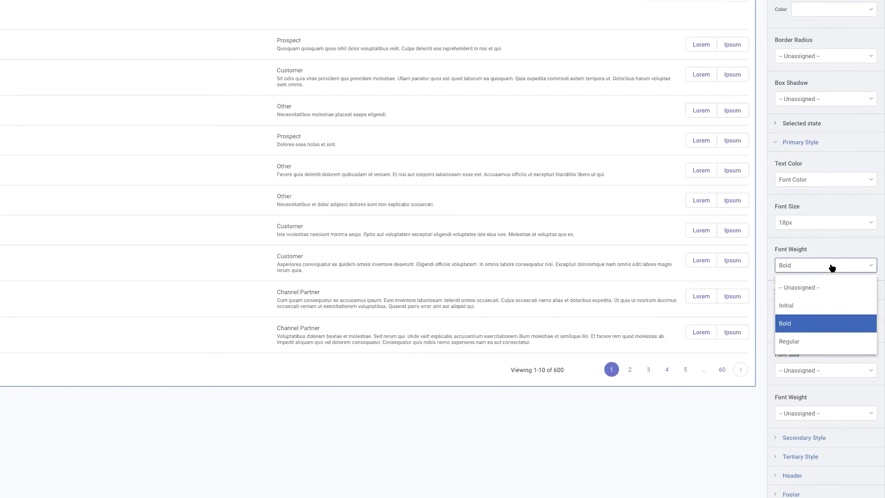
{"action": "left_click", "coordinate": [813, 343]}
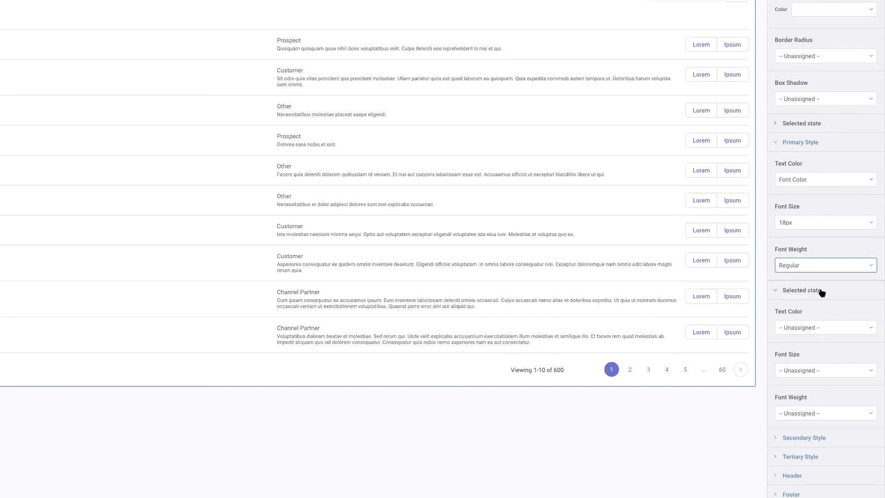
Set the default List's Secondary Style text color to Dark Lavender and its font size to 14px.
{"action": "scroll", "coordinate": [821, 313], "scroll_direction": "down", "scroll_amount": 1}
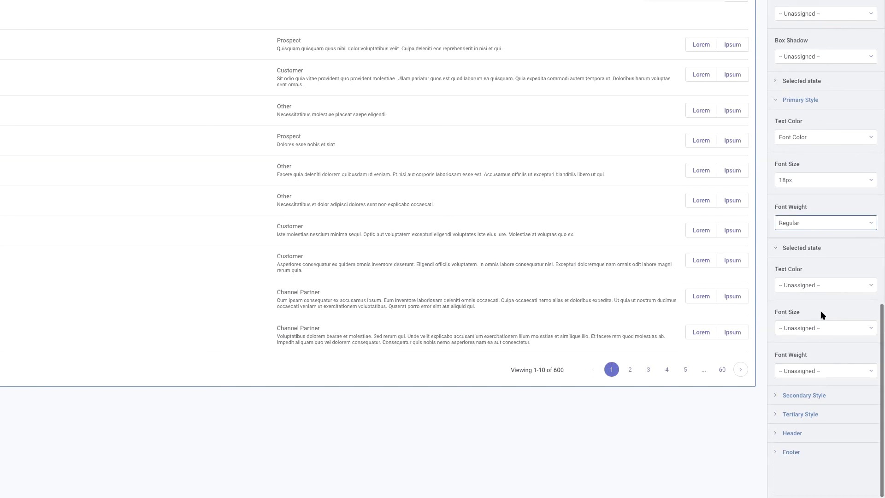
{"action": "left_click", "coordinate": [776, 395]}
{"action": "scroll", "coordinate": [834, 388], "scroll_direction": "down", "scroll_amount": 4}
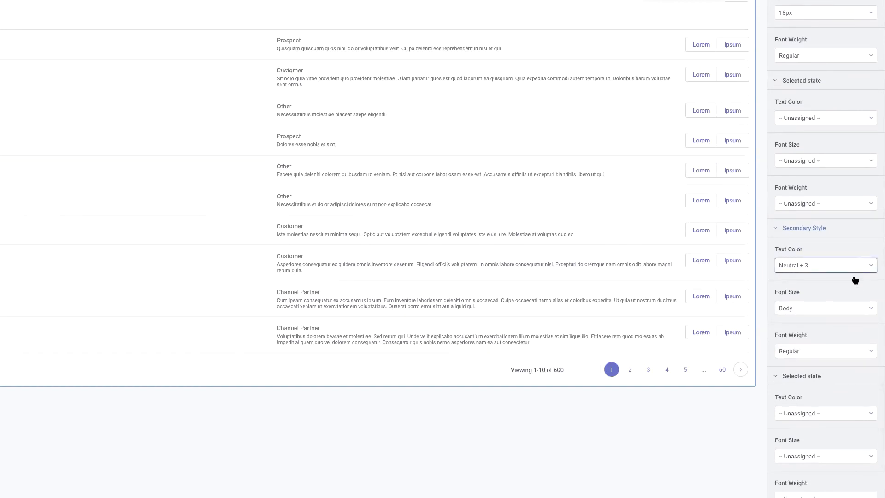
{"action": "left_click", "coordinate": [859, 271]}
{"action": "scroll", "coordinate": [829, 373], "scroll_direction": "down", "scroll_amount": 5}
{"action": "scroll", "coordinate": [819, 376], "scroll_direction": "down", "scroll_amount": 5}
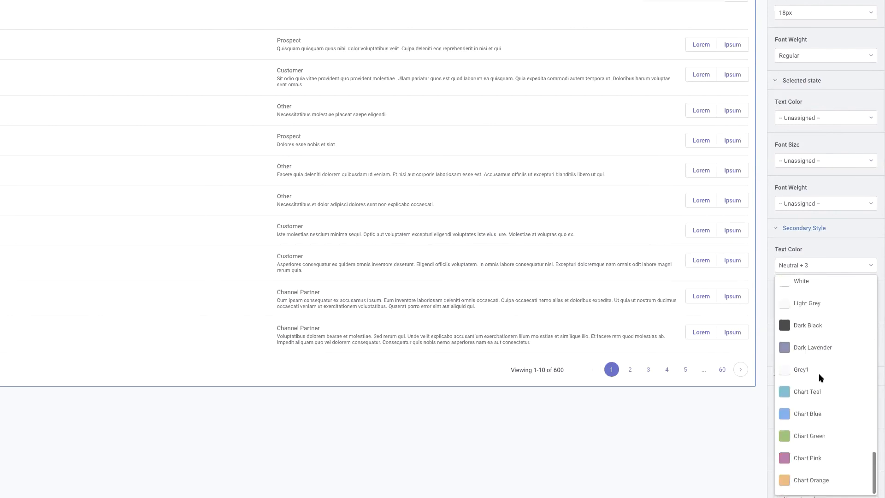
{"action": "left_click", "coordinate": [816, 347]}
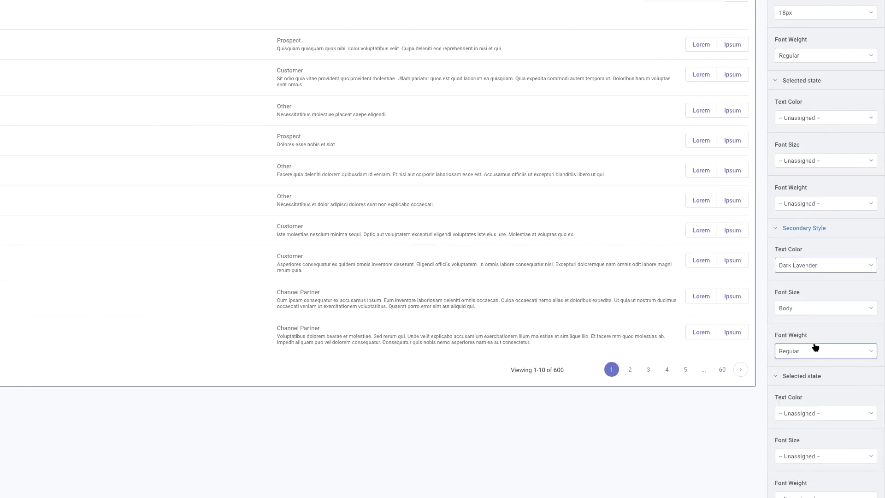
{"action": "left_click", "coordinate": [845, 309]}
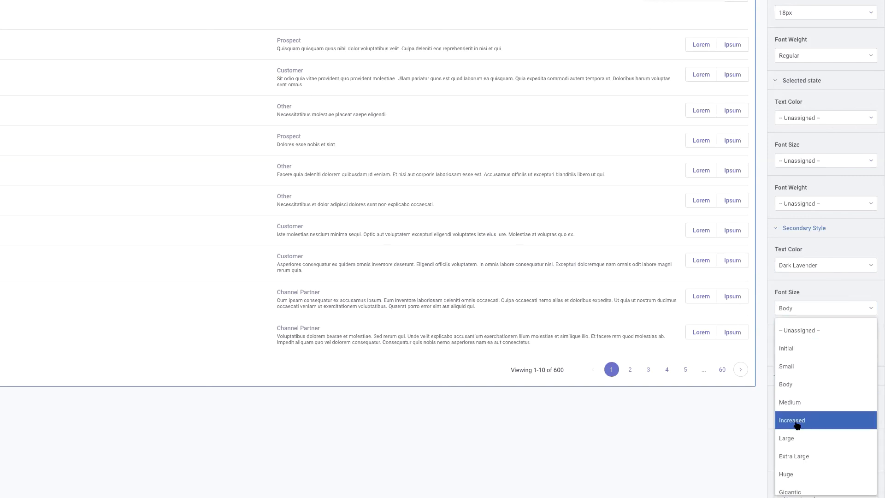
{"action": "scroll", "coordinate": [797, 425], "scroll_direction": "down", "scroll_amount": 3}
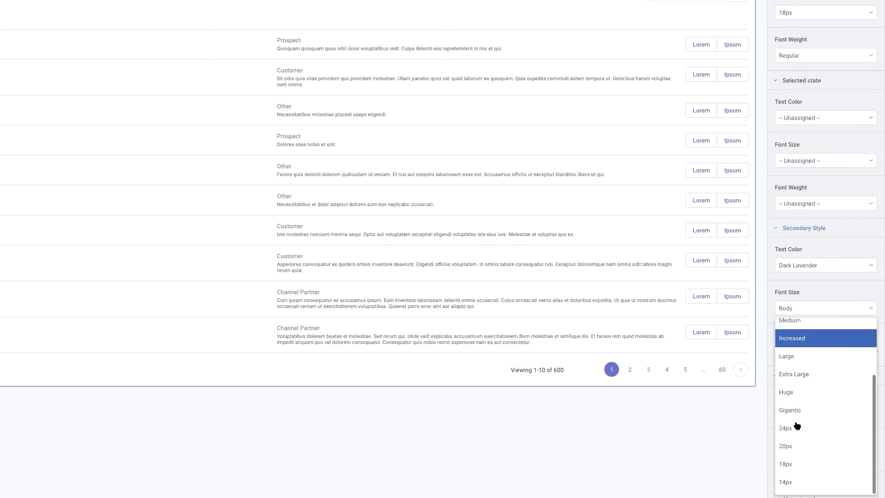
{"action": "left_click", "coordinate": [785, 482]}
Set the default List's Tertiary Style text color to Dark Lavender with font size Small, checking the text styles in the Figma mockup.
{"action": "scroll", "coordinate": [811, 385], "scroll_direction": "down", "scroll_amount": 3}
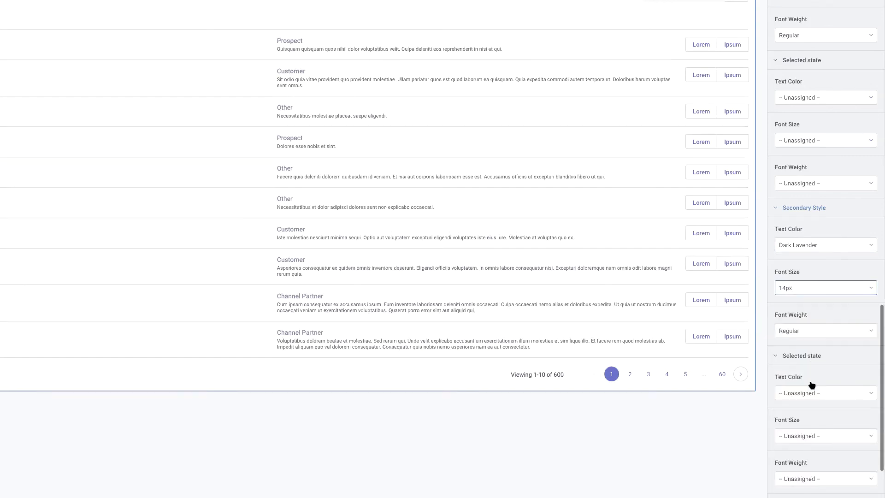
{"action": "left_click", "coordinate": [779, 415]}
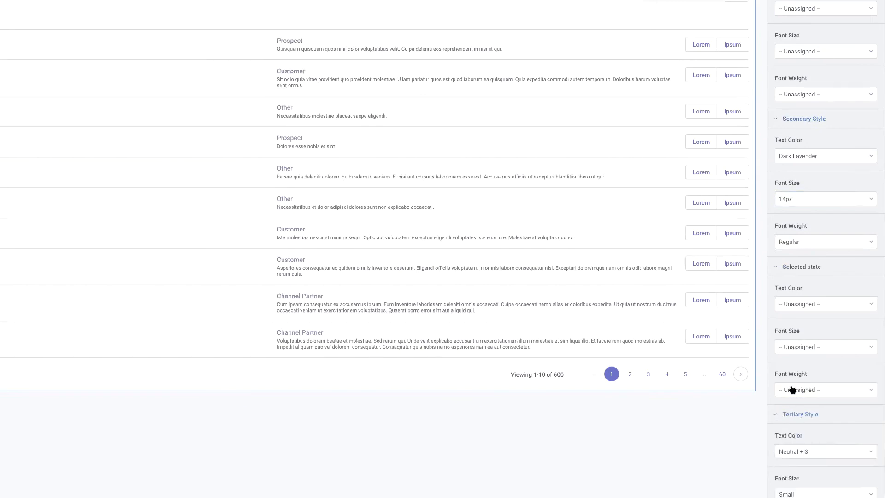
{"action": "scroll", "coordinate": [816, 351], "scroll_direction": "down", "scroll_amount": 3}
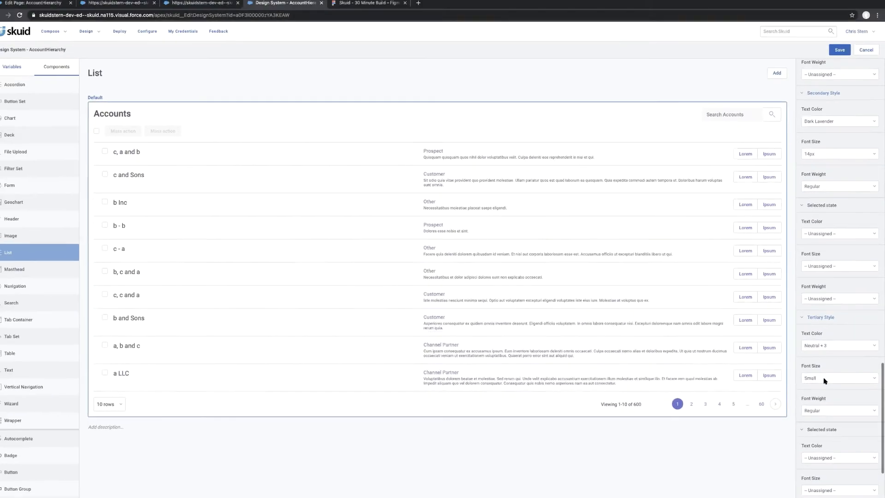
{"action": "left_click", "coordinate": [362, 10]}
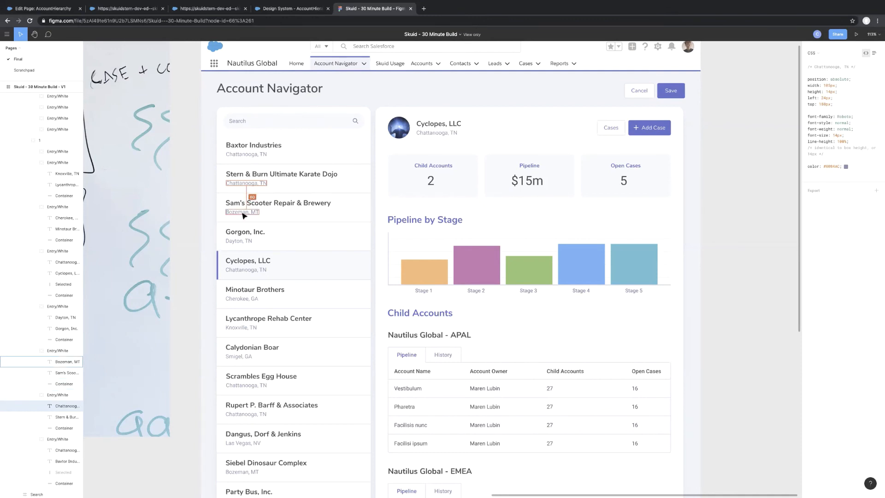
{"action": "left_click", "coordinate": [282, 10]}
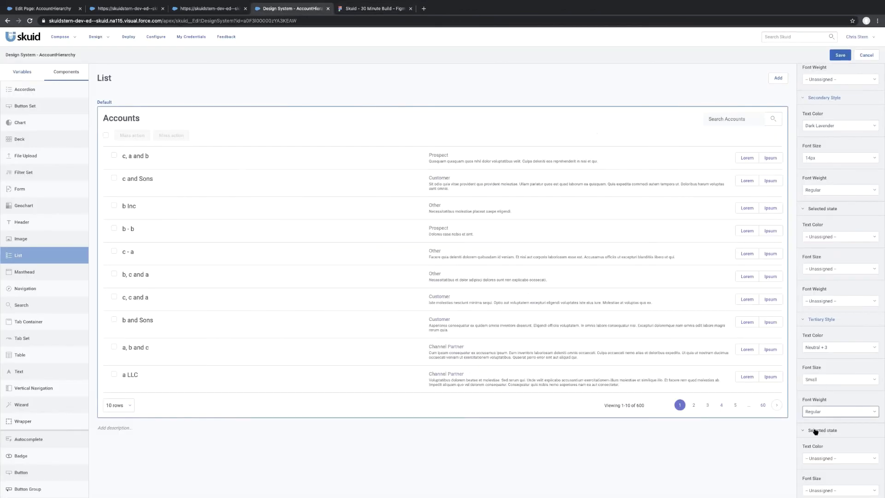
{"action": "scroll", "coordinate": [815, 430], "scroll_direction": "down", "scroll_amount": 3}
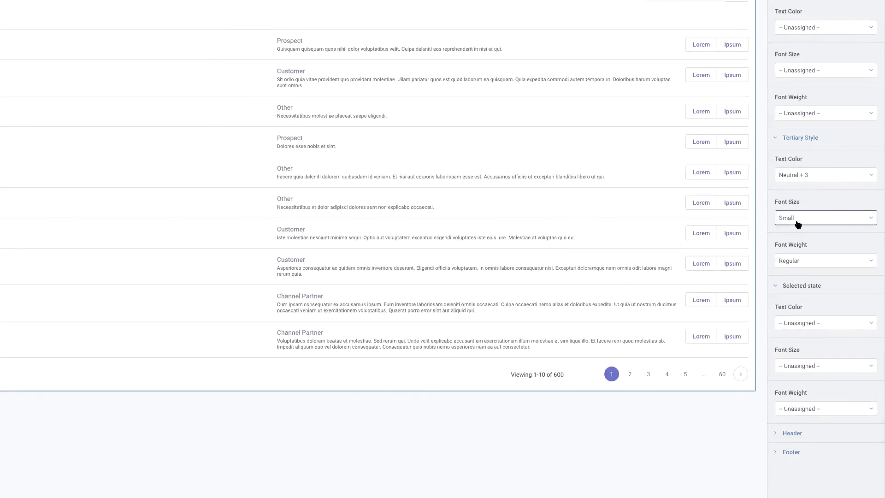
{"action": "left_click", "coordinate": [839, 177]}
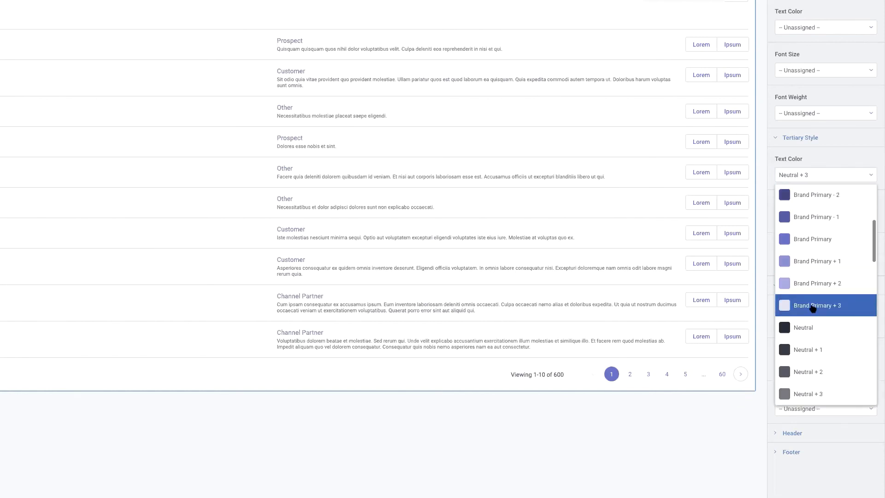
{"action": "scroll", "coordinate": [812, 308], "scroll_direction": "down", "scroll_amount": 3}
{"action": "scroll", "coordinate": [812, 308], "scroll_direction": "down", "scroll_amount": 10}
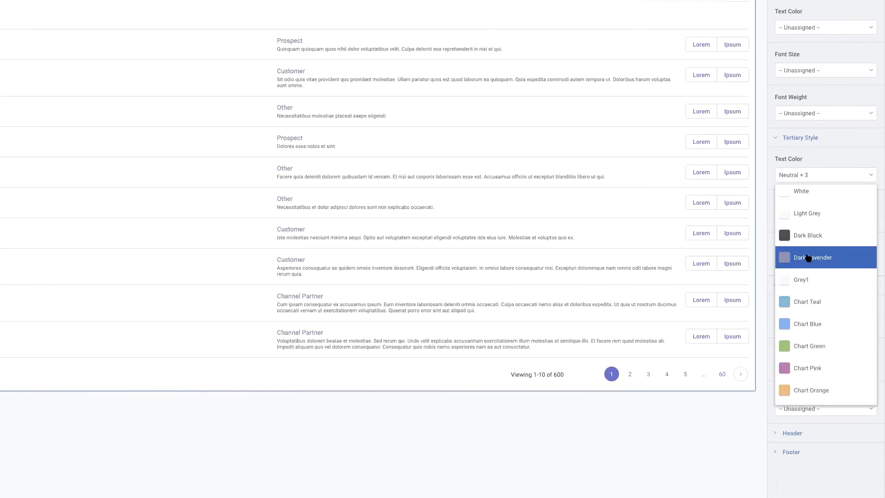
{"action": "left_click", "coordinate": [808, 258]}
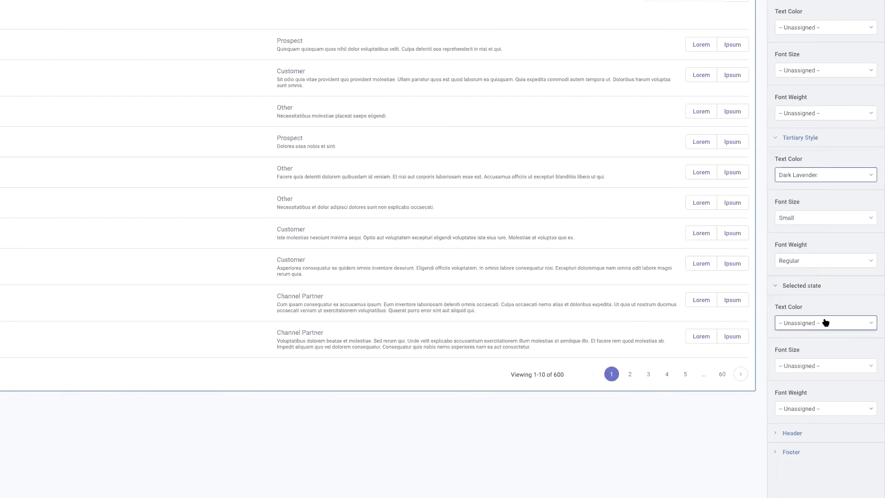
{"action": "left_click", "coordinate": [812, 221]}
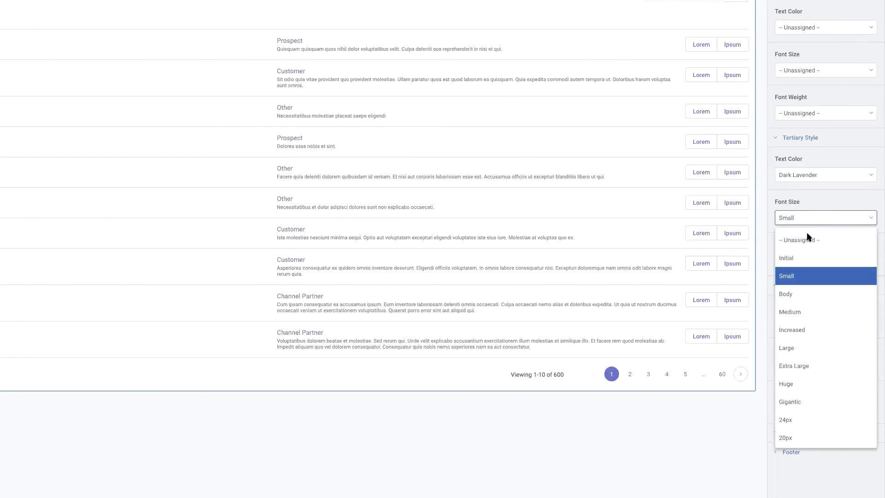
{"action": "left_click", "coordinate": [798, 276]}
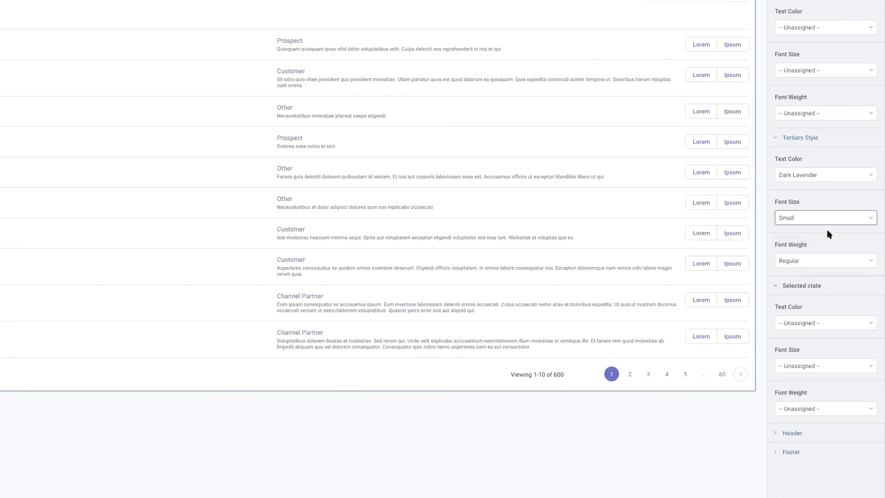
Set the default List's Primary Style text color to Dark Black.
{"action": "scroll", "coordinate": [807, 190], "scroll_direction": "up", "scroll_amount": 3}
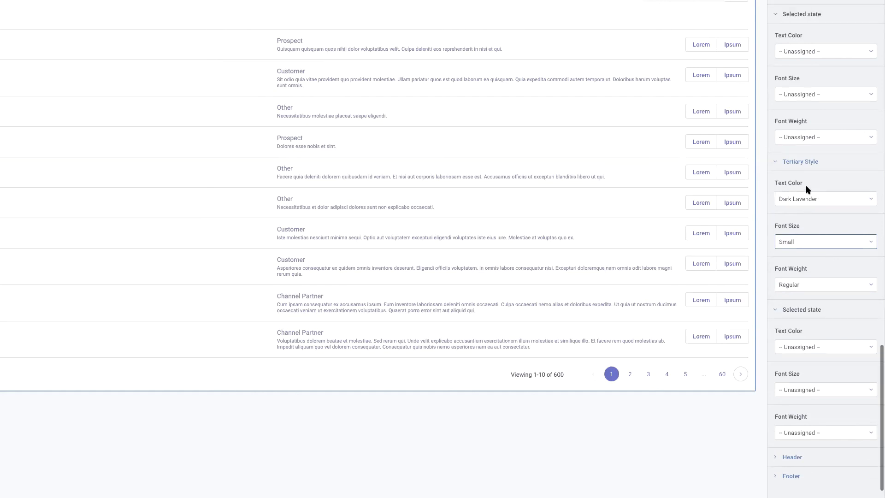
{"action": "scroll", "coordinate": [807, 189], "scroll_direction": "up", "scroll_amount": 4}
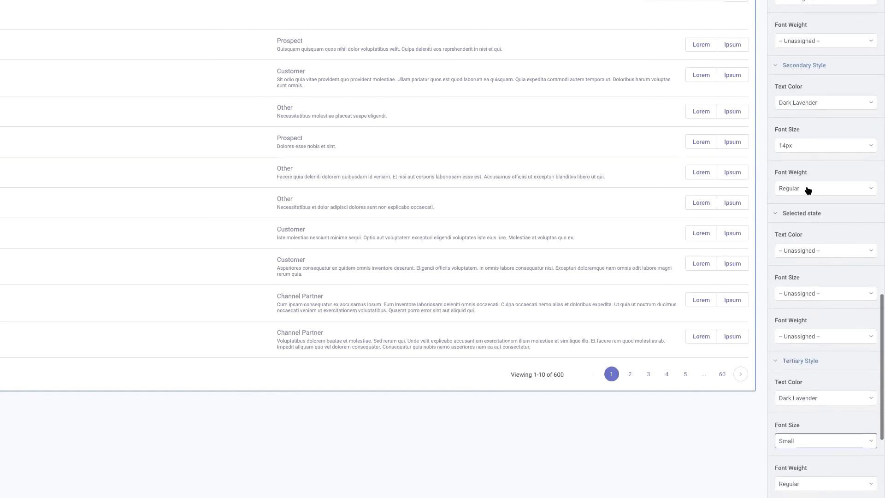
{"action": "scroll", "coordinate": [819, 178], "scroll_direction": "up", "scroll_amount": 4}
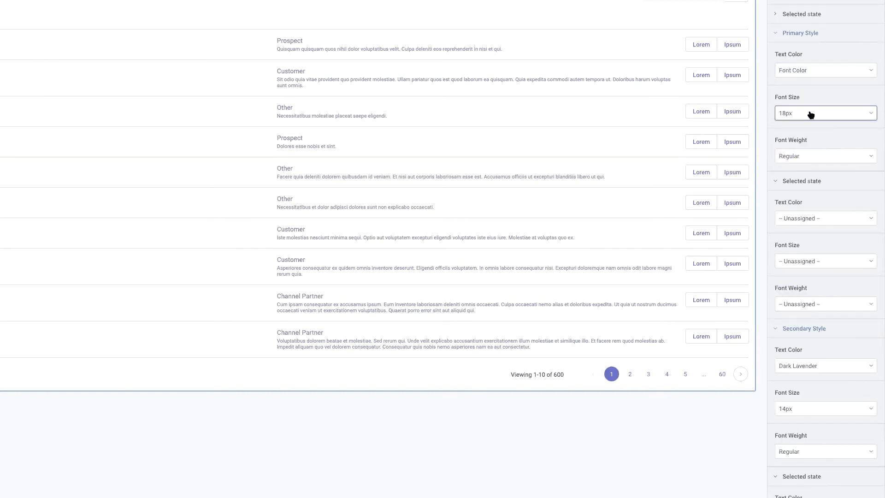
{"action": "left_click", "coordinate": [840, 77]}
{"action": "scroll", "coordinate": [820, 177], "scroll_direction": "down", "scroll_amount": 3}
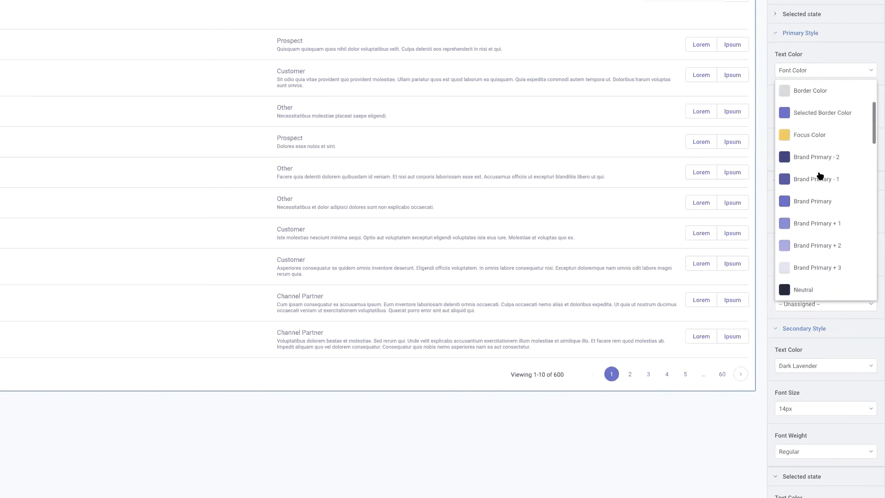
{"action": "scroll", "coordinate": [819, 175], "scroll_direction": "down", "scroll_amount": 10}
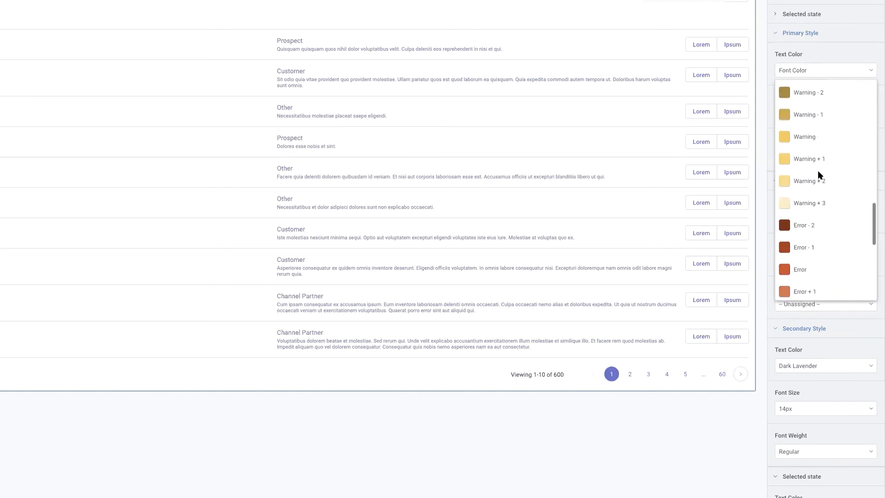
{"action": "scroll", "coordinate": [818, 170], "scroll_direction": "down", "scroll_amount": 5}
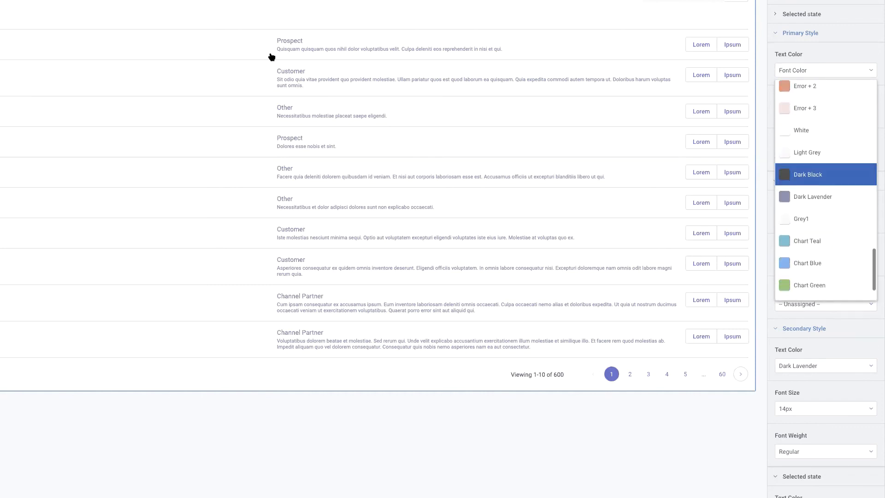
{"action": "key", "text": "Return"}
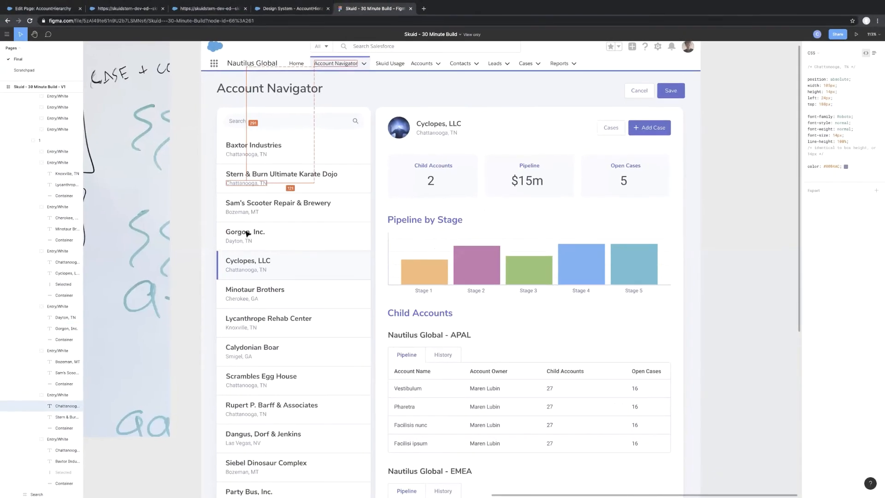
Inspect the CSS of the Gorgon, Inc. account name in the Figma mockup, and save the design system.
{"action": "left_click", "coordinate": [248, 233]}
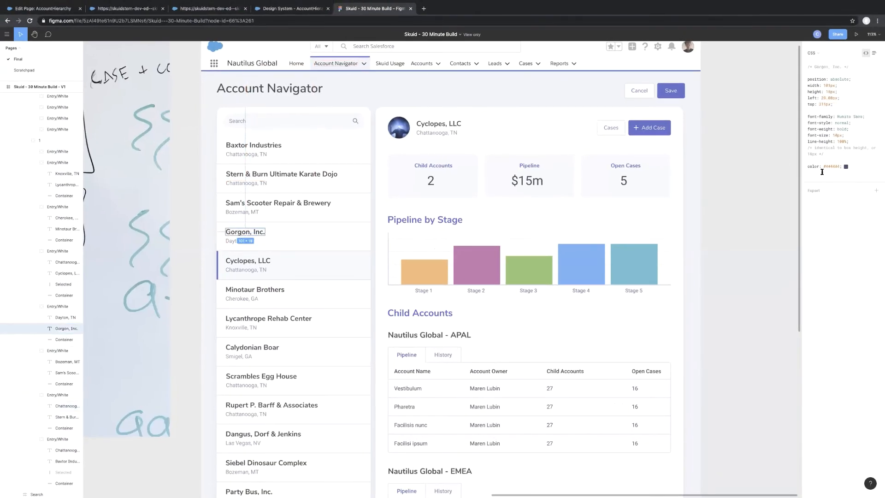
{"action": "left_click", "coordinate": [282, 9]}
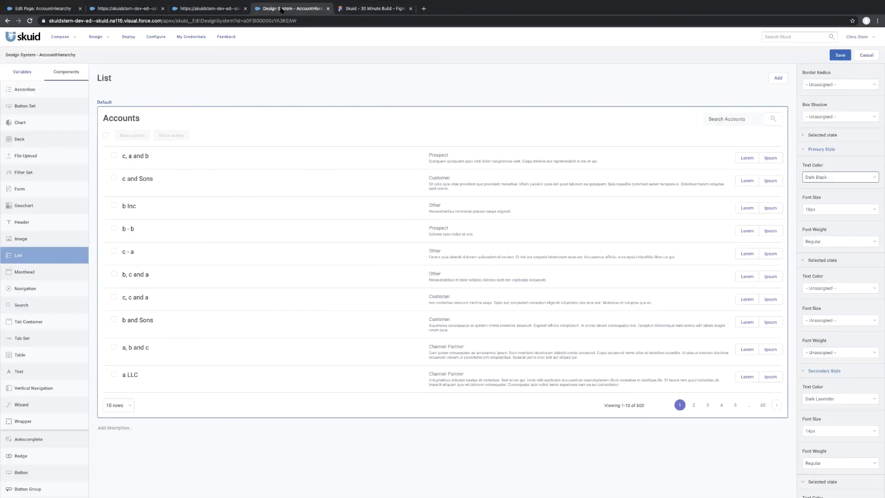
{"action": "left_click", "coordinate": [839, 55]}
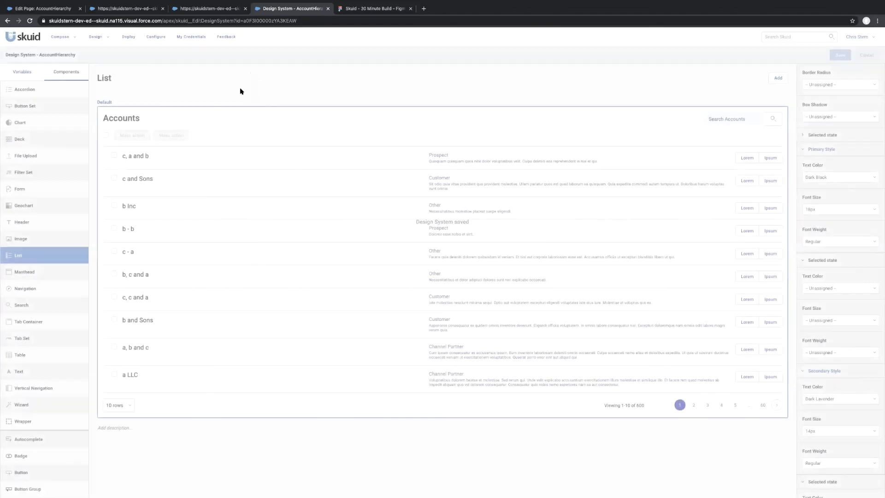
In the page composer, override the list items' display styles: {{{Name}}} Primary, billing city and country Secondary, child account count Tertiary; save the page.
{"action": "left_click", "coordinate": [73, 9]}
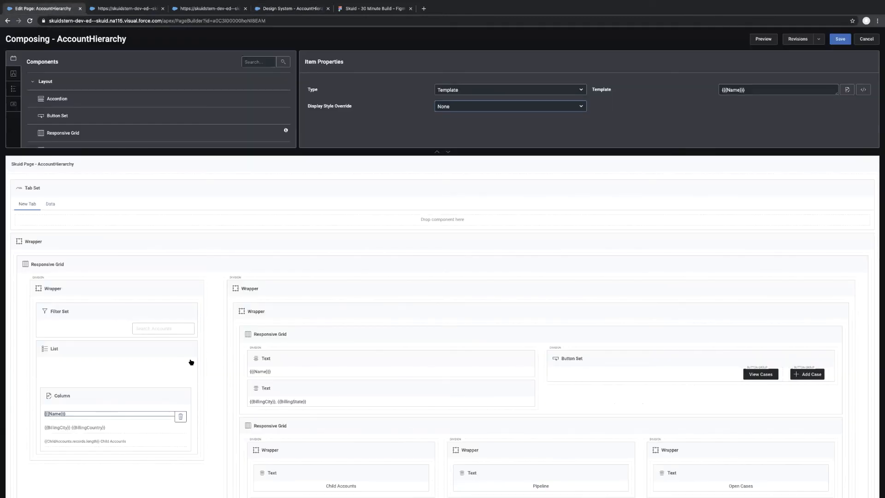
{"action": "left_click", "coordinate": [473, 106]}
{"action": "left_click", "coordinate": [468, 116]}
{"action": "left_click", "coordinate": [89, 428]}
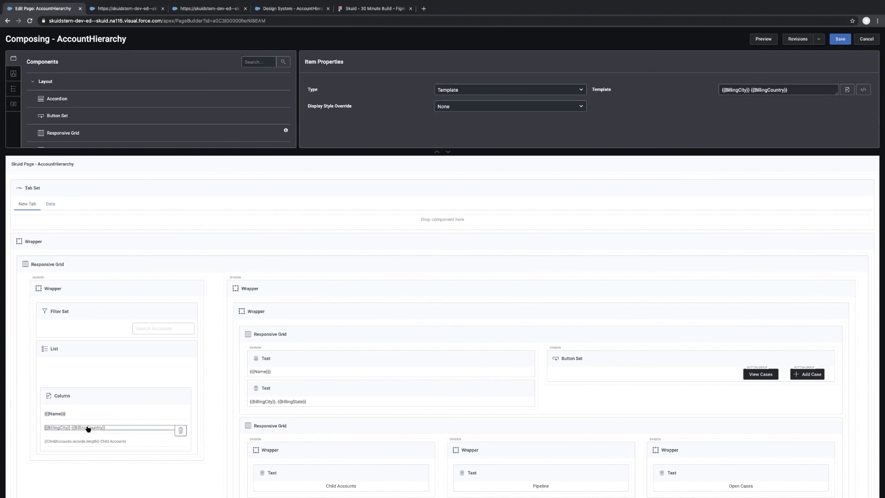
{"action": "left_click", "coordinate": [487, 107]}
{"action": "left_click", "coordinate": [462, 120]}
{"action": "left_click", "coordinate": [71, 441]}
{"action": "left_click", "coordinate": [468, 108]}
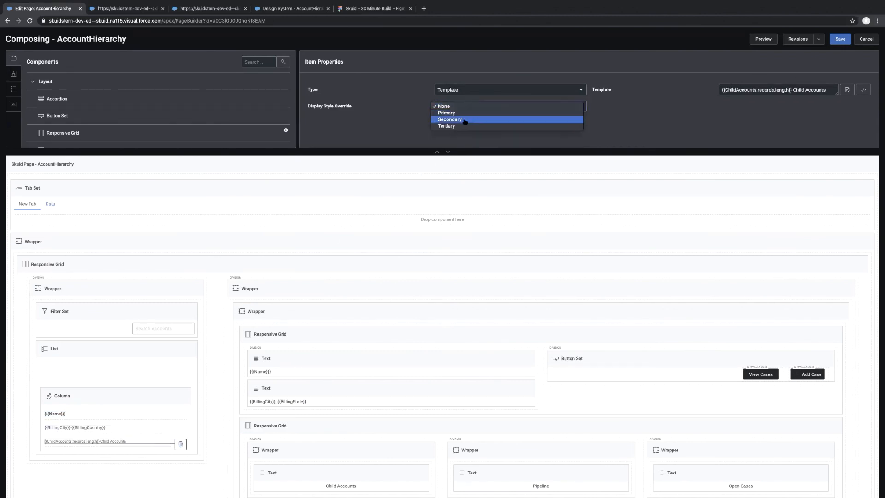
{"action": "left_click", "coordinate": [463, 127]}
{"action": "left_click", "coordinate": [840, 38]}
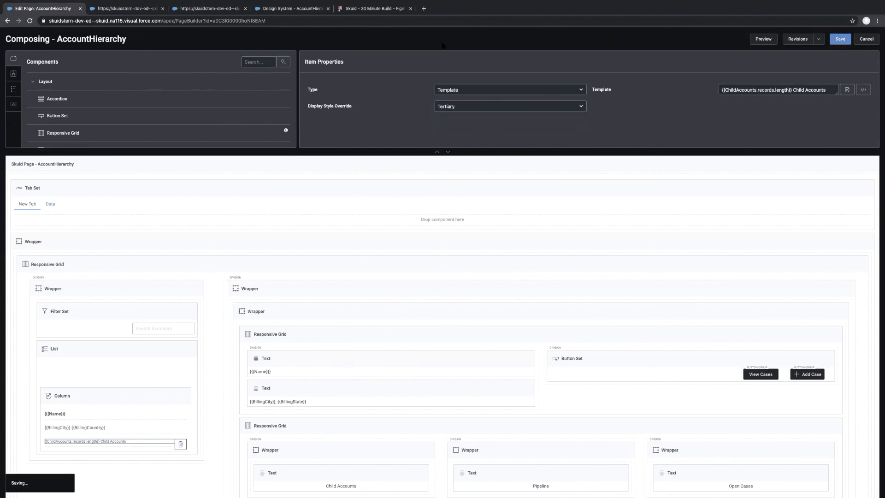
Reload the AccountHierarchy page and compare its account list with the Figma mockup and the finished Skuid_AccountHierarchy page.
{"action": "left_click", "coordinate": [117, 9]}
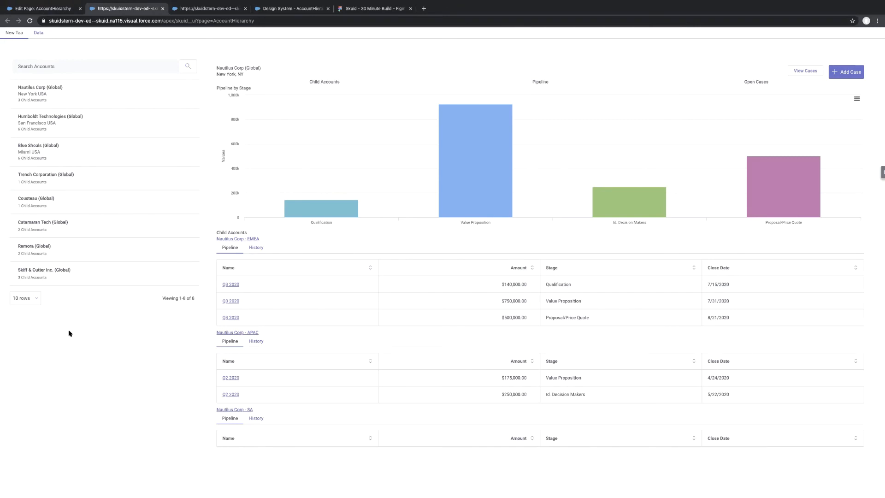
{"action": "key", "text": "super+r"}
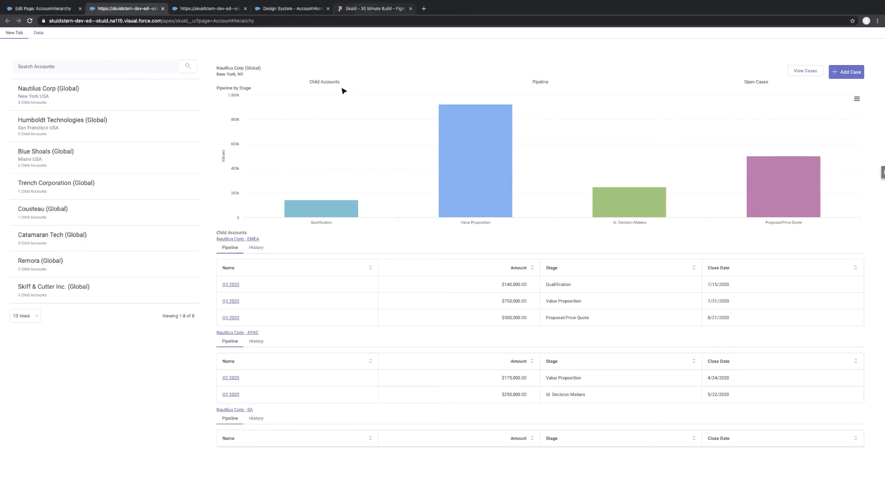
{"action": "left_click", "coordinate": [367, 8]}
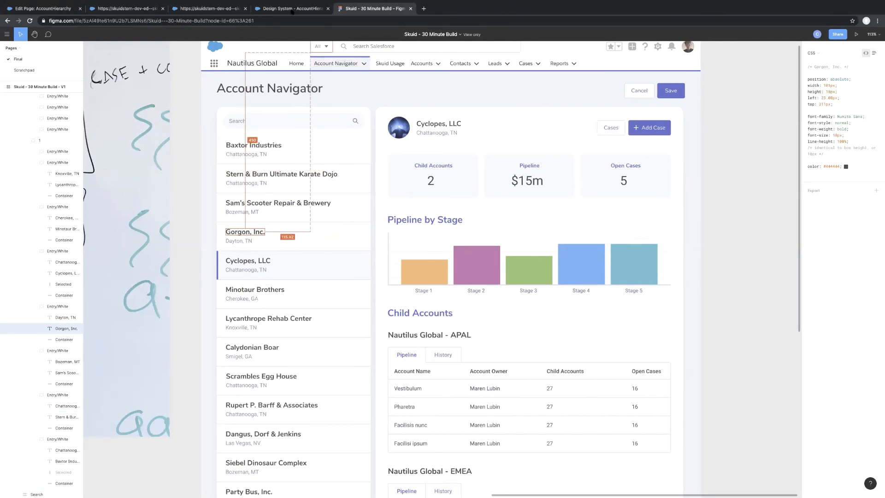
{"action": "left_click", "coordinate": [275, 9]}
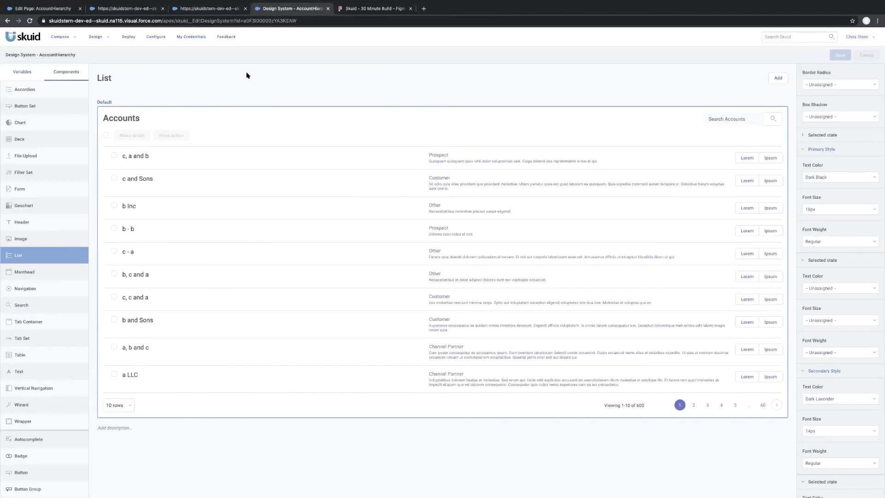
{"action": "left_click", "coordinate": [192, 11]}
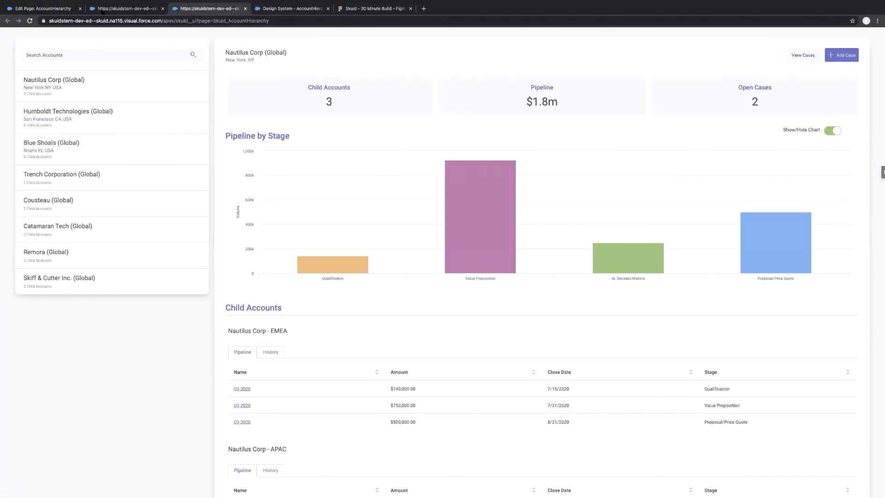
{"action": "left_click", "coordinate": [102, 11]}
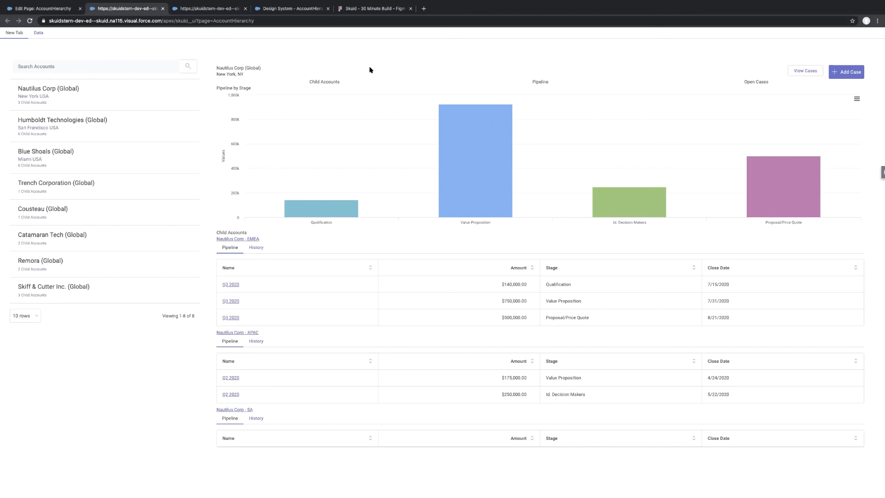
Review the design system's variable categories and List component alongside the AccountHierarchy page, the Figma mockup and the finished page.
{"action": "left_click", "coordinate": [295, 8]}
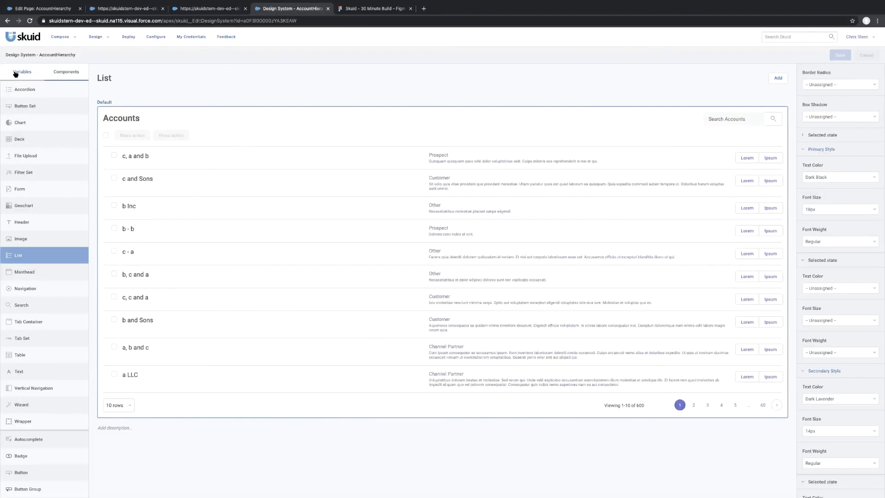
{"action": "left_click", "coordinate": [15, 76]}
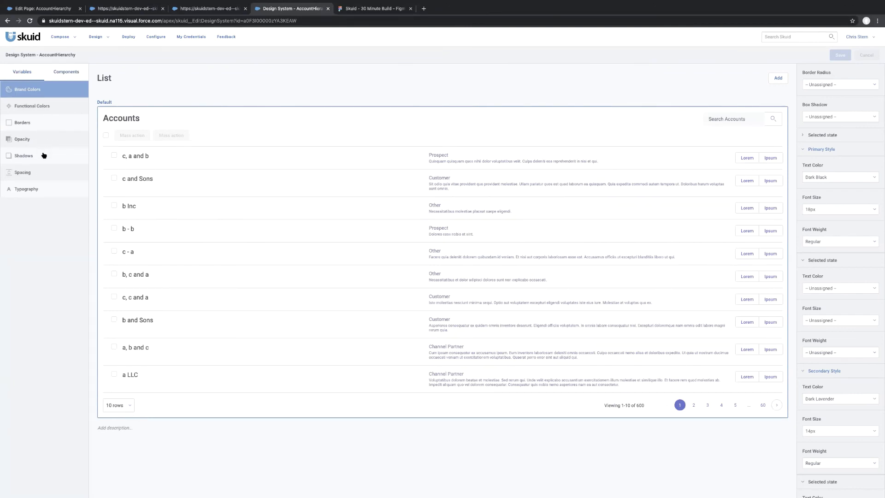
{"action": "left_click", "coordinate": [64, 73]}
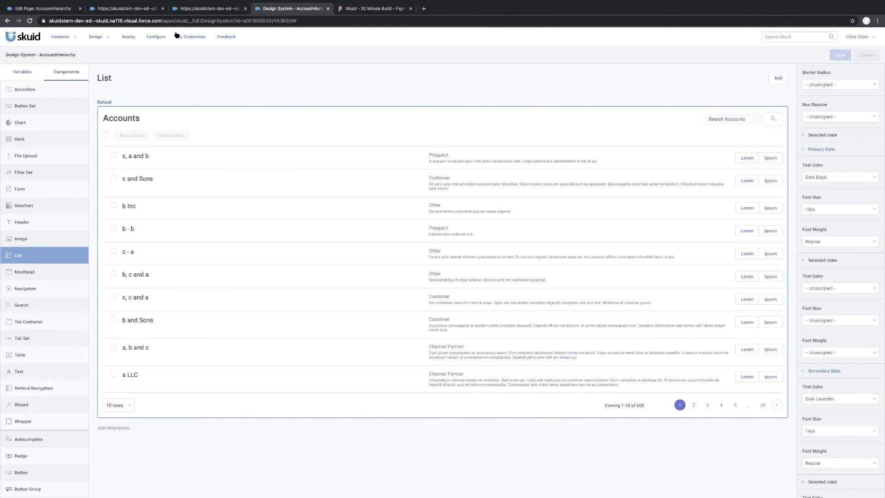
{"action": "left_click", "coordinate": [134, 9]}
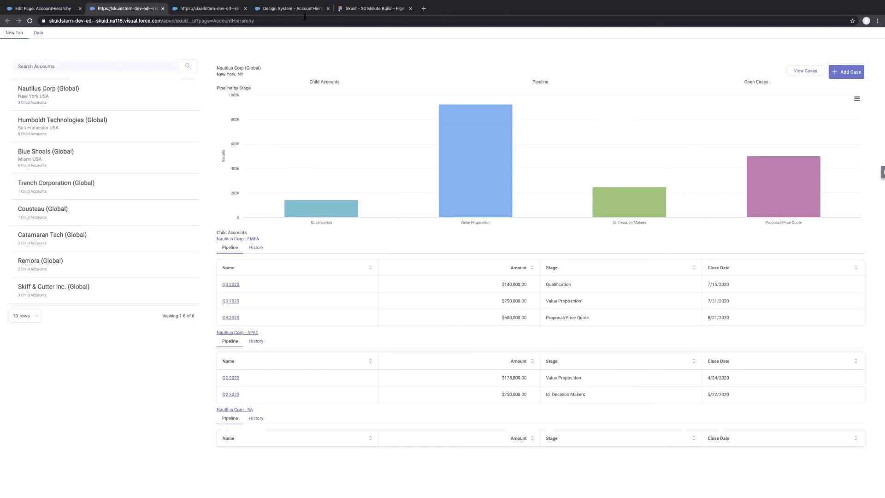
{"action": "left_click", "coordinate": [292, 8]}
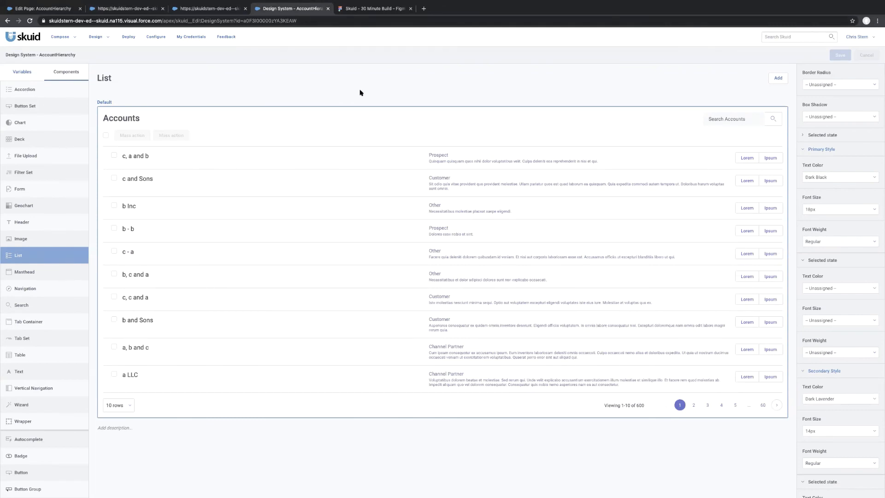
{"action": "key", "text": "ctrl+Tab"}
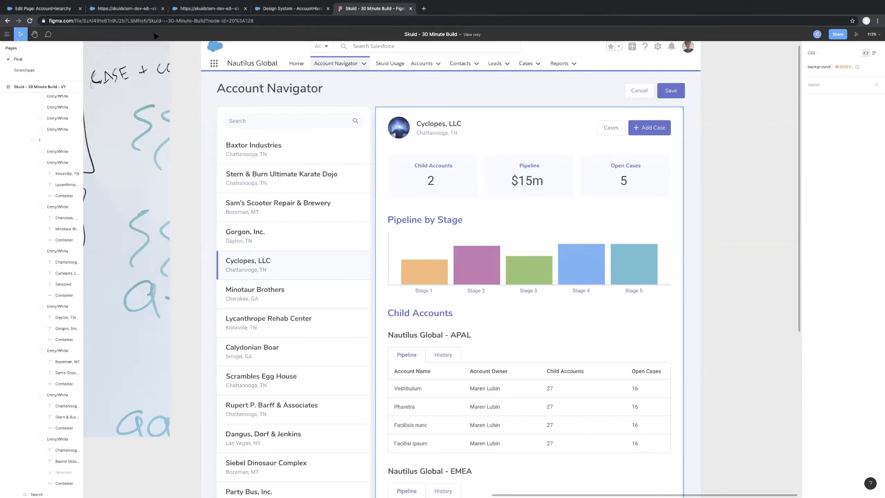
{"action": "left_click", "coordinate": [136, 13]}
{"action": "left_click", "coordinate": [199, 10]}
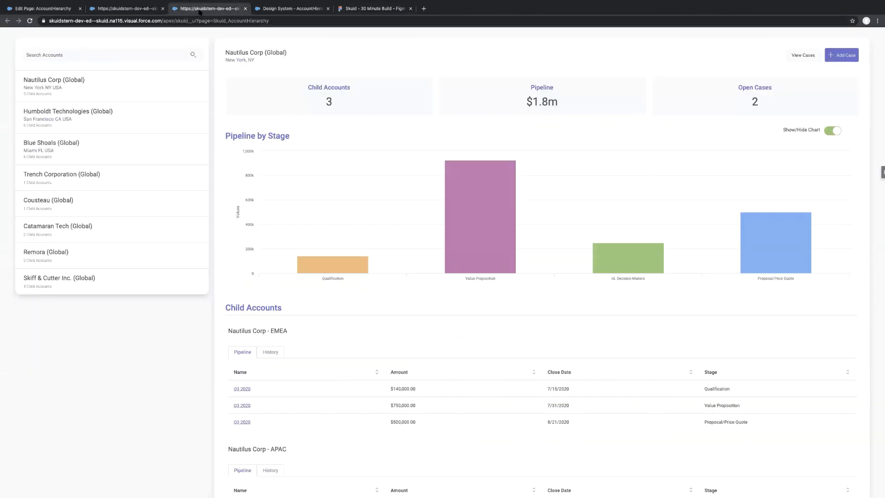
{"action": "left_click", "coordinate": [284, 8]}
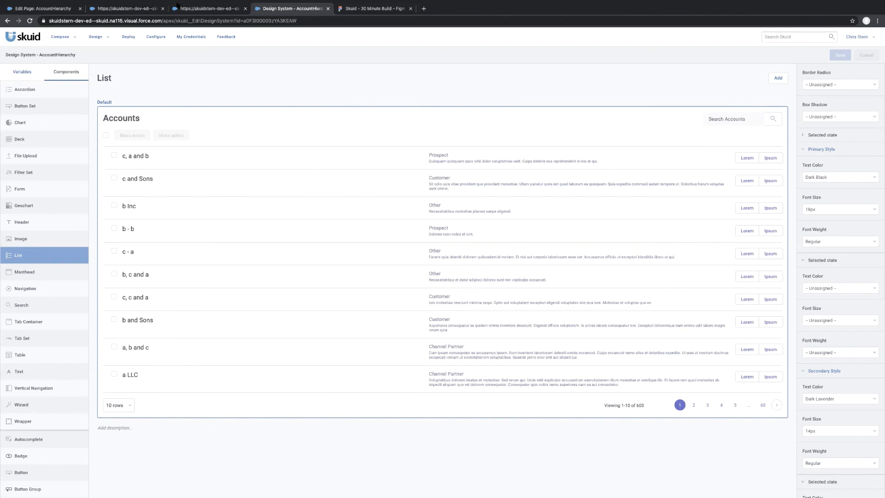
{"action": "left_click", "coordinate": [120, 13]}
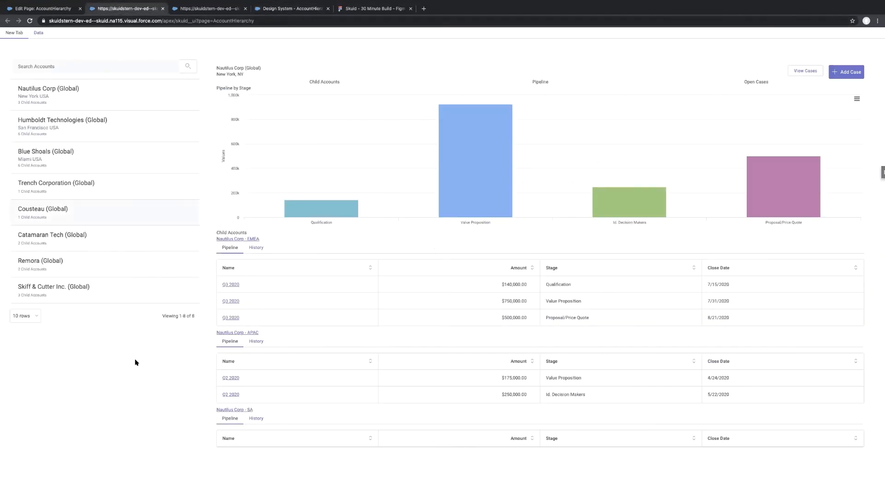